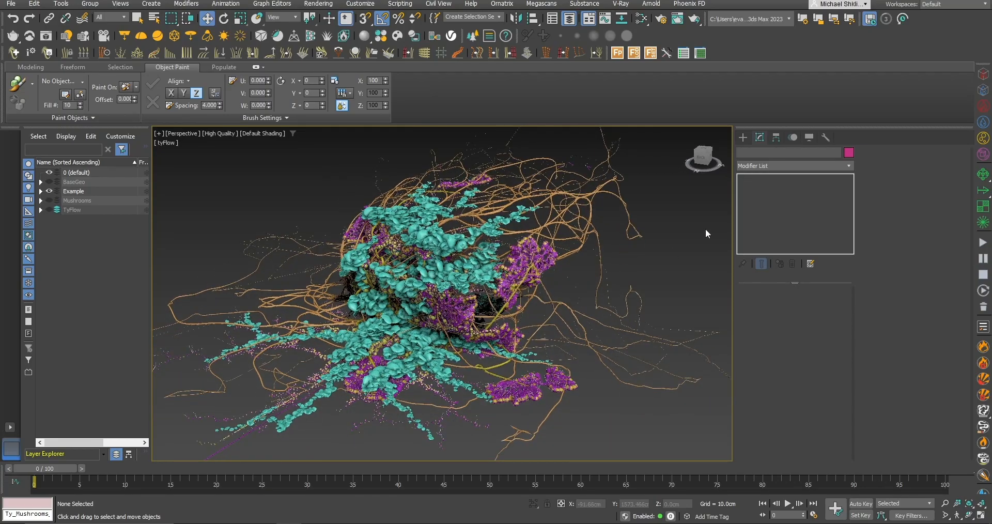
Hide the Example layer and show the BaseGeo and TyFlow layers.
{"action": "mouse_move", "coordinate": [555, 286]}
{"action": "middle_mouse_down", "text": "alt"}
{"action": "mouse_move", "coordinate": [570, 269]}
{"action": "mouse_move", "coordinate": [552, 283]}
{"action": "mouse_move", "coordinate": [539, 272]}
{"action": "mouse_move", "coordinate": [558, 287]}
{"action": "middle_mouse_up", "text": "alt"}
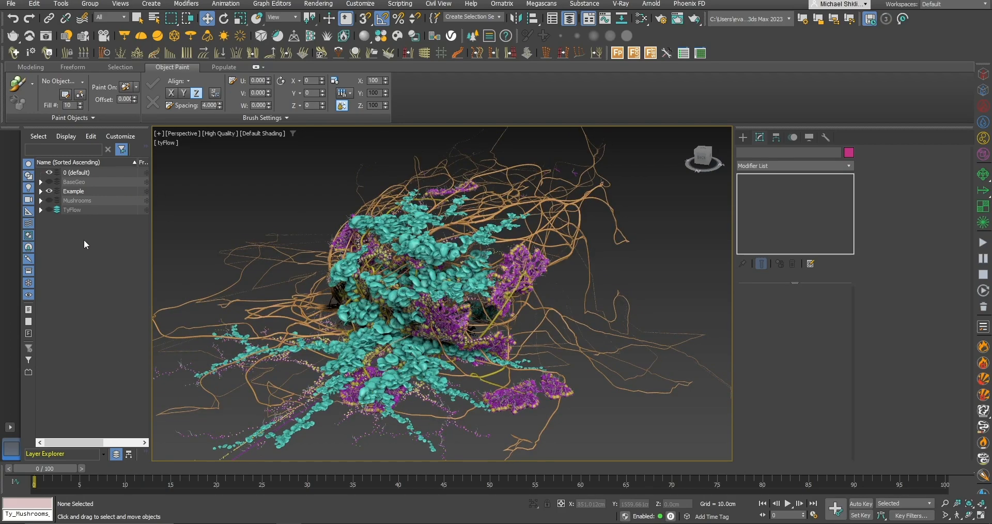
{"action": "left_click", "coordinate": [49, 191]}
{"action": "key", "text": "z"}
{"action": "middle_click_drag", "start_coordinate": [317, 274], "coordinate": [241, 242], "text": "alt"}
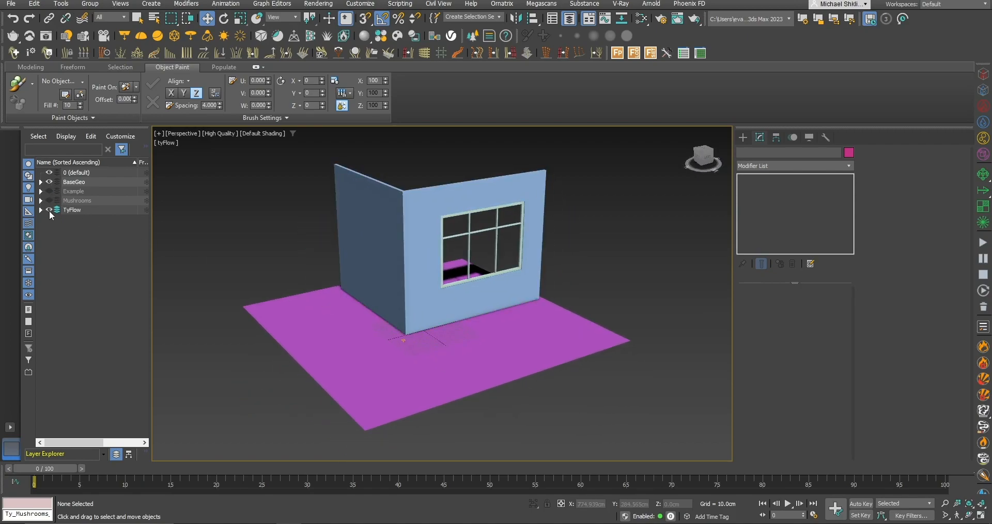
{"action": "scroll", "coordinate": [417, 321], "scroll_direction": "up", "scroll_amount": 8}
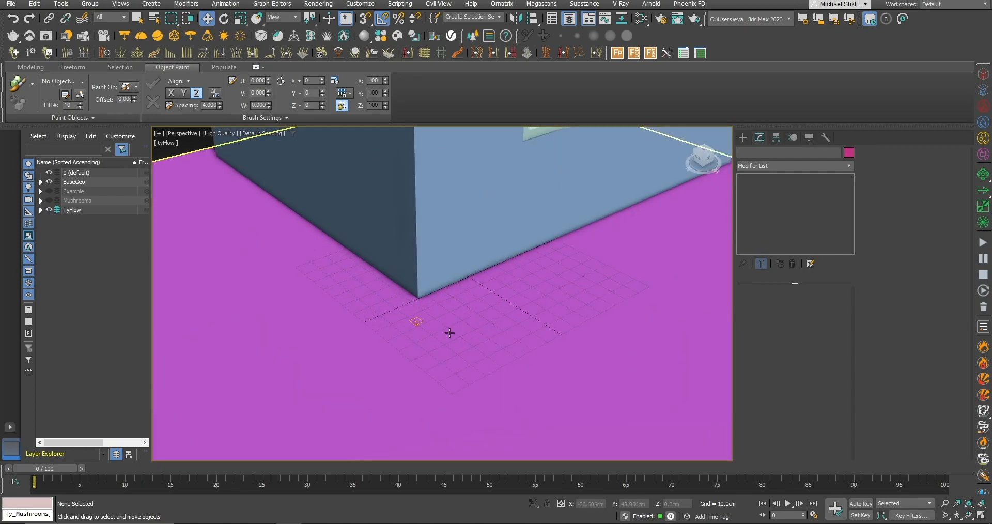
Hide the BaseGeo and TyFlow layers and show the Mushrooms layer to view its mushroom models.
{"action": "left_click", "coordinate": [50, 183]}
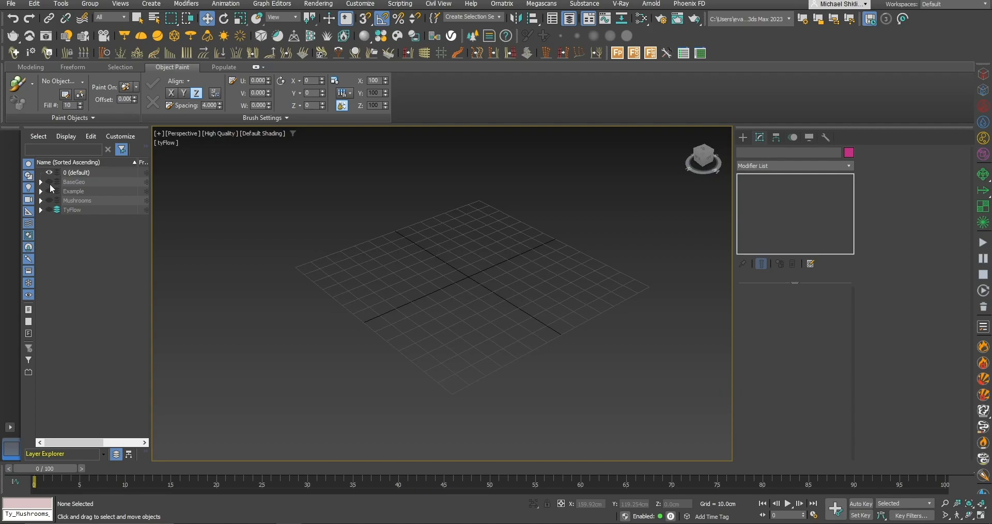
{"action": "left_click", "coordinate": [49, 200]}
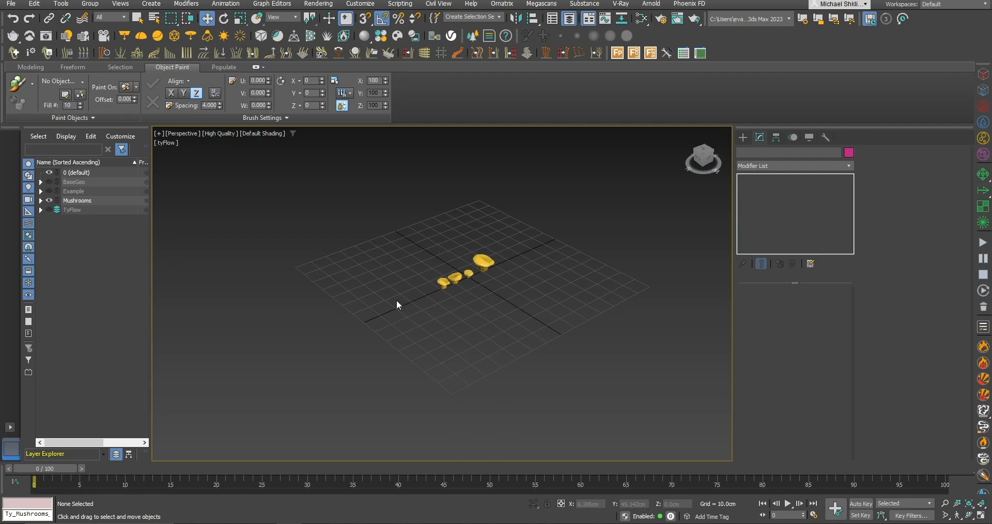
{"action": "scroll", "coordinate": [396, 299], "scroll_direction": "up", "scroll_amount": 8}
{"action": "middle_click_drag", "start_coordinate": [448, 283], "coordinate": [381, 323], "text": "alt"}
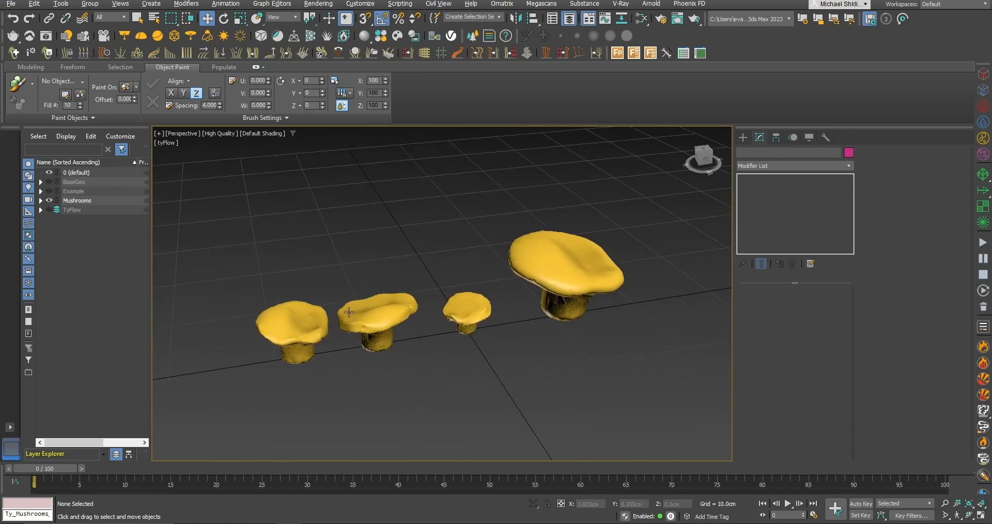
Within the Mushrooms layer, hide Ty_Mushrooms_Gen001 to Gen004, then show and select Ty_Mushrooms_Gen.
{"action": "left_click", "coordinate": [41, 201]}
{"action": "left_click", "coordinate": [57, 247]}
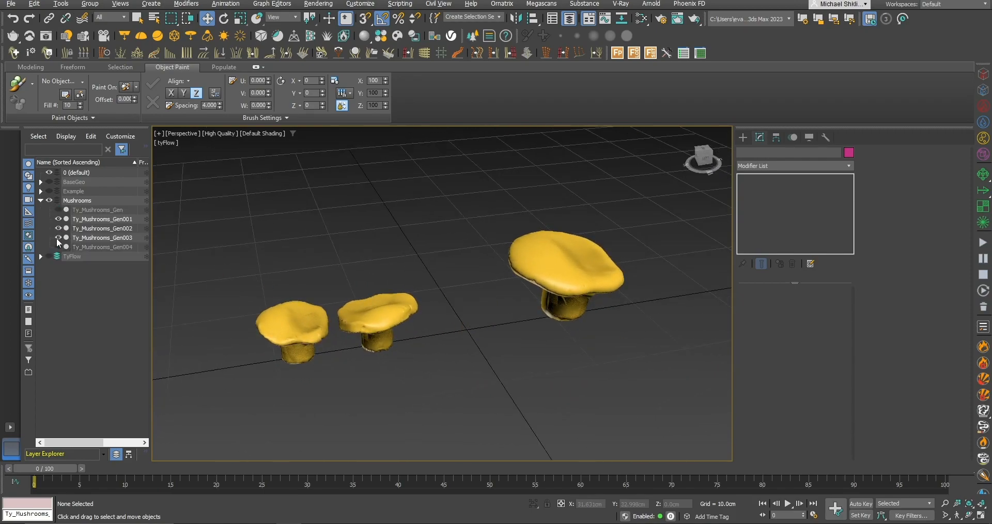
{"action": "left_click", "coordinate": [58, 238]}
{"action": "left_click", "coordinate": [57, 228]}
{"action": "left_click", "coordinate": [58, 219]}
{"action": "left_click", "coordinate": [58, 210]}
{"action": "left_click", "coordinate": [101, 210]}
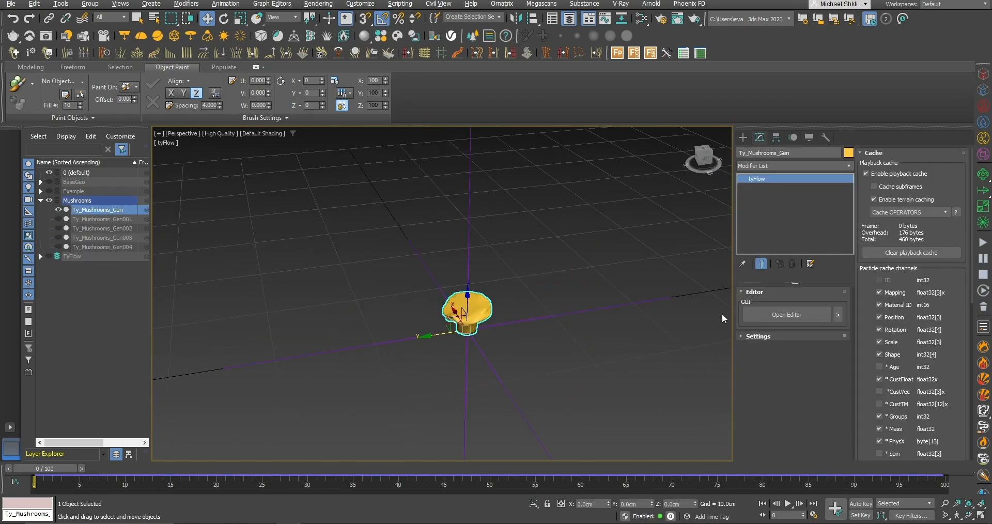
Open Ty_Mushrooms_Gen in the tyFlow editor and examine the settings of its first event's Shape operator.
{"action": "left_click", "coordinate": [818, 313]}
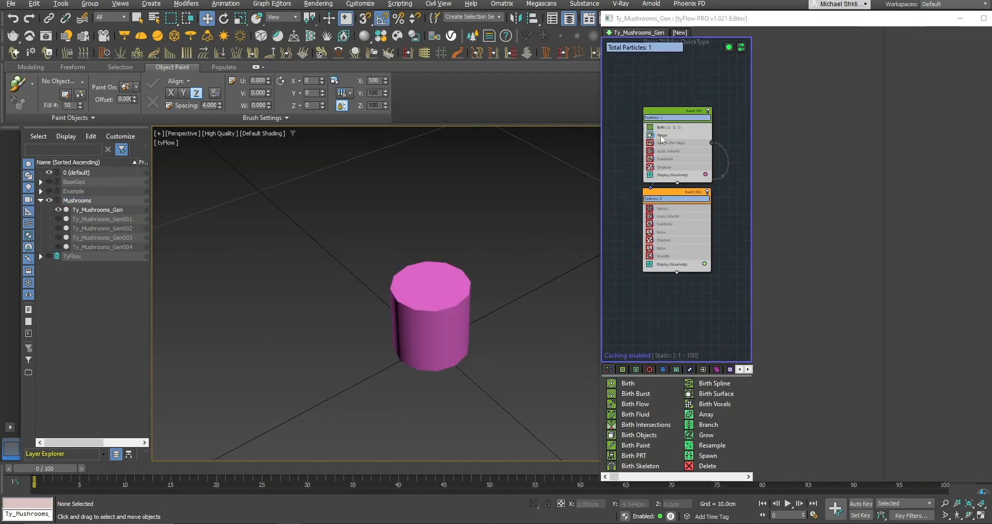
{"action": "left_click", "coordinate": [664, 134]}
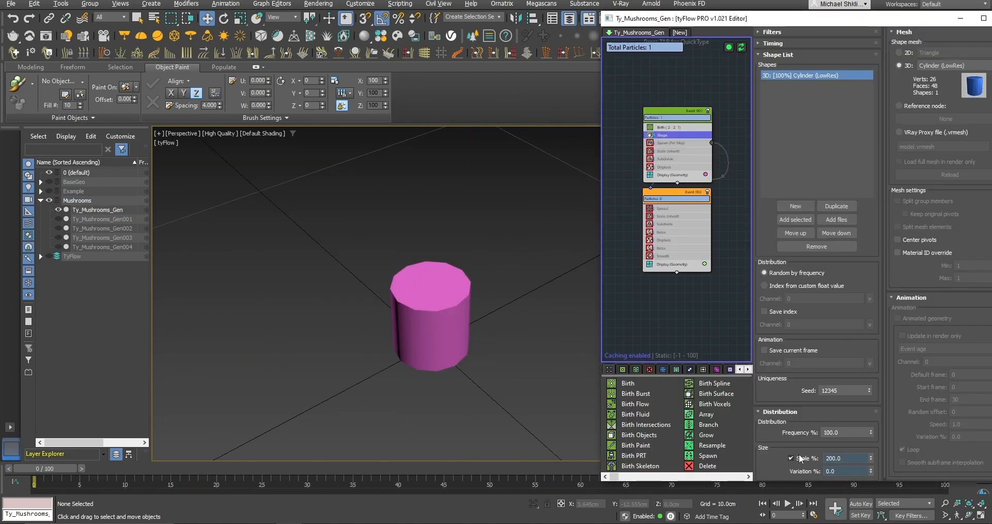
{"action": "middle_click_drag", "start_coordinate": [493, 357], "coordinate": [504, 350]}
{"action": "middle_click_drag", "start_coordinate": [701, 191], "coordinate": [695, 200]}
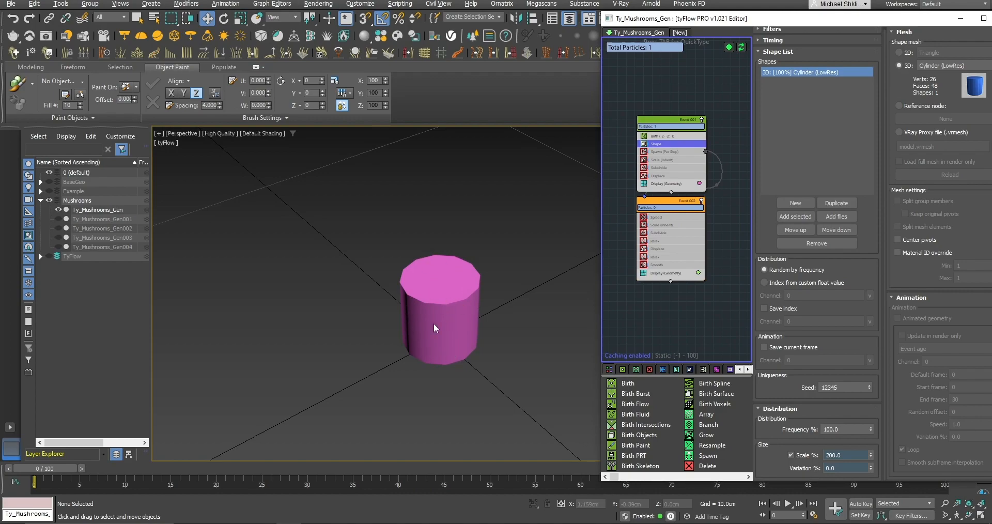
{"action": "middle_click_drag", "start_coordinate": [713, 251], "coordinate": [719, 258]}
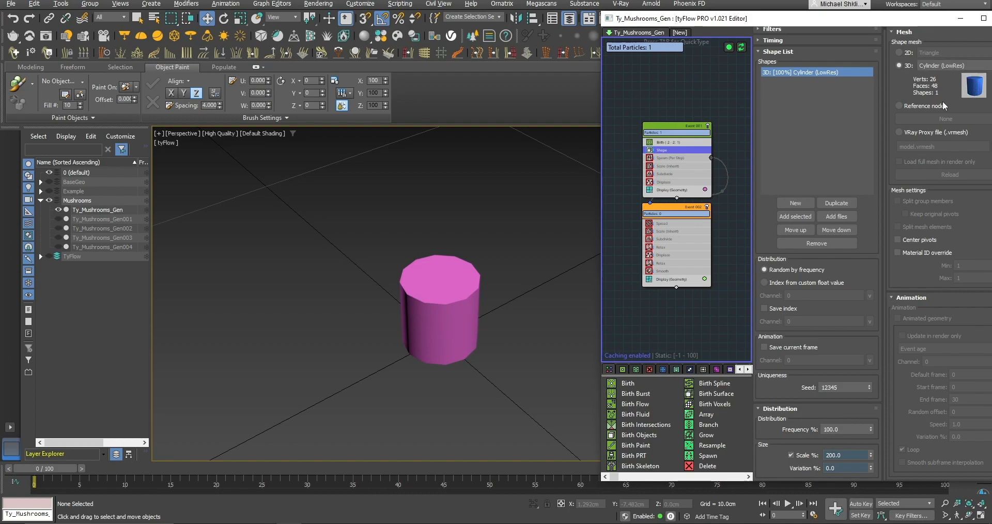
{"action": "middle_click_drag", "start_coordinate": [702, 235], "coordinate": [717, 231]}
Enable the Scale, Subdivide and Displace operators in the first event and display the Displace settings.
{"action": "left_click", "coordinate": [665, 153]}
{"action": "left_click", "coordinate": [665, 153]}
{"action": "left_click", "coordinate": [665, 162]}
{"action": "left_click", "coordinate": [665, 170]}
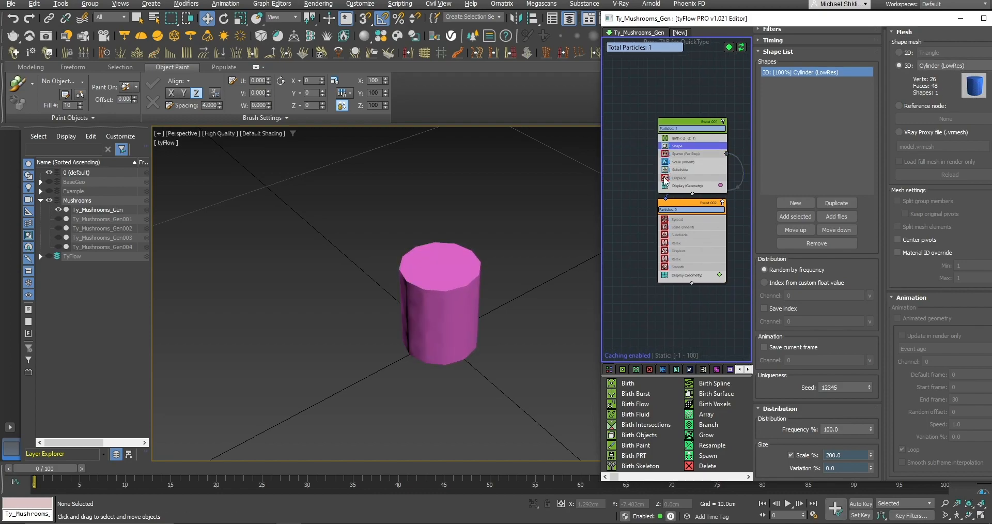
{"action": "left_click", "coordinate": [665, 178]}
{"action": "left_click", "coordinate": [681, 177]}
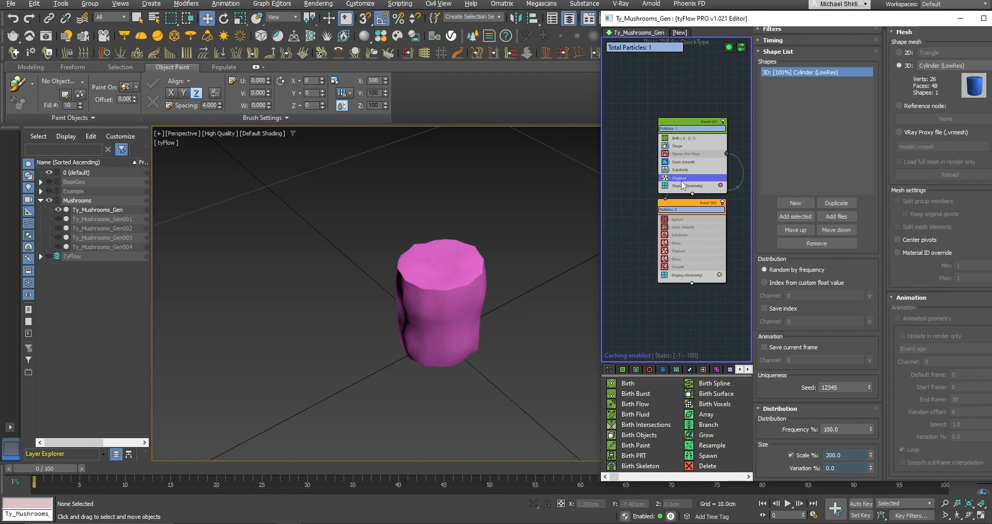
{"action": "left_click_drag", "start_coordinate": [904, 23], "coordinate": [890, 24]}
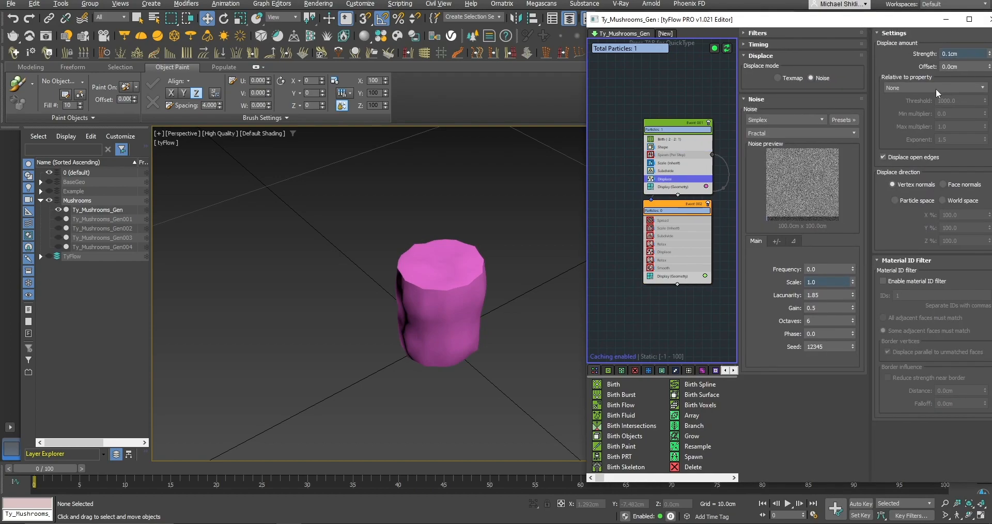
Enable the Spawn operator in the first event and the Spread operator in the second event, and check the Shape settings.
{"action": "left_click", "coordinate": [652, 155]}
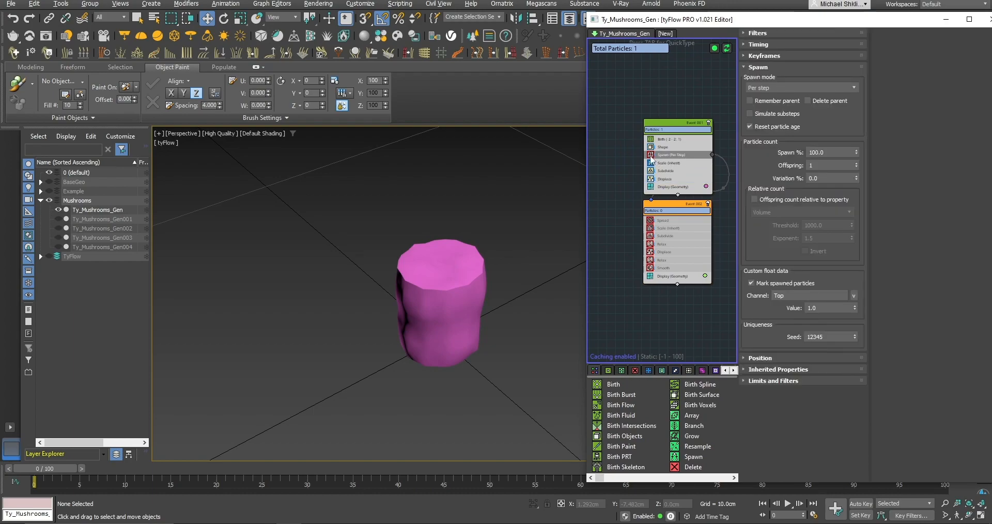
{"action": "left_click", "coordinate": [654, 220]}
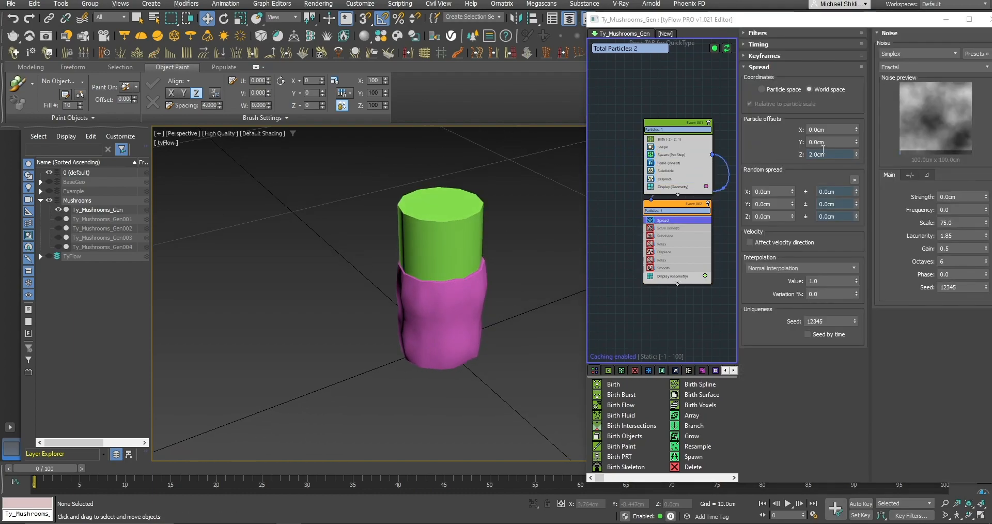
{"action": "middle_click_drag", "start_coordinate": [665, 145], "coordinate": [672, 143]}
{"action": "left_click", "coordinate": [672, 146]}
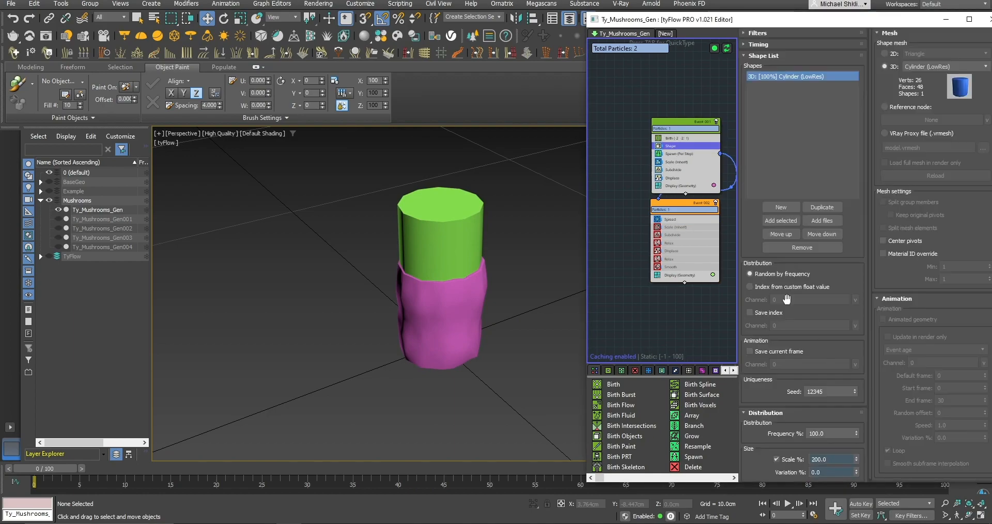
{"action": "middle_click_drag", "start_coordinate": [676, 186], "coordinate": [677, 195]}
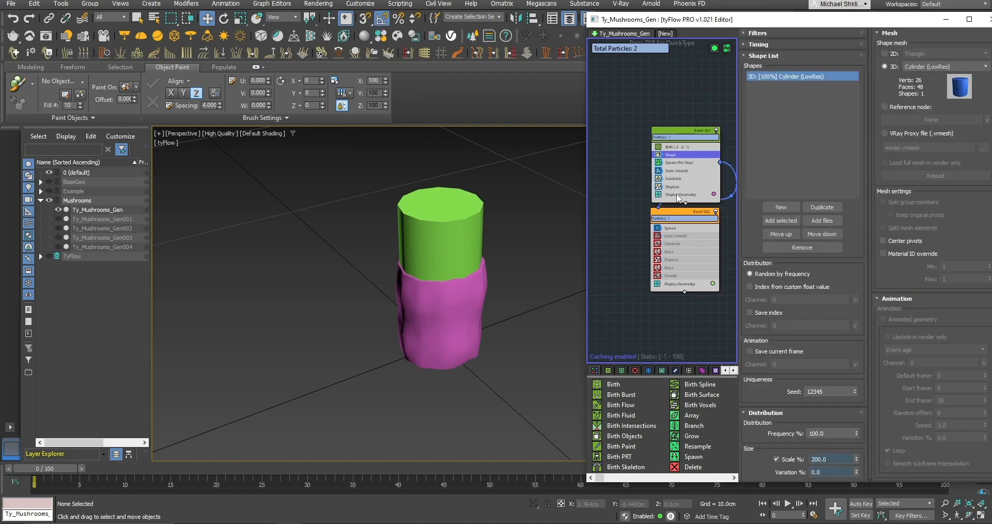
Enable the Scale, Subdivide, both Noise, Displace and Smooth operators in the second event to form the mushroom cap.
{"action": "left_click", "coordinate": [674, 228]}
{"action": "left_click", "coordinate": [657, 236]}
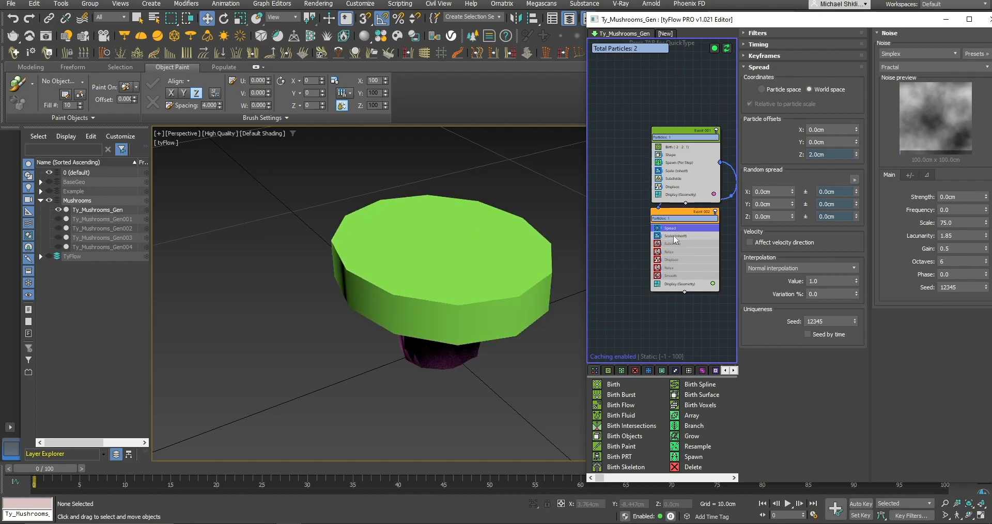
{"action": "left_click", "coordinate": [657, 243]}
{"action": "left_click", "coordinate": [657, 252]}
{"action": "left_click", "coordinate": [658, 259]}
{"action": "left_click", "coordinate": [657, 268]}
{"action": "left_click", "coordinate": [657, 275]}
Enable Event_003 to turn the stem and cap particles into a VDB mesh.
{"action": "middle_click_drag", "start_coordinate": [556, 267], "coordinate": [455, 223], "text": "alt"}
{"action": "scroll", "coordinate": [650, 243], "scroll_direction": "down", "scroll_amount": 2}
{"action": "middle_click_drag", "start_coordinate": [723, 225], "coordinate": [642, 226]}
{"action": "left_click", "coordinate": [625, 282]}
{"action": "left_click", "coordinate": [626, 212]}
{"action": "scroll", "coordinate": [671, 224], "scroll_direction": "up", "scroll_amount": 2}
{"action": "left_click", "coordinate": [701, 204]}
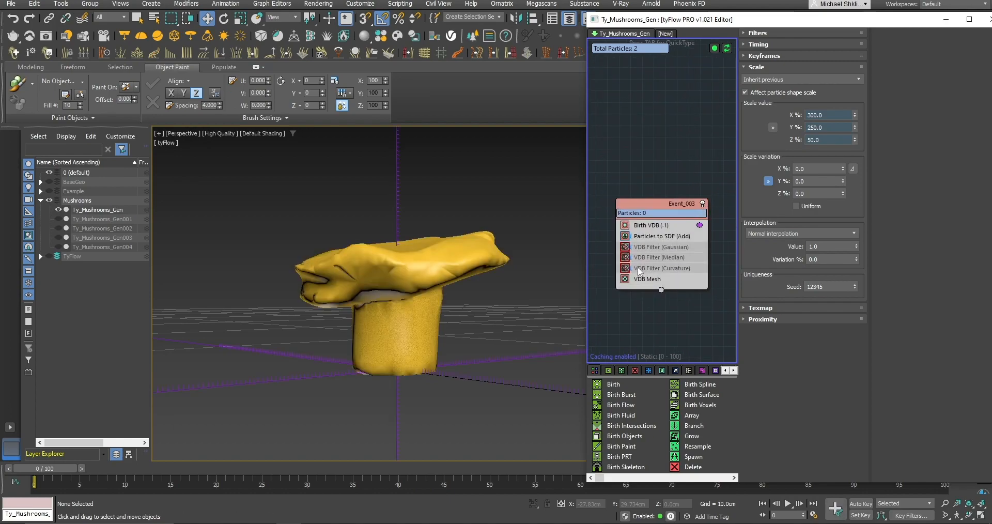
Try the Gaussian, Median and Curvature VDB filters on the mushroom mesh, and switch them off again.
{"action": "left_click", "coordinate": [624, 247]}
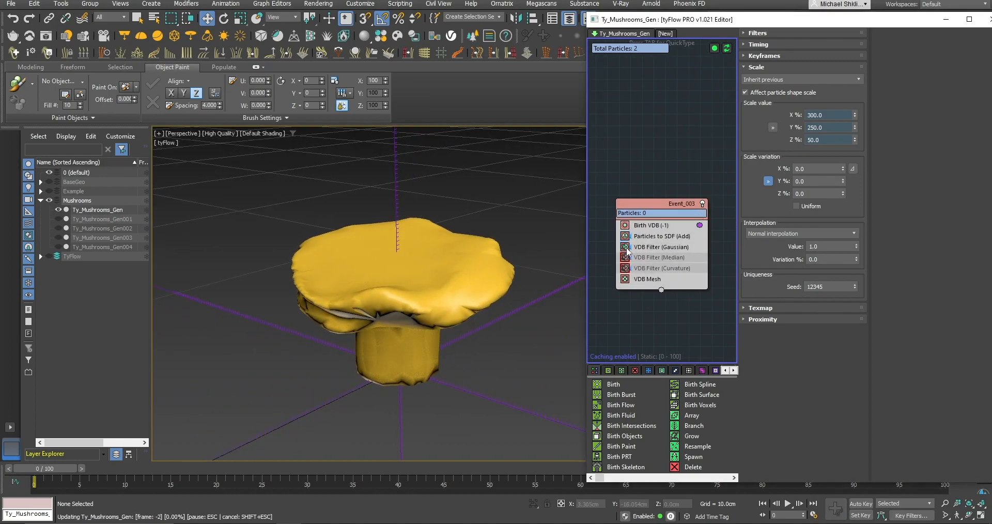
{"action": "left_click", "coordinate": [625, 257]}
{"action": "left_click", "coordinate": [624, 268]}
{"action": "middle_click_drag", "start_coordinate": [494, 257], "coordinate": [445, 276], "text": "alt"}
{"action": "left_click", "coordinate": [625, 267]}
{"action": "left_click", "coordinate": [624, 257]}
{"action": "left_click", "coordinate": [624, 246]}
{"action": "left_click", "coordinate": [717, 103]}
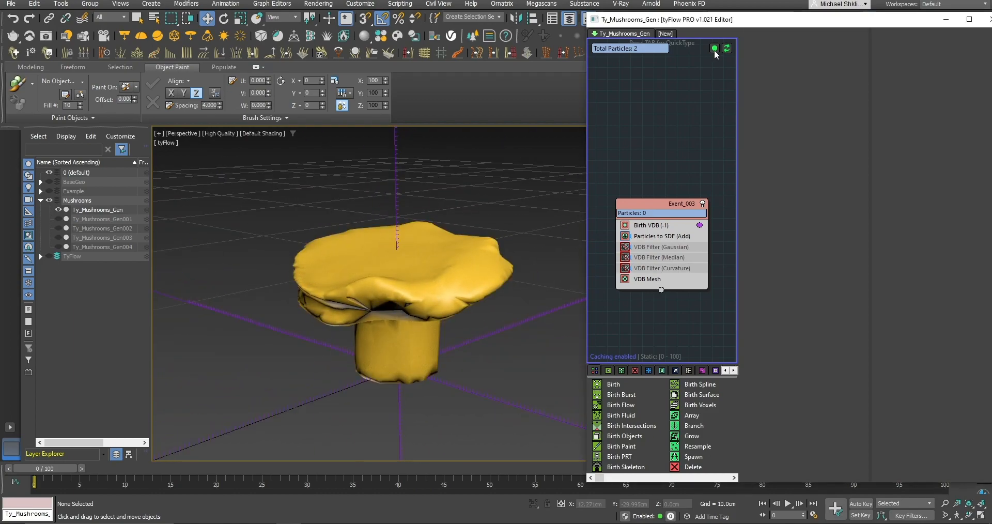
Disable the Ty_Mushrooms_Gen simulation, close its editor and hide the object.
{"action": "left_click", "coordinate": [714, 48]}
{"action": "left_click_drag", "start_coordinate": [913, 17], "coordinate": [844, 30]}
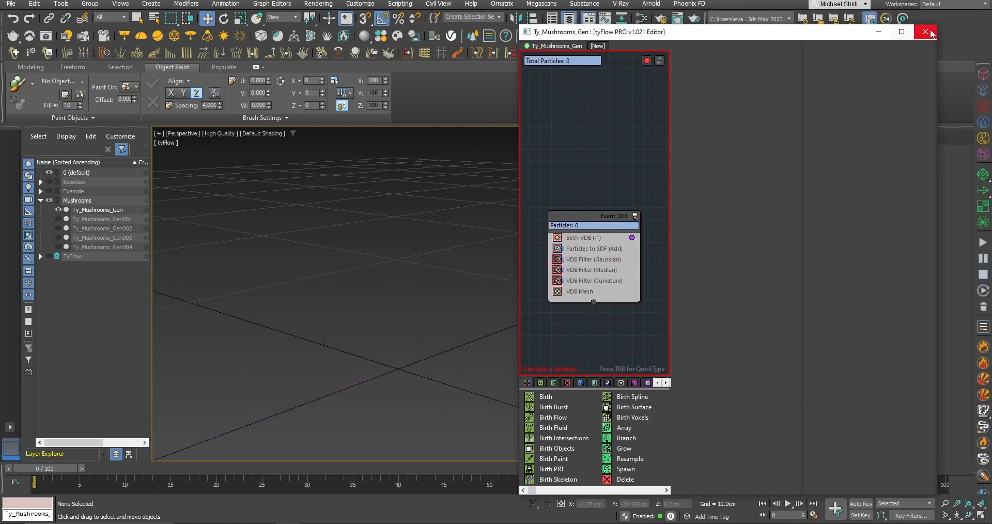
{"action": "left_click", "coordinate": [926, 32]}
{"action": "left_click", "coordinate": [58, 210]}
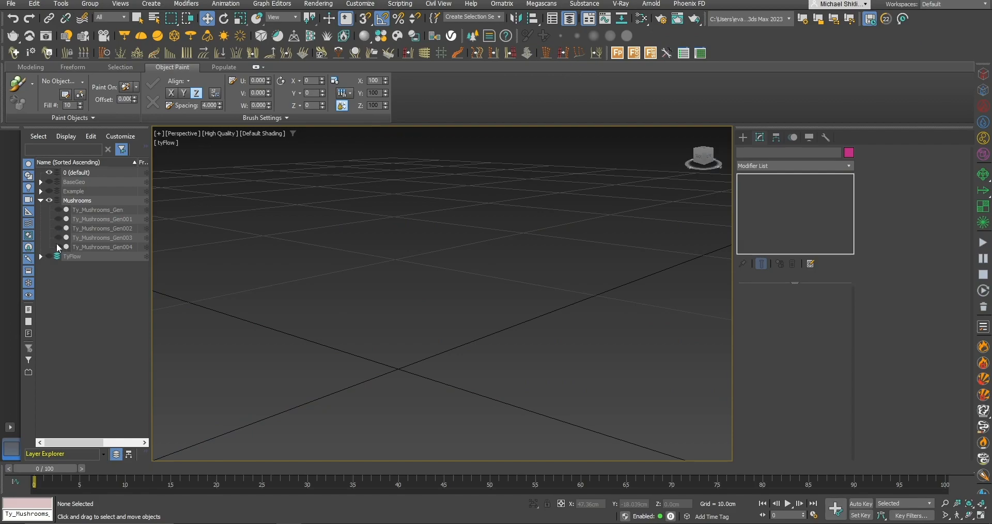
Show Ty_Mushrooms_Gen001 to Gen004 and examine the mushroom variations.
{"action": "left_click", "coordinate": [57, 247]}
{"action": "left_click", "coordinate": [58, 238]}
{"action": "left_click", "coordinate": [58, 229]}
{"action": "left_click", "coordinate": [57, 219]}
{"action": "scroll", "coordinate": [427, 275], "scroll_direction": "down", "scroll_amount": 10}
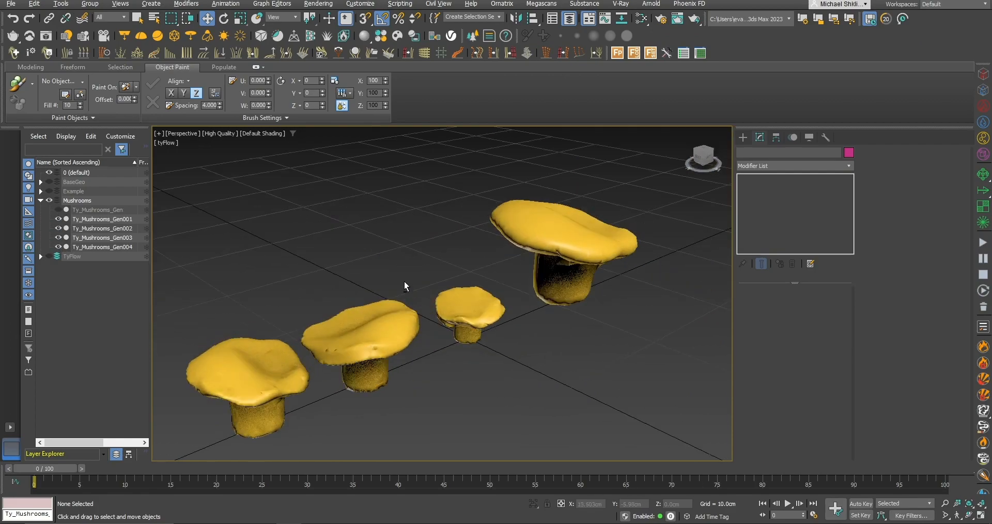
{"action": "middle_click_drag", "start_coordinate": [409, 281], "coordinate": [417, 301], "text": "alt"}
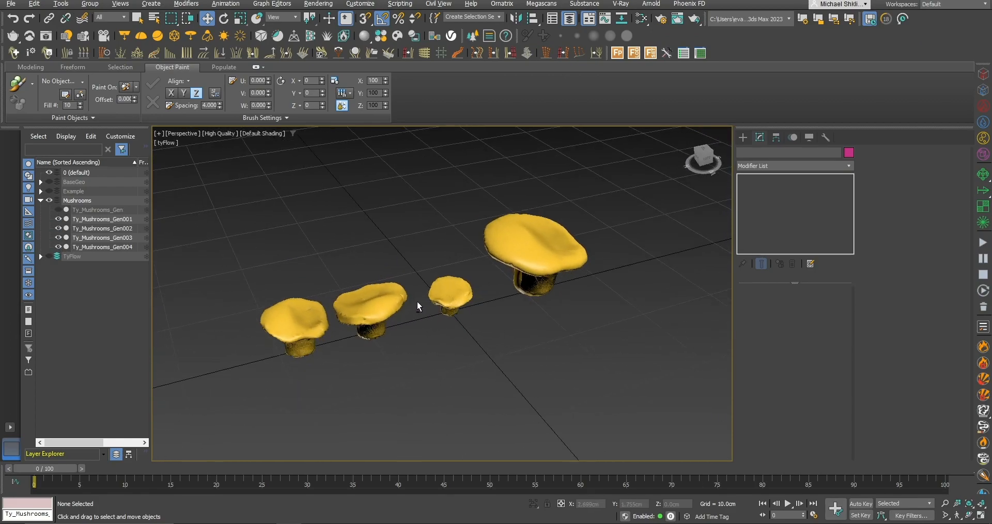
Hide Ty_Mushrooms_Gen001 to Gen004, then collapse and hide the Mushrooms layer.
{"action": "left_click", "coordinate": [58, 247]}
{"action": "left_click", "coordinate": [58, 237]}
{"action": "left_click", "coordinate": [58, 228]}
{"action": "left_click", "coordinate": [58, 220]}
{"action": "left_click", "coordinate": [41, 200]}
{"action": "left_click", "coordinate": [49, 200]}
Make the BaseGeo and TyFlow layers visible again and frame the building corner with its window.
{"action": "left_click", "coordinate": [49, 182]}
{"action": "left_click", "coordinate": [49, 209]}
{"action": "scroll", "coordinate": [444, 291], "scroll_direction": "down", "scroll_amount": 8}
{"action": "middle_click_drag", "start_coordinate": [418, 282], "coordinate": [449, 223], "text": "alt"}
{"action": "scroll", "coordinate": [447, 268], "scroll_direction": "up", "scroll_amount": 3}
{"action": "middle_click_drag", "start_coordinate": [453, 271], "coordinate": [433, 282], "text": "alt"}
Create a tyFlow object in the scene and move it to X 0 cm, Y 0 cm.
{"action": "left_click", "coordinate": [742, 137]}
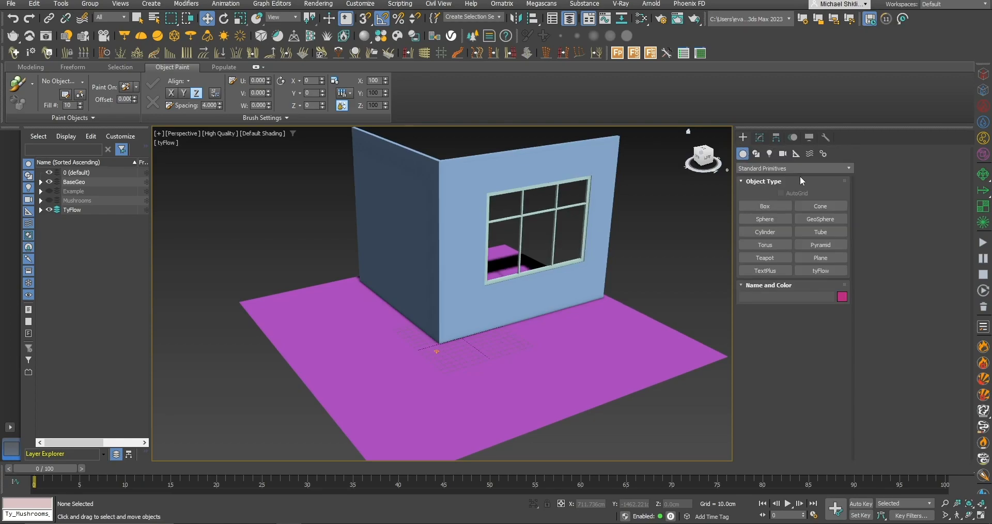
{"action": "left_click", "coordinate": [821, 270]}
{"action": "left_click", "coordinate": [575, 336]}
{"action": "key", "text": "w"}
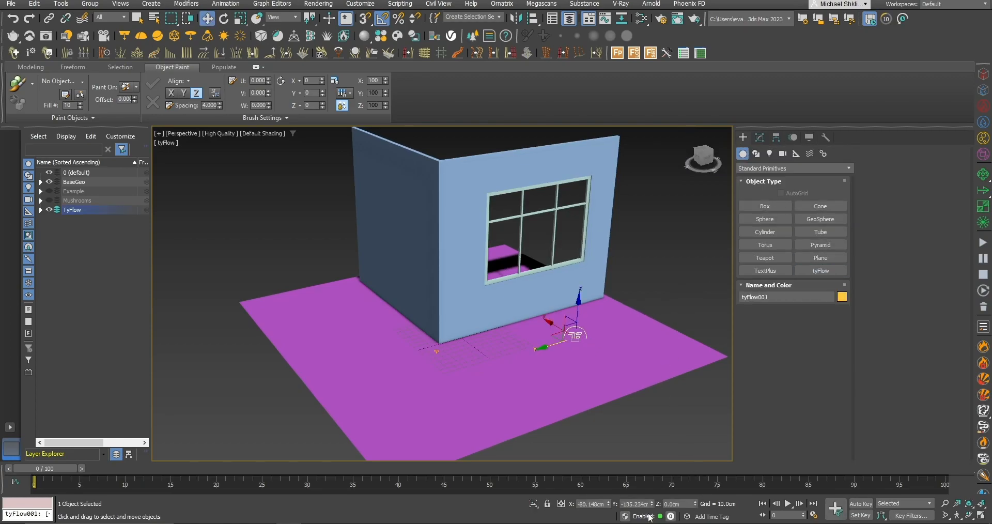
{"action": "right_click", "coordinate": [609, 504]}
{"action": "right_click", "coordinate": [652, 504]}
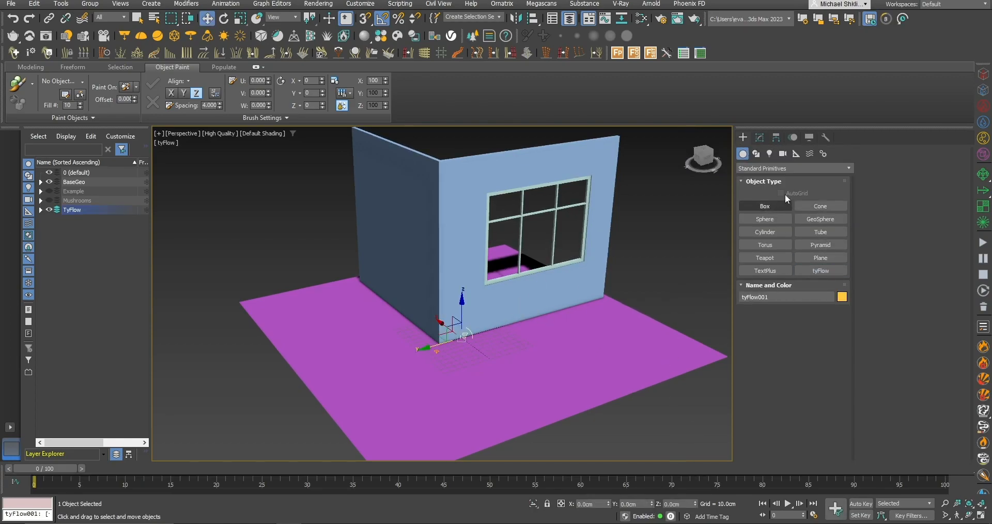
Turn on the name display of the new tyFlow object and rename it Ty_Mushrooms_Growth.
{"action": "left_click", "coordinate": [759, 137]}
{"action": "left_click", "coordinate": [892, 186]}
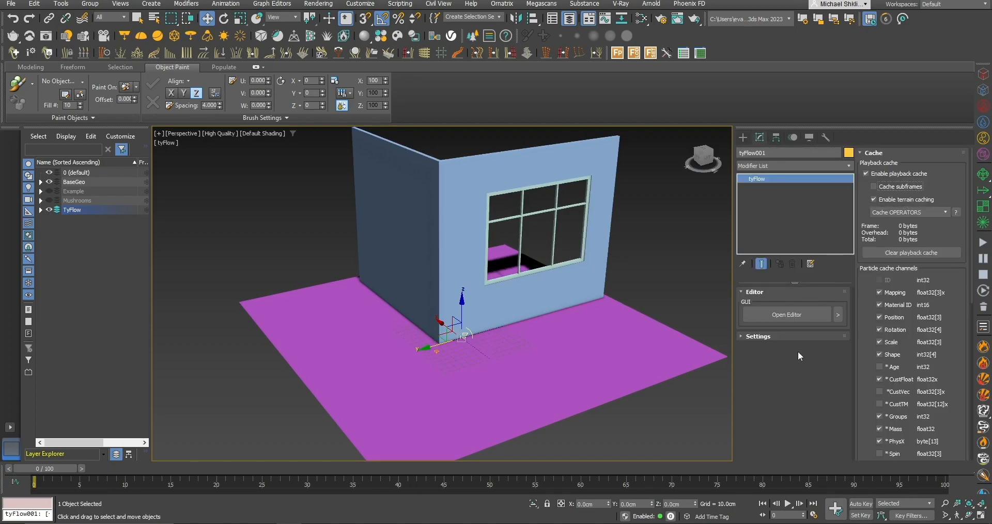
{"action": "left_click", "coordinate": [810, 336]}
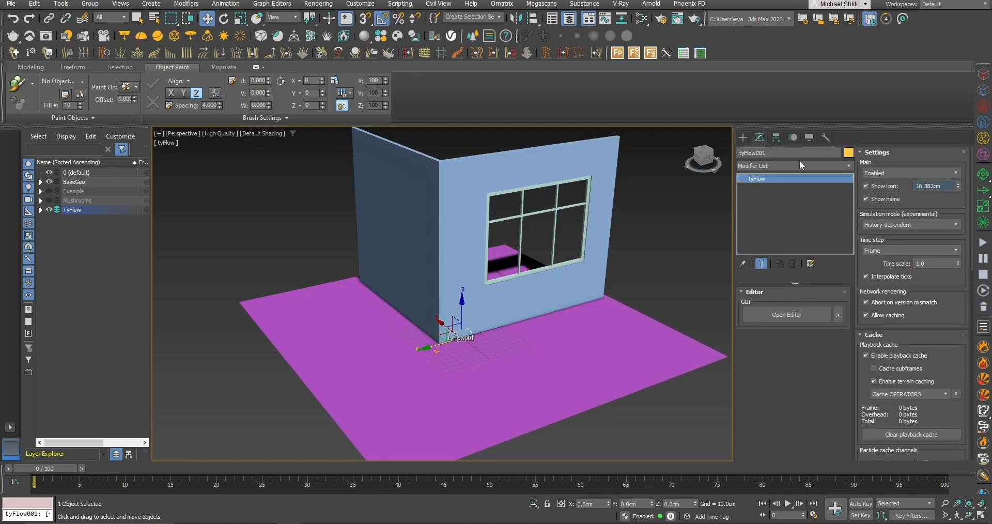
{"action": "type", "text": "Ty_Mushrooms_Growth"}
Add a Birth operator to the empty Ty_Mushrooms_Growth flow as a new event.
{"action": "scroll", "coordinate": [620, 280], "scroll_direction": "up", "scroll_amount": 5}
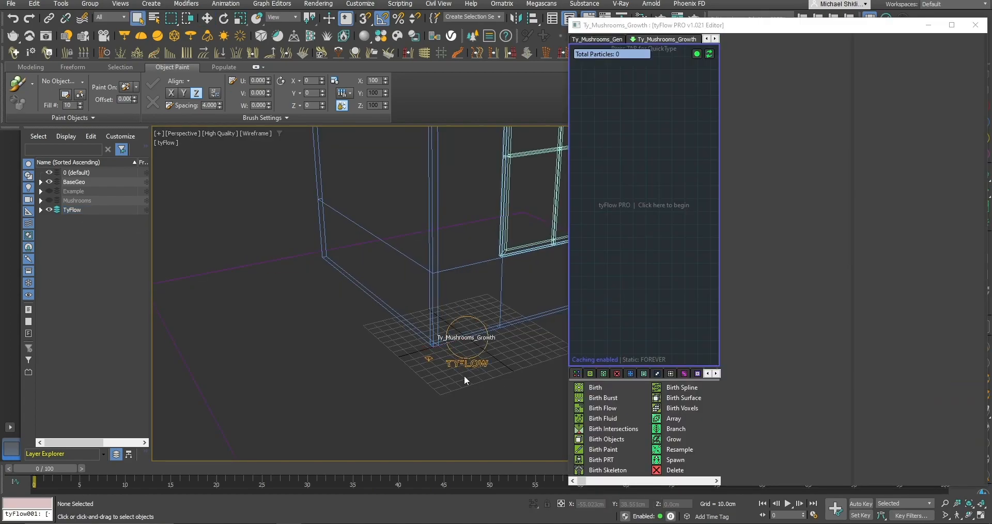
{"action": "left_click_drag", "start_coordinate": [633, 491], "coordinate": [634, 461]}
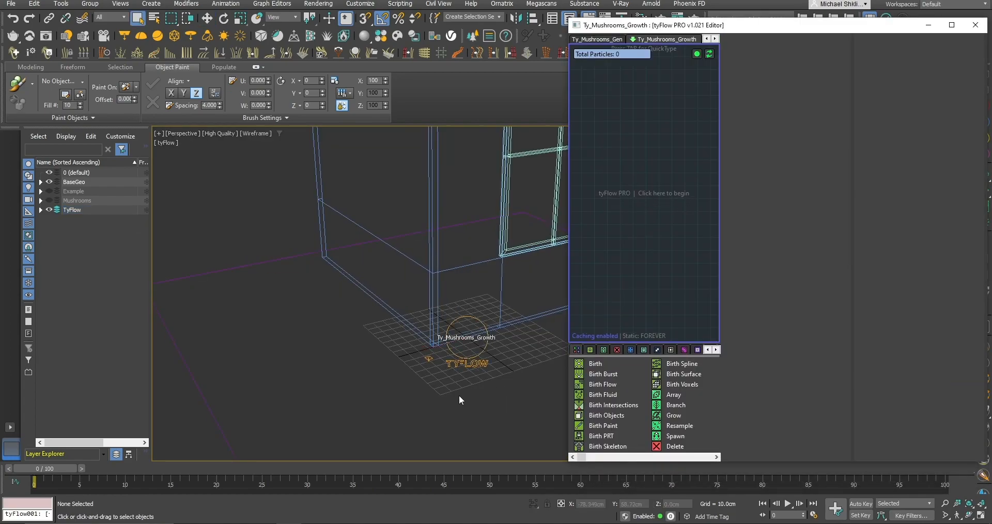
{"action": "left_click_drag", "start_coordinate": [595, 364], "coordinate": [619, 187]}
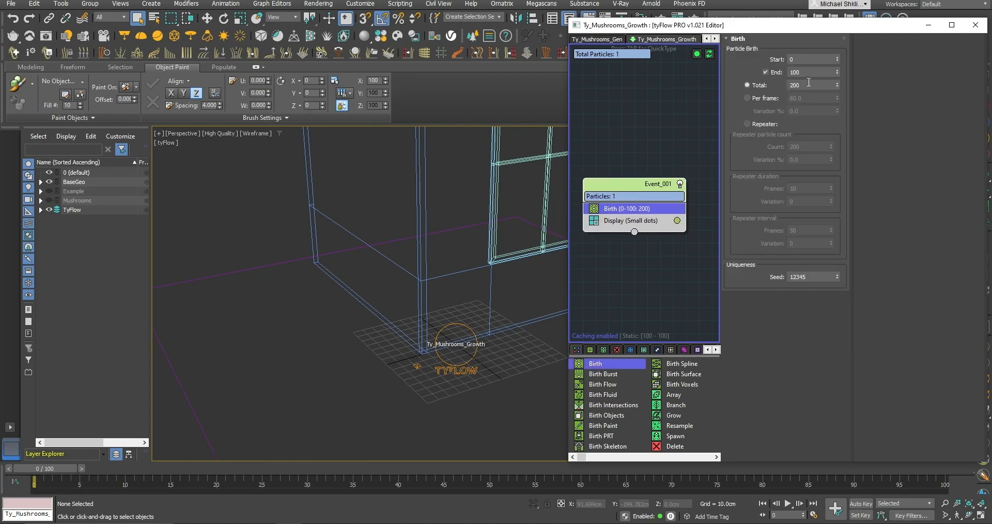
Limit the Birth operator to a total of 1 particle with end frame 0 and add a Position Icon operator below it.
{"action": "left_click", "coordinate": [838, 84]}
{"action": "middle_click_drag", "start_coordinate": [632, 243], "coordinate": [659, 240]}
{"action": "key", "text": "Tab"}
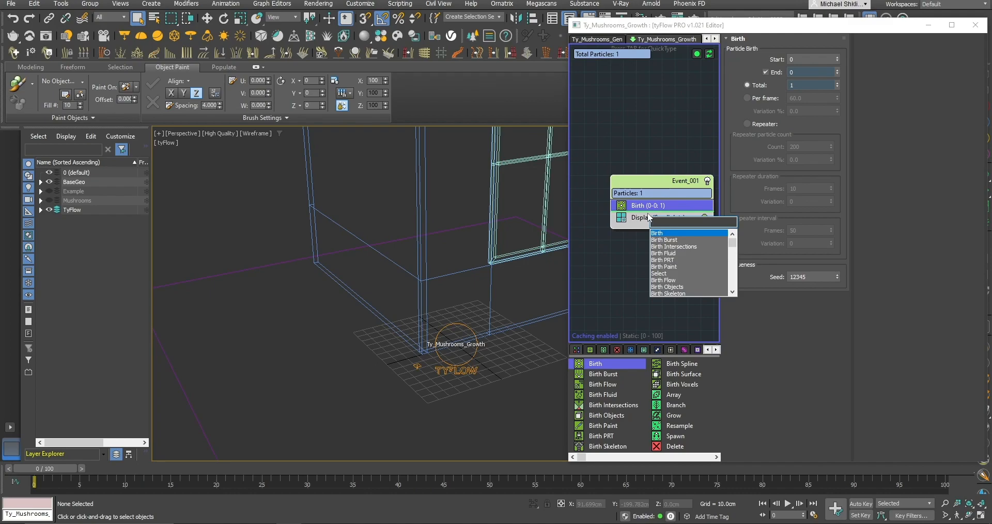
{"action": "type", "text": "ivcon"}
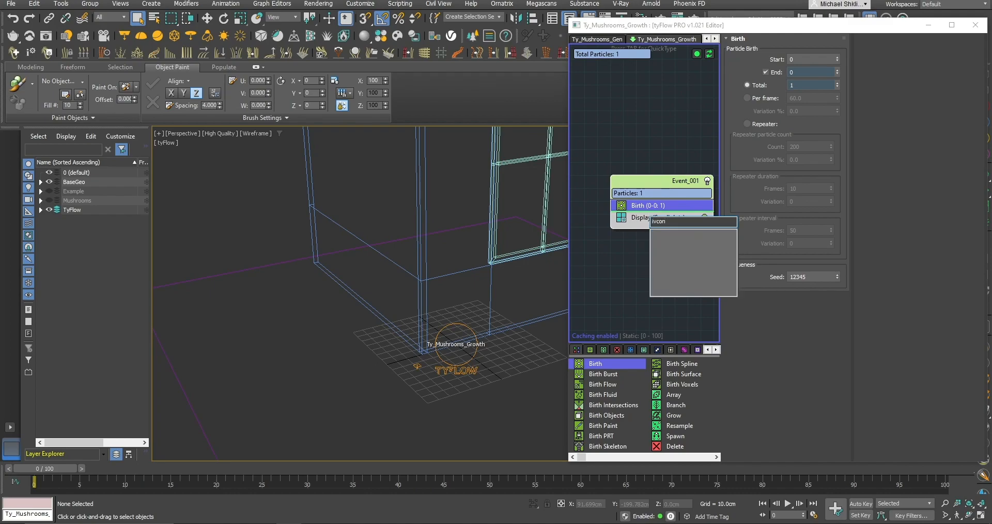
{"action": "key", "text": "Return"}
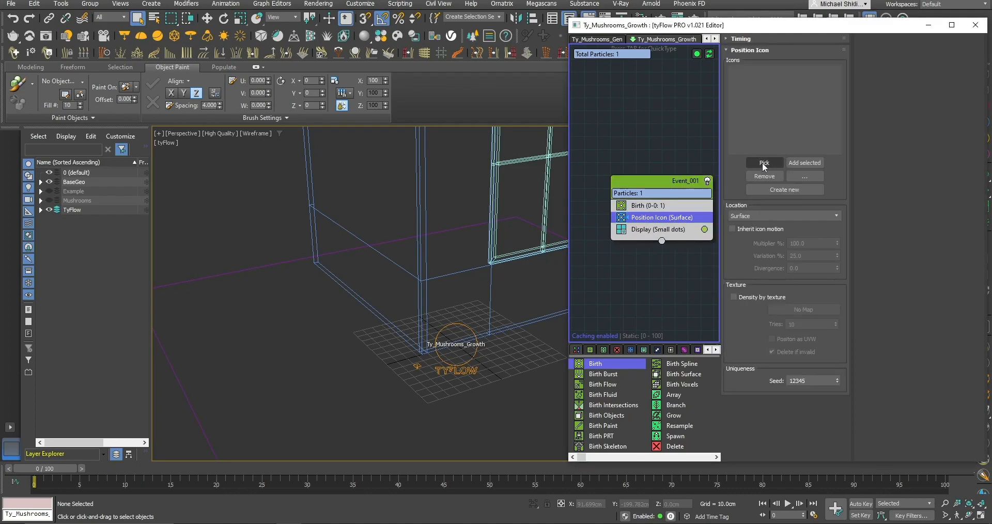
Assign the tyIcon at the building's corner to the Position Icon operator and display the viewport shaded.
{"action": "left_click", "coordinate": [418, 366]}
{"action": "middle_click_drag", "start_coordinate": [443, 383], "coordinate": [452, 382]}
{"action": "key", "text": "F3"}
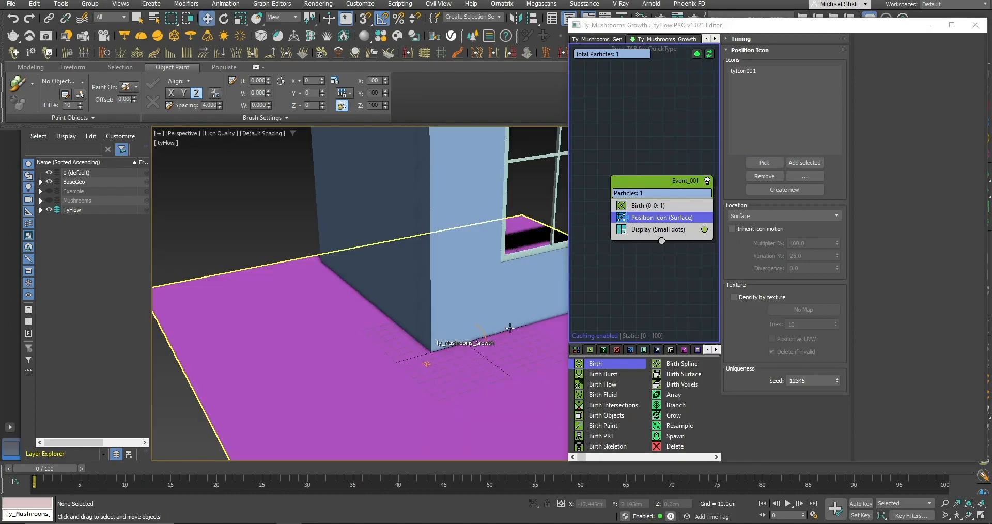
Add a Grow operator below Position Icon and set its algorithm to Diffusion-limited aggregation.
{"action": "middle_click_drag", "start_coordinate": [646, 226], "coordinate": [652, 229]}
{"action": "key", "text": "Tab"}
{"action": "type", "text": "grow"}
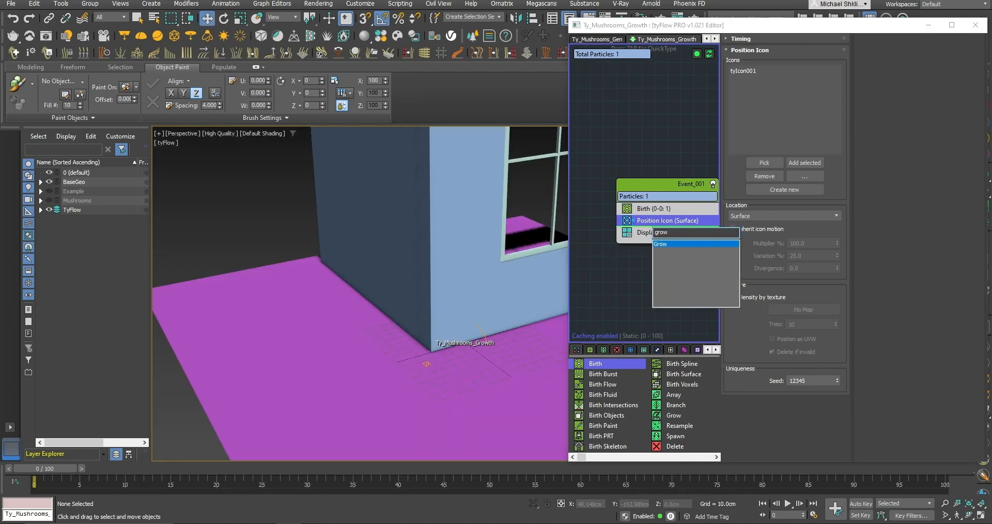
{"action": "key", "text": "Return"}
{"action": "left_click", "coordinate": [763, 93]}
{"action": "left_click", "coordinate": [762, 108]}
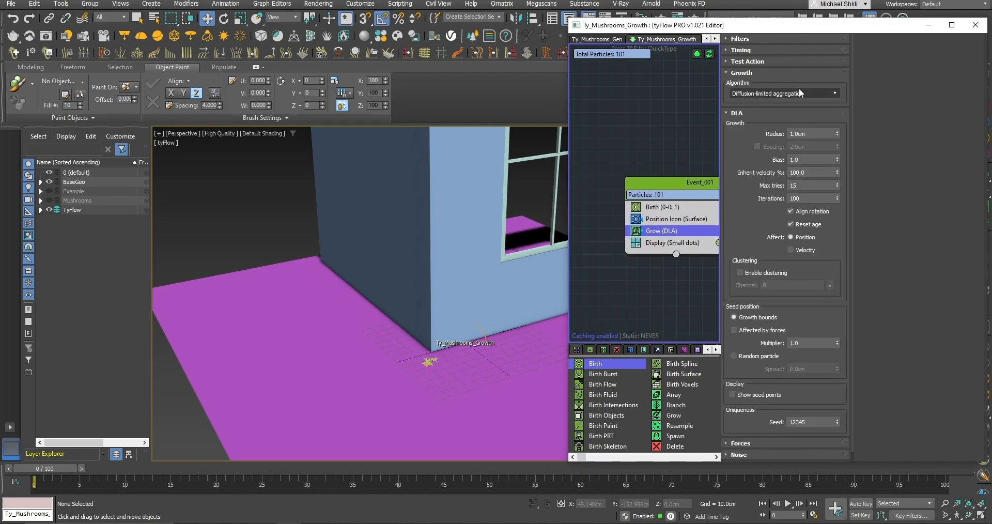
Scrub through the timeline and examine from several angles how the branches grow around the building's corner.
{"action": "middle_click_drag", "start_coordinate": [469, 332], "coordinate": [361, 389], "text": "alt"}
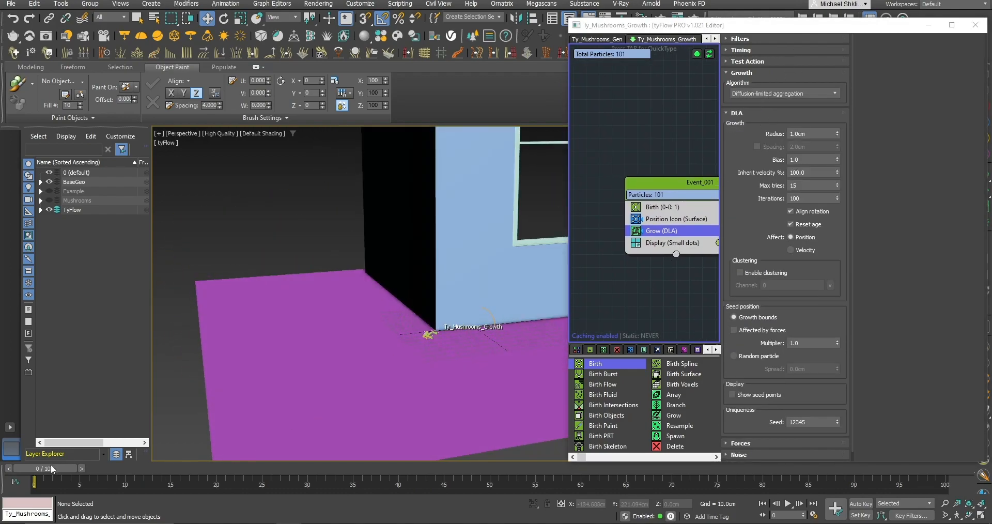
{"action": "left_click", "coordinate": [750, 50]}
{"action": "left_click", "coordinate": [754, 51]}
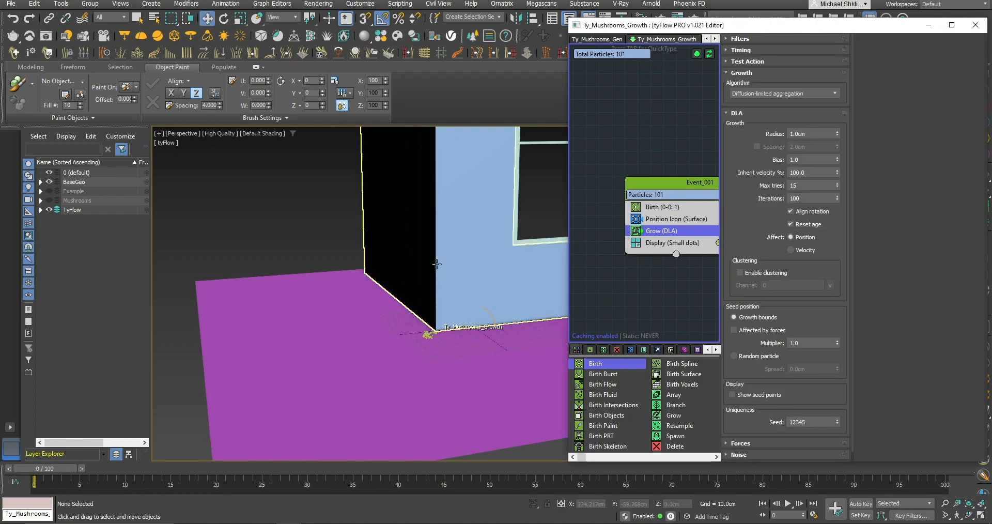
{"action": "middle_click_drag", "start_coordinate": [435, 264], "coordinate": [310, 320], "text": "alt"}
{"action": "left_click_drag", "start_coordinate": [51, 469], "coordinate": [475, 470]}
{"action": "middle_click_drag", "start_coordinate": [414, 362], "coordinate": [294, 326], "text": "alt"}
{"action": "left_click_drag", "start_coordinate": [460, 471], "coordinate": [34, 469]}
{"action": "middle_click_drag", "start_coordinate": [362, 295], "coordinate": [471, 374], "text": "alt"}
{"action": "scroll", "coordinate": [471, 375], "scroll_direction": "up", "scroll_amount": 3}
{"action": "left_click_drag", "start_coordinate": [34, 472], "coordinate": [359, 471]}
{"action": "middle_click_drag", "start_coordinate": [413, 374], "coordinate": [362, 370], "text": "alt"}
{"action": "left_click_drag", "start_coordinate": [373, 470], "coordinate": [282, 467]}
Add the walls, window frame and floor plane to the Grow operator's objects and advance the timeline to frame 100.
{"action": "key", "text": "w"}
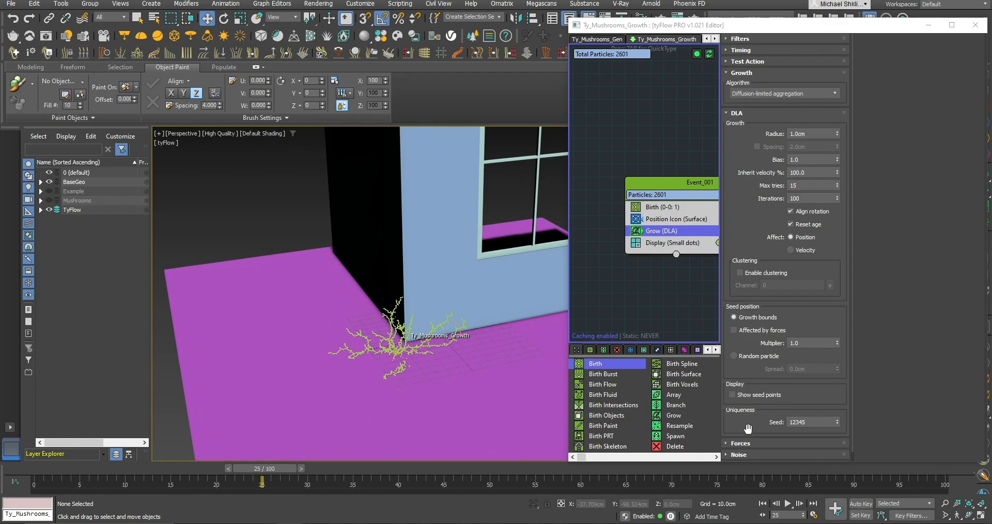
{"action": "left_click", "coordinate": [494, 253]}
{"action": "left_click", "coordinate": [494, 253], "text": "ctrl"}
{"action": "left_click", "coordinate": [521, 366], "text": "ctrl"}
{"action": "left_click", "coordinate": [931, 166]}
{"action": "middle_click_drag", "start_coordinate": [402, 357], "coordinate": [464, 228], "text": "alt"}
{"action": "left_click", "coordinate": [422, 191]}
{"action": "middle_click_drag", "start_coordinate": [422, 190], "coordinate": [309, 393], "text": "alt"}
{"action": "left_click_drag", "start_coordinate": [267, 468], "coordinate": [932, 468]}
{"action": "middle_click_drag", "start_coordinate": [465, 361], "coordinate": [420, 176], "text": "alt"}
{"action": "middle_click_drag", "start_coordinate": [407, 277], "coordinate": [527, 300], "text": "alt"}
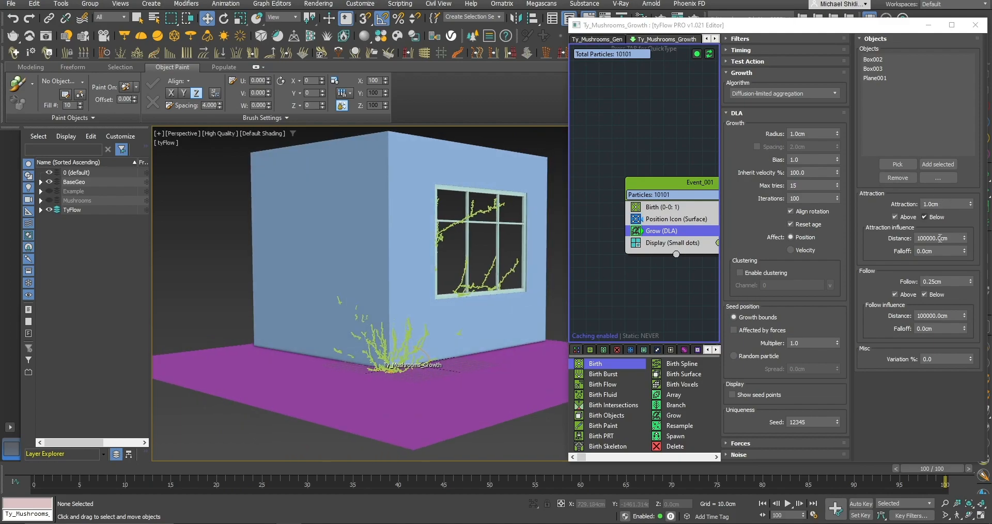
Set the Grow operator's object Attraction to 0.5 cm and Follow to 1 cm.
{"action": "double_click", "coordinate": [946, 204]}
{"action": "type", "text": "0.5"}
{"action": "key", "text": "Return"}
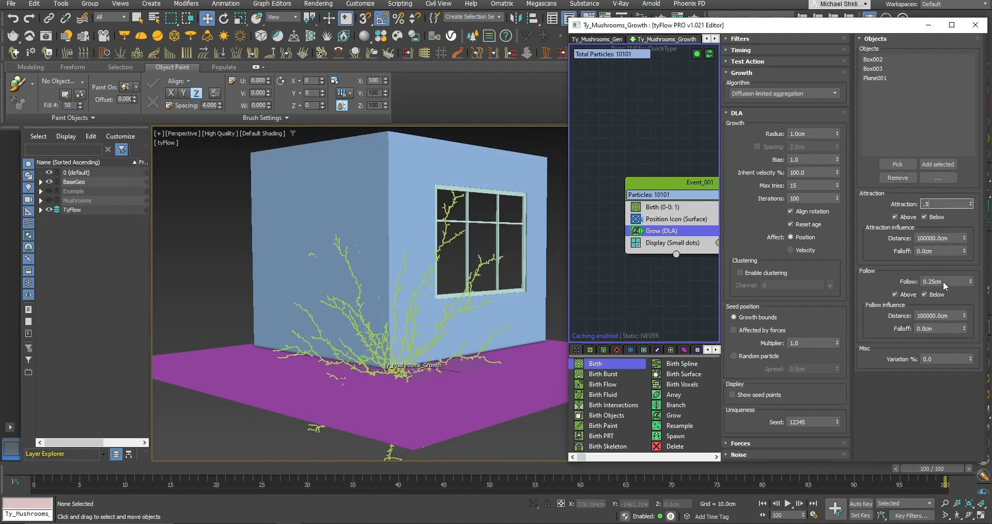
{"action": "double_click", "coordinate": [922, 281]}
{"action": "type", "text": "1"}
{"action": "key", "text": "Return"}
{"action": "middle_click_drag", "start_coordinate": [418, 334], "coordinate": [419, 386], "text": "alt"}
{"action": "middle_click_drag", "start_coordinate": [480, 343], "coordinate": [548, 314], "text": "alt"}
Try an Attraction of 5 cm in the Grow operator and return it to 0.5 cm.
{"action": "double_click", "coordinate": [953, 203]}
{"action": "type", "text": "5"}
{"action": "key", "text": "Return"}
{"action": "middle_click_drag", "start_coordinate": [459, 310], "coordinate": [423, 321], "text": "alt"}
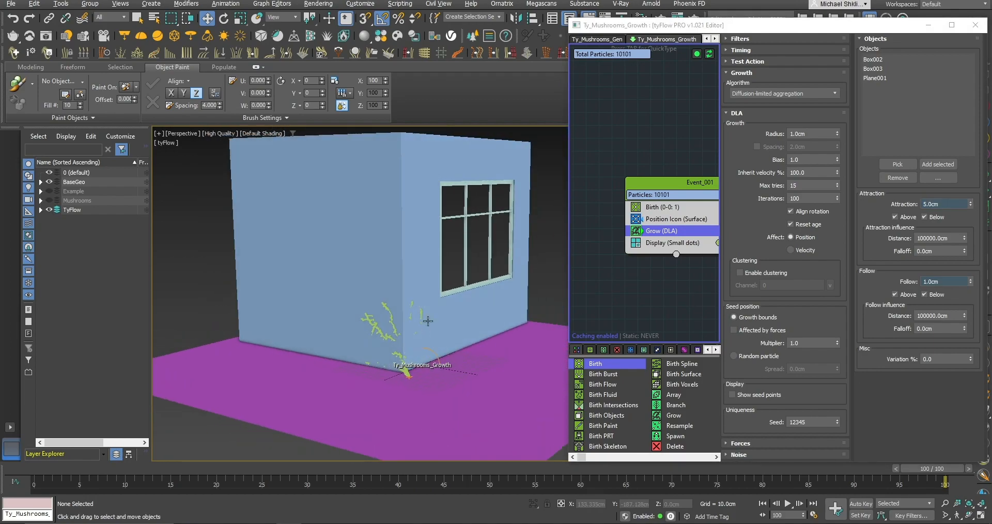
{"action": "left_click_drag", "start_coordinate": [948, 204], "coordinate": [791, 216]}
{"action": "key", "text": "Return"}
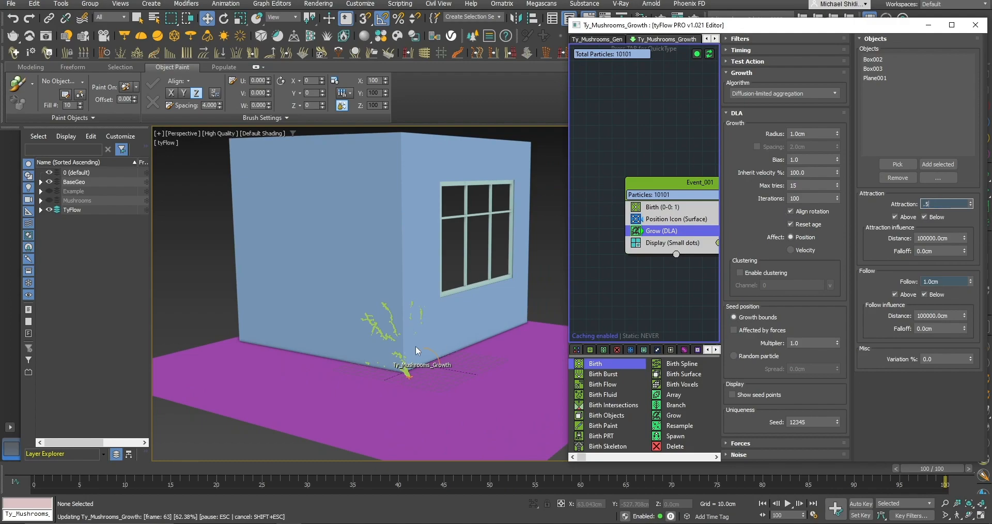
{"action": "middle_click_drag", "start_coordinate": [450, 345], "coordinate": [373, 366], "text": "alt"}
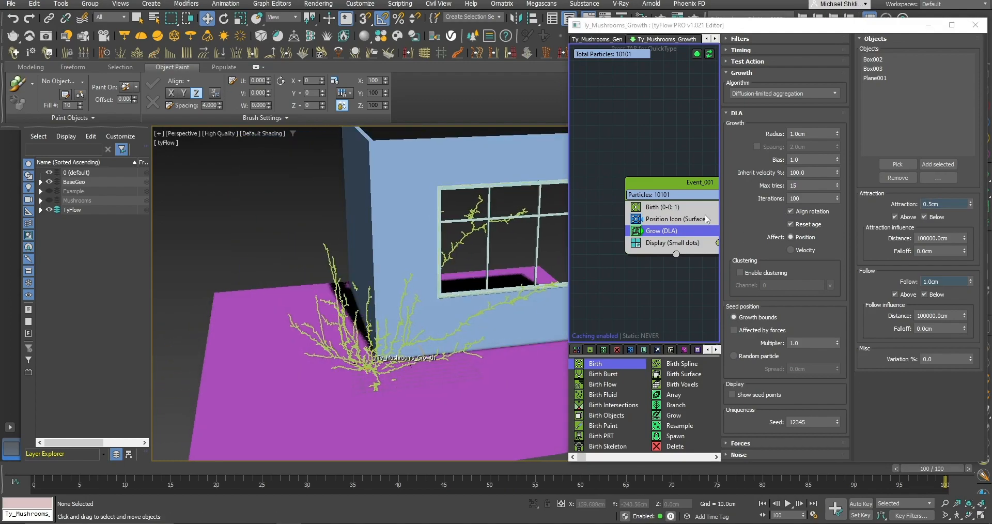
Add an Object Bind operator below Grow and assign the walls, window frame and floor plane to it.
{"action": "middle_click_drag", "start_coordinate": [672, 237], "coordinate": [679, 239]}
{"action": "key", "text": "Tab"}
{"action": "type", "text": "bin"}
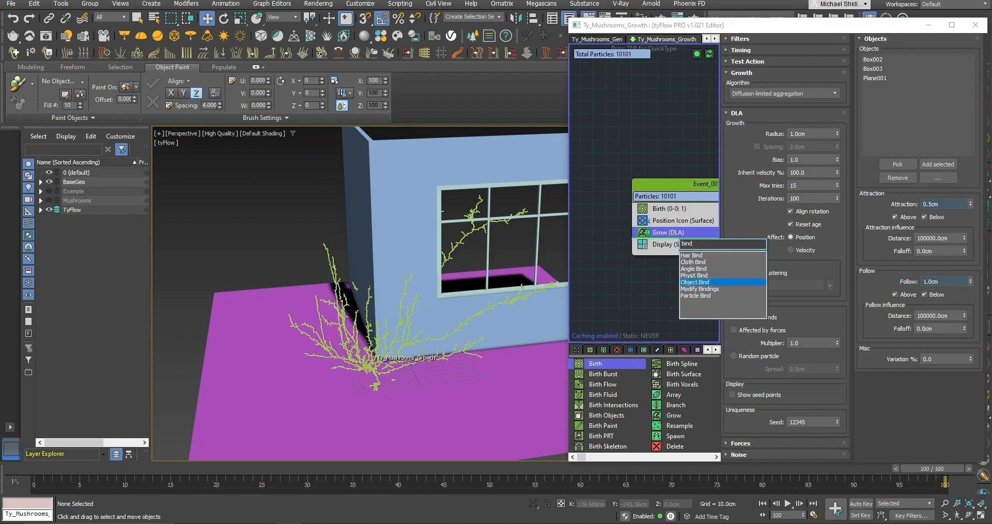
{"action": "key", "text": "Return"}
{"action": "left_click", "coordinate": [467, 301]}
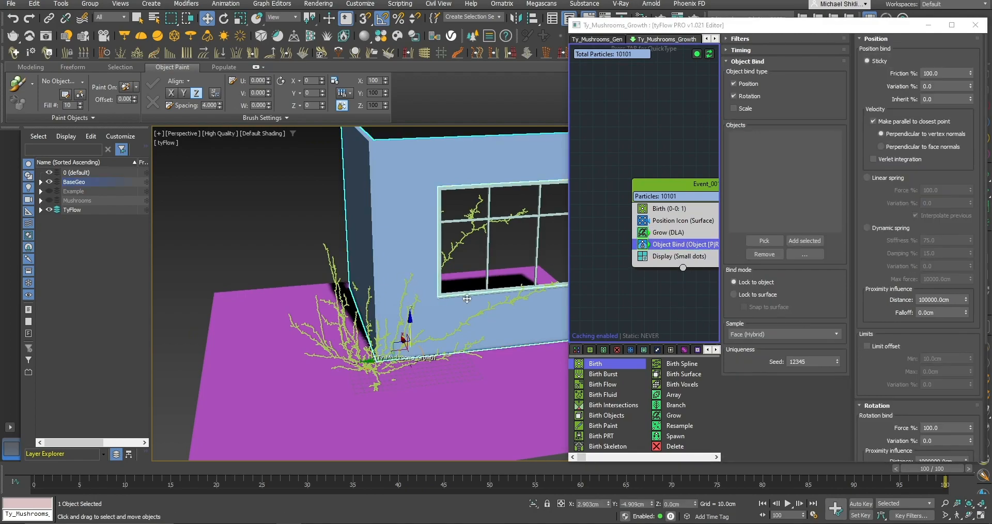
{"action": "left_click", "coordinate": [491, 406], "text": "ctrl"}
{"action": "middle_click_drag", "start_coordinate": [670, 258], "coordinate": [665, 259]}
{"action": "left_click", "coordinate": [803, 241]}
Set Object Bind to Lock to surface with Snap to surface, Face sampling and 0 friction.
{"action": "left_click", "coordinate": [755, 294]}
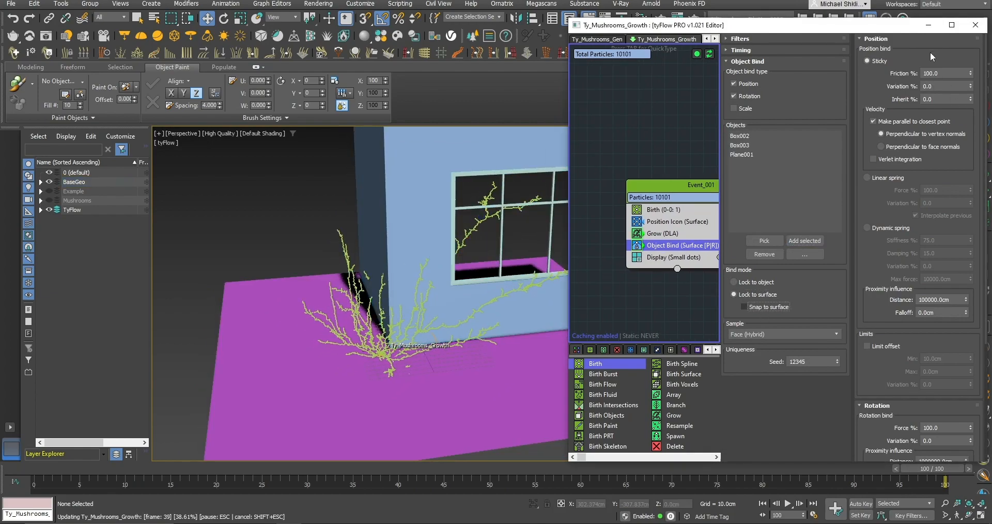
{"action": "key", "text": "space"}
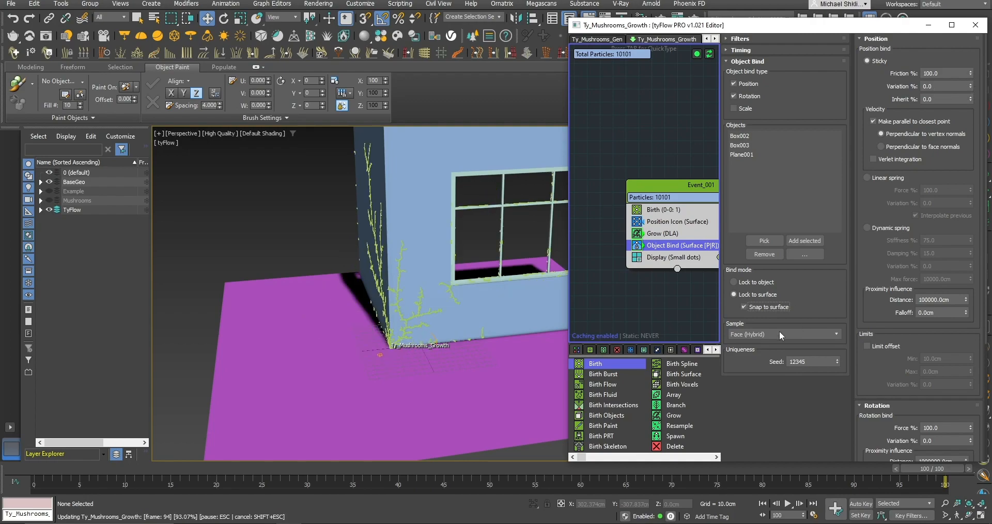
{"action": "left_click", "coordinate": [779, 334]}
{"action": "left_click", "coordinate": [760, 363]}
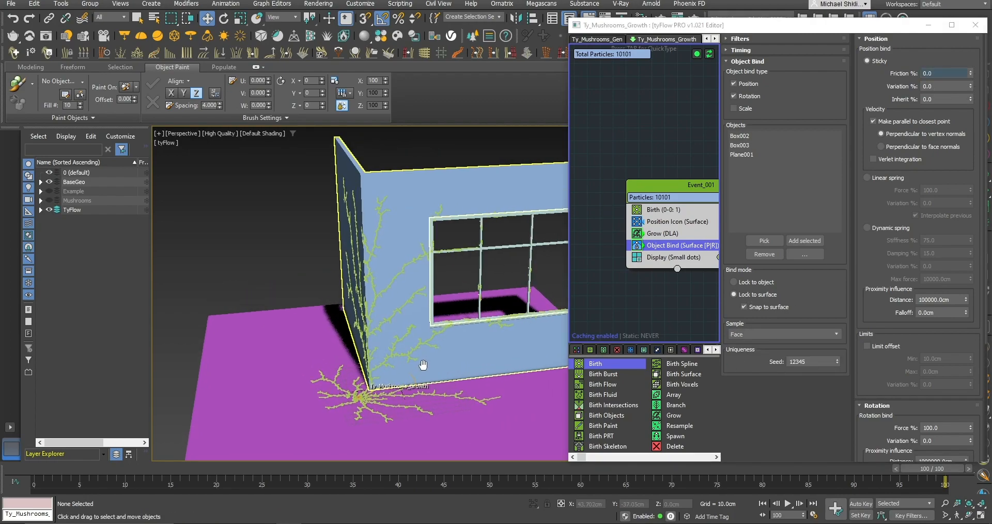
Scrub through the timeline to examine the surface-bound growth on the walls and floor, returning to frame 0.
{"action": "middle_click_drag", "start_coordinate": [422, 365], "coordinate": [424, 371], "text": "alt"}
{"action": "left_click_drag", "start_coordinate": [209, 482], "coordinate": [636, 482]}
{"action": "left_click_drag", "start_coordinate": [694, 443], "coordinate": [950, 449]}
{"action": "middle_click_drag", "start_coordinate": [393, 336], "coordinate": [406, 364], "text": "alt"}
{"action": "left_click_drag", "start_coordinate": [845, 465], "coordinate": [933, 469]}
{"action": "middle_click_drag", "start_coordinate": [512, 339], "coordinate": [444, 357], "text": "alt"}
{"action": "left_click_drag", "start_coordinate": [932, 469], "coordinate": [369, 461]}
{"action": "middle_click_drag", "start_coordinate": [454, 351], "coordinate": [431, 333]}
{"action": "middle_click_drag", "start_coordinate": [671, 253], "coordinate": [671, 253]}
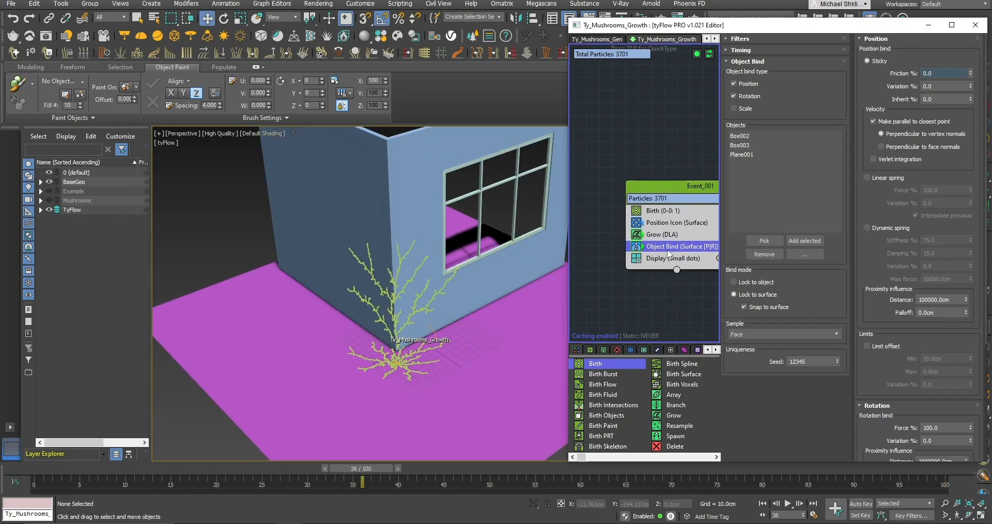
{"action": "left_click_drag", "start_coordinate": [351, 469], "coordinate": [20, 471]}
Add a Shape operator below Object Bind in the growth event.
{"action": "middle_click_drag", "start_coordinate": [664, 245], "coordinate": [655, 258]}
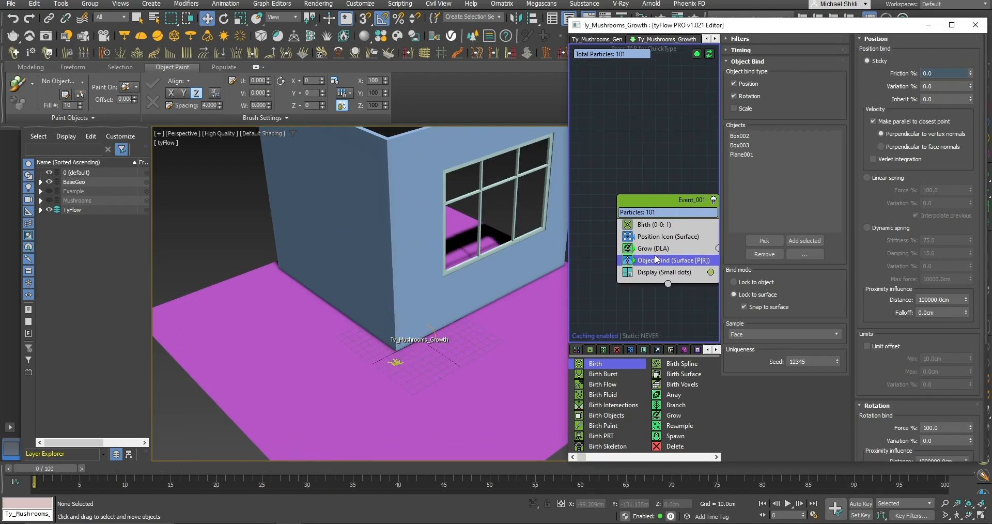
{"action": "key", "text": "Tab"}
{"action": "type", "text": "sh"}
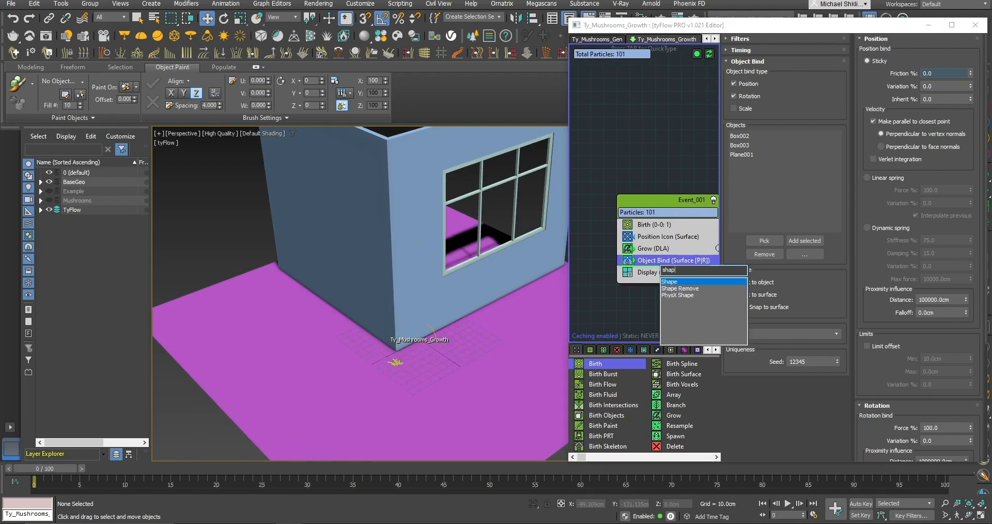
{"action": "type", "text": "ape"}
{"action": "key", "text": "Return"}
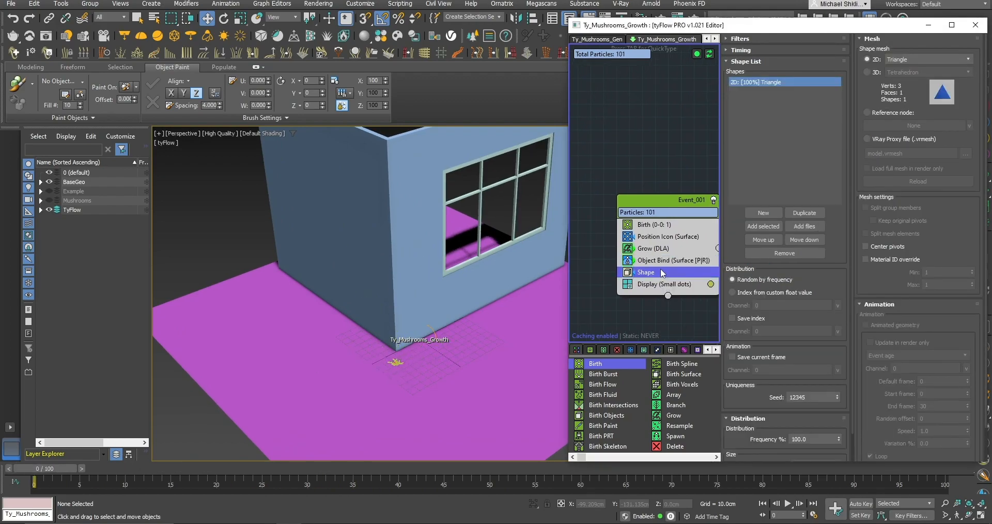
Replace the Shape operator's default triangle with the four meshes Ty_Mushrooms_Gen001 to Ty_Mushrooms_Gen004.
{"action": "left_click", "coordinate": [41, 200]}
{"action": "left_click", "coordinate": [83, 219]}
{"action": "left_click", "coordinate": [106, 247], "text": "shift"}
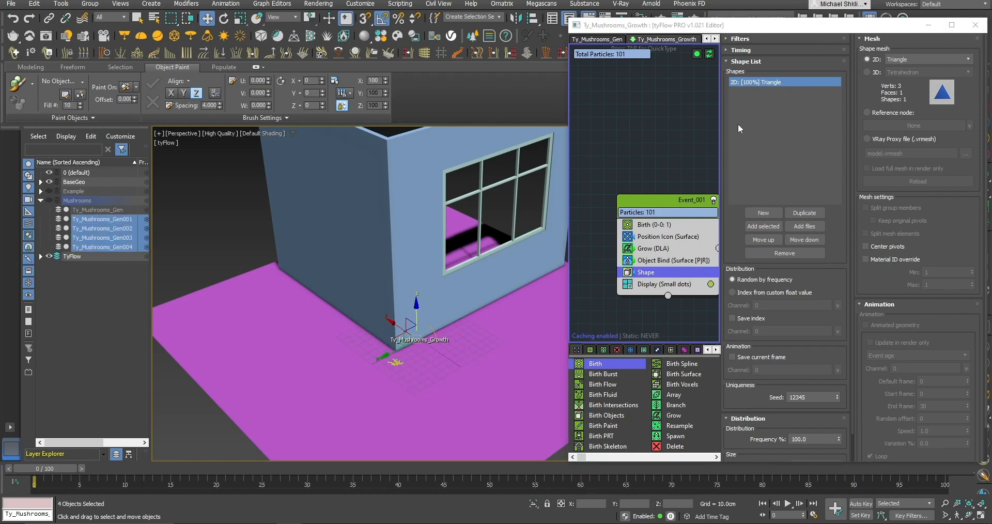
{"action": "left_click", "coordinate": [790, 252]}
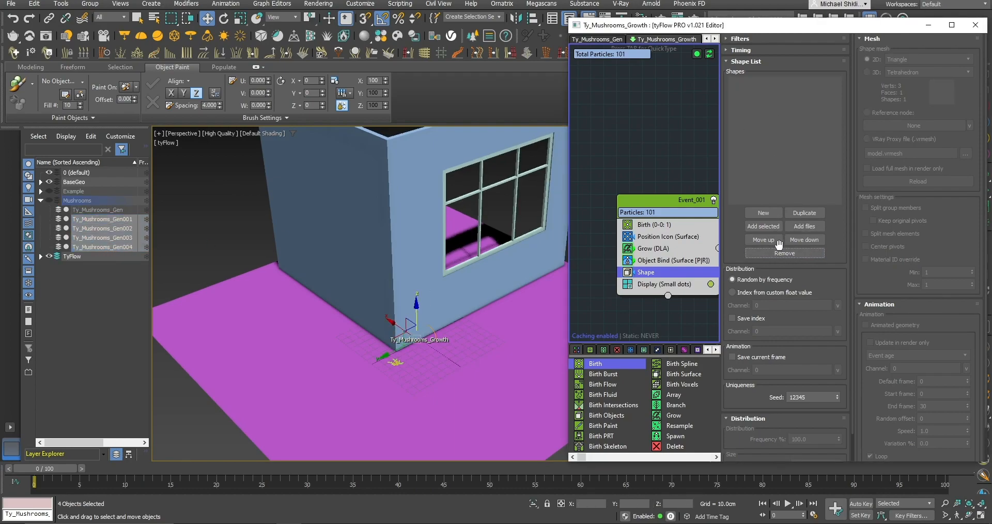
{"action": "left_click", "coordinate": [777, 229]}
{"action": "left_click", "coordinate": [268, 262]}
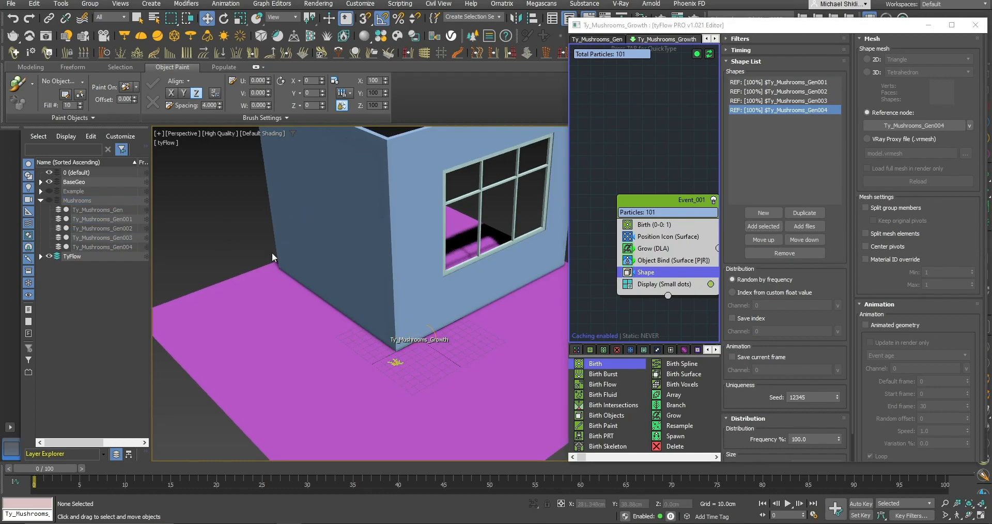
Set the Display operator to Geometry mode and change its display colour to teal.
{"action": "left_click", "coordinate": [671, 285]}
{"action": "left_click", "coordinate": [768, 58]}
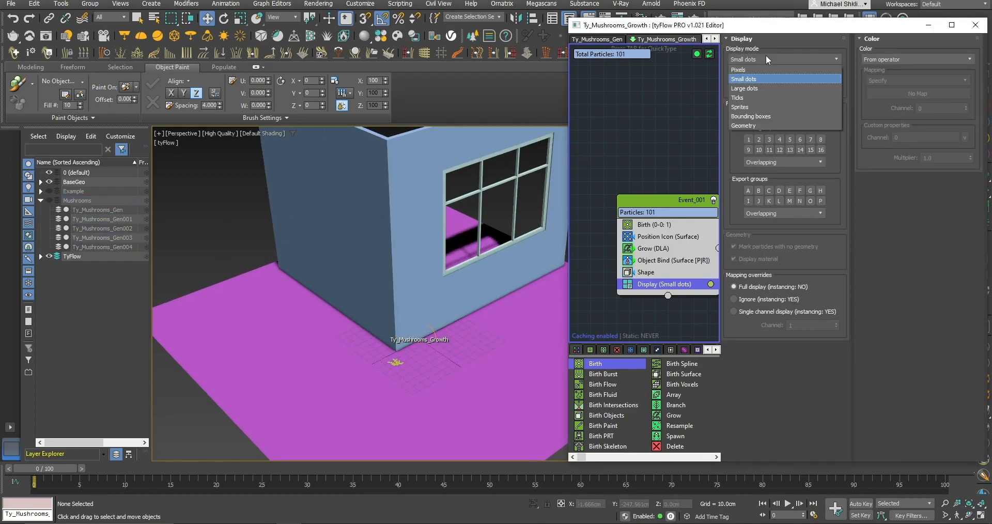
{"action": "left_click", "coordinate": [754, 125]}
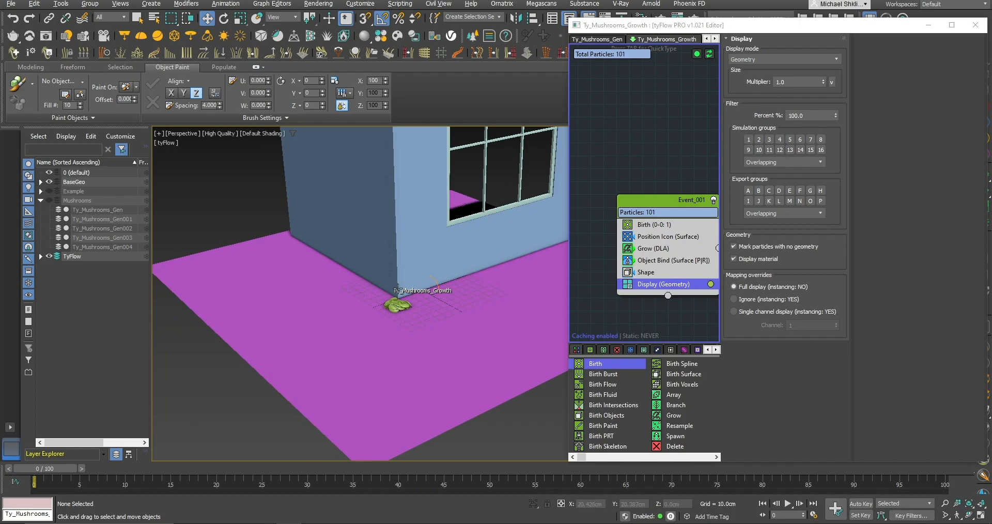
{"action": "left_click", "coordinate": [710, 284]}
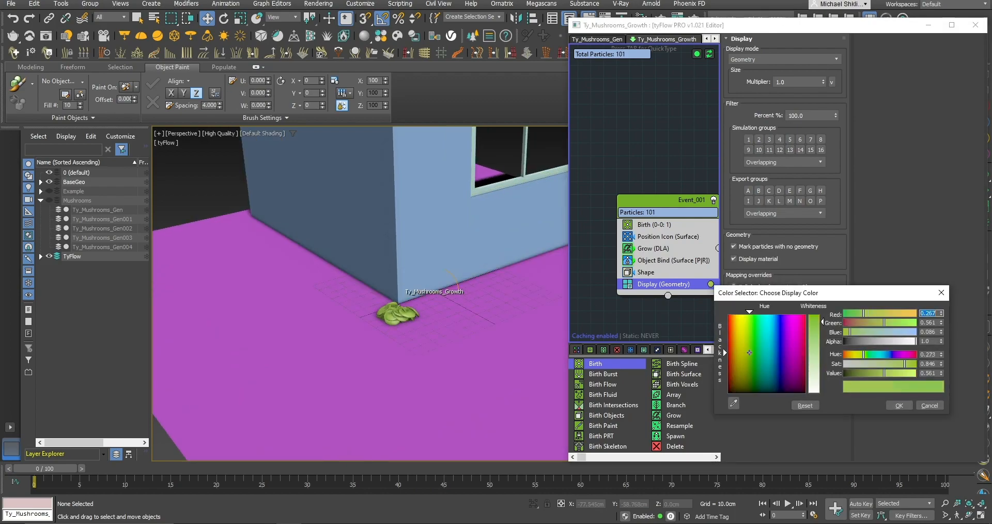
{"action": "left_click_drag", "start_coordinate": [768, 352], "coordinate": [768, 353]}
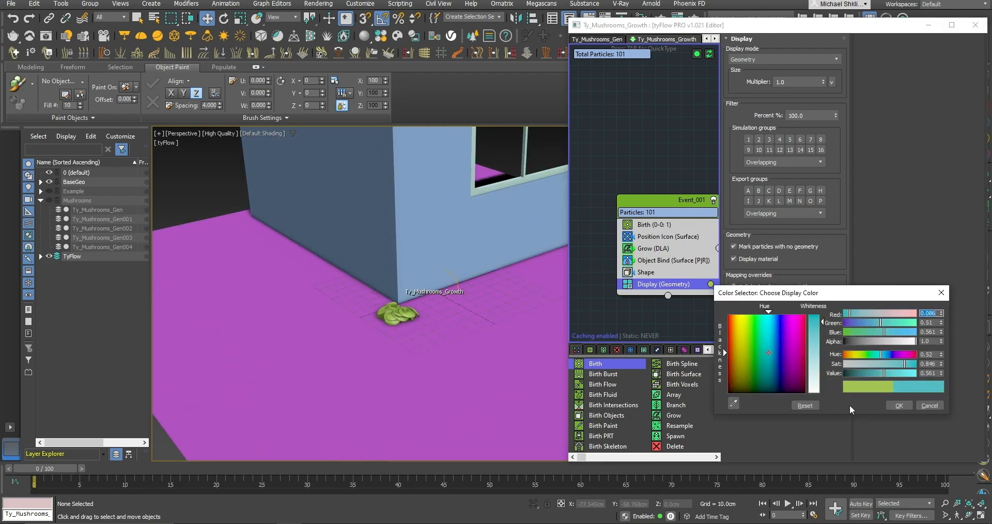
{"action": "left_click", "coordinate": [898, 405]}
Give the walls, window frame and floor plane a dark object colour and deselect them.
{"action": "left_click_drag", "start_coordinate": [765, 27], "coordinate": [809, 371]}
{"action": "left_click", "coordinate": [675, 332], "text": "ctrl"}
{"action": "left_click", "coordinate": [589, 218], "text": "ctrl"}
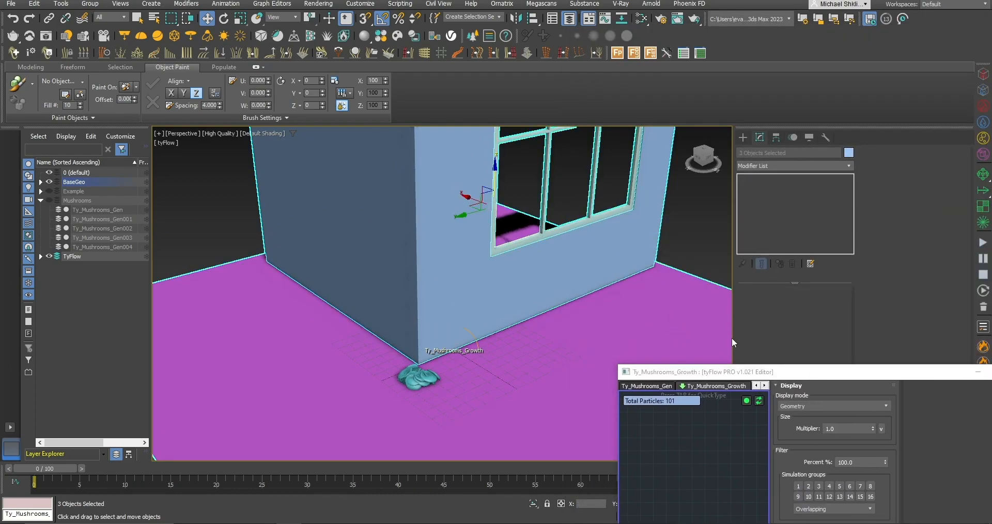
{"action": "left_click", "coordinate": [575, 283]}
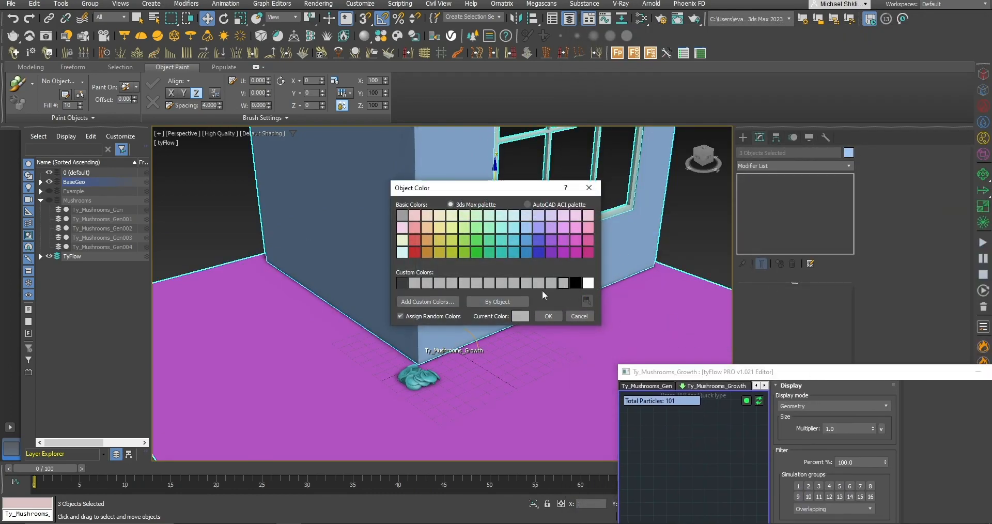
{"action": "left_click", "coordinate": [556, 317]}
{"action": "key", "text": "ctrl+d"}
{"action": "middle_click_drag", "start_coordinate": [574, 281], "coordinate": [548, 267], "text": "alt"}
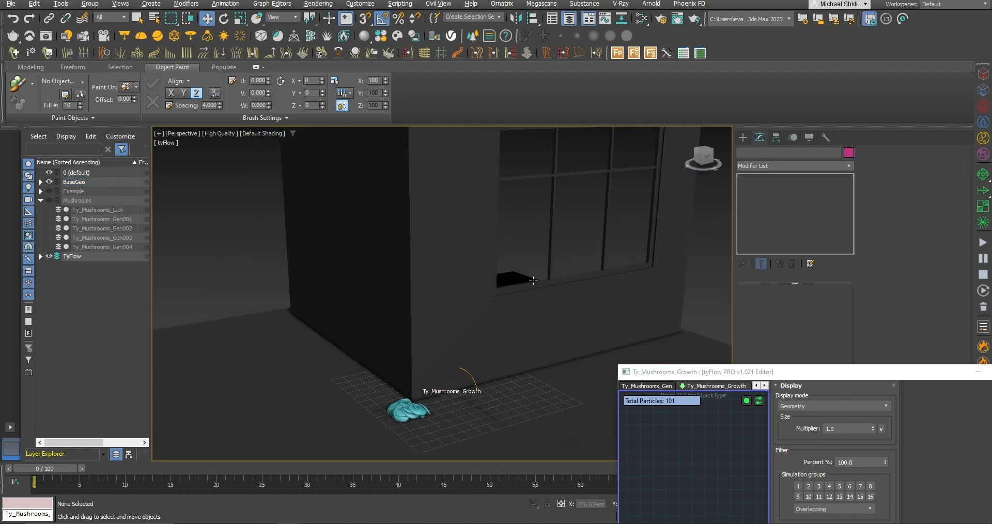
{"action": "scroll", "coordinate": [507, 276], "scroll_direction": "down", "scroll_amount": 3}
Play the mushroom growth to frame 62 and open the Grow operator's settings.
{"action": "left_click_drag", "start_coordinate": [736, 376], "coordinate": [671, 25]}
{"action": "key", "text": "/"}
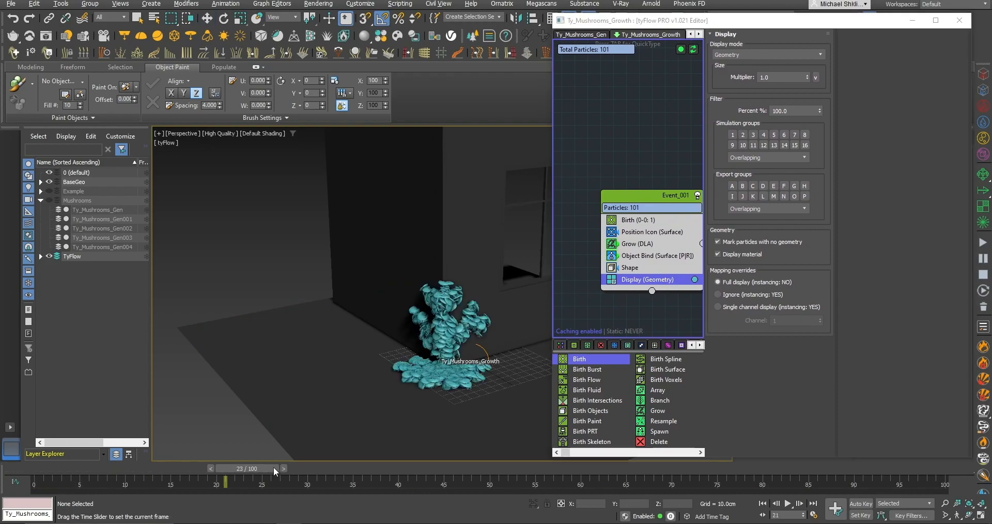
{"action": "left_click", "coordinate": [672, 244]}
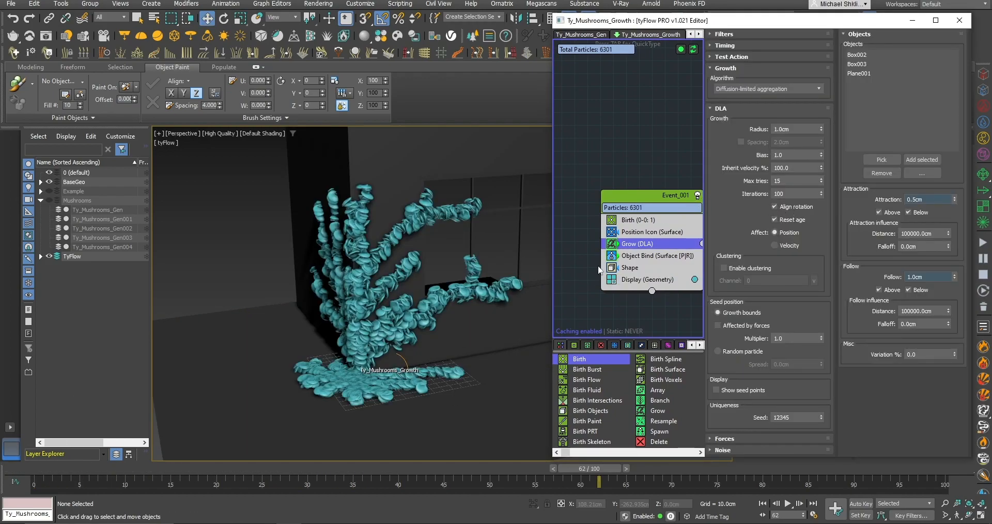
Turn off Align rotation in the Grow operator and scrub the growth to frame 57.
{"action": "scroll", "coordinate": [410, 259], "scroll_direction": "up", "scroll_amount": 8}
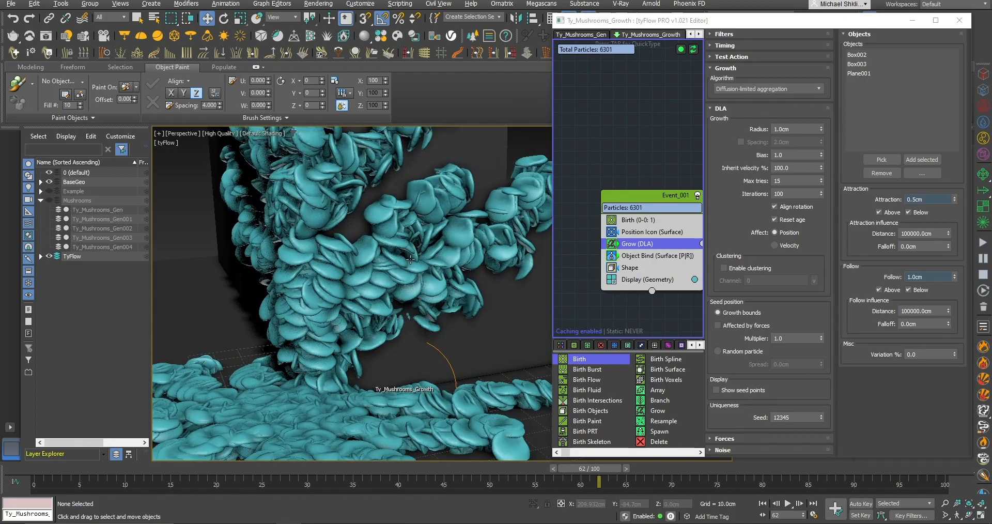
{"action": "middle_click_drag", "start_coordinate": [410, 259], "coordinate": [363, 284], "text": "alt"}
{"action": "left_click_drag", "start_coordinate": [589, 468], "coordinate": [405, 442]}
{"action": "middle_click_drag", "start_coordinate": [424, 294], "coordinate": [387, 331]}
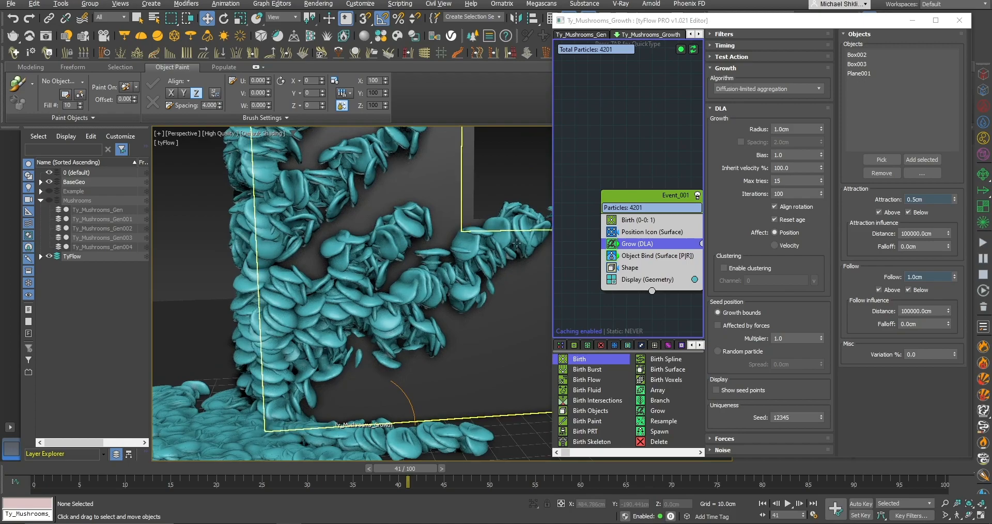
{"action": "left_click_drag", "start_coordinate": [395, 469], "coordinate": [34, 455]}
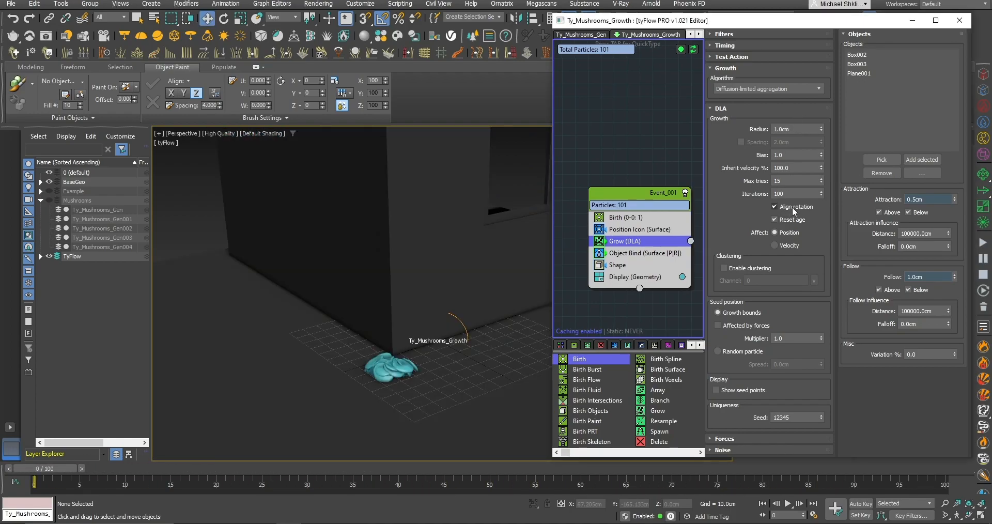
{"action": "left_click", "coordinate": [794, 209]}
{"action": "left_click_drag", "start_coordinate": [57, 472], "coordinate": [557, 456]}
{"action": "scroll", "coordinate": [420, 277], "scroll_direction": "down", "scroll_amount": 3}
{"action": "middle_click_drag", "start_coordinate": [447, 266], "coordinate": [394, 307]}
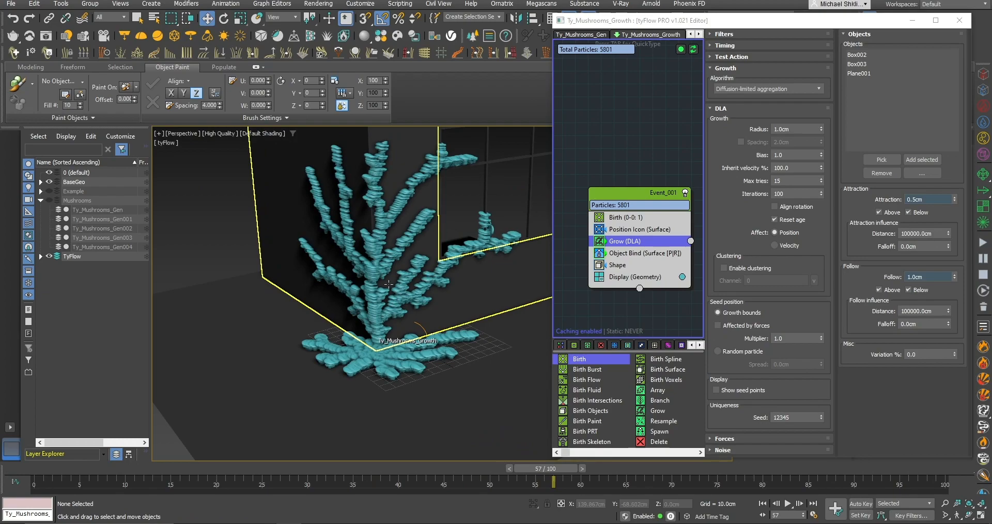
{"action": "middle_click_drag", "start_coordinate": [430, 264], "coordinate": [431, 274], "text": "alt"}
{"action": "middle_click_drag", "start_coordinate": [483, 330], "coordinate": [501, 315]}
Add a Rotation operator between Shape and Display and set its orientation to Random horizontal.
{"action": "middle_click_drag", "start_coordinate": [613, 261], "coordinate": [613, 271]}
{"action": "key", "text": "Tab"}
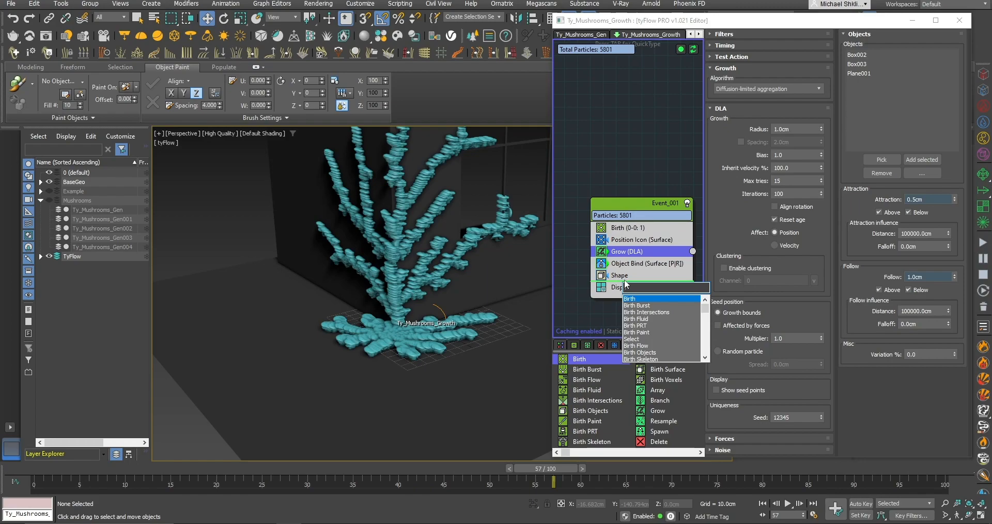
{"action": "type", "text": "surface"}
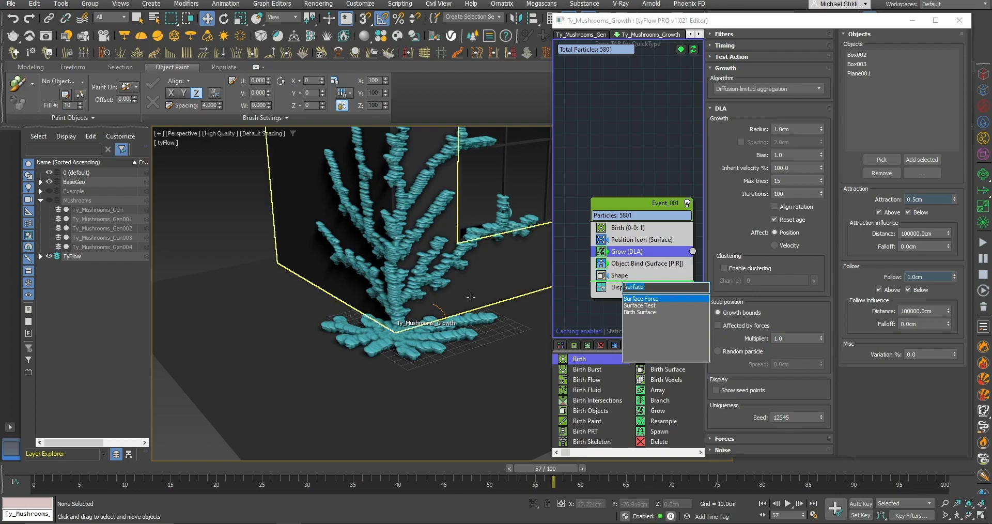
{"action": "type", "text": "rotati"}
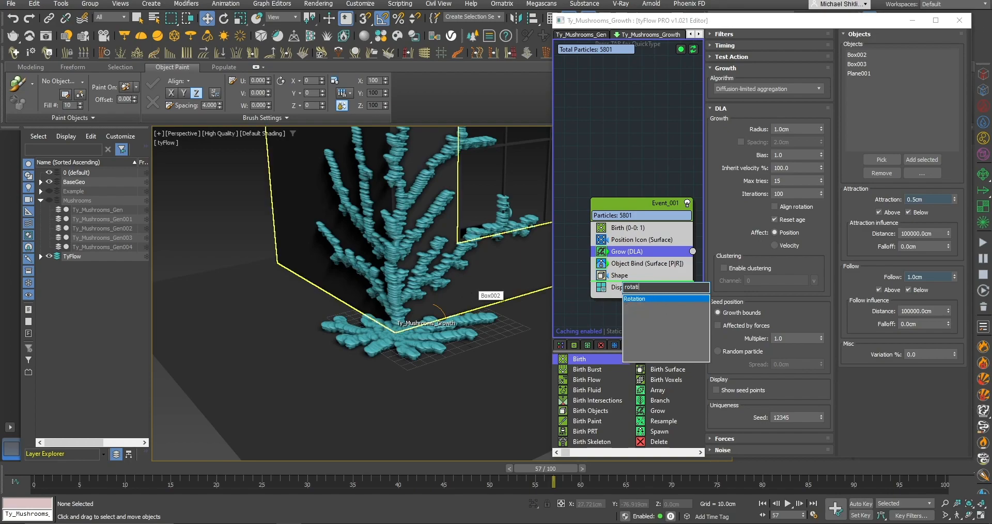
{"action": "key", "text": "Return"}
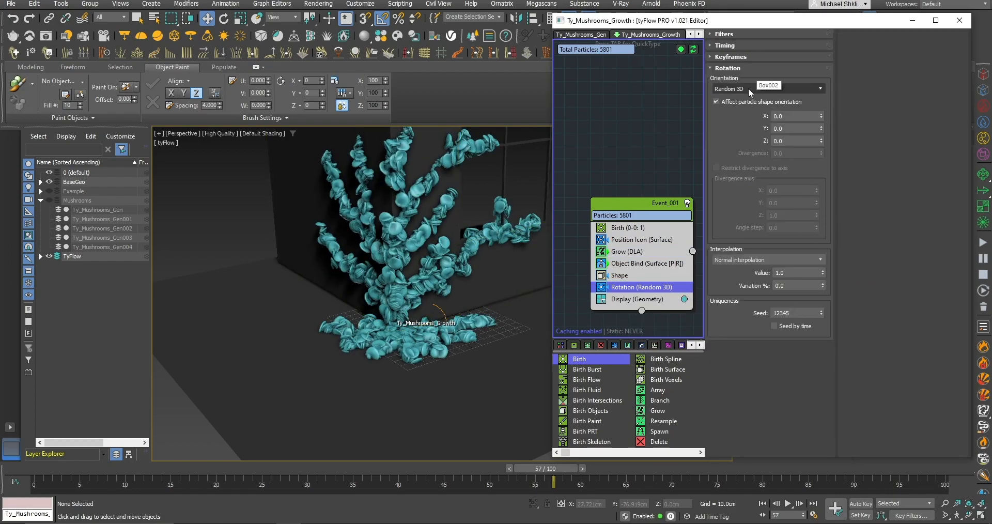
{"action": "left_click", "coordinate": [766, 89]}
{"action": "left_click", "coordinate": [758, 248]}
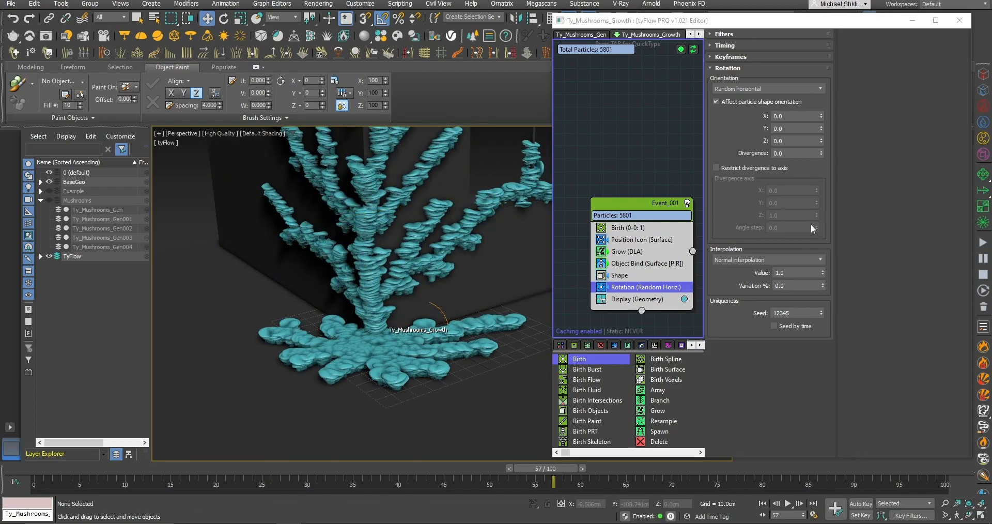
Add a second Rotation operator below the first and set its orientation to Align to surface.
{"action": "key", "text": "Tab"}
{"action": "type", "text": "rota"}
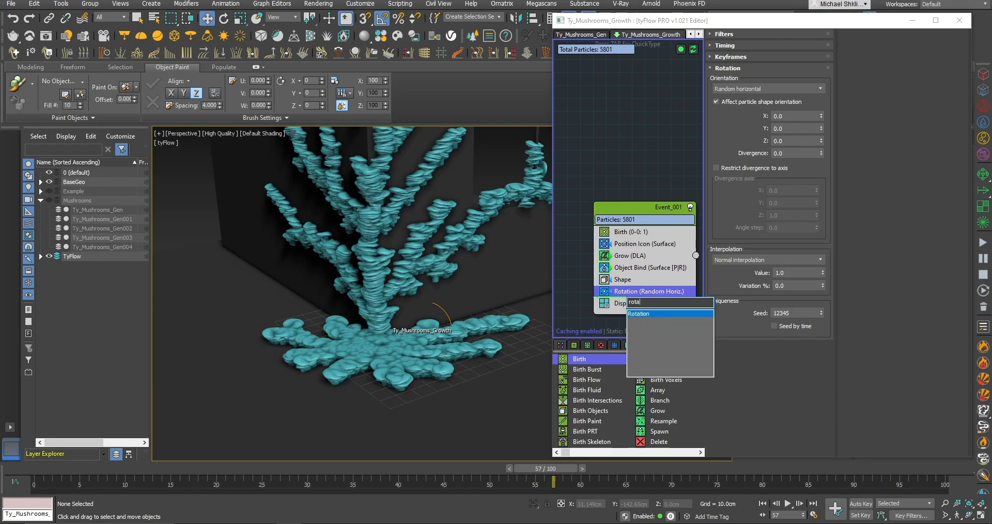
{"action": "key", "text": "Return"}
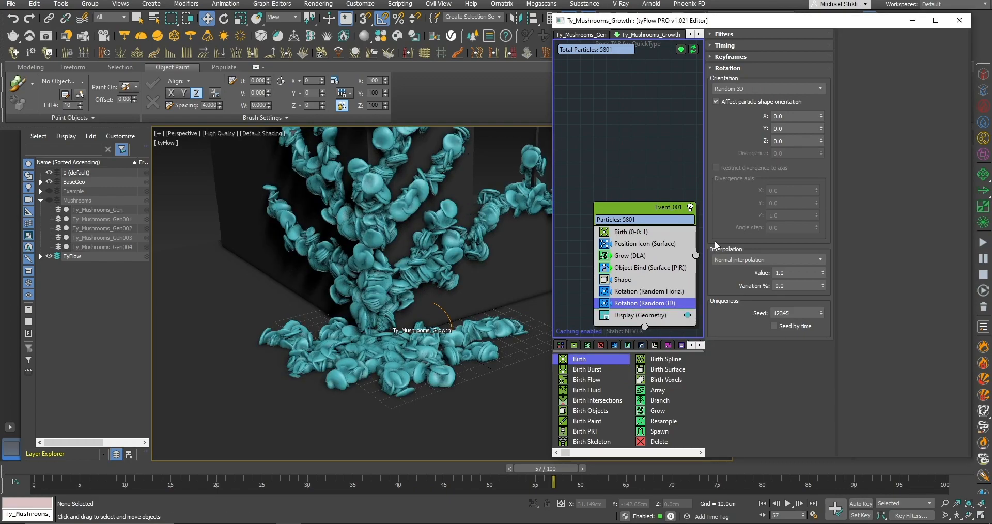
{"action": "left_click", "coordinate": [760, 89]}
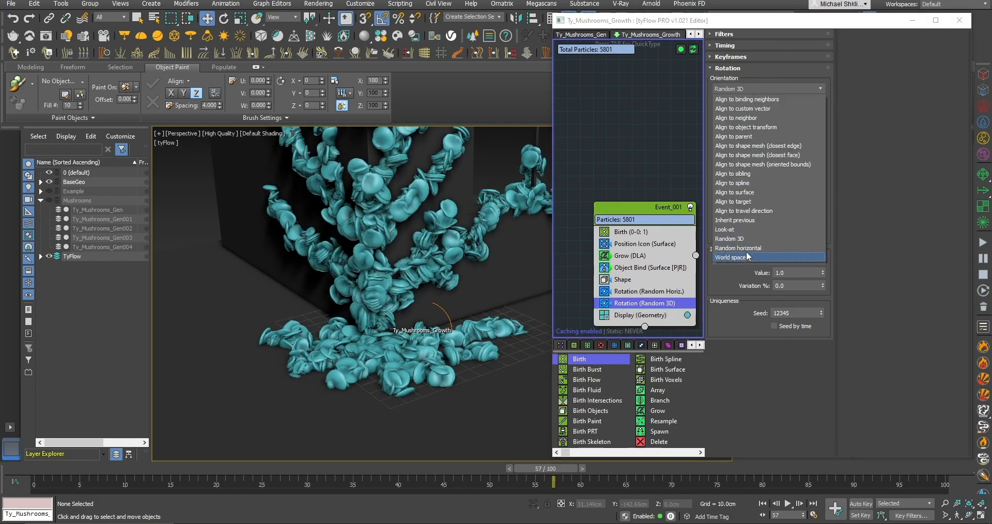
{"action": "left_click", "coordinate": [750, 192]}
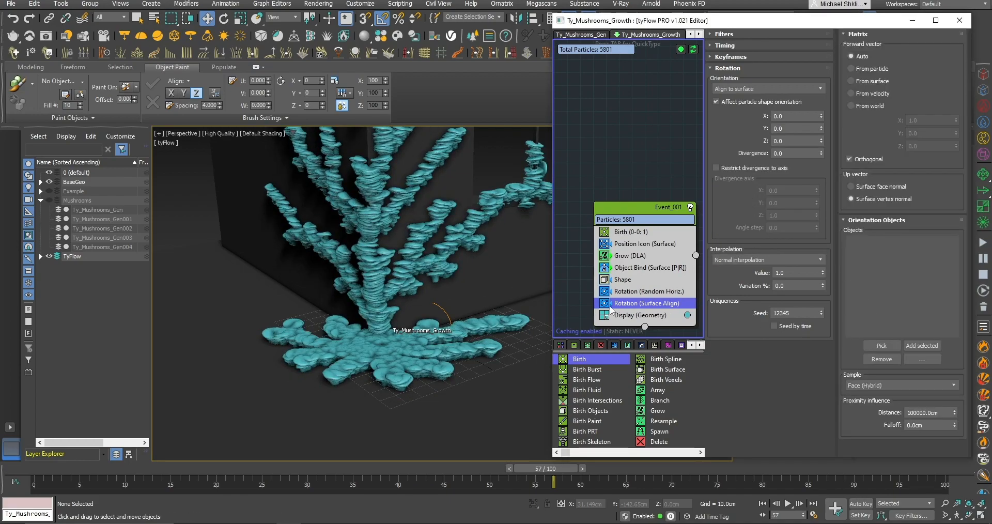
Add Box002, Box003 and Plane001 as orientation objects of the surface-align Rotation and set its sampling to Face.
{"action": "left_click", "coordinate": [517, 273]}
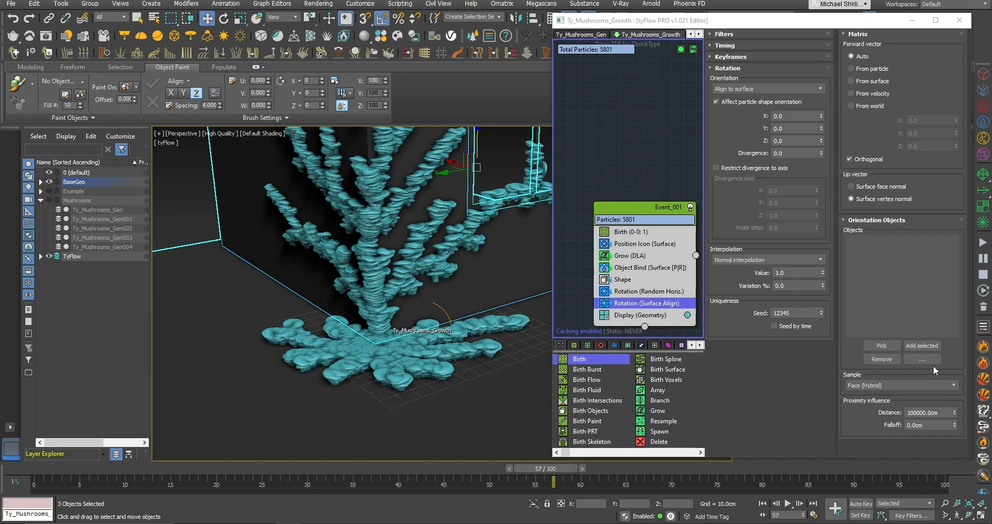
{"action": "left_click", "coordinate": [512, 166]}
{"action": "middle_click_drag", "start_coordinate": [511, 166], "coordinate": [373, 256], "text": "alt"}
{"action": "left_click", "coordinate": [891, 386]}
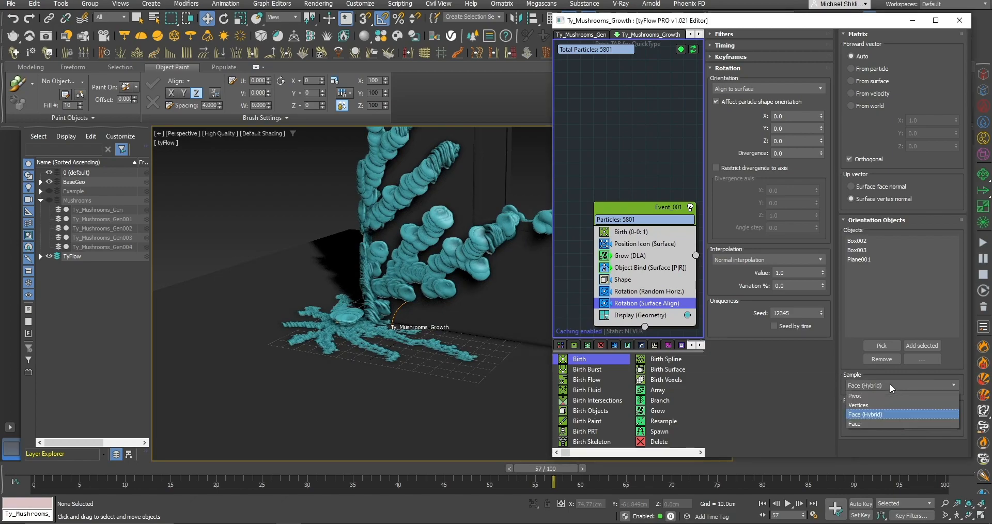
{"action": "left_click", "coordinate": [873, 413]}
{"action": "middle_click_drag", "start_coordinate": [401, 314], "coordinate": [357, 304], "text": "alt"}
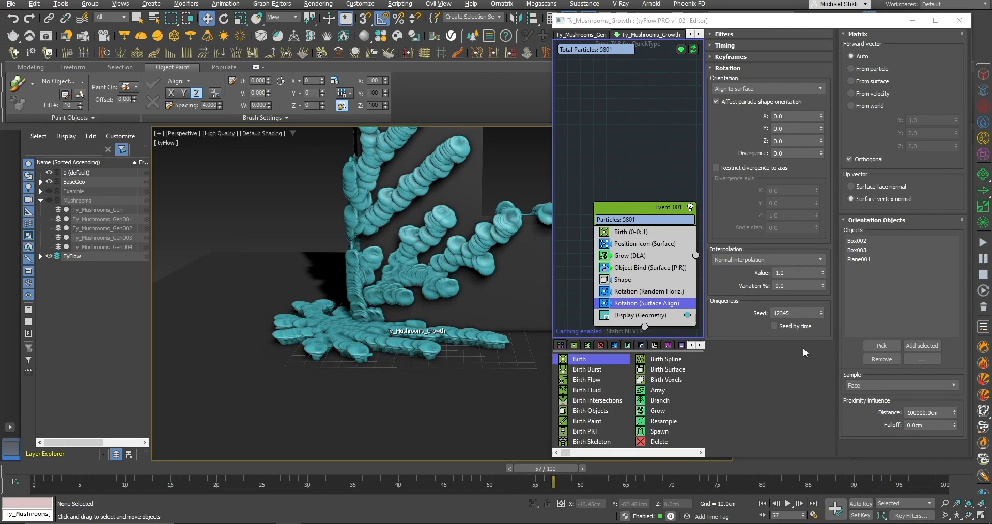
Try interpolation values of 0.15, 0.2 and 0.3 on the surface-align Rotation operator.
{"action": "left_click", "coordinate": [792, 273]}
{"action": "type", "text": ".15"}
{"action": "key", "text": "Return"}
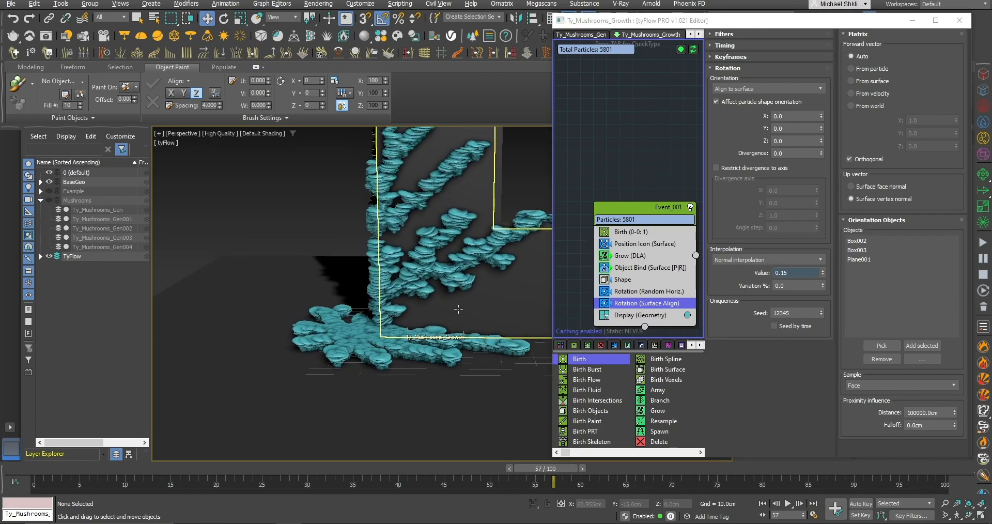
{"action": "left_click", "coordinate": [795, 273]}
{"action": "type", "text": ".2"}
{"action": "key", "text": "Return"}
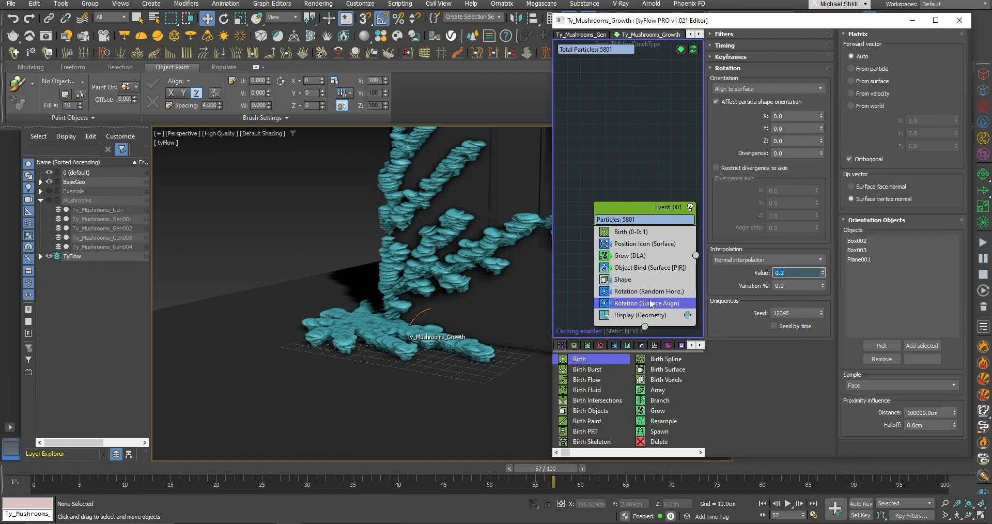
{"action": "type", "text": ".3"}
{"action": "key", "text": "Return"}
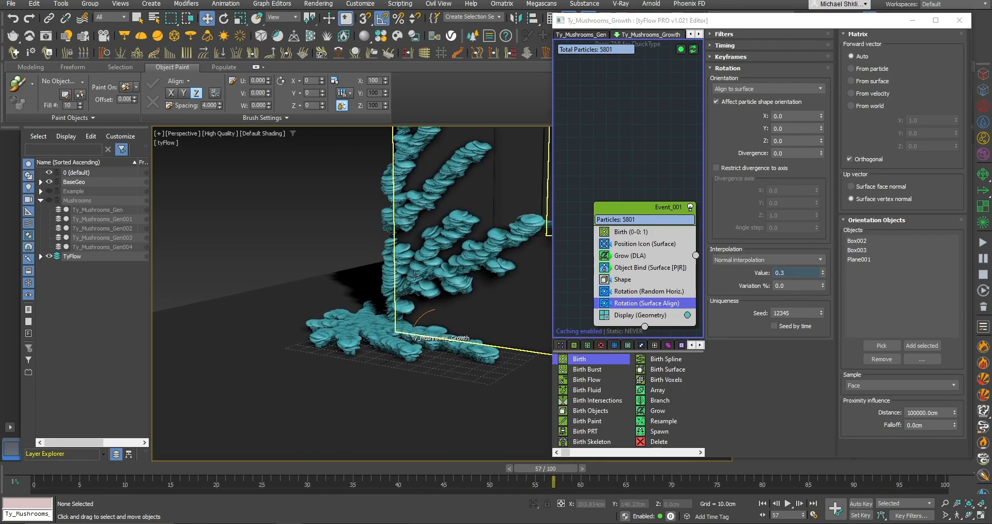
{"action": "middle_click_drag", "start_coordinate": [434, 169], "coordinate": [517, 217], "text": "alt"}
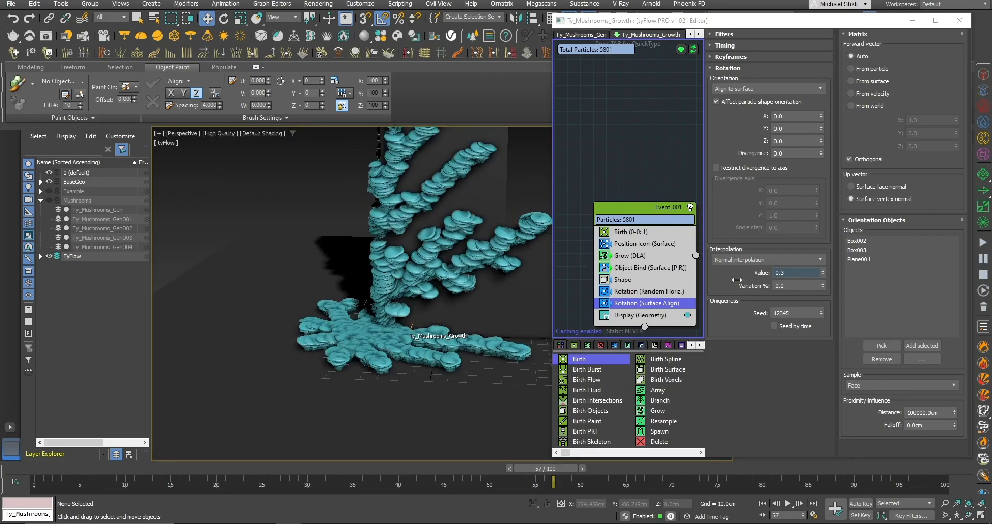
Set the surface-align Rotation operator's interpolation value to 0.4.
{"action": "left_click_drag", "start_coordinate": [808, 272], "coordinate": [764, 274]}
{"action": "middle_click_drag", "start_coordinate": [496, 242], "coordinate": [444, 217], "text": "alt"}
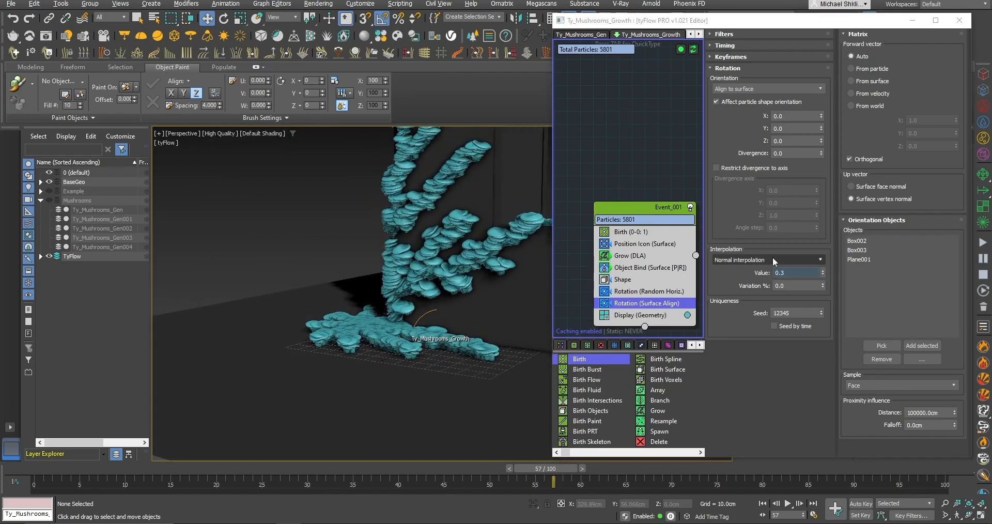
{"action": "type", "text": "0.4"}
{"action": "key", "text": "Return"}
{"action": "middle_click_drag", "start_coordinate": [428, 303], "coordinate": [491, 304], "text": "alt"}
Add a Scale operator below Shape, set it to Absolute and scale all axes to 20%.
{"action": "middle_click_drag", "start_coordinate": [630, 280], "coordinate": [633, 285]}
{"action": "key", "text": "Tab"}
{"action": "type", "text": "scale"}
{"action": "key", "text": "Return"}
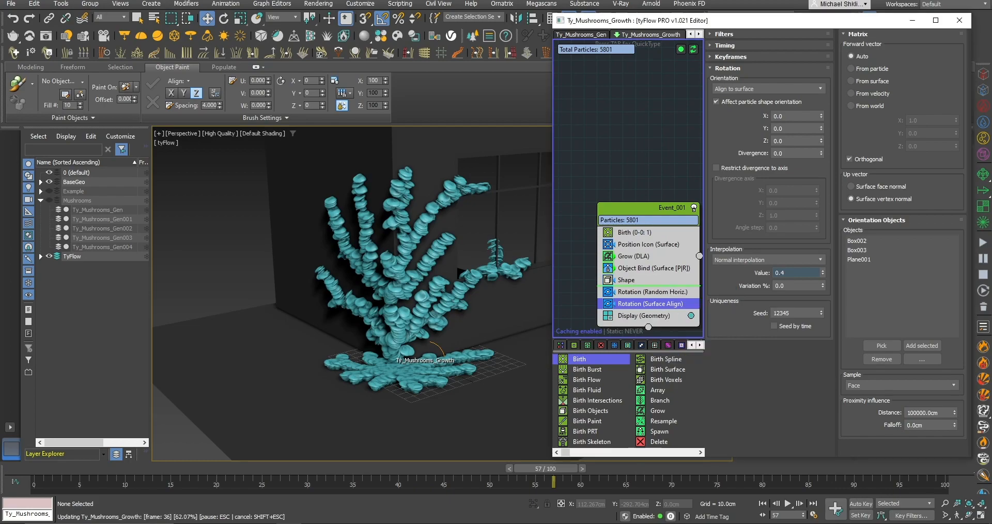
{"action": "left_click", "coordinate": [760, 80]}
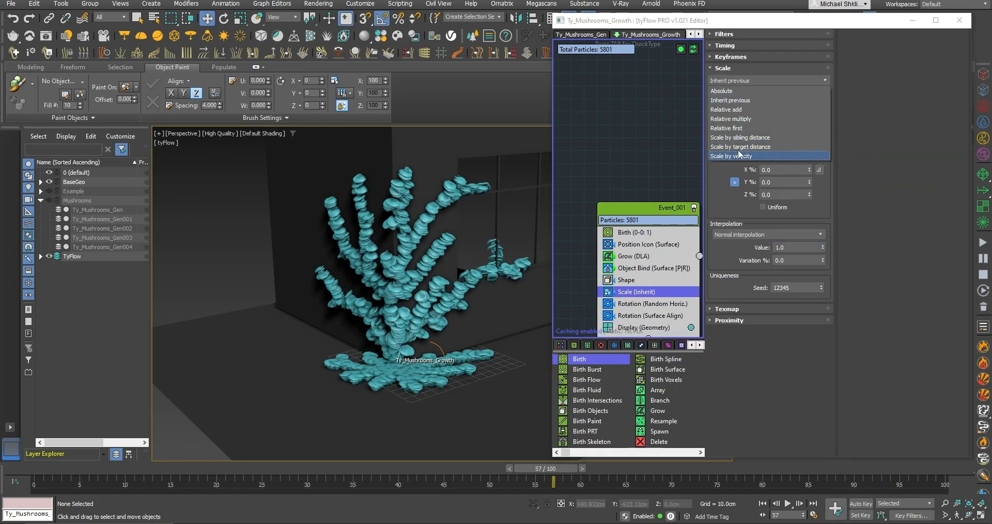
{"action": "left_click", "coordinate": [743, 91]}
{"action": "type", "text": "20"}
{"action": "key", "text": "Return"}
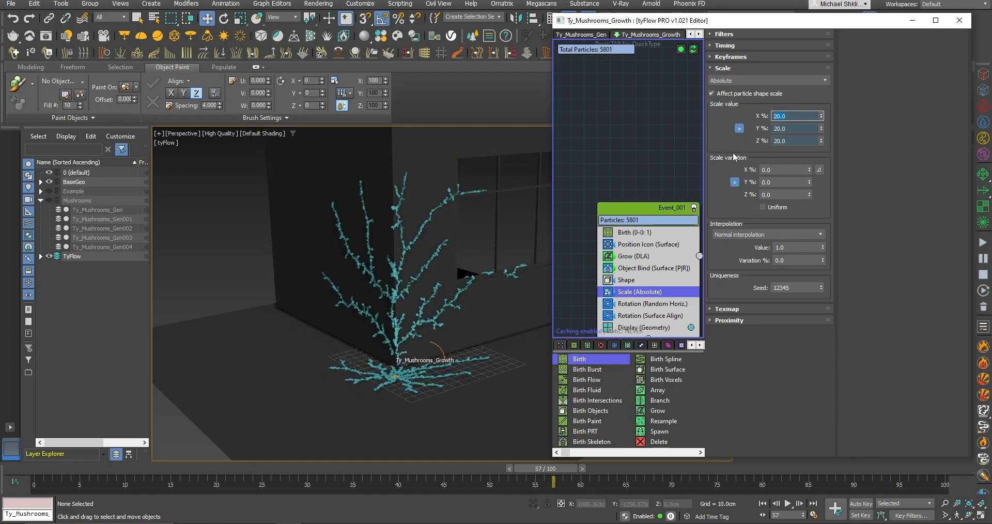
Set the Absolute Scale operator to 30% on all axes and scrub the growth to frame 44.
{"action": "scroll", "coordinate": [432, 215], "scroll_direction": "up", "scroll_amount": 10}
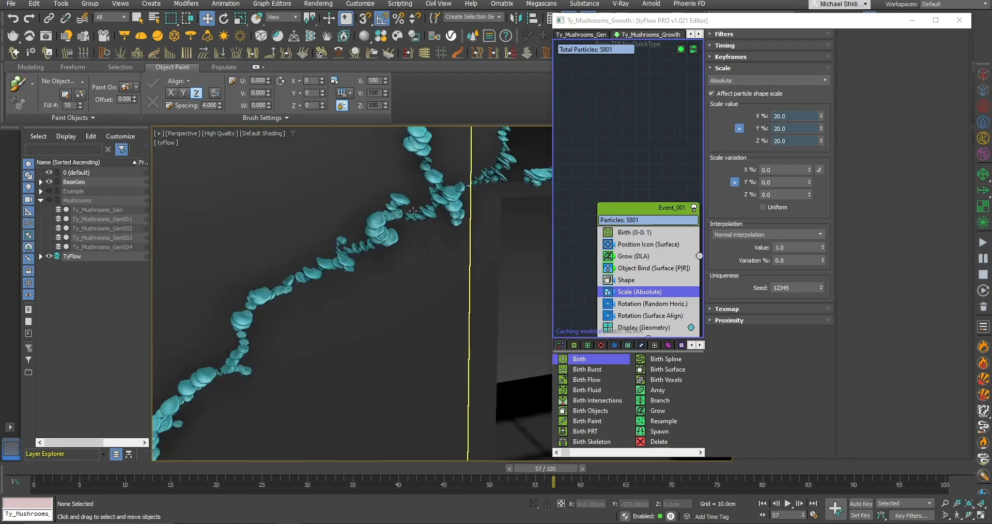
{"action": "scroll", "coordinate": [433, 215], "scroll_direction": "down", "scroll_amount": 10}
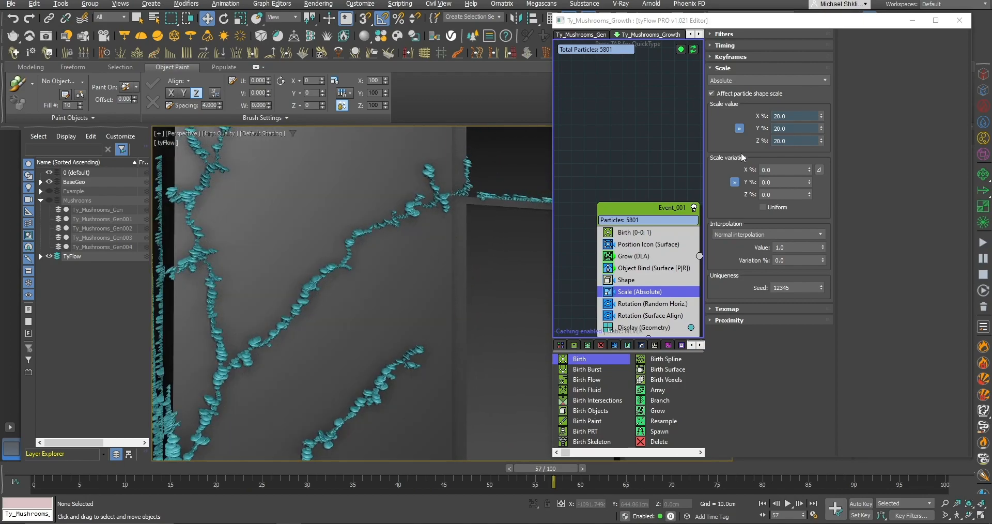
{"action": "double_click", "coordinate": [783, 116]}
{"action": "type", "text": "2345"}
{"action": "key", "text": "Return"}
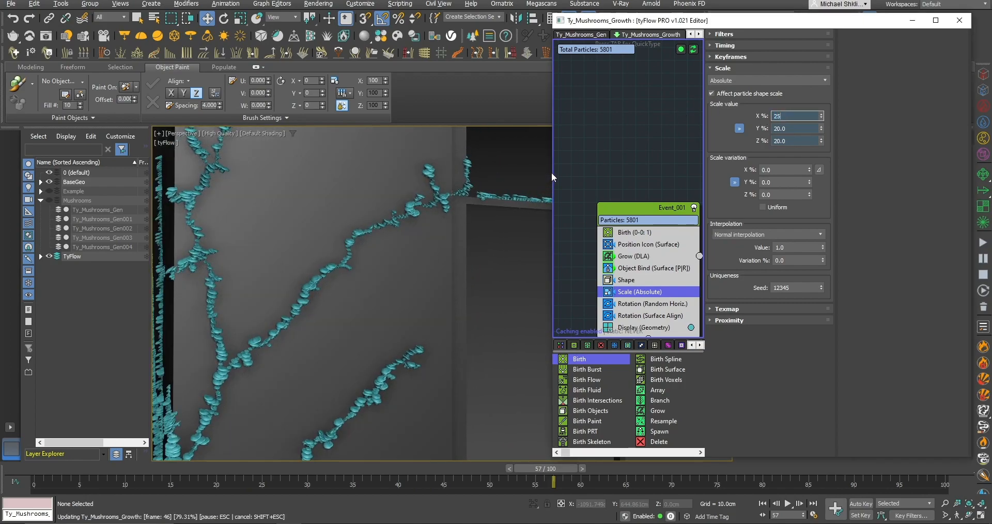
{"action": "type", "text": "30"}
{"action": "key", "text": "Return"}
{"action": "middle_click_drag", "start_coordinate": [407, 199], "coordinate": [416, 192]}
{"action": "scroll", "coordinate": [415, 203], "scroll_direction": "down", "scroll_amount": 8}
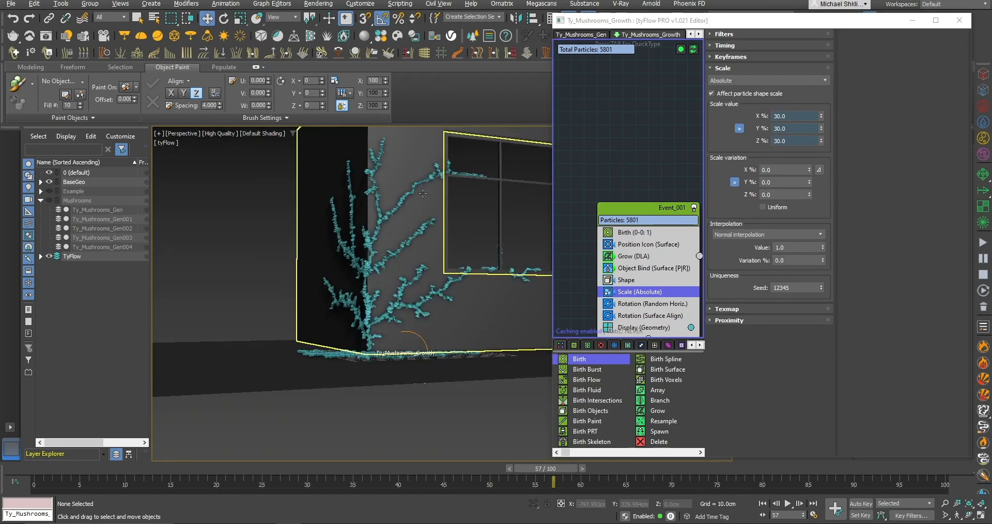
{"action": "mouse_move", "coordinate": [423, 258]}
{"action": "middle_mouse_down", "text": "alt"}
{"action": "mouse_move", "coordinate": [428, 269]}
{"action": "mouse_move", "coordinate": [429, 244]}
{"action": "mouse_move", "coordinate": [419, 252]}
{"action": "middle_mouse_up", "text": "alt"}
{"action": "left_click_drag", "start_coordinate": [553, 468], "coordinate": [440, 465]}
Add a second Scale operator below the Absolute one and set it to Relative add.
{"action": "middle_click_drag", "start_coordinate": [591, 184], "coordinate": [593, 156]}
{"action": "key", "text": "Tab"}
{"action": "type", "text": "sdc"}
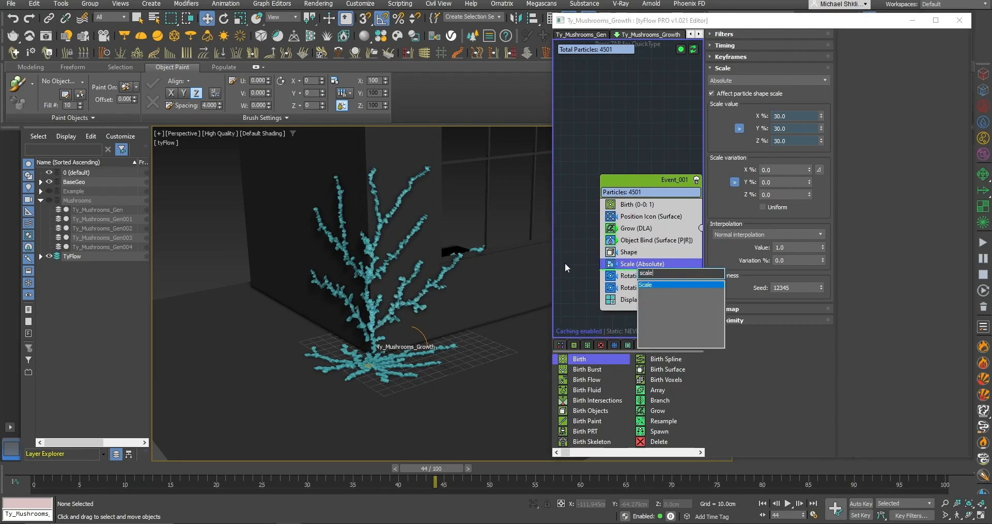
{"action": "key", "text": "Return"}
{"action": "left_click", "coordinate": [754, 80]}
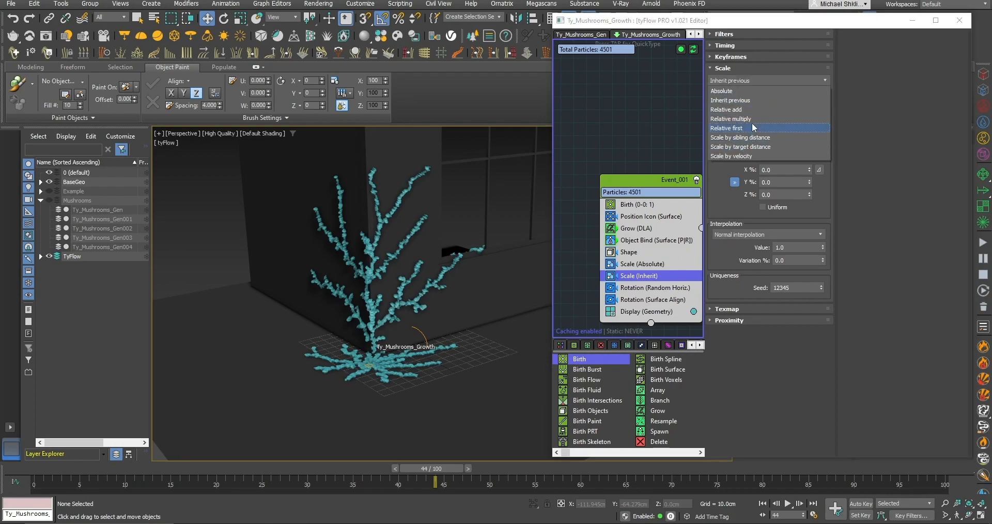
{"action": "left_click", "coordinate": [752, 109]}
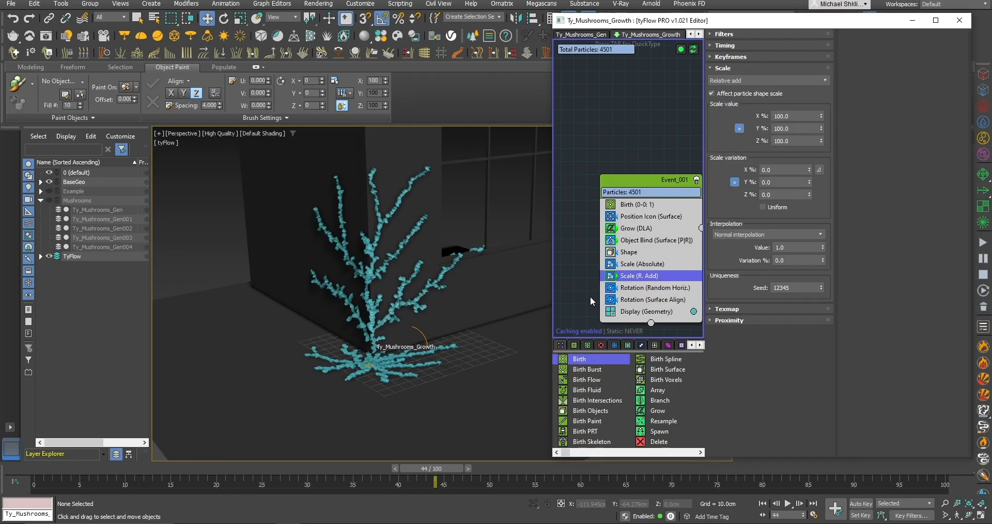
Return to frame 0 and set the Relative add Scale operator to 110% on all axes.
{"action": "left_click", "coordinate": [729, 45]}
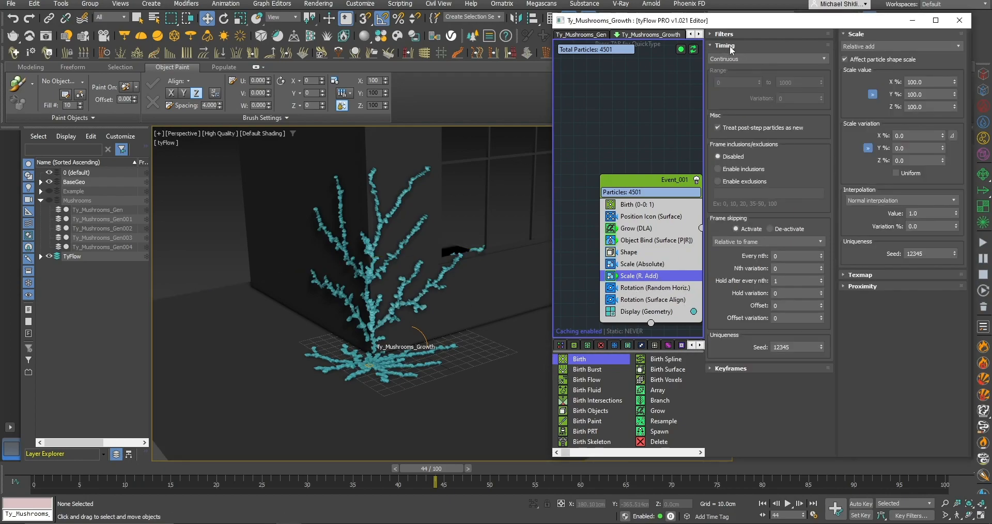
{"action": "left_click", "coordinate": [728, 45]}
{"action": "key", "text": "Home"}
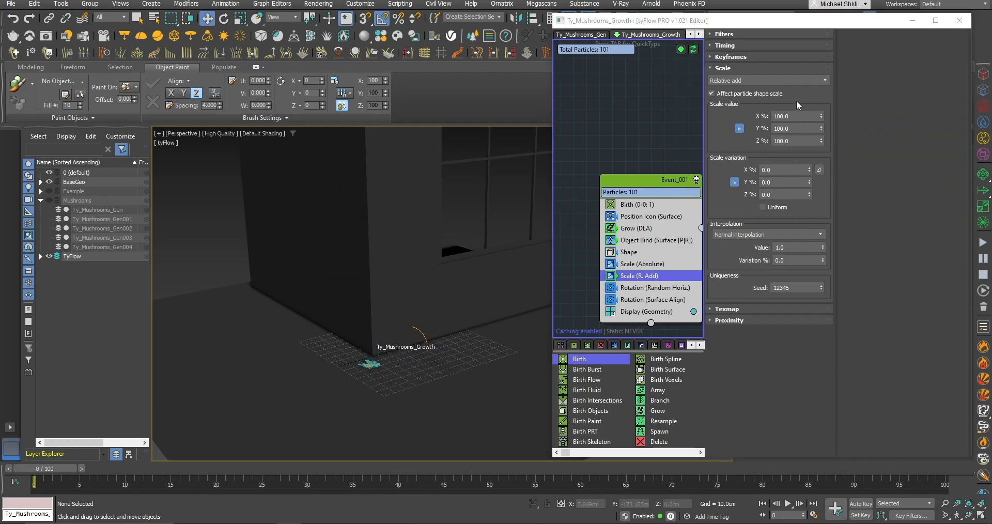
{"action": "double_click", "coordinate": [807, 114]}
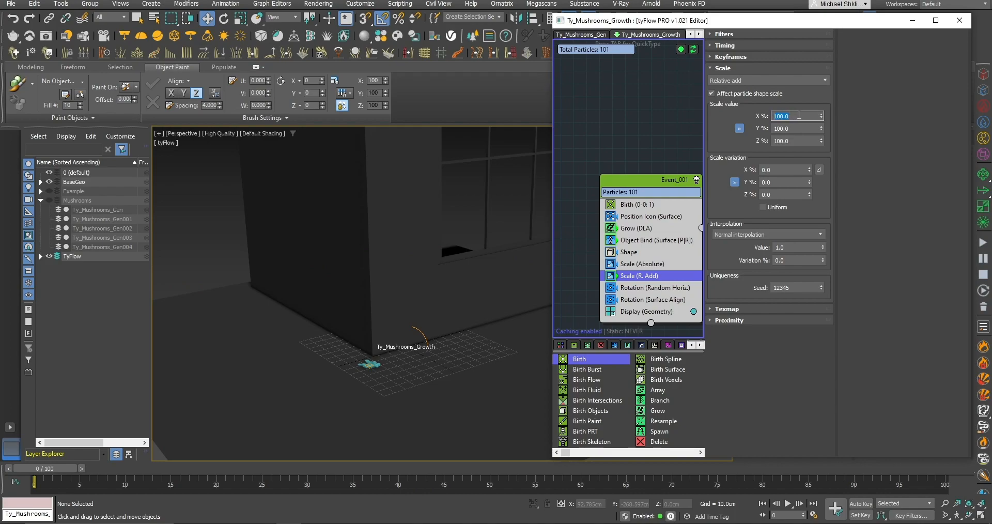
{"action": "type", "text": "110"}
{"action": "key", "text": "Return"}
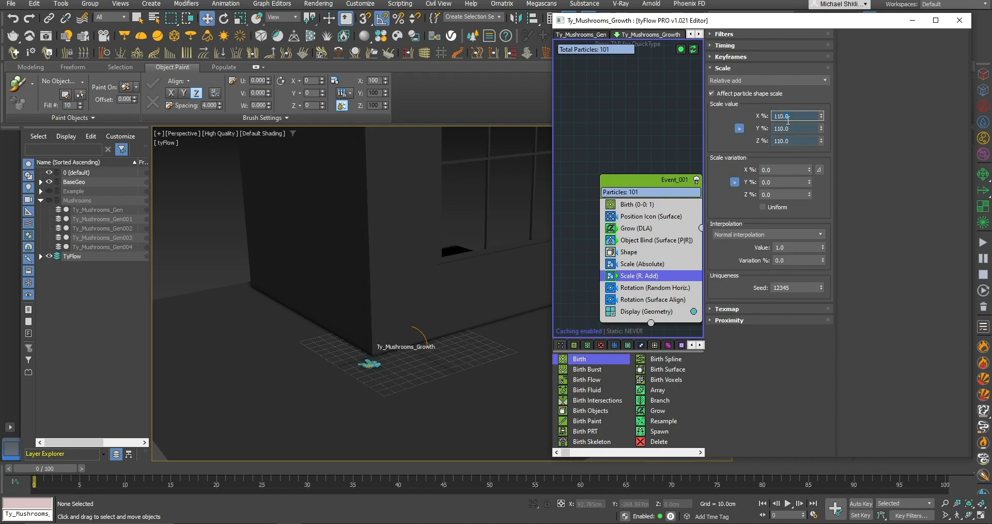
Set the Relative add Scale operator's interpolation value to 0.3 and return the timeline to frame 0.
{"action": "left_click_drag", "start_coordinate": [50, 470], "coordinate": [302, 468]}
{"action": "key", "text": "w"}
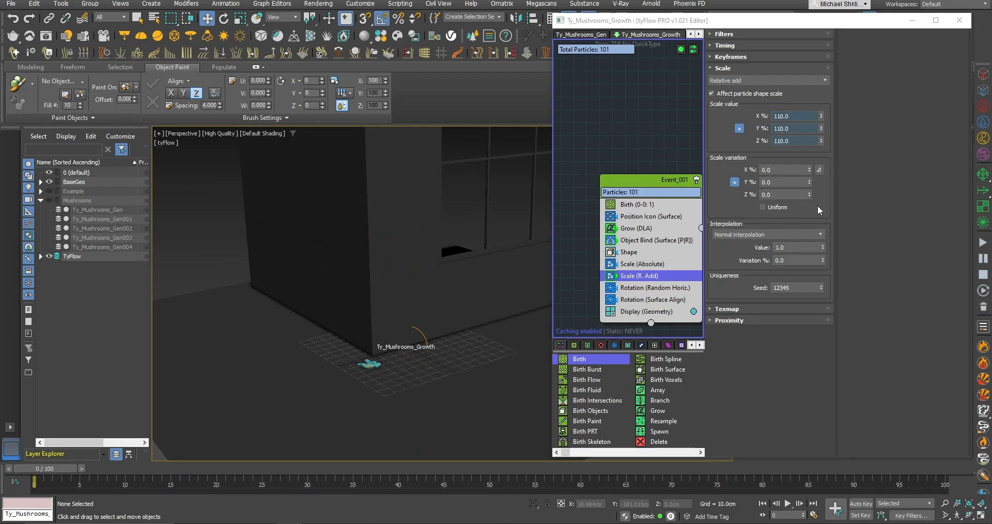
{"action": "key", "text": "Return"}
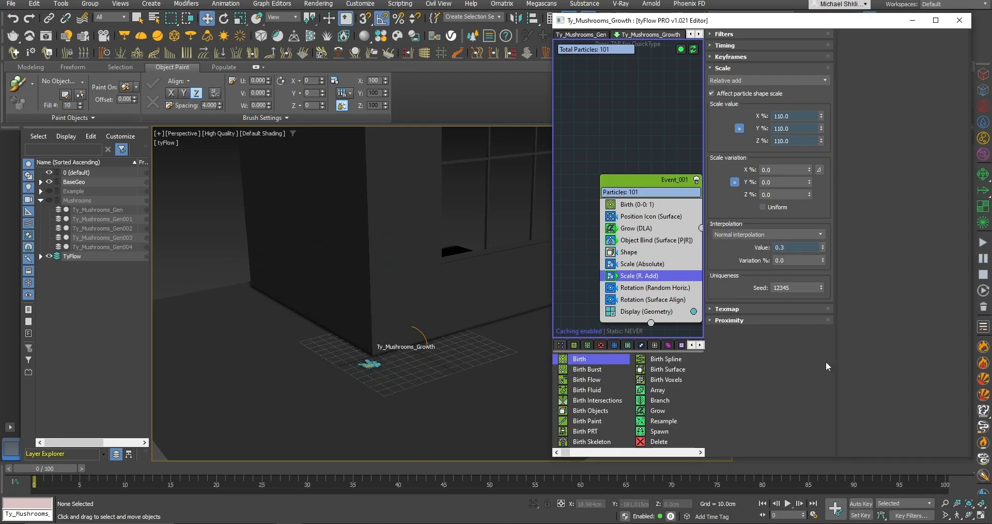
{"action": "left_click_drag", "start_coordinate": [63, 464], "coordinate": [34, 449]}
Limit the Grow (DLA) operator's timing range to end at frame 25 and scrub the growth to frame 25.
{"action": "middle_click_drag", "start_coordinate": [659, 267], "coordinate": [655, 264]}
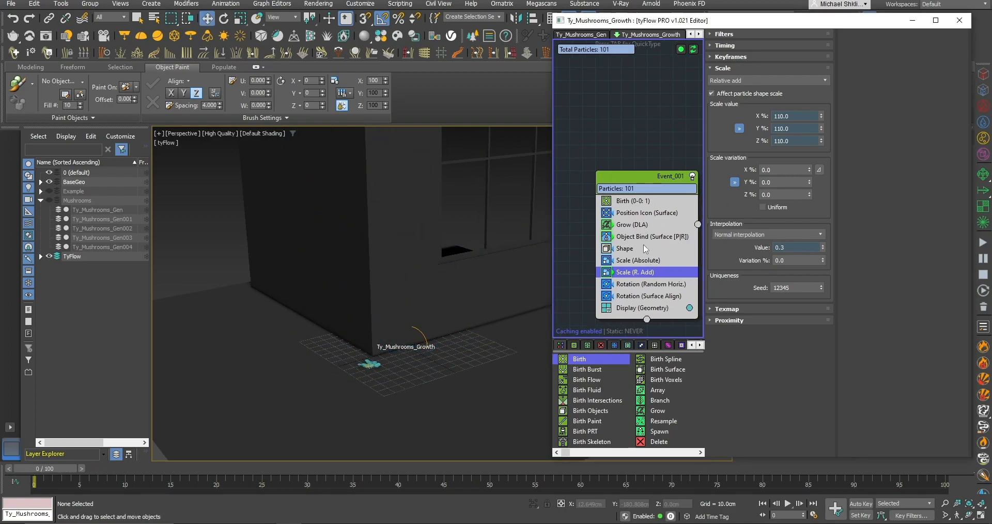
{"action": "left_click", "coordinate": [646, 224]}
{"action": "left_click", "coordinate": [737, 46]}
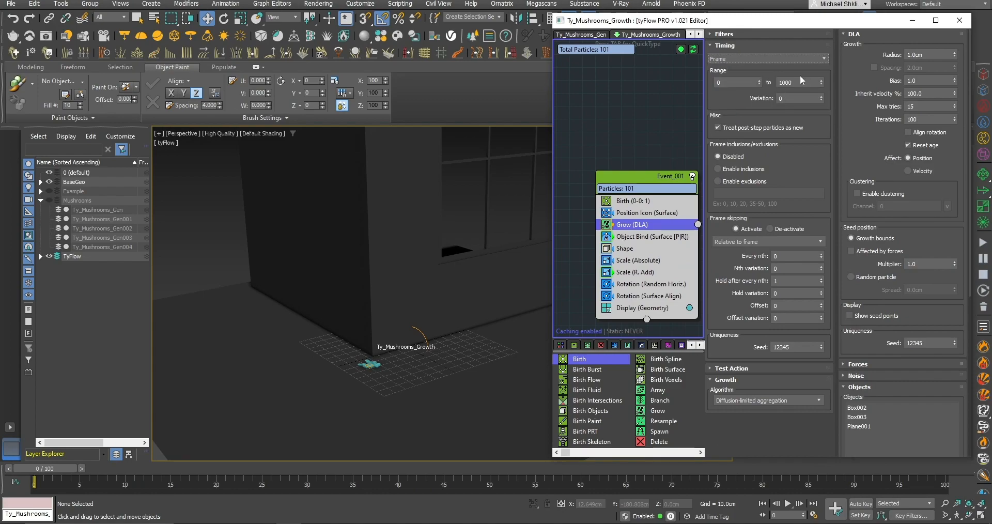
{"action": "type", "text": "25"}
{"action": "key", "text": "Return"}
{"action": "scroll", "coordinate": [387, 437], "scroll_direction": "down", "scroll_amount": 5}
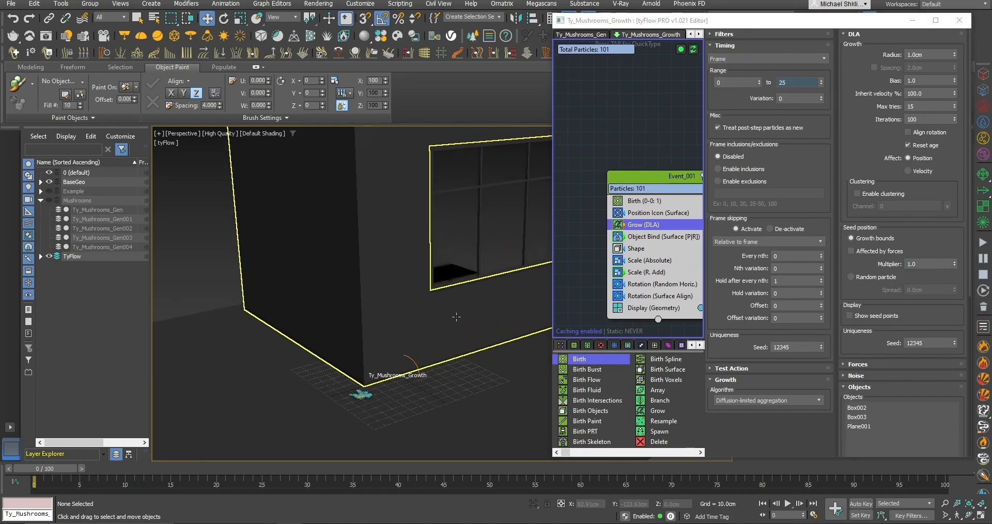
{"action": "left_click_drag", "start_coordinate": [63, 469], "coordinate": [280, 464]}
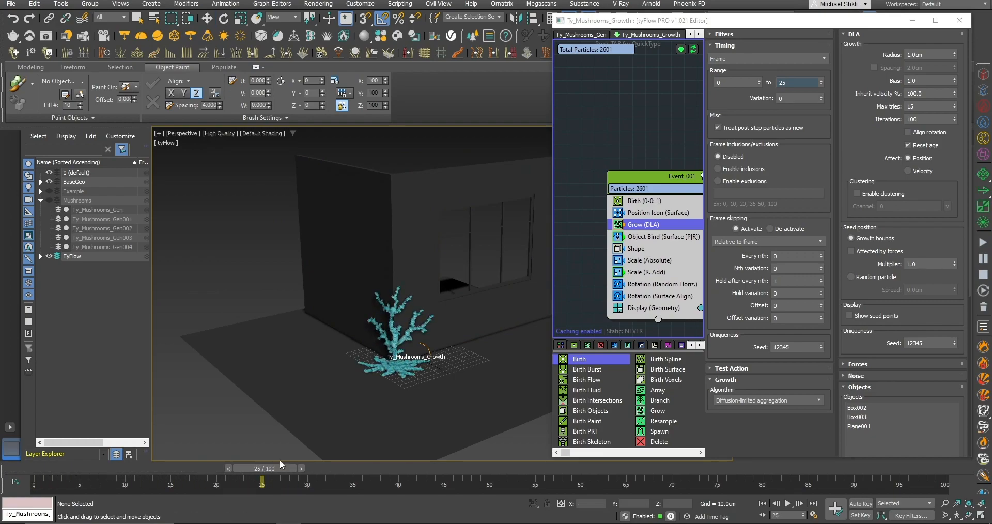
{"action": "key", "text": "w"}
{"action": "scroll", "coordinate": [400, 327], "scroll_direction": "up", "scroll_amount": 3}
{"action": "middle_click_drag", "start_coordinate": [410, 316], "coordinate": [387, 283]}
Limit the Relative add Scale operator's timing range to end at frame 35 and scrub the growth to frame 35.
{"action": "middle_click_drag", "start_coordinate": [651, 249], "coordinate": [644, 247]}
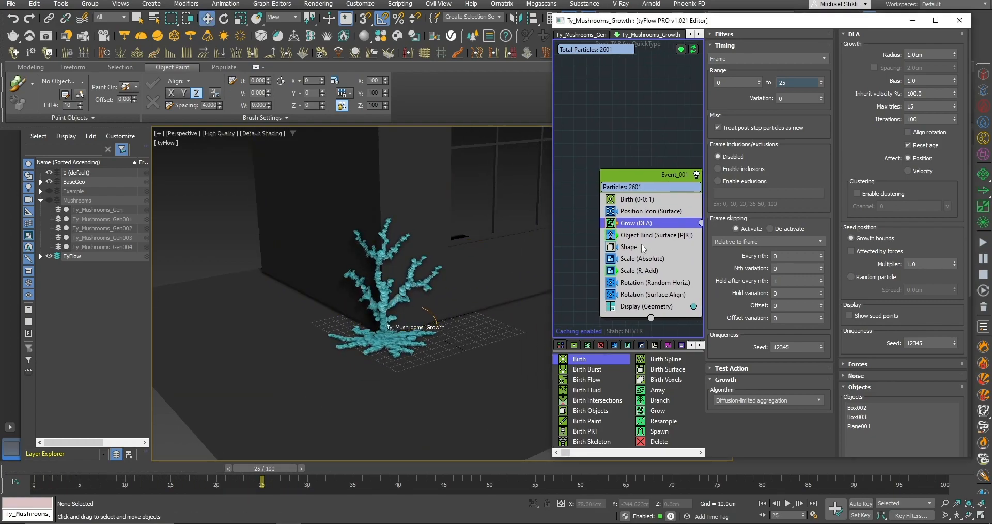
{"action": "left_click", "coordinate": [640, 271]}
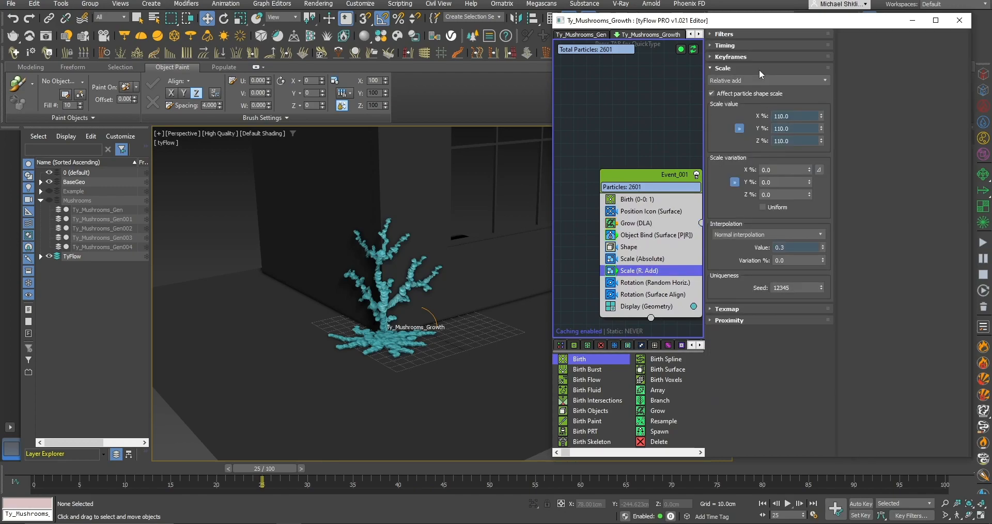
{"action": "left_click", "coordinate": [755, 45]}
{"action": "left_click", "coordinate": [754, 59]}
{"action": "left_click", "coordinate": [754, 66]}
{"action": "left_click", "coordinate": [801, 82]}
{"action": "key", "text": "Return"}
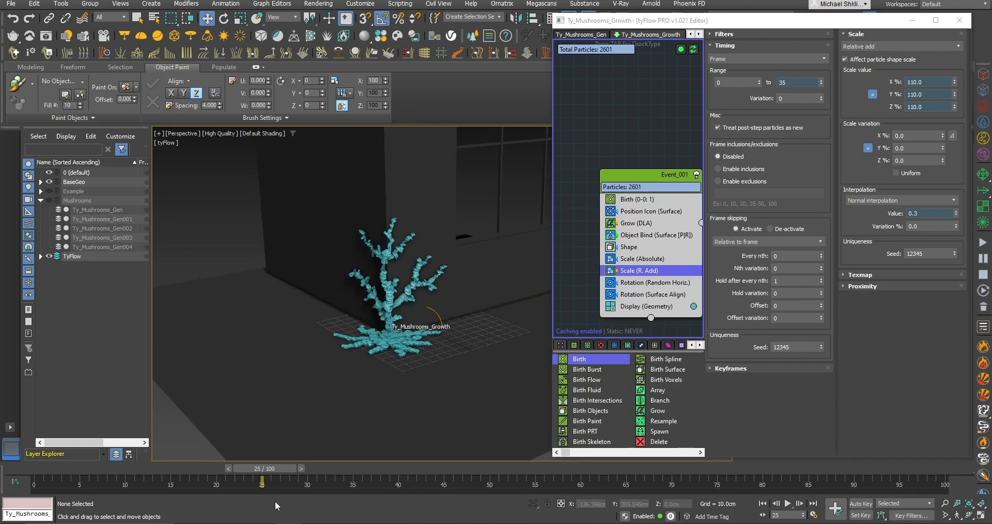
{"action": "left_click_drag", "start_coordinate": [262, 469], "coordinate": [474, 455]}
{"action": "left_click_drag", "start_coordinate": [370, 459], "coordinate": [361, 461]}
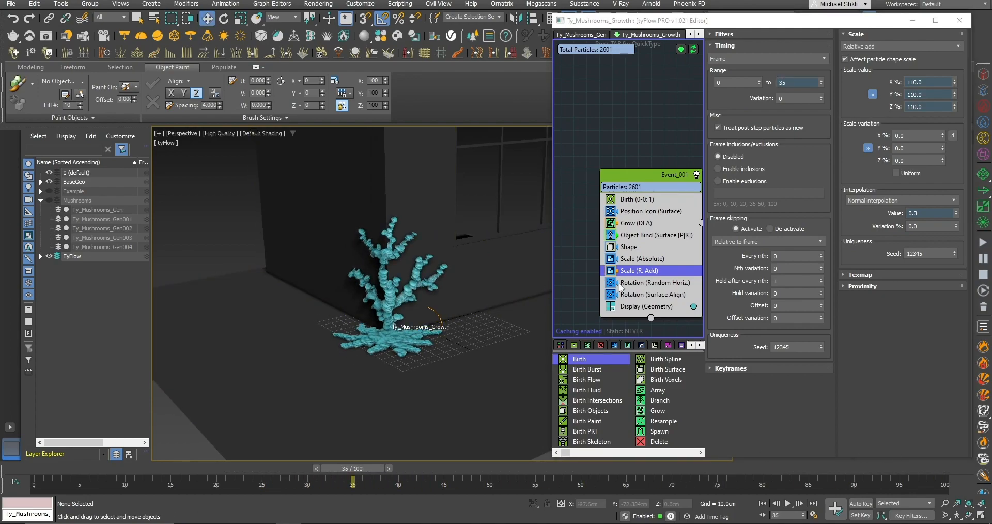
Try DLA growth radii of 3, 4 and 2.5 cm on the Grow operator and settle on 2 cm.
{"action": "left_click", "coordinate": [636, 223]}
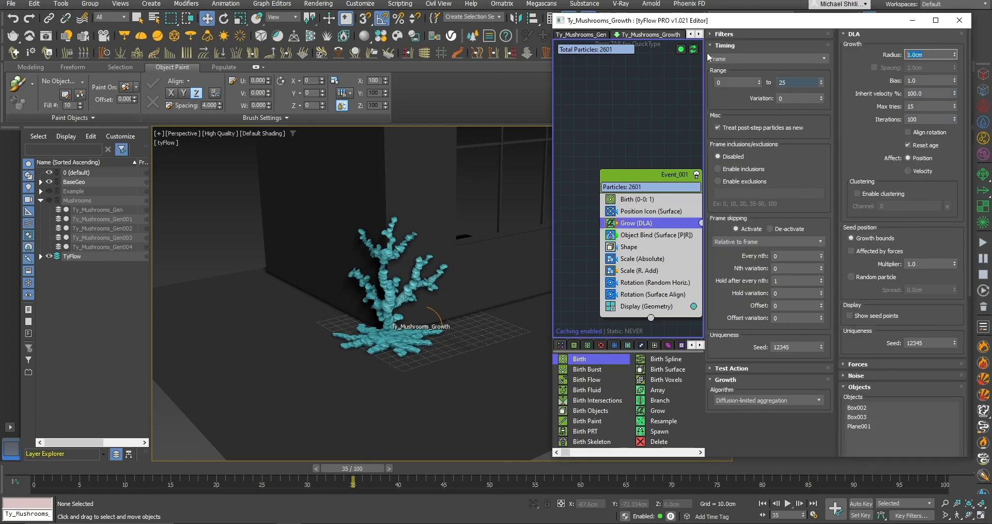
{"action": "type", "text": "2"}
{"action": "key", "text": "Return"}
{"action": "scroll", "coordinate": [473, 234], "scroll_direction": "down", "scroll_amount": 4}
{"action": "double_click", "coordinate": [924, 54]}
{"action": "type", "text": "3"}
{"action": "key", "text": "Return"}
{"action": "type", "text": "4"}
{"action": "key", "text": "Return"}
{"action": "type", "text": "2.5"}
{"action": "key", "text": "Return"}
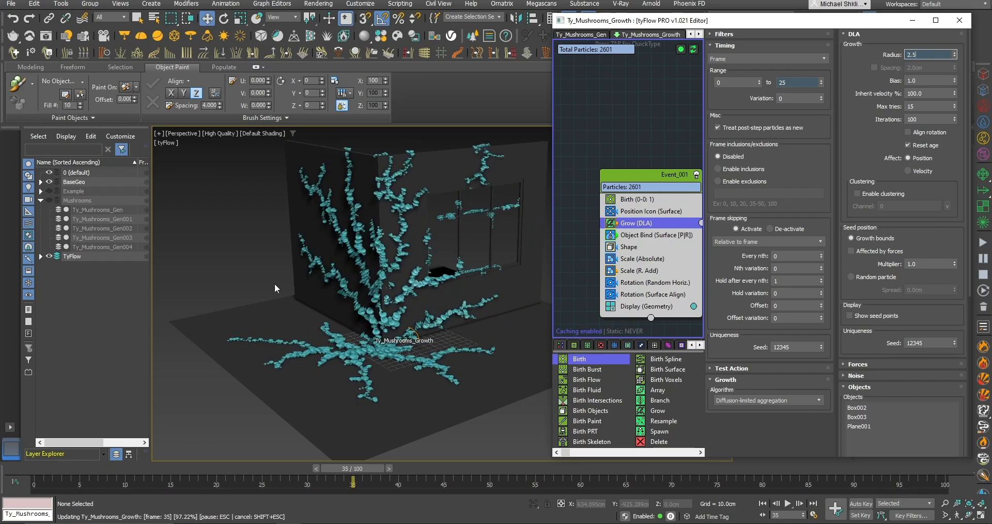
{"action": "type", "text": "2"}
{"action": "key", "text": "Return"}
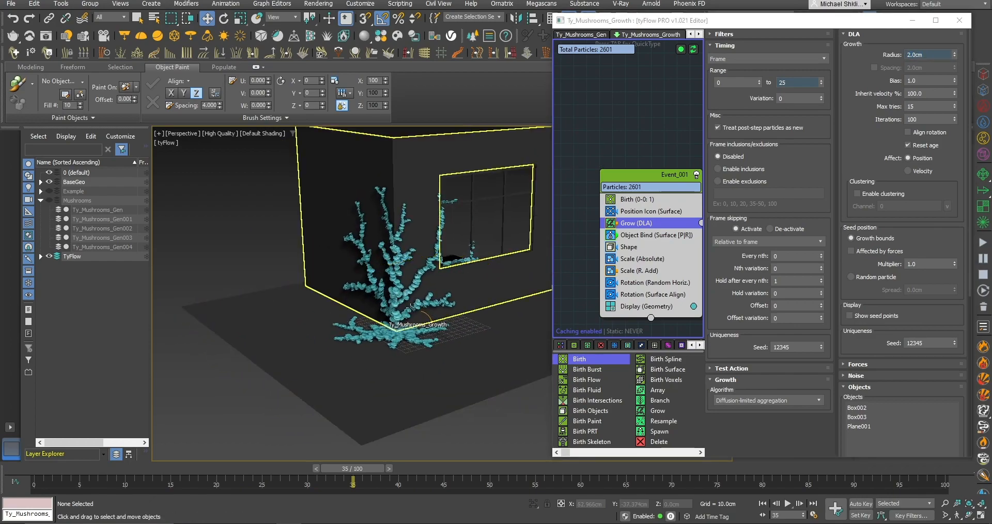
{"action": "scroll", "coordinate": [413, 274], "scroll_direction": "up", "scroll_amount": 3}
{"action": "middle_click_drag", "start_coordinate": [393, 315], "coordinate": [403, 352]}
{"action": "mouse_move", "coordinate": [365, 471]}
{"action": "left_mouse_down"}
{"action": "mouse_move", "coordinate": [428, 472]}
{"action": "mouse_move", "coordinate": [365, 471]}
{"action": "left_mouse_up"}
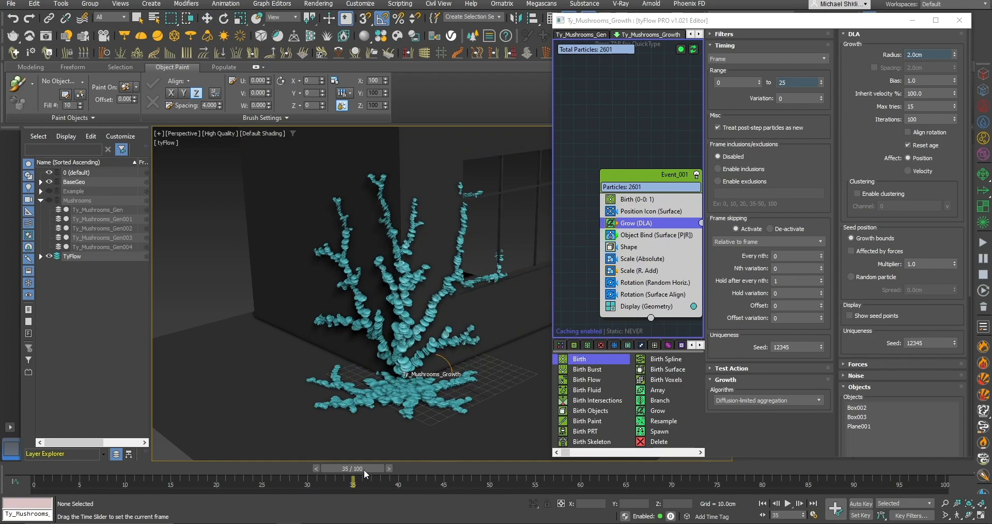
Try 130% and 115% on the Relative add Scale operator and settle on 120% for all axes.
{"action": "middle_click_drag", "start_coordinate": [390, 358], "coordinate": [400, 330]}
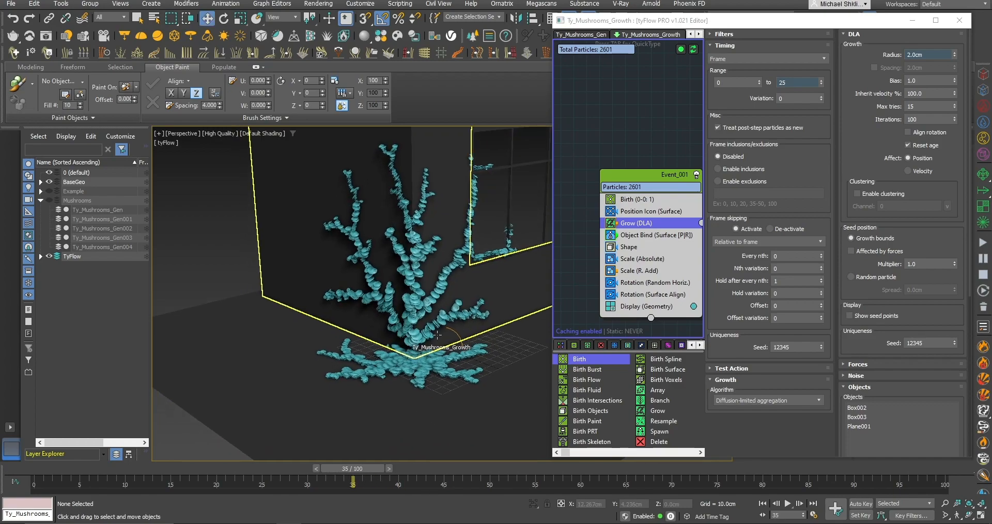
{"action": "left_click", "coordinate": [635, 271]}
{"action": "double_click", "coordinate": [928, 85]}
{"action": "type", "text": "130"}
{"action": "key", "text": "Return"}
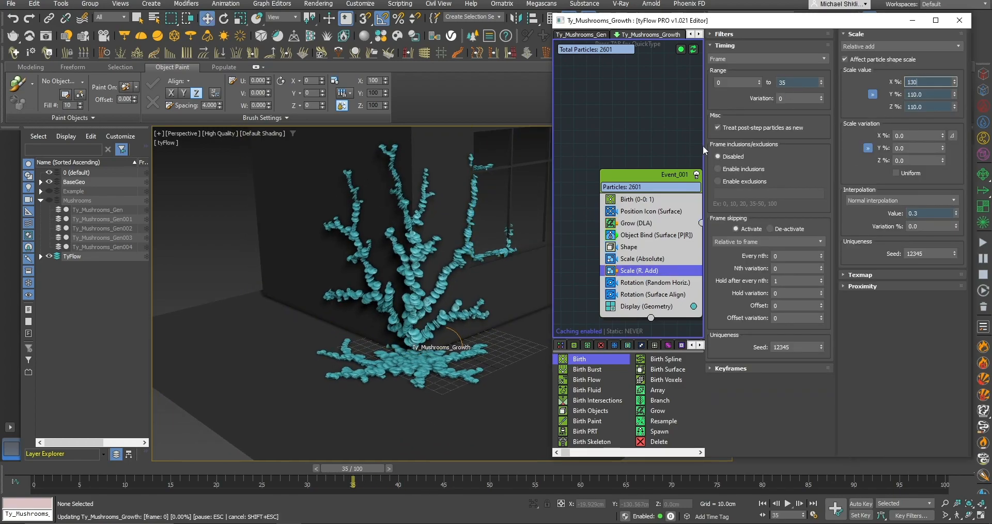
{"action": "type", "text": "120"}
{"action": "key", "text": "Return"}
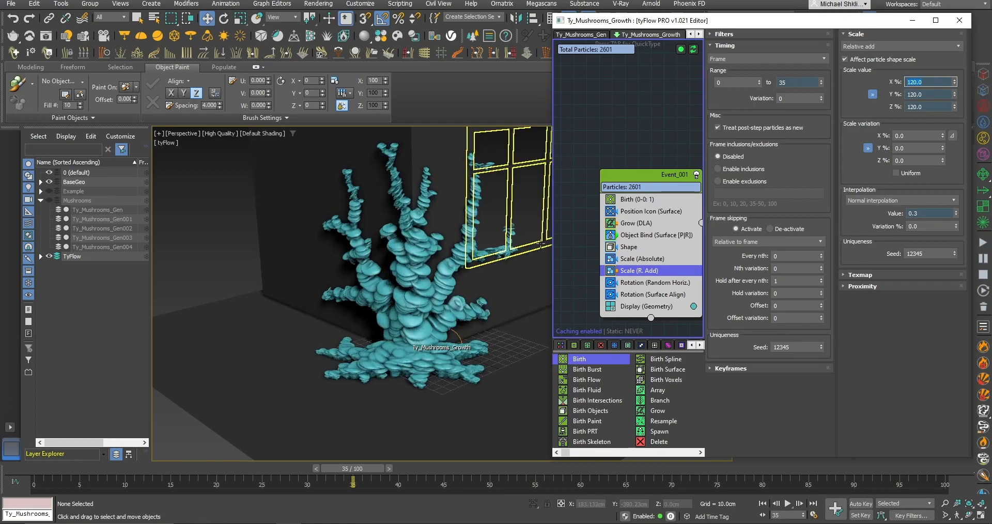
{"action": "type", "text": "115"}
{"action": "key", "text": "Return"}
{"action": "type", "text": "120"}
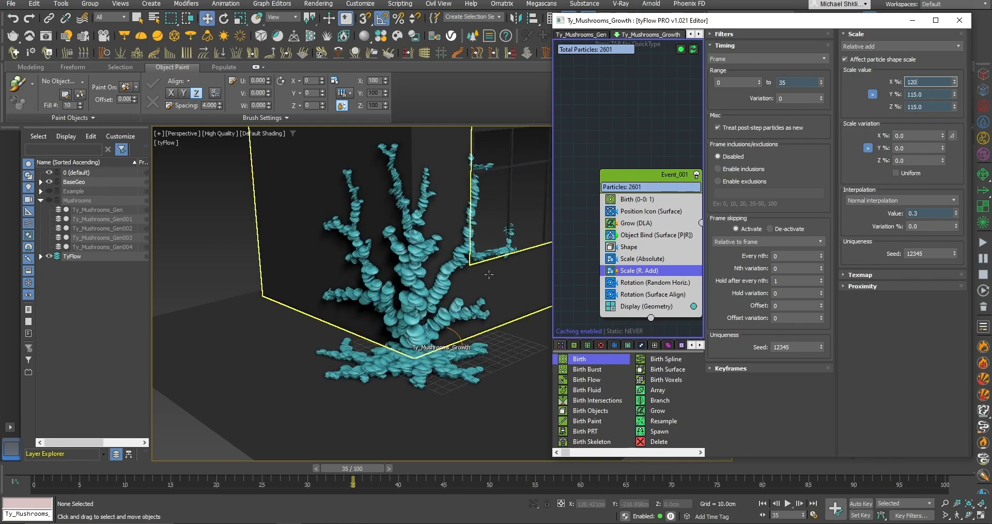
{"action": "key", "text": "Return"}
Add a Split operator below the surface-align Rotation and set it to 30% of new particles.
{"action": "middle_click_drag", "start_coordinate": [488, 274], "coordinate": [437, 312], "text": "alt"}
{"action": "middle_click_drag", "start_coordinate": [638, 266], "coordinate": [629, 209]}
{"action": "middle_click_drag", "start_coordinate": [465, 269], "coordinate": [503, 294], "text": "alt"}
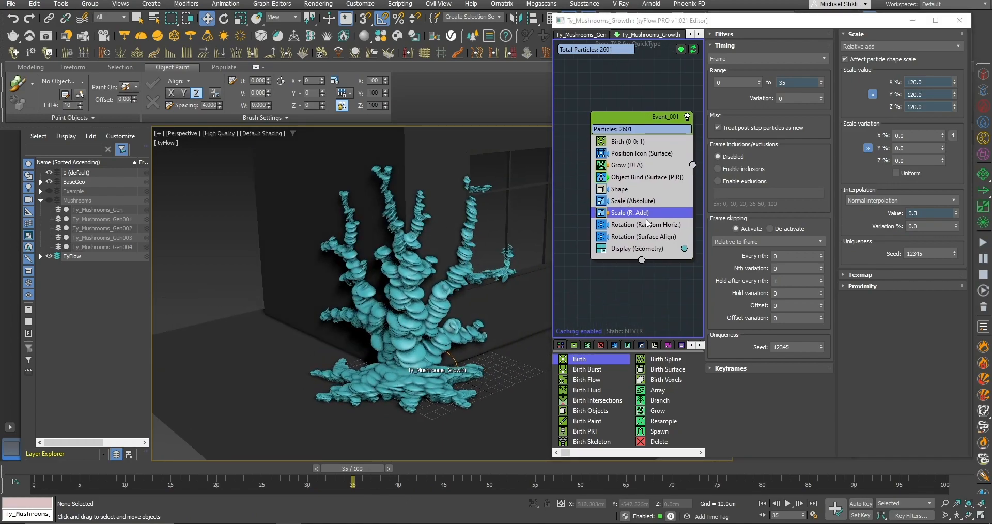
{"action": "middle_click_drag", "start_coordinate": [645, 222], "coordinate": [643, 233]}
{"action": "key", "text": "Tab"}
{"action": "type", "text": "scal"}
{"action": "key", "text": "Return"}
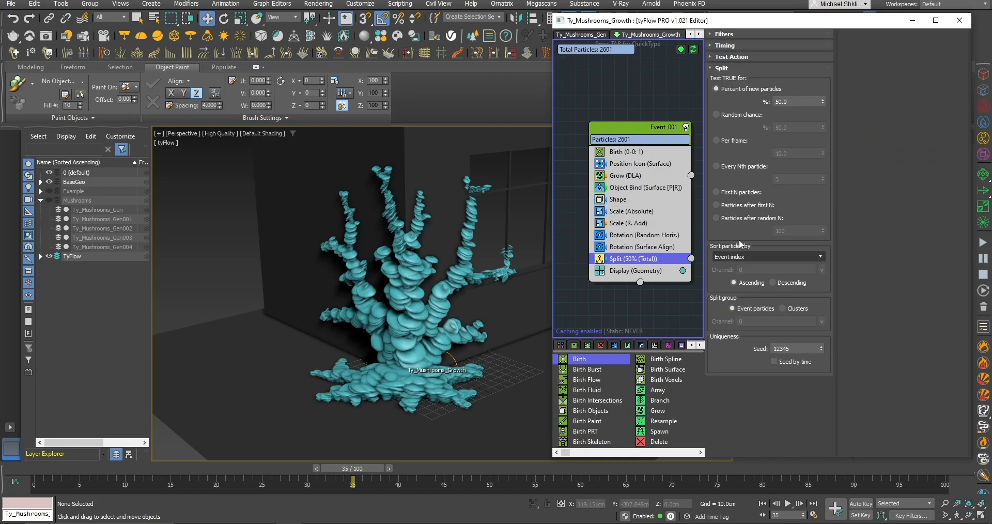
{"action": "type", "text": "30"}
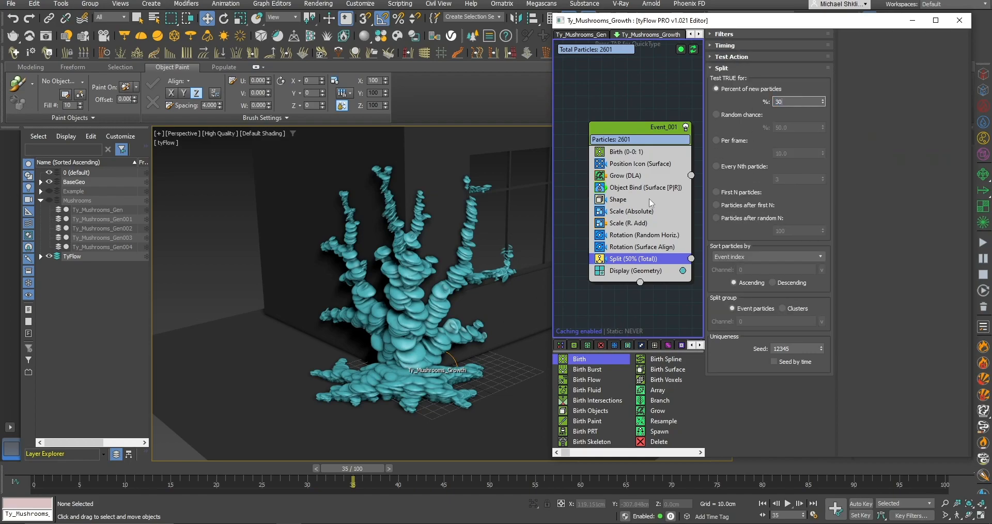
{"action": "key", "text": "Return"}
Create a new event with a Delete operator and connect the Split operator's output to it.
{"action": "key", "text": "Tab"}
{"action": "type", "text": "de"}
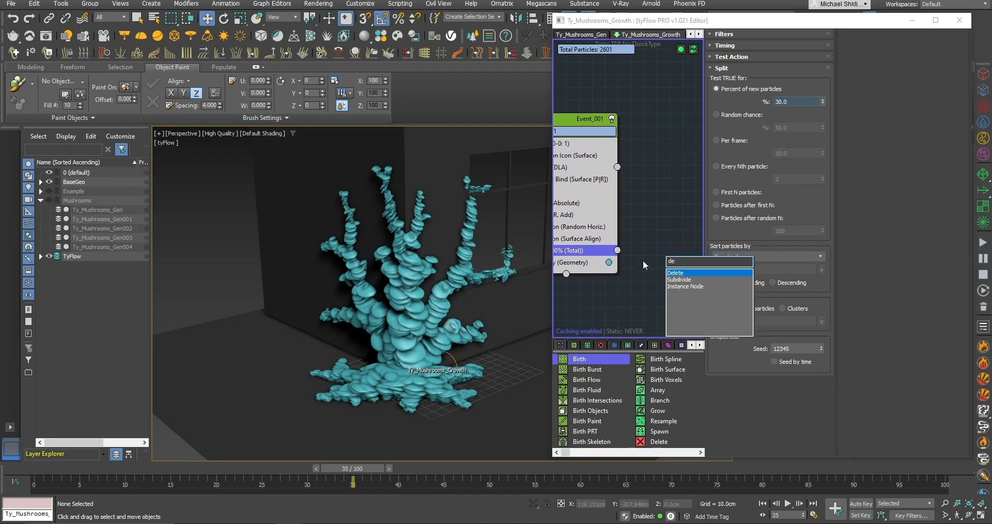
{"action": "key", "text": "Return"}
{"action": "left_click_drag", "start_coordinate": [667, 247], "coordinate": [727, 284]}
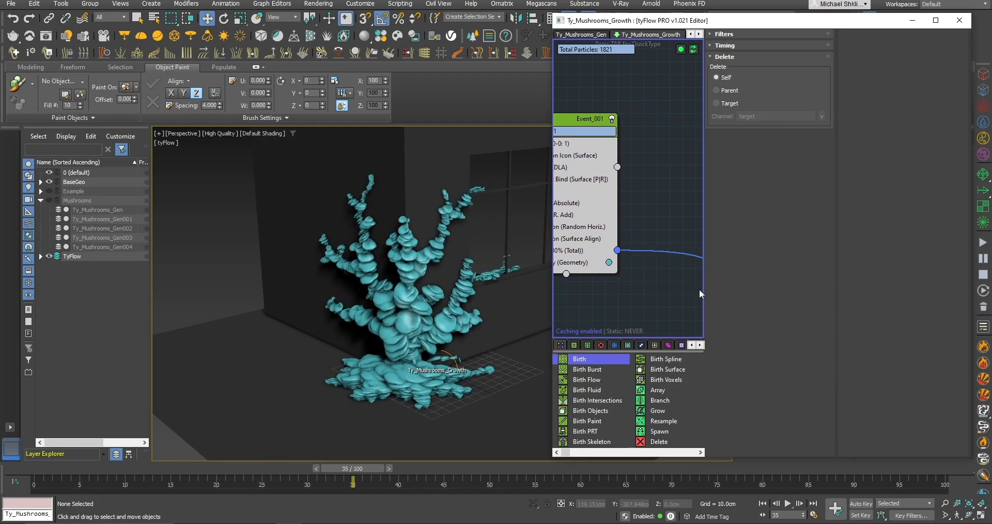
Toggle the Split operator off and on to compare the growth with and without the particle deletion.
{"action": "middle_click_drag", "start_coordinate": [575, 277], "coordinate": [631, 260]}
{"action": "left_click", "coordinate": [582, 233]}
{"action": "left_click", "coordinate": [582, 232]}
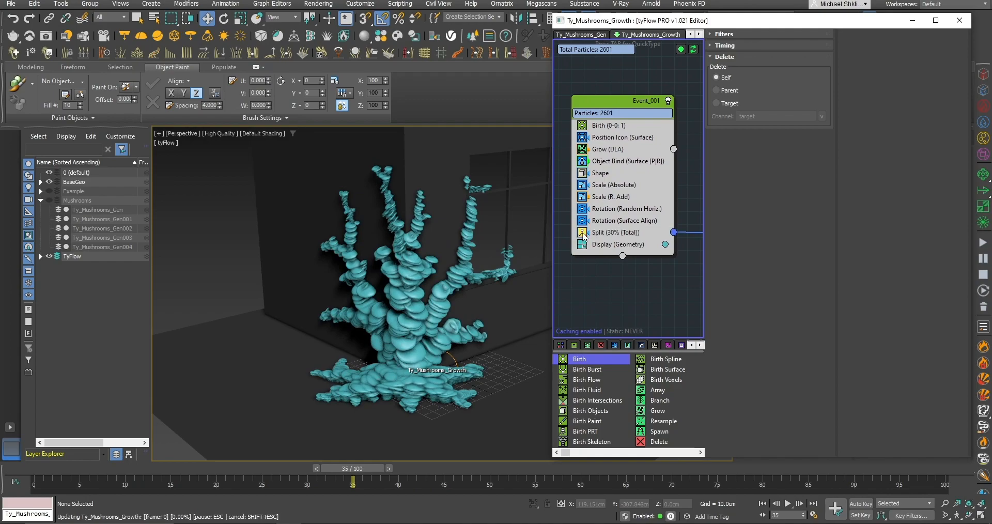
{"action": "left_click", "coordinate": [581, 233]}
{"action": "left_click", "coordinate": [582, 233]}
{"action": "middle_click_drag", "start_coordinate": [609, 232], "coordinate": [620, 247]}
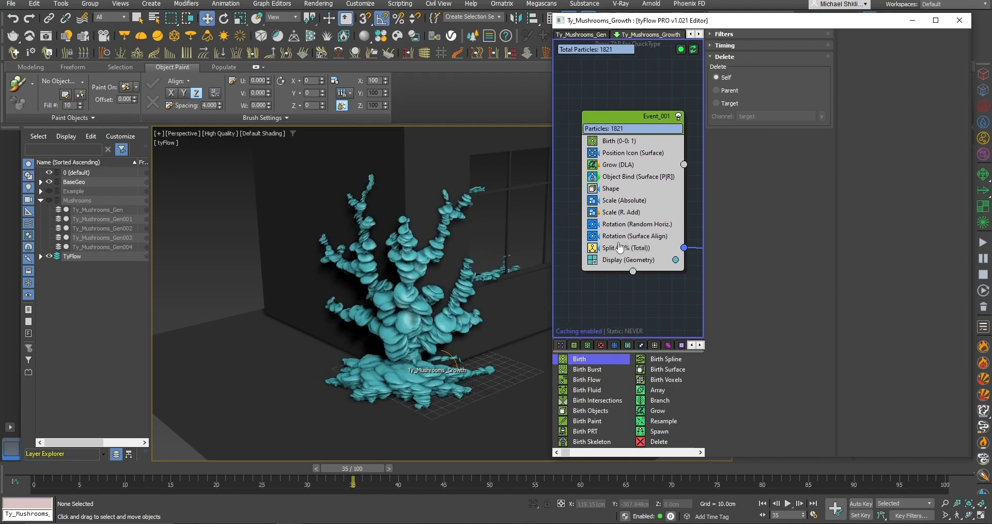
Set the Split operator's timing to Frame with a range from 35 to 35.
{"action": "left_click", "coordinate": [612, 249]}
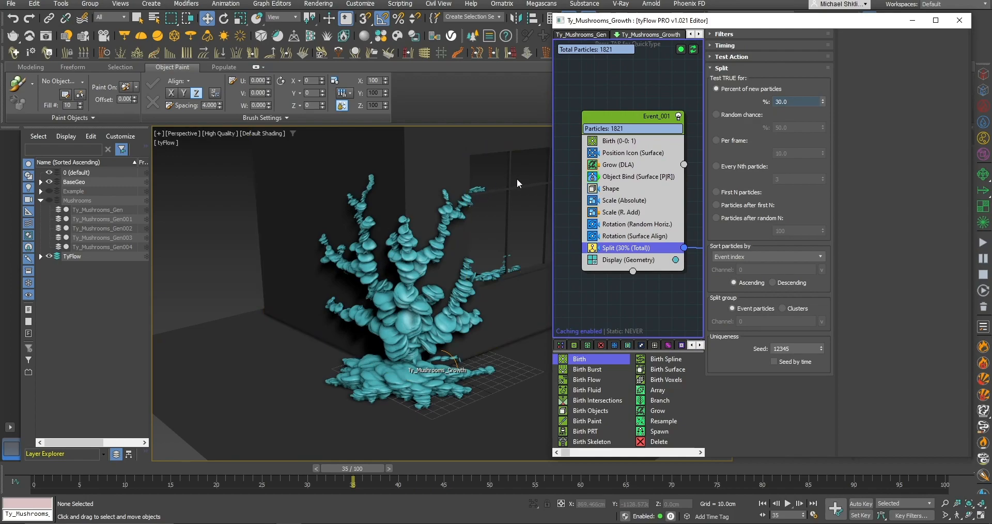
{"action": "left_click", "coordinate": [734, 45]}
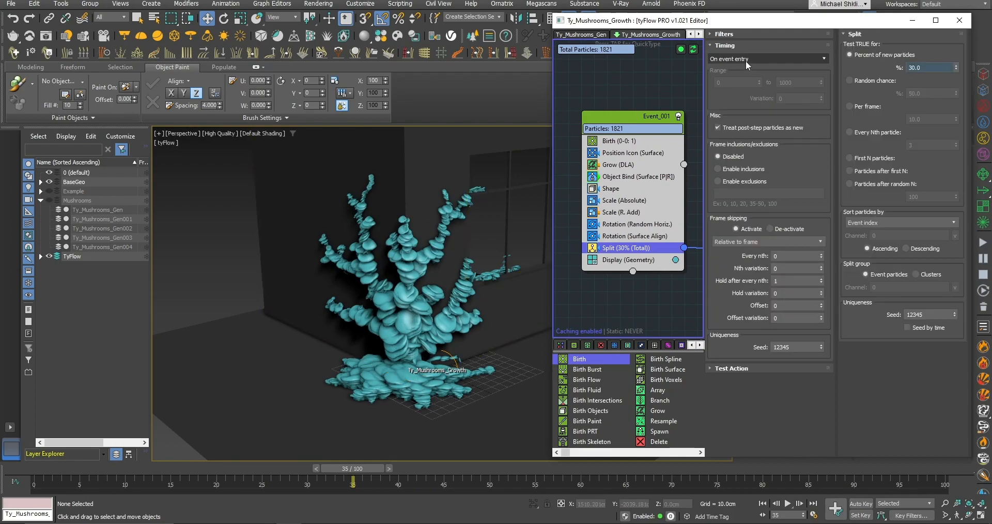
{"action": "left_click", "coordinate": [745, 59]}
{"action": "left_click", "coordinate": [724, 115]}
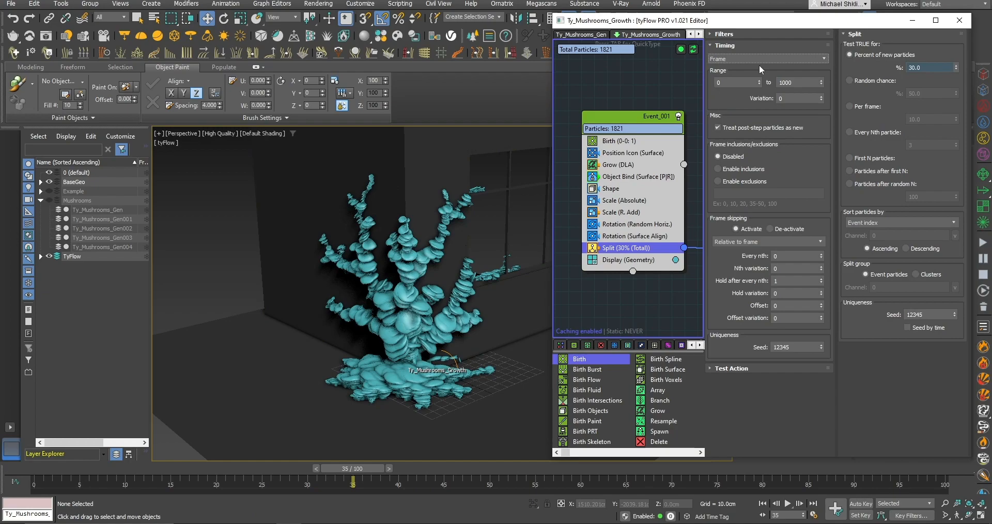
{"action": "left_click", "coordinate": [759, 79]}
{"action": "type", "text": "35"}
{"action": "key", "text": "Tab"}
{"action": "type", "text": "35"}
{"action": "key", "text": "Return"}
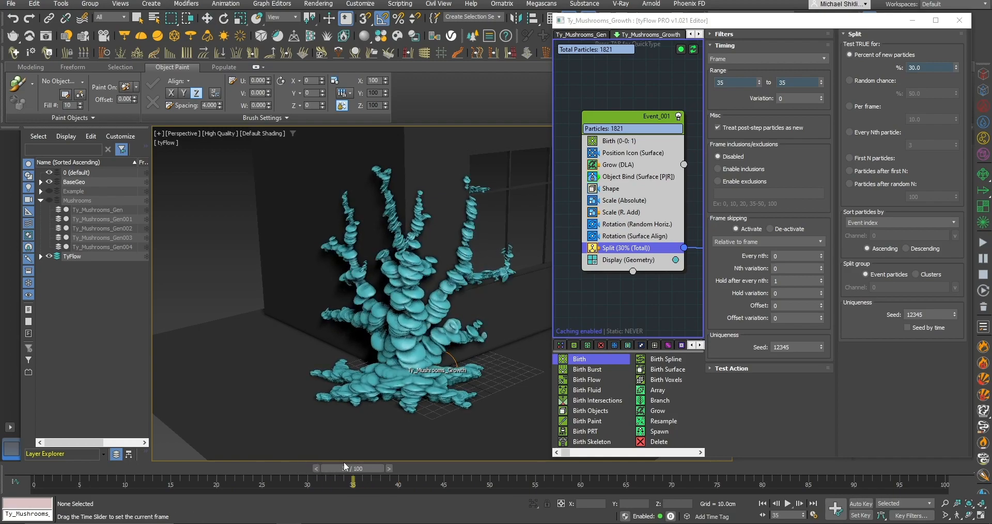
{"action": "key", "text": "w"}
Set the Split operator to 40% of new particles.
{"action": "middle_click_drag", "start_coordinate": [683, 287], "coordinate": [642, 235]}
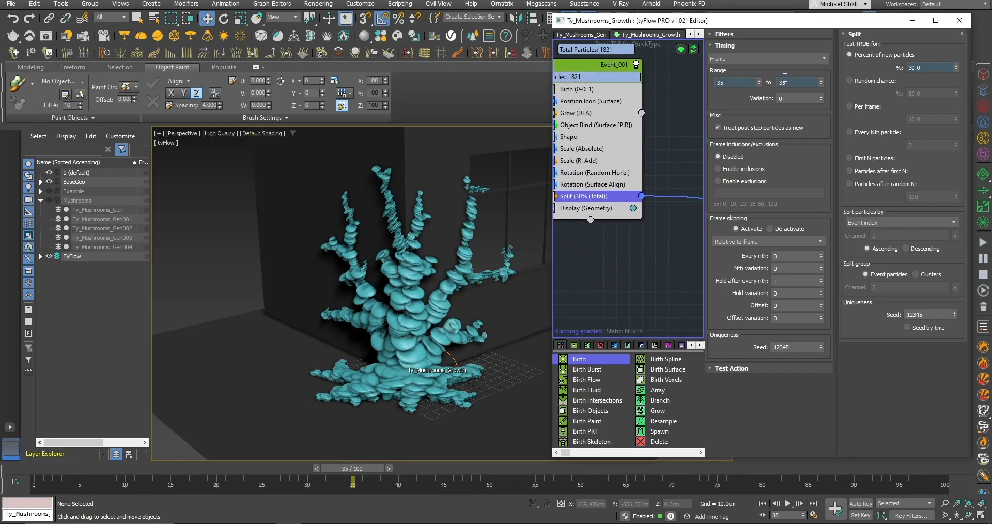
{"action": "middle_click_drag", "start_coordinate": [677, 210], "coordinate": [693, 211]}
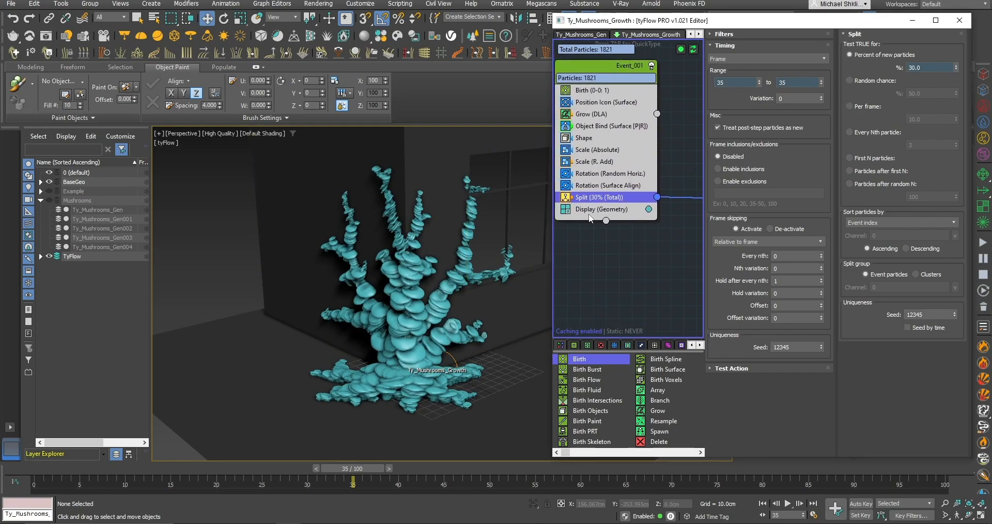
{"action": "middle_click_drag", "start_coordinate": [589, 214], "coordinate": [602, 214]}
{"action": "type", "text": "40"}
{"action": "key", "text": "Return"}
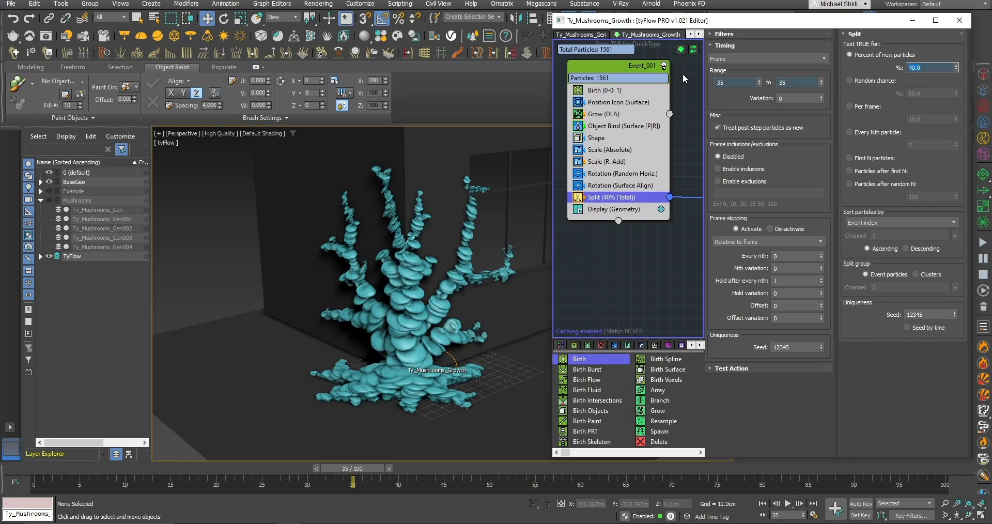
Add a Property Test operator below Split, using Scale Z as the test type and Less than as the condition.
{"action": "middle_click_drag", "start_coordinate": [588, 196], "coordinate": [611, 203]}
{"action": "key", "text": "Tab"}
{"action": "type", "text": "test"}
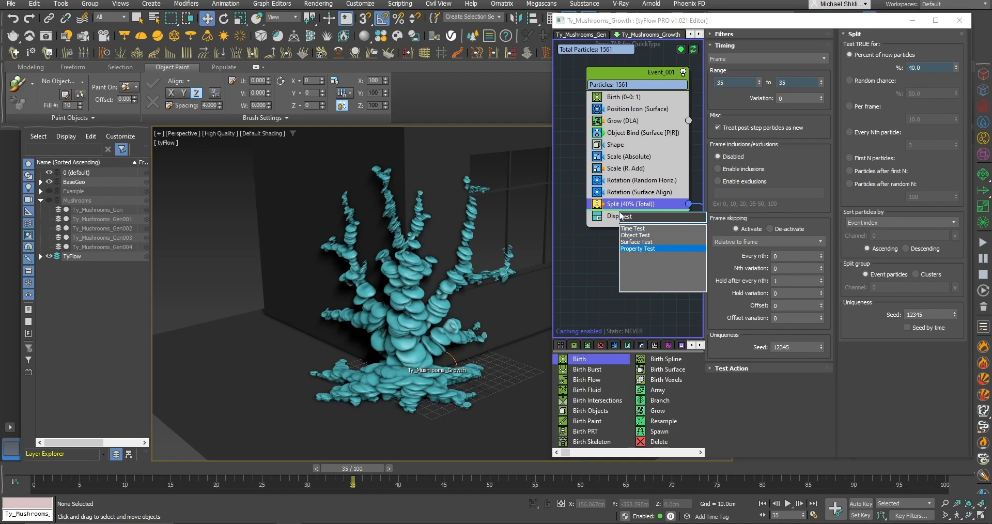
{"action": "key", "text": "Return"}
{"action": "left_click", "coordinate": [753, 147]}
{"action": "left_click", "coordinate": [749, 159]}
{"action": "left_click", "coordinate": [740, 90]}
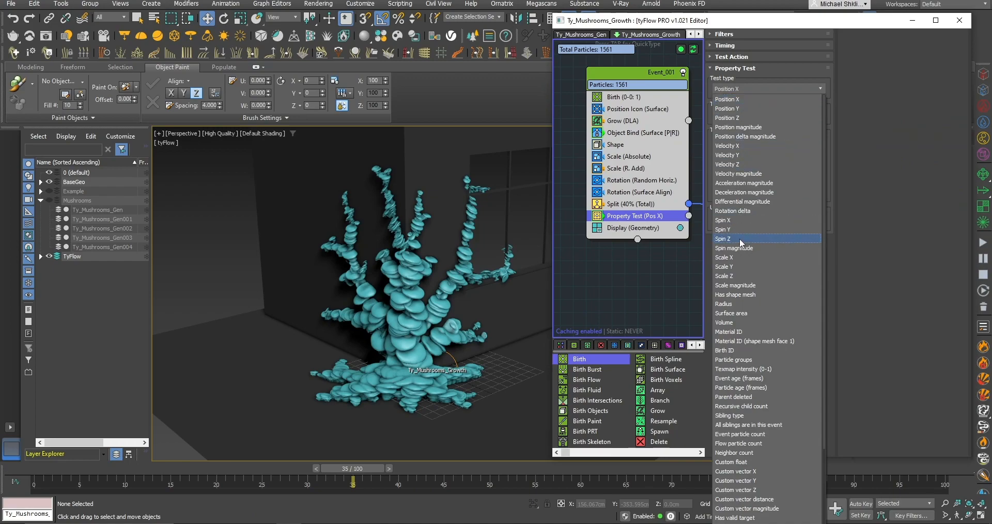
{"action": "left_click", "coordinate": [733, 276]}
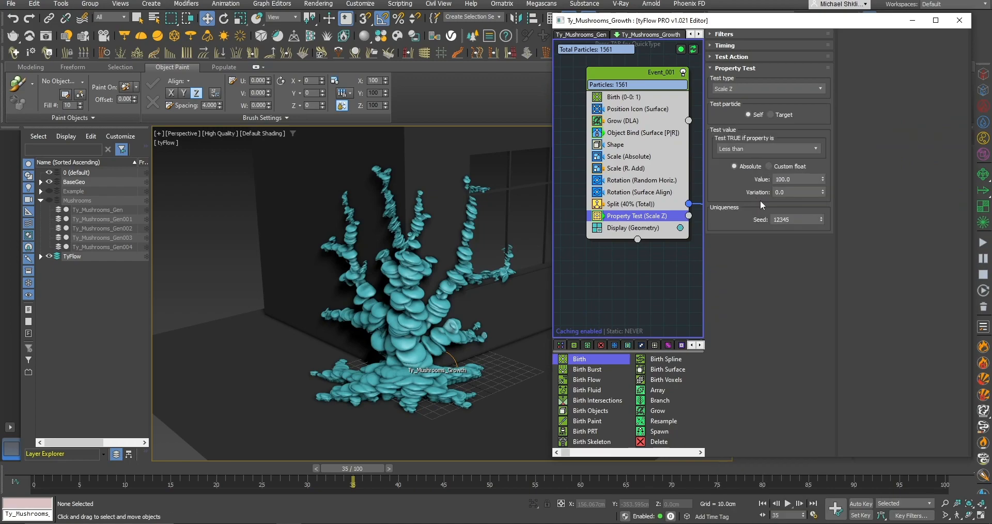
Change the Property Test condition for Scale Z to Greater than.
{"action": "left_click", "coordinate": [764, 150]}
{"action": "left_click", "coordinate": [749, 158]}
Add a Display Data operator below Property Test and enable its Scale read-out.
{"action": "middle_click_drag", "start_coordinate": [640, 228], "coordinate": [647, 229]}
{"action": "key", "text": "Tab"}
{"action": "type", "text": "data"}
{"action": "key", "text": "Return"}
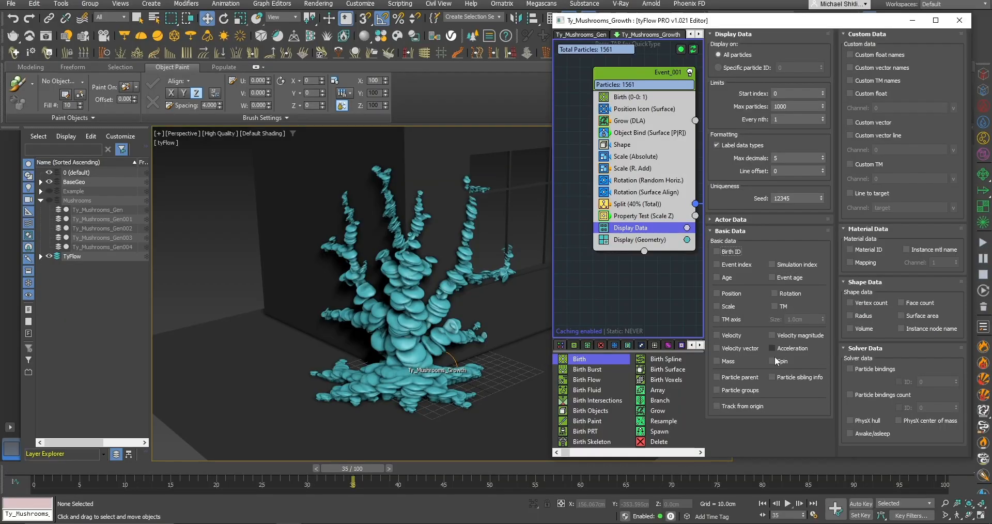
{"action": "left_click", "coordinate": [717, 306]}
Examine the scale values displayed on the individual mushroom particles, from the thick trunk to the thinner parts.
{"action": "scroll", "coordinate": [363, 333], "scroll_direction": "up", "scroll_amount": 10}
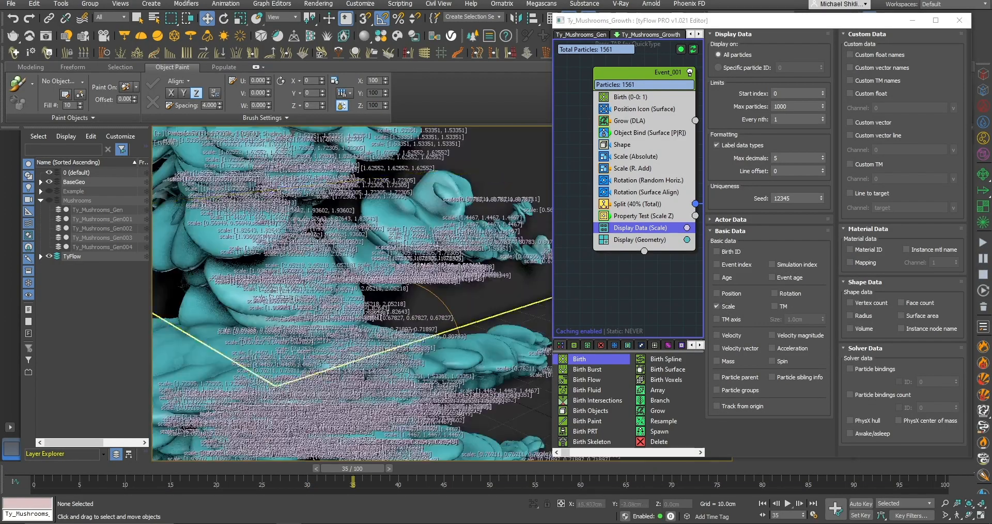
{"action": "scroll", "coordinate": [364, 264], "scroll_direction": "up", "scroll_amount": 10}
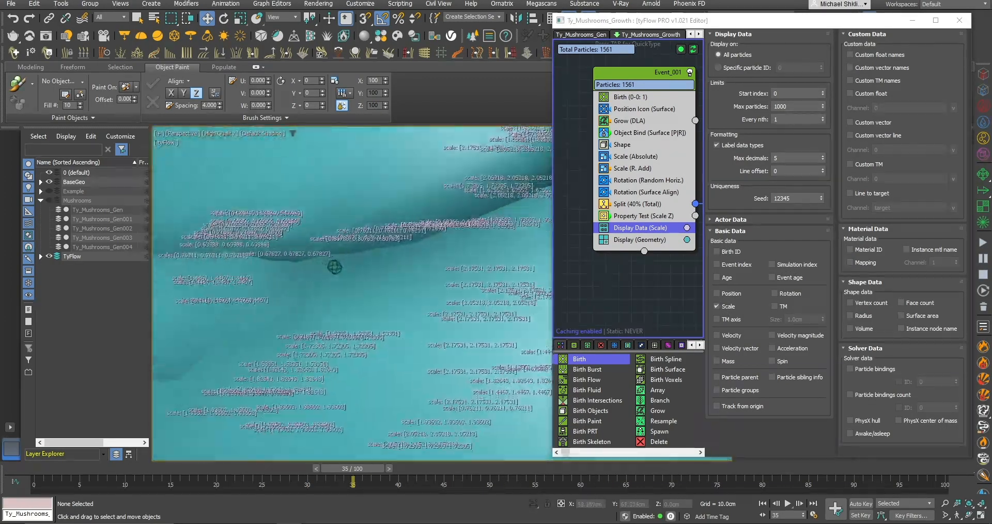
{"action": "middle_click_drag", "start_coordinate": [363, 264], "coordinate": [438, 278], "text": "alt"}
{"action": "scroll", "coordinate": [438, 279], "scroll_direction": "up", "scroll_amount": 2}
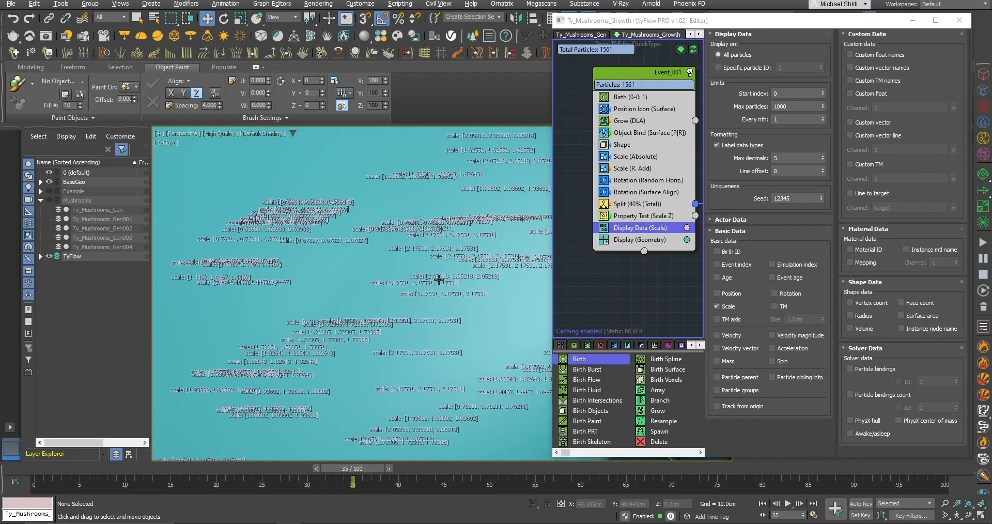
{"action": "scroll", "coordinate": [431, 268], "scroll_direction": "down", "scroll_amount": 10}
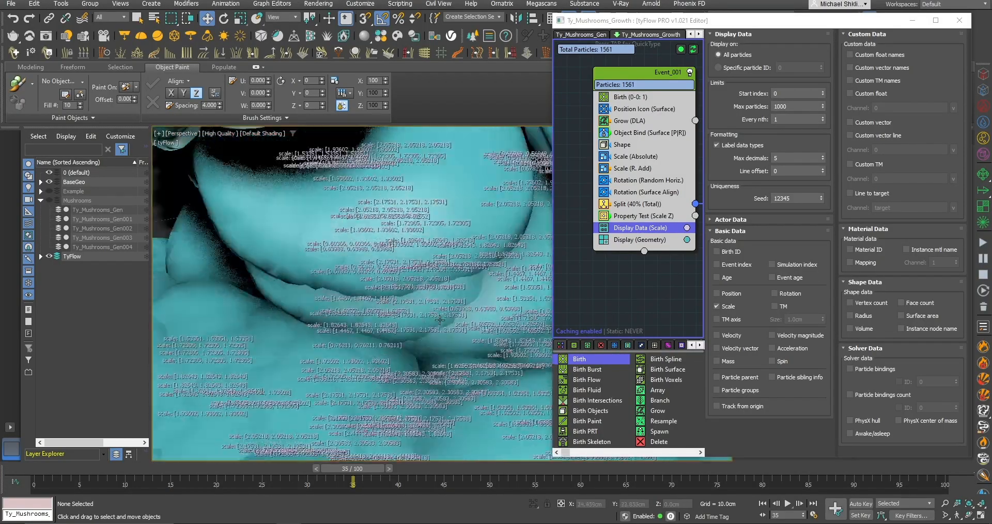
{"action": "scroll", "coordinate": [430, 269], "scroll_direction": "down", "scroll_amount": 2}
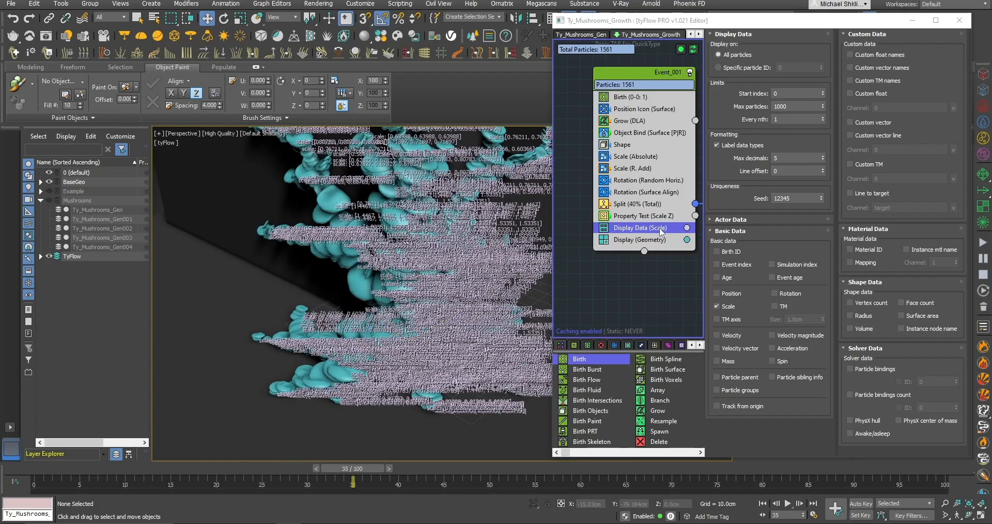
Turn off the Display Data operator and set the Property Test value to 1.6.
{"action": "left_click", "coordinate": [604, 230]}
{"action": "left_click", "coordinate": [641, 216]}
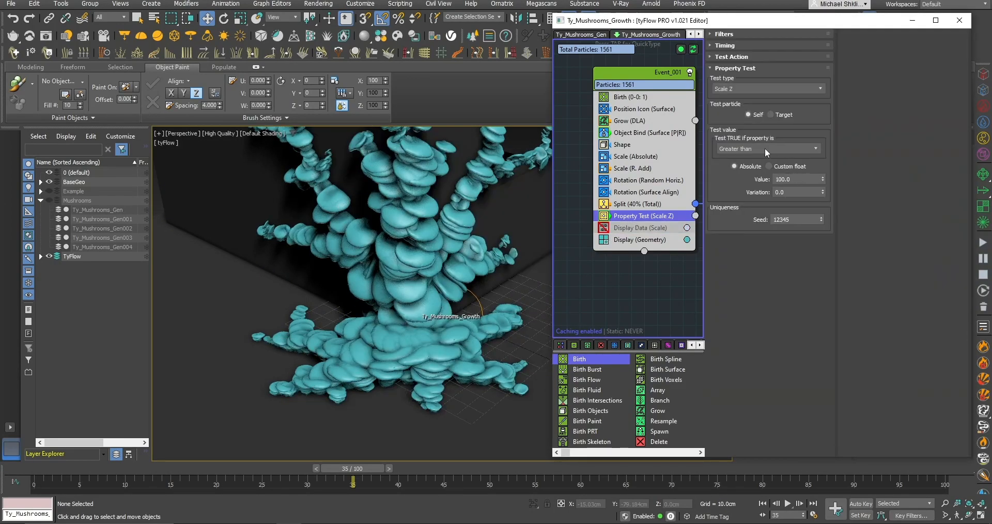
{"action": "type", "text": "1.6"}
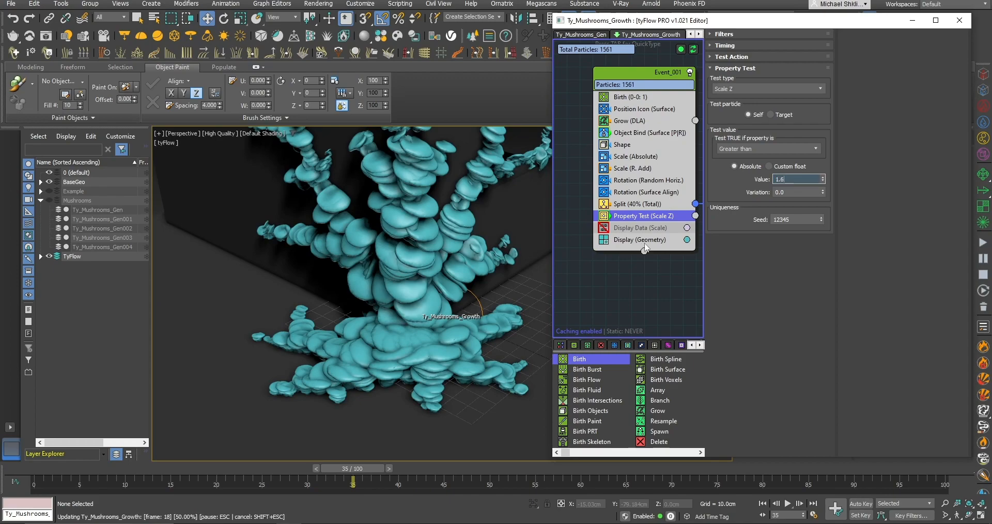
Send the Property Test output to a new event with a geometry Display operator, and rearrange the event nodes.
{"action": "middle_click_drag", "start_coordinate": [643, 243], "coordinate": [606, 252]}
{"action": "middle_click_drag", "start_coordinate": [684, 248], "coordinate": [642, 223]}
{"action": "key", "text": "Tab"}
{"action": "key", "text": "Escape"}
{"action": "left_click_drag", "start_coordinate": [610, 196], "coordinate": [665, 247]}
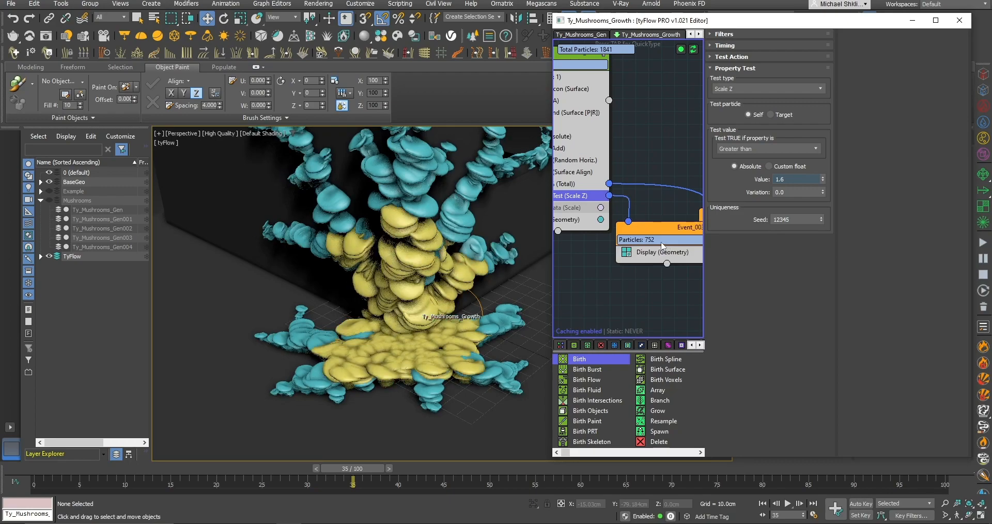
{"action": "middle_click_drag", "start_coordinate": [687, 238], "coordinate": [622, 227]}
{"action": "left_click_drag", "start_coordinate": [660, 207], "coordinate": [710, 217]}
{"action": "left_click_drag", "start_coordinate": [590, 217], "coordinate": [619, 211]}
{"action": "middle_click_drag", "start_coordinate": [598, 230], "coordinate": [658, 249]}
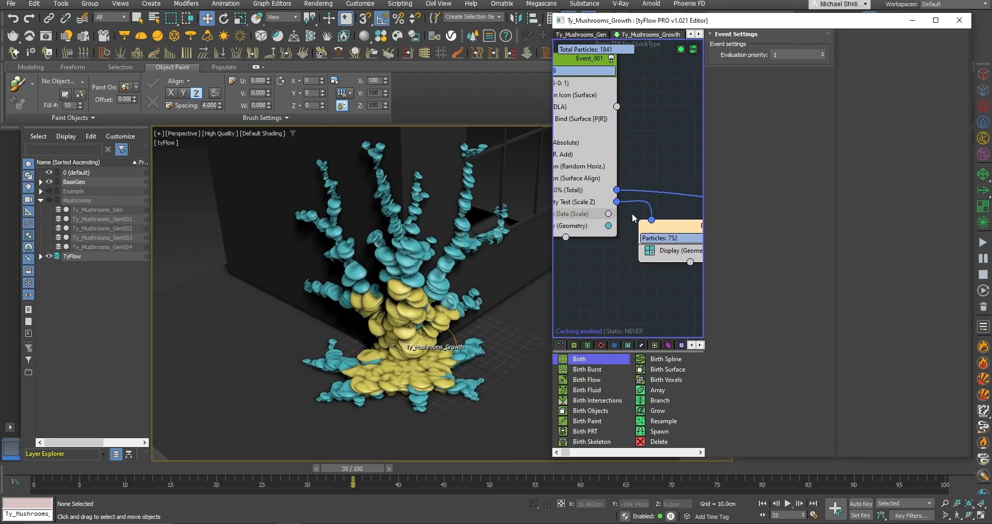
Lower the Property Test threshold value to 1.5.
{"action": "left_click", "coordinate": [579, 202]}
{"action": "left_click_drag", "start_coordinate": [795, 179], "coordinate": [714, 175]}
{"action": "type", "text": "1.5"}
{"action": "key", "text": "Return"}
Add a Split operator above the Display in Event_003 and set it to 60% of new particles.
{"action": "middle_click_drag", "start_coordinate": [703, 263], "coordinate": [672, 263]}
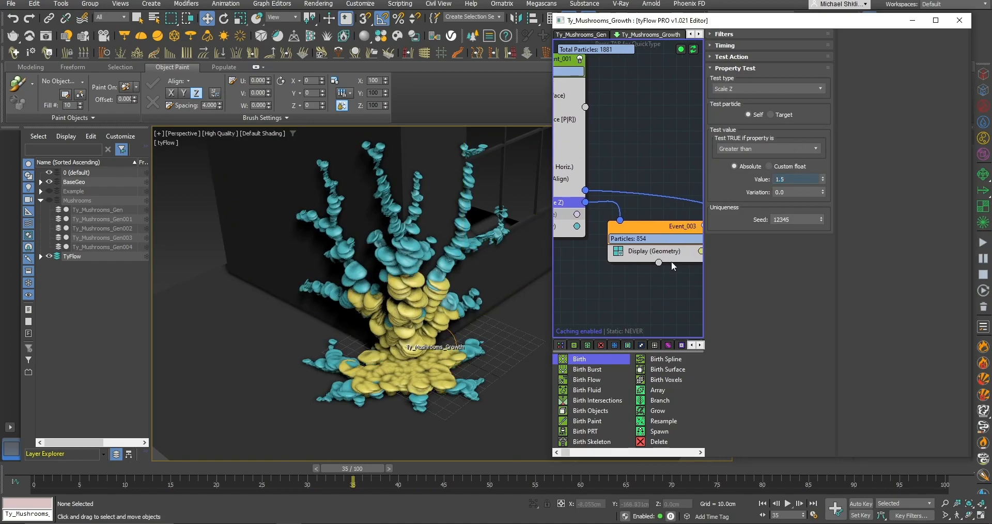
{"action": "key", "text": "Tab"}
{"action": "type", "text": "split"}
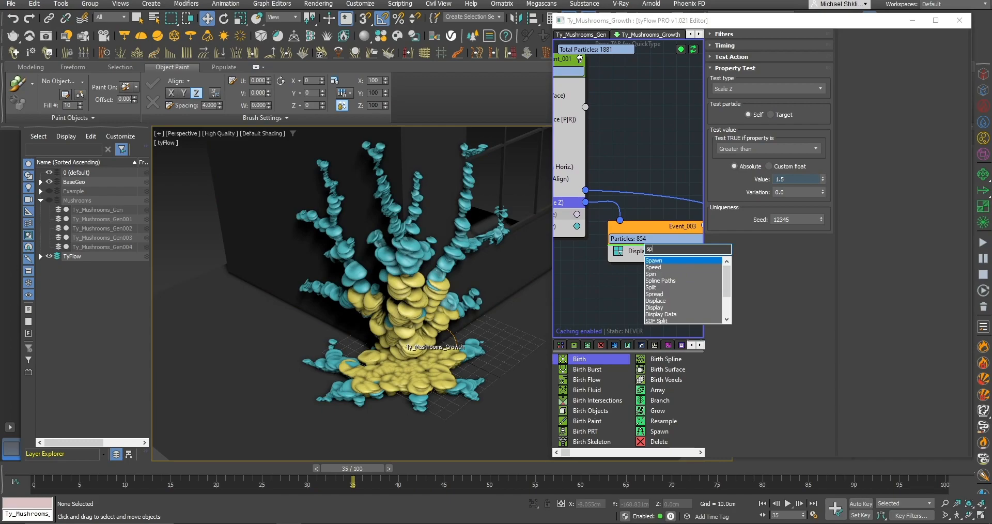
{"action": "key", "text": "Return"}
{"action": "middle_click_drag", "start_coordinate": [680, 238], "coordinate": [649, 240]}
{"action": "left_click_drag", "start_coordinate": [801, 102], "coordinate": [724, 106]}
{"action": "type", "text": "60"}
{"action": "key", "text": "Return"}
Raise the Event_003 Split to 70% of new particles.
{"action": "middle_click_drag", "start_coordinate": [666, 201], "coordinate": [617, 200]}
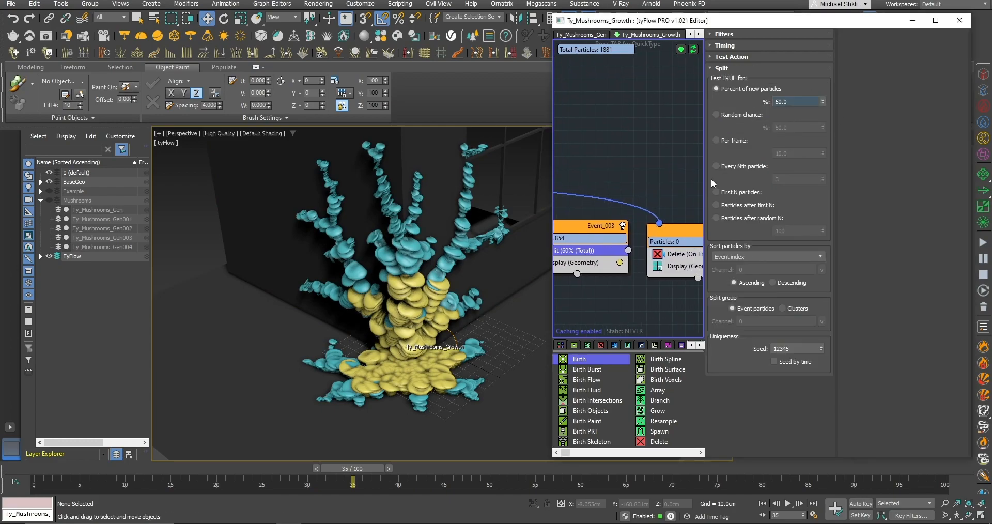
{"action": "left_click_drag", "start_coordinate": [801, 99], "coordinate": [689, 112]}
{"action": "type", "text": "70"}
{"action": "key", "text": "Return"}
Connect the Event_003 Split output to the existing Delete event, and toggle the Split off and on to compare.
{"action": "middle_click_drag", "start_coordinate": [632, 253], "coordinate": [626, 253]}
{"action": "left_click_drag", "start_coordinate": [644, 229], "coordinate": [701, 221]}
{"action": "middle_click_drag", "start_coordinate": [591, 255], "coordinate": [651, 251]}
{"action": "left_click", "coordinate": [589, 244]}
{"action": "left_click", "coordinate": [588, 244]}
Examine the thinned mushroom growth in the viewport and scrub the timeline past frame 35.
{"action": "middle_click_drag", "start_coordinate": [447, 324], "coordinate": [456, 315]}
{"action": "scroll", "coordinate": [447, 326], "scroll_direction": "down", "scroll_amount": 4}
{"action": "middle_click_drag", "start_coordinate": [432, 373], "coordinate": [436, 347]}
{"action": "scroll", "coordinate": [444, 309], "scroll_direction": "up", "scroll_amount": 2}
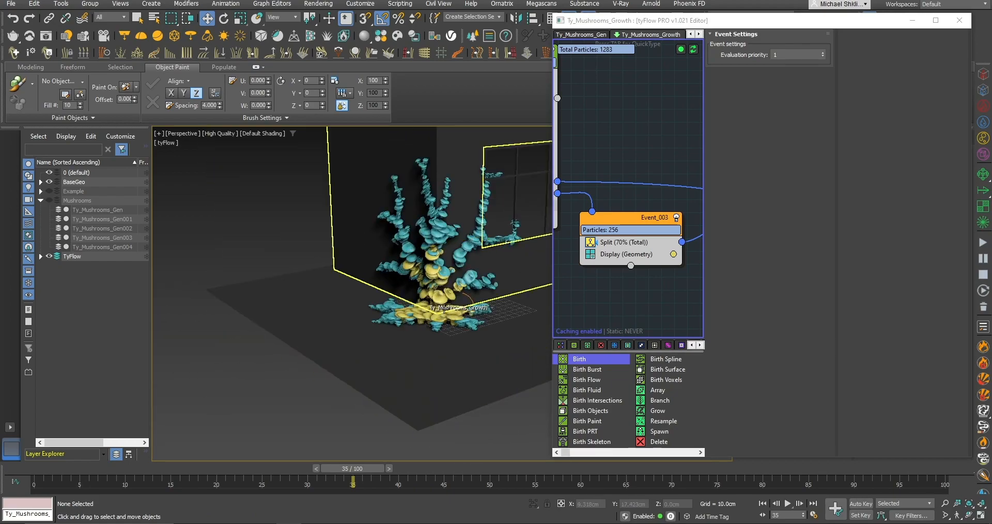
{"action": "scroll", "coordinate": [444, 309], "scroll_direction": "up", "scroll_amount": 3}
{"action": "left_click_drag", "start_coordinate": [352, 468], "coordinate": [431, 468]}
{"action": "mouse_move", "coordinate": [358, 444]}
{"action": "left_mouse_down"}
{"action": "mouse_move", "coordinate": [335, 447]}
{"action": "mouse_move", "coordinate": [396, 445]}
{"action": "mouse_move", "coordinate": [331, 442]}
{"action": "mouse_move", "coordinate": [354, 435]}
{"action": "left_mouse_up"}
{"action": "key", "text": "w"}
Enable Uniform scale variation of 20% on the Scale (Absolute) operator in Event_001.
{"action": "middle_click_drag", "start_coordinate": [559, 213], "coordinate": [616, 261]}
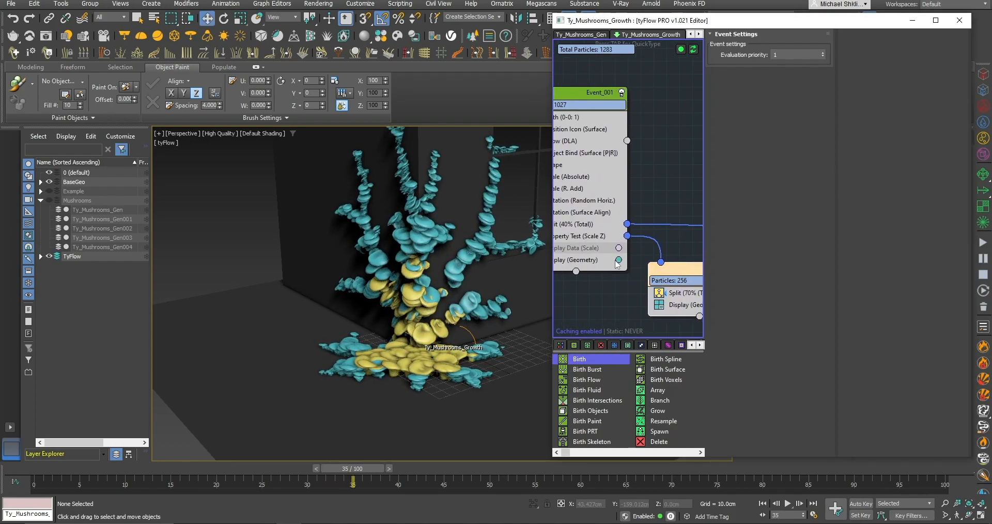
{"action": "left_click", "coordinate": [637, 253]}
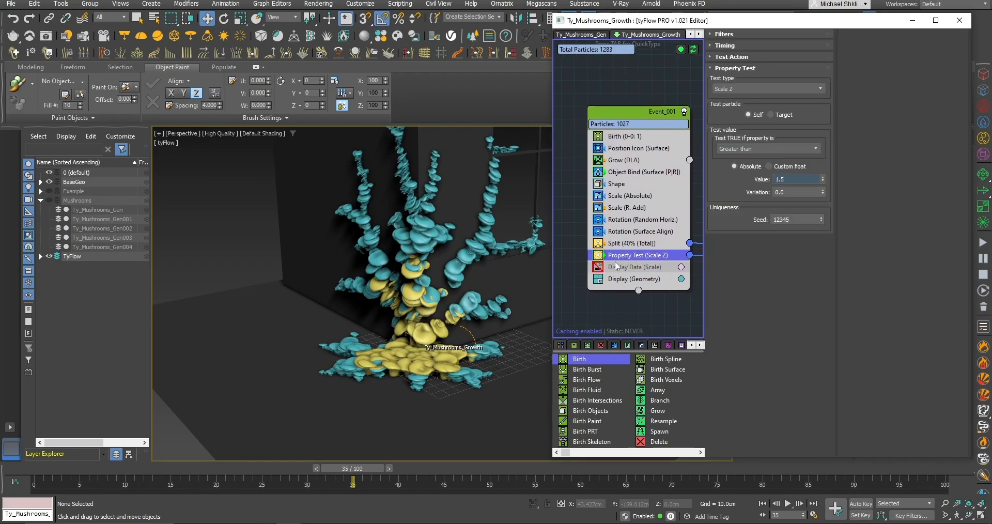
{"action": "middle_click_drag", "start_coordinate": [615, 262], "coordinate": [621, 285]}
{"action": "middle_click_drag", "start_coordinate": [398, 237], "coordinate": [390, 252]}
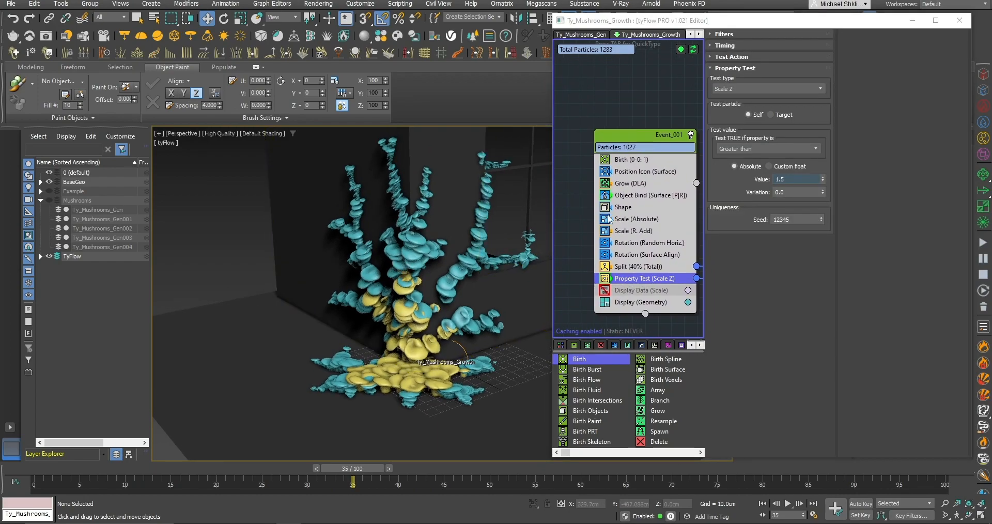
{"action": "middle_click_drag", "start_coordinate": [644, 223], "coordinate": [653, 233]}
{"action": "left_click", "coordinate": [654, 228]}
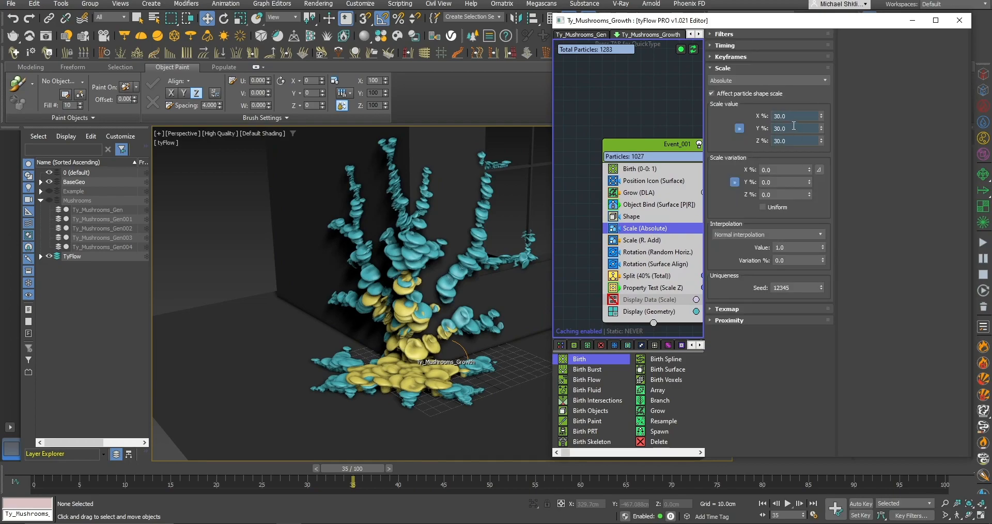
{"action": "left_click", "coordinate": [763, 207]}
{"action": "type", "text": "20"}
{"action": "key", "text": "Return"}
Enable Uniform scale variation on the Scale (R. Add) operator, trying 20% before settling on 10%.
{"action": "middle_click_drag", "start_coordinate": [676, 224], "coordinate": [675, 217]}
{"action": "left_click", "coordinate": [642, 237]}
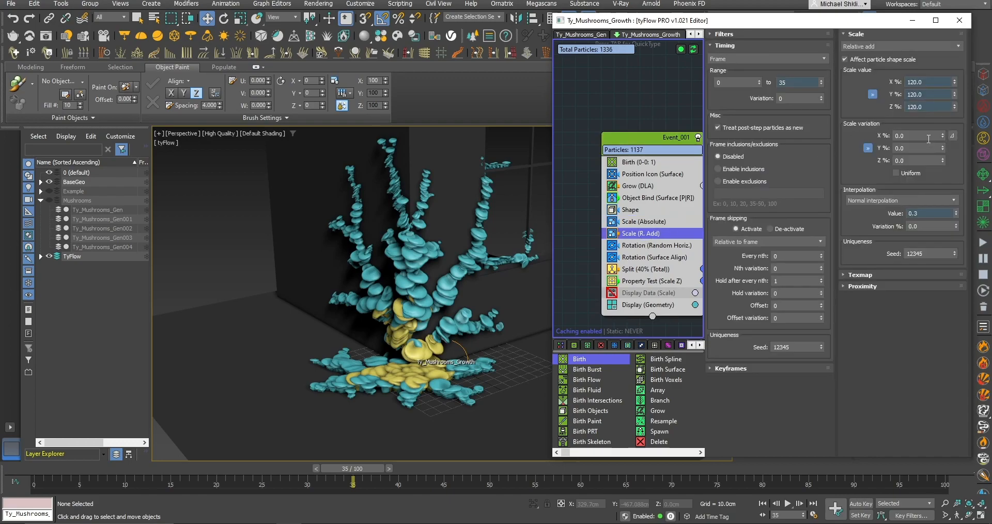
{"action": "left_click", "coordinate": [895, 173]}
{"action": "key", "text": "Return"}
{"action": "type", "text": "20"}
{"action": "key", "text": "Return"}
{"action": "type", "text": "10"}
{"action": "key", "text": "Return"}
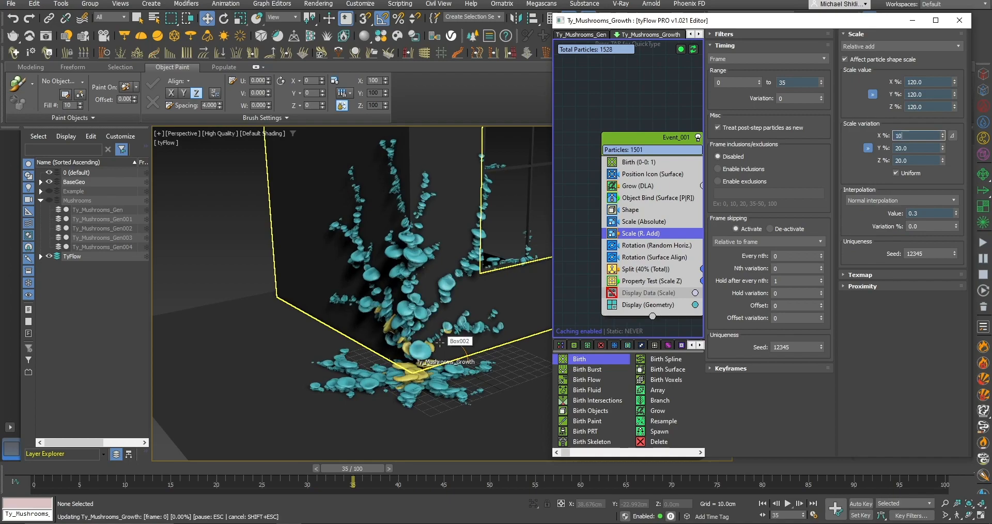
Set the Scale (R. Add) operator's linked scale values to 130%.
{"action": "double_click", "coordinate": [923, 82]}
{"action": "type", "text": "130"}
{"action": "key", "text": "Return"}
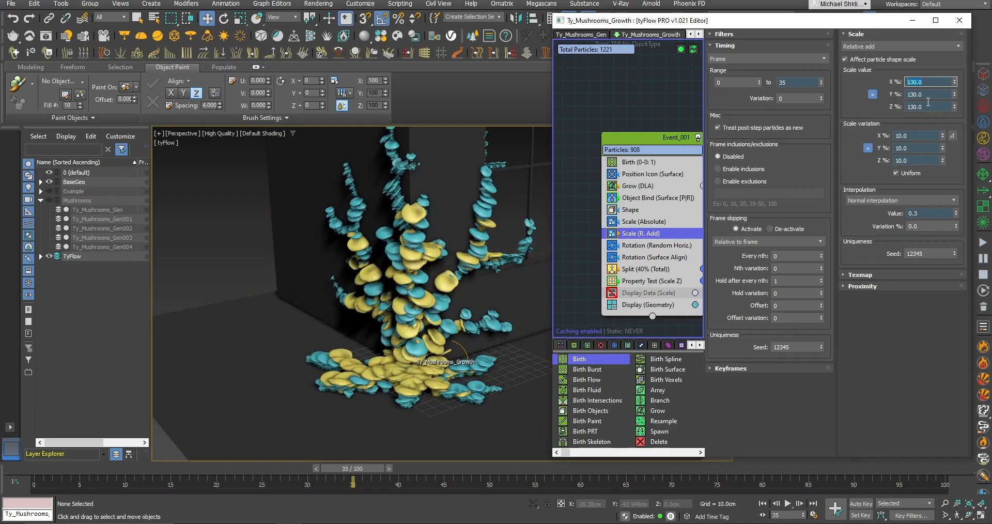
Reduce the Scale (R. Add) variation to 5%, set its scale values to 125%, and scrub through the growth.
{"action": "double_click", "coordinate": [919, 138]}
{"action": "type", "text": "5"}
{"action": "key", "text": "Return"}
{"action": "double_click", "coordinate": [929, 82]}
{"action": "type", "text": "125"}
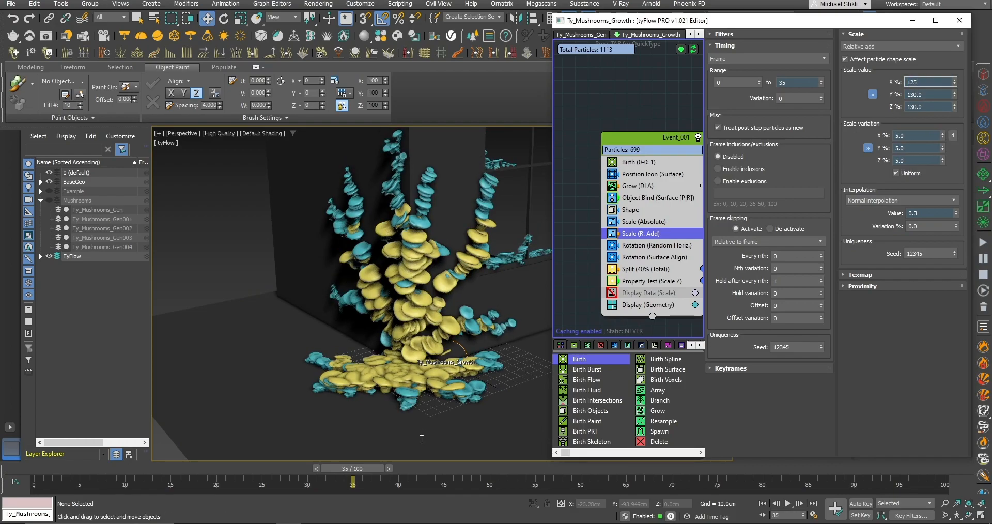
{"action": "key", "text": "Return"}
{"action": "left_click_drag", "start_coordinate": [369, 468], "coordinate": [381, 449]}
{"action": "key", "text": "w"}
Increase the Scale (Absolute) operator's scale variation to 50%.
{"action": "left_click", "coordinate": [627, 231]}
{"action": "double_click", "coordinate": [777, 169]}
{"action": "type", "text": "50"}
{"action": "key", "text": "Return"}
Go to frame 44 and examine the varied mushroom growth around the building corner from several angles.
{"action": "mouse_move", "coordinate": [368, 470]}
{"action": "left_mouse_down"}
{"action": "mouse_move", "coordinate": [240, 476]}
{"action": "mouse_move", "coordinate": [443, 471]}
{"action": "mouse_move", "coordinate": [379, 468]}
{"action": "left_mouse_up"}
{"action": "scroll", "coordinate": [409, 437], "scroll_direction": "down", "scroll_amount": 5}
{"action": "middle_click_drag", "start_coordinate": [387, 393], "coordinate": [430, 306], "text": "alt"}
{"action": "scroll", "coordinate": [431, 306], "scroll_direction": "up", "scroll_amount": 7}
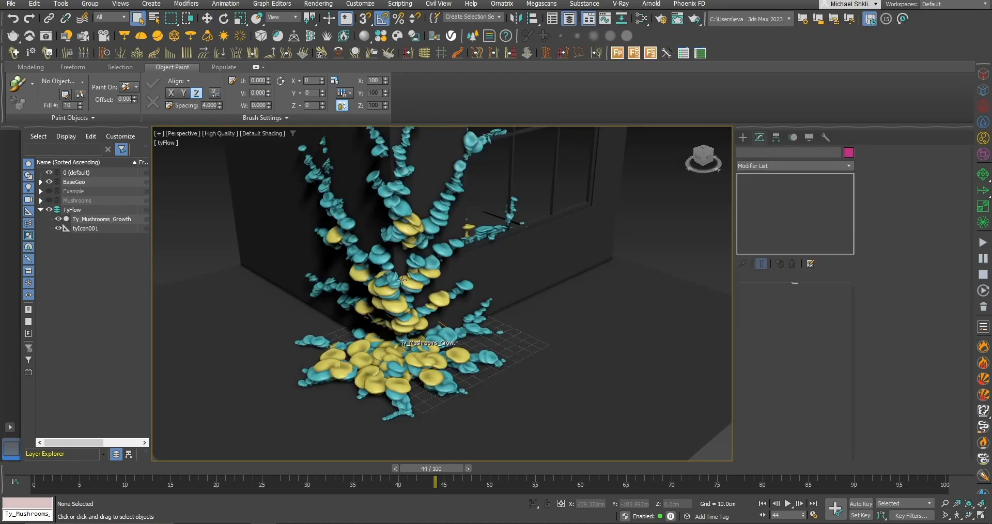
{"action": "middle_click_drag", "start_coordinate": [587, 317], "coordinate": [516, 345], "text": "alt"}
{"action": "scroll", "coordinate": [500, 317], "scroll_direction": "down", "scroll_amount": 3}
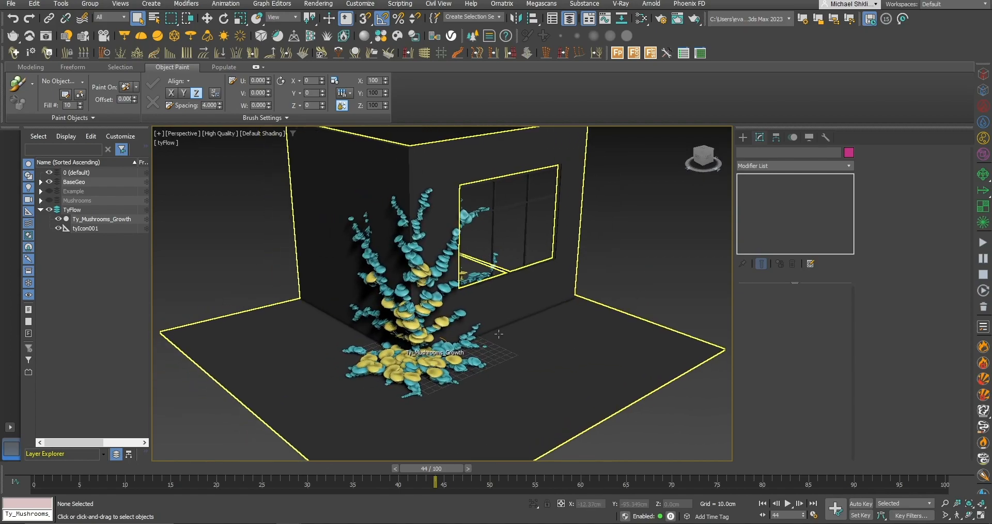
{"action": "scroll", "coordinate": [500, 343], "scroll_direction": "up", "scroll_amount": 5}
{"action": "scroll", "coordinate": [483, 359], "scroll_direction": "down", "scroll_amount": 2}
{"action": "middle_click_drag", "start_coordinate": [434, 348], "coordinate": [461, 309], "text": "alt"}
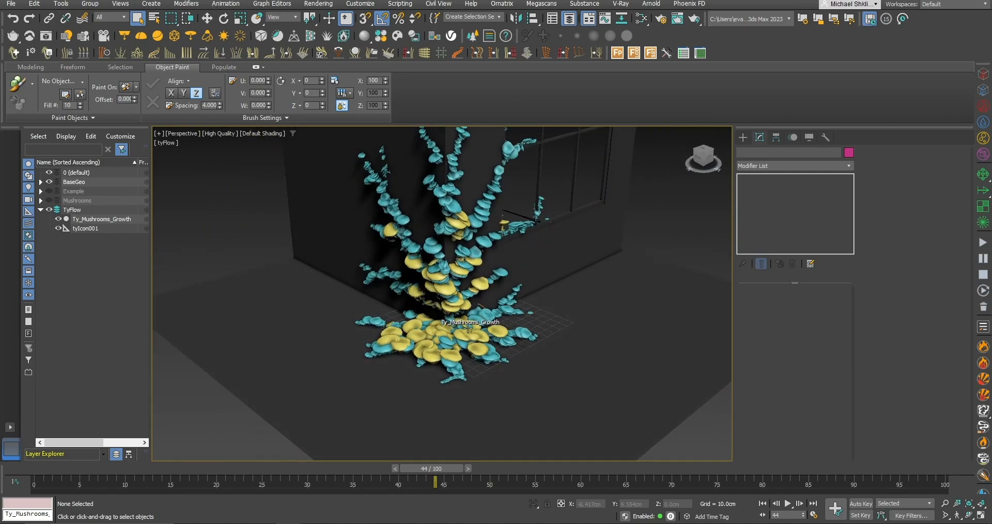
{"action": "middle_click_drag", "start_coordinate": [503, 262], "coordinate": [568, 322], "text": "alt"}
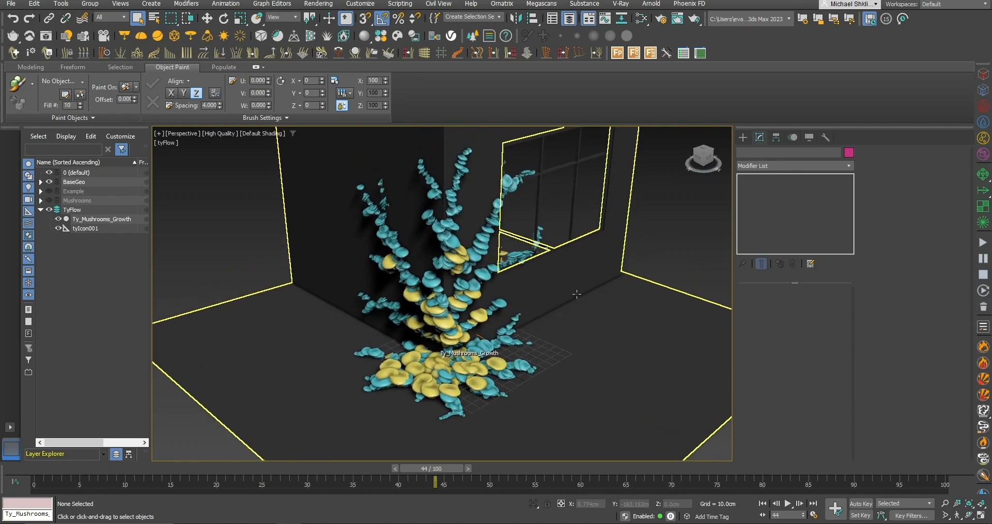
{"action": "middle_click_drag", "start_coordinate": [628, 294], "coordinate": [594, 331], "text": "alt"}
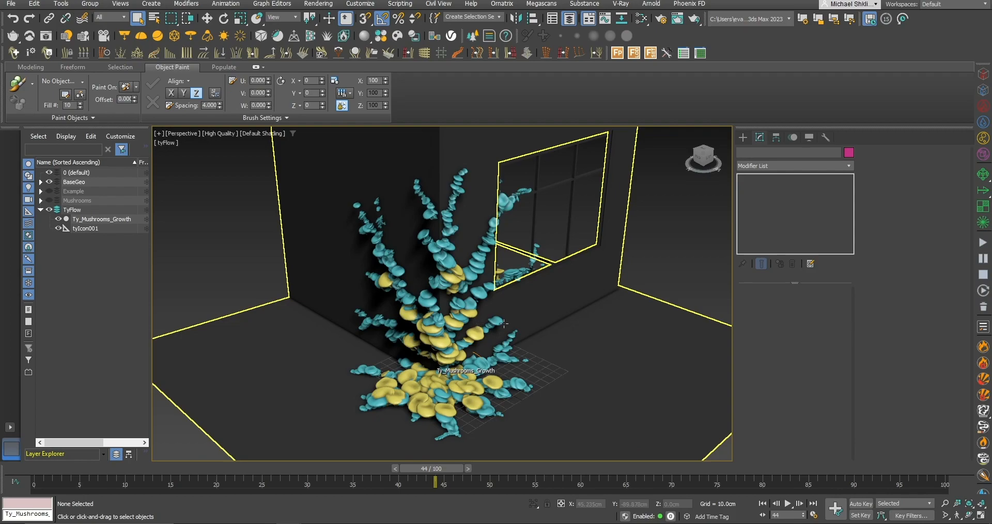
{"action": "middle_click_drag", "start_coordinate": [605, 305], "coordinate": [620, 314], "text": "alt"}
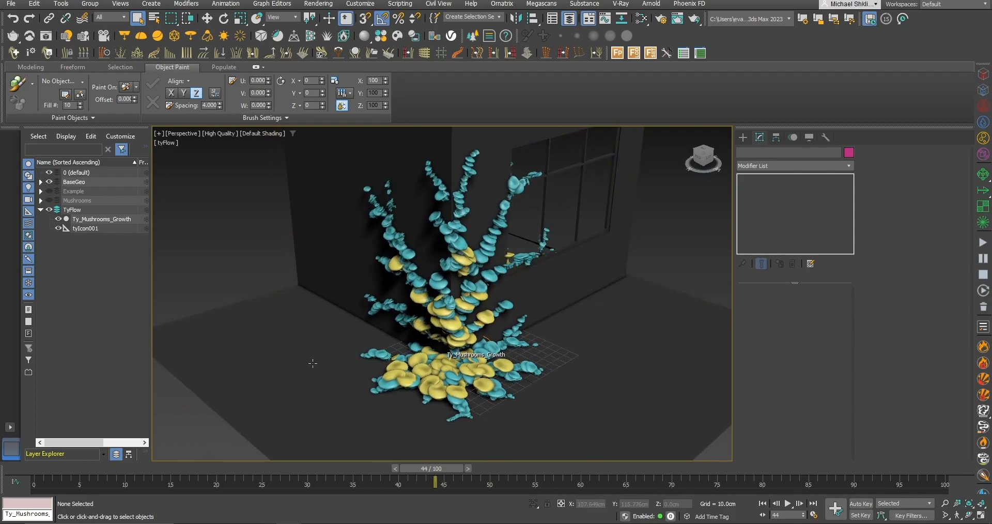
{"action": "middle_click_drag", "start_coordinate": [547, 344], "coordinate": [559, 335]}
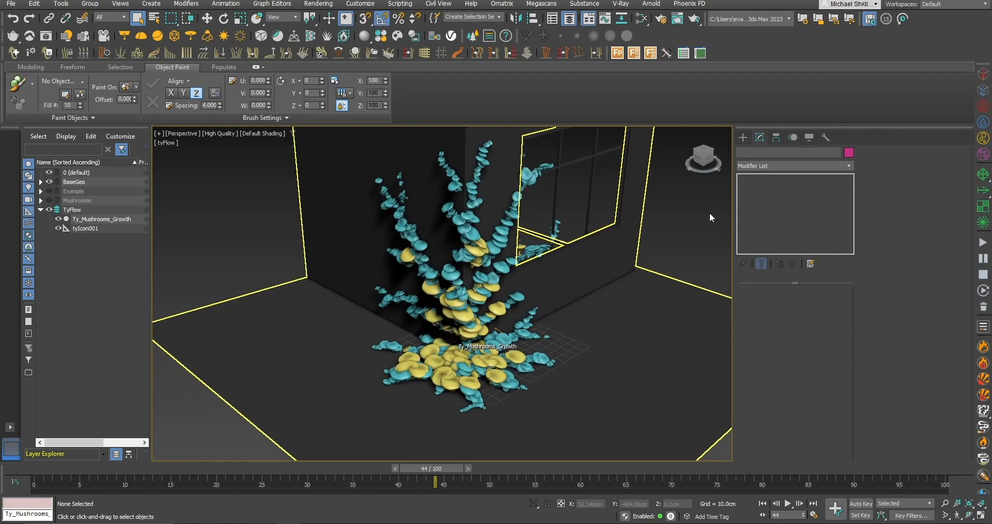
Create a second tyFlow object named Ty_Vines at the world origin, and hide Ty_Mushrooms_Growth.
{"action": "left_click", "coordinate": [742, 137]}
{"action": "left_click", "coordinate": [817, 270]}
{"action": "left_click_drag", "start_coordinate": [633, 325], "coordinate": [656, 358]}
{"action": "left_click", "coordinate": [759, 137]}
{"action": "left_click", "coordinate": [780, 152]}
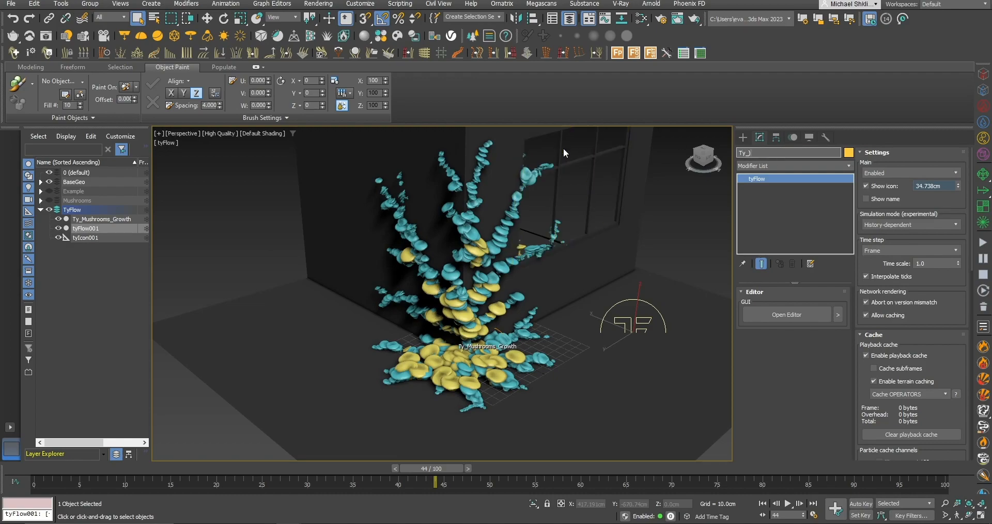
{"action": "type", "text": "Ty_Vines"}
{"action": "key", "text": "Return"}
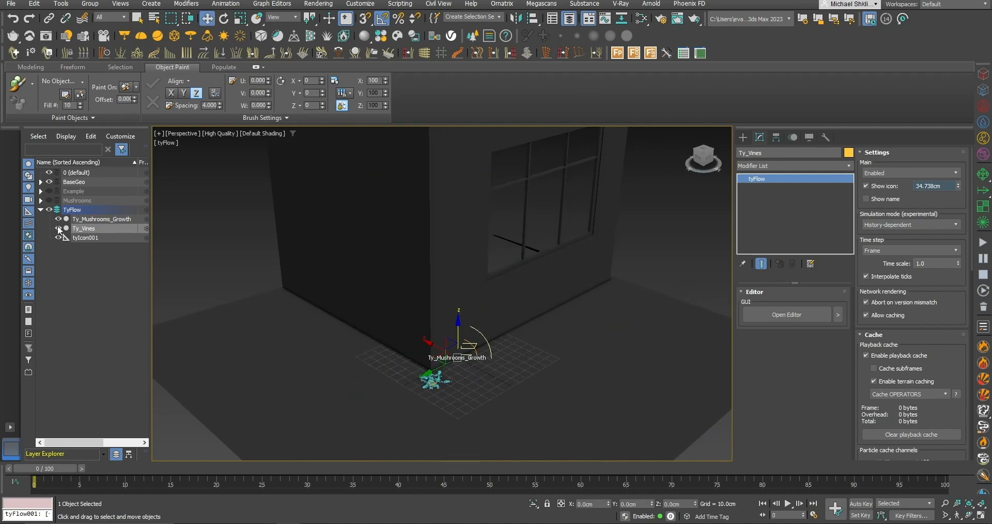
{"action": "left_click", "coordinate": [57, 219]}
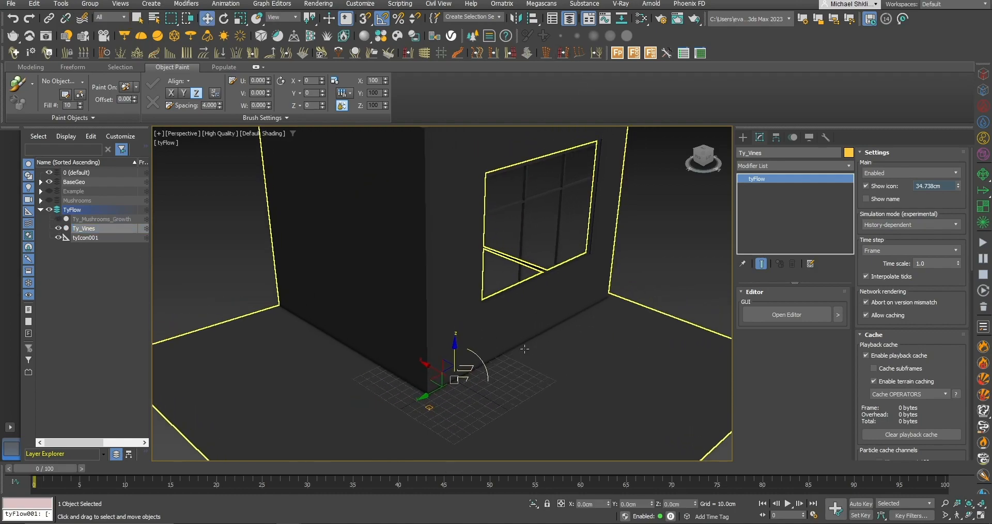
Open the Ty_Vines flow and create a Birth event that ends at frame 0 with a total of 50 particles.
{"action": "left_click", "coordinate": [806, 316]}
{"action": "left_click_drag", "start_coordinate": [142, 183], "coordinate": [458, 190]}
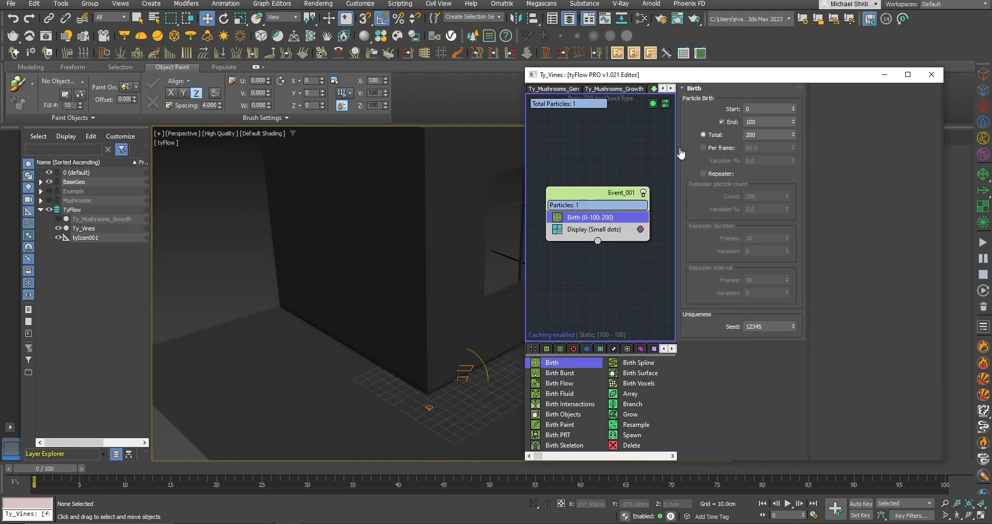
{"action": "right_click", "coordinate": [793, 124]}
{"action": "key", "text": "Tab"}
Add a Position Icon operator to Event_001 and pick tyIcon001 as its icon.
{"action": "middle_click_drag", "start_coordinate": [580, 223], "coordinate": [588, 227]}
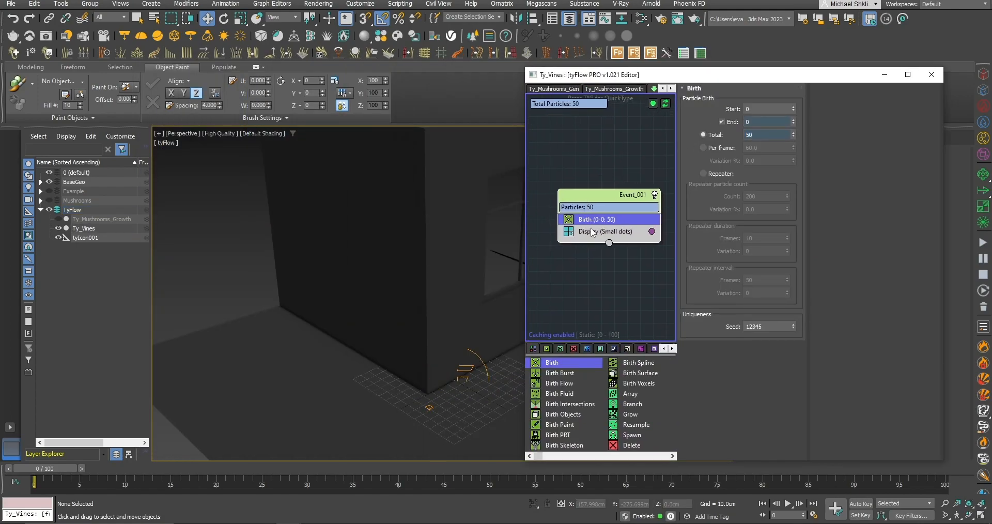
{"action": "key", "text": "Tab"}
{"action": "type", "text": "icon"}
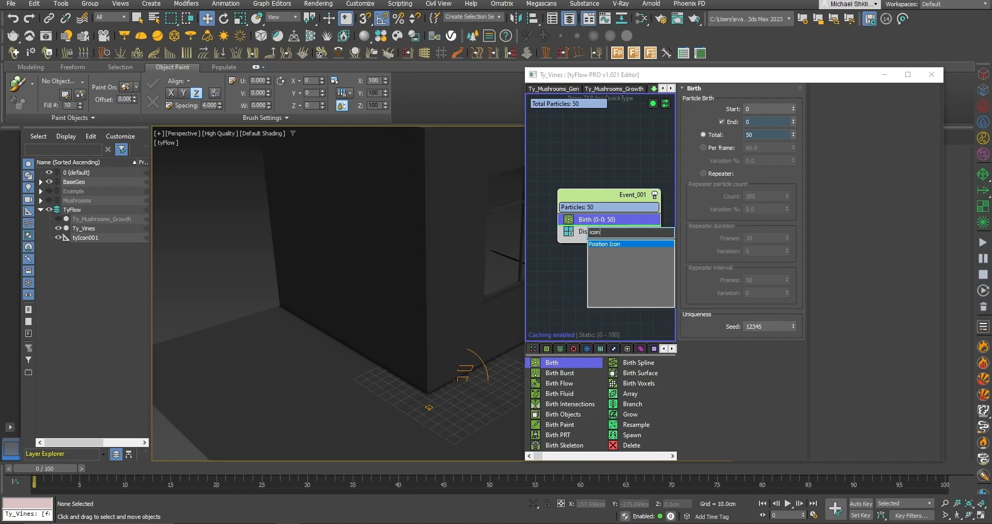
{"action": "key", "text": "Return"}
{"action": "left_click", "coordinate": [720, 212]}
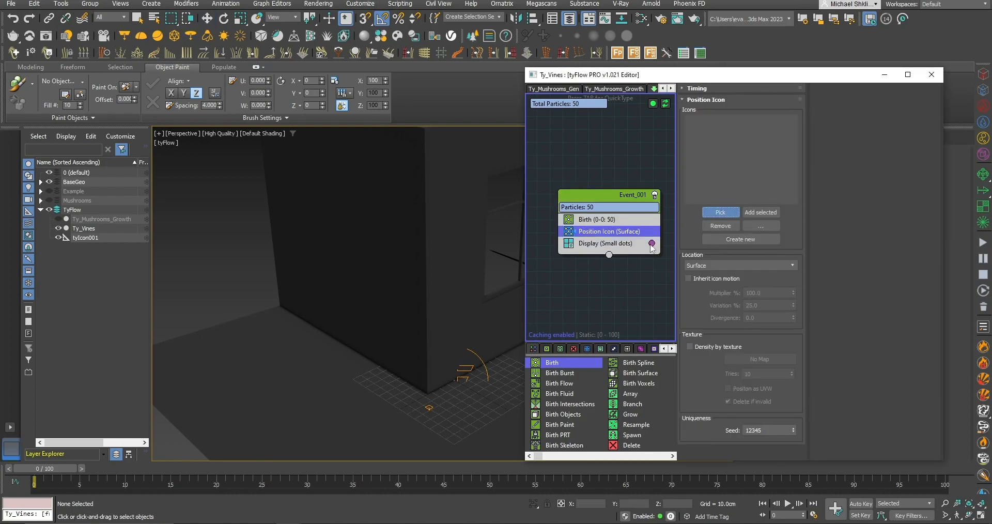
{"action": "left_click", "coordinate": [429, 407]}
Add an Object Bind operator to Event_001 after the Position Icon operator.
{"action": "middle_click_drag", "start_coordinate": [629, 245], "coordinate": [628, 248]}
{"action": "key", "text": "Tab"}
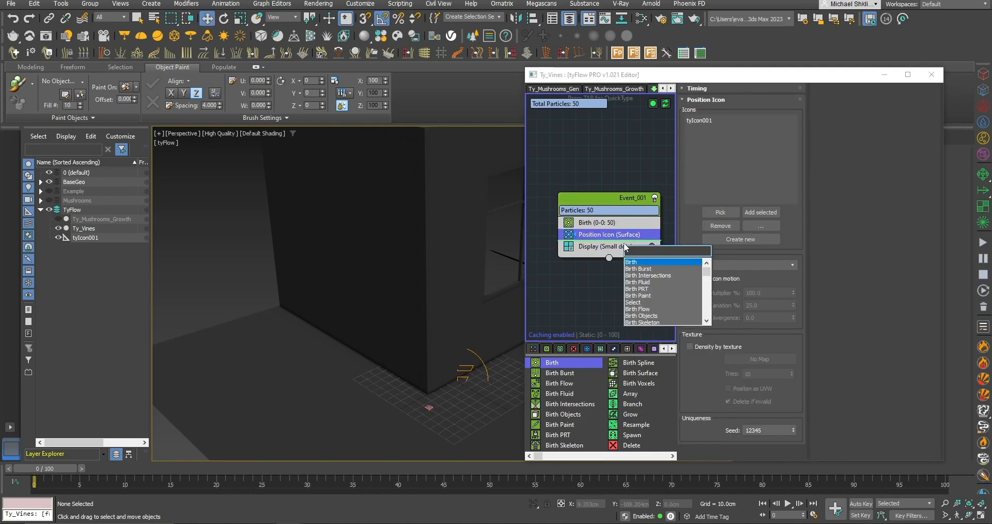
{"action": "type", "text": "bind"}
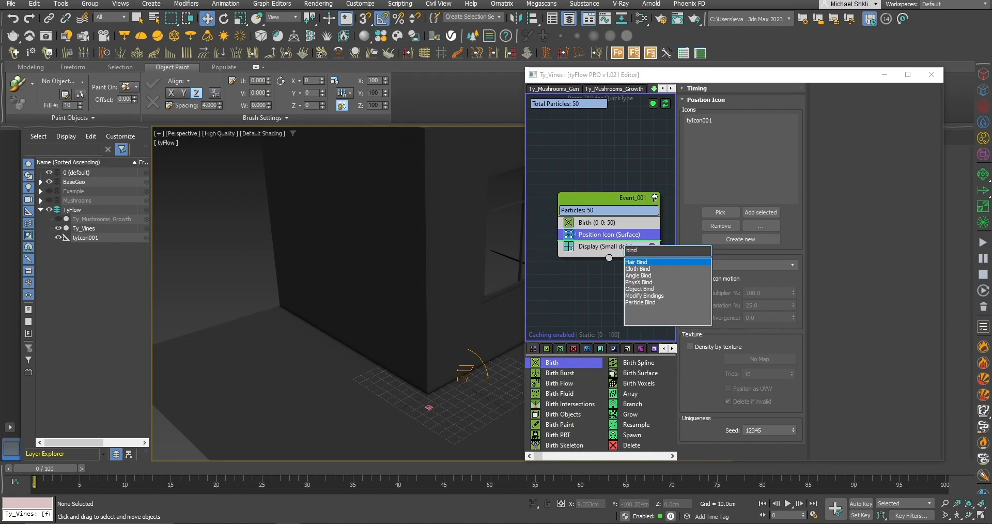
{"action": "key", "text": "Down"}
{"action": "key", "text": "Down"}
{"action": "key", "text": "Down"}
{"action": "key", "text": "Return"}
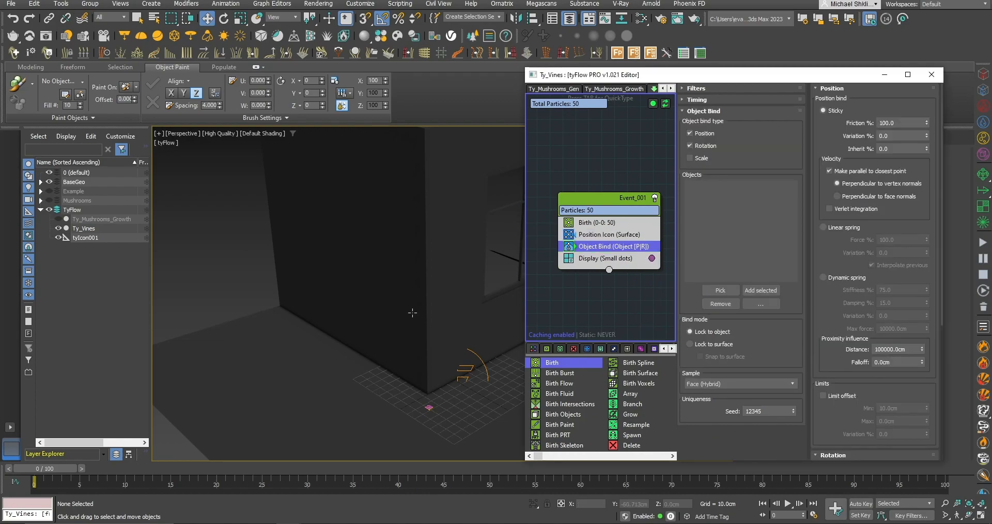
Add the building object Box002 and the window frame Box003 to Object Bind's object list.
{"action": "left_click", "coordinate": [484, 324]}
{"action": "left_click", "coordinate": [760, 290]}
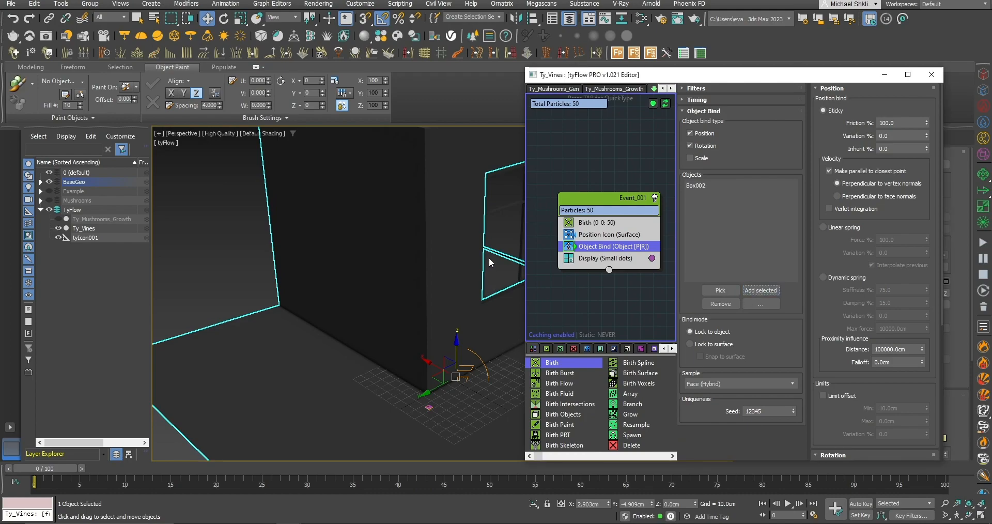
{"action": "middle_click_drag", "start_coordinate": [489, 260], "coordinate": [494, 234], "text": "alt"}
{"action": "left_click", "coordinate": [483, 230]}
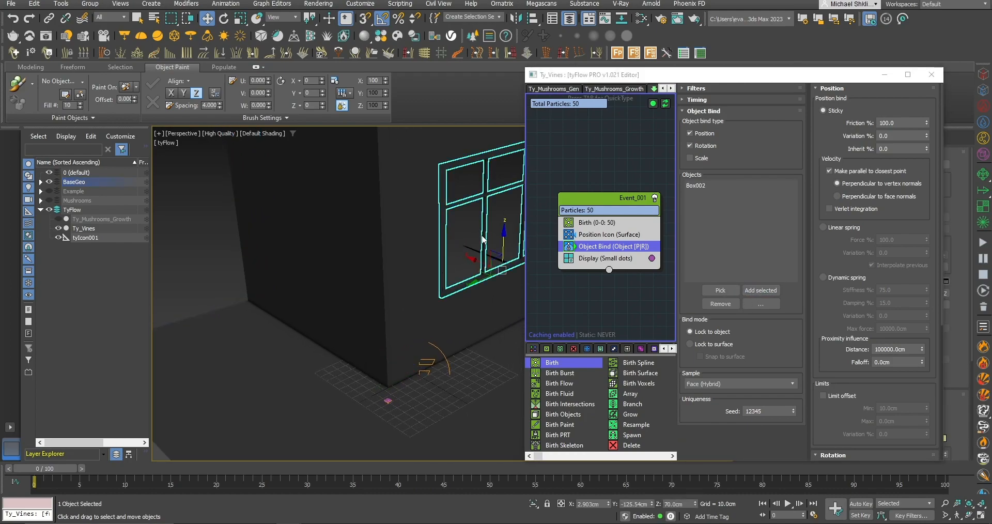
{"action": "left_click", "coordinate": [761, 290]}
{"action": "left_click", "coordinate": [429, 377]}
{"action": "scroll", "coordinate": [429, 377], "scroll_direction": "up", "scroll_amount": 3}
{"action": "middle_click_drag", "start_coordinate": [429, 378], "coordinate": [450, 363]}
Add a Force operator and a Slow operator to Event_001.
{"action": "middle_click_drag", "start_coordinate": [608, 267], "coordinate": [607, 270]}
{"action": "key", "text": "Tab"}
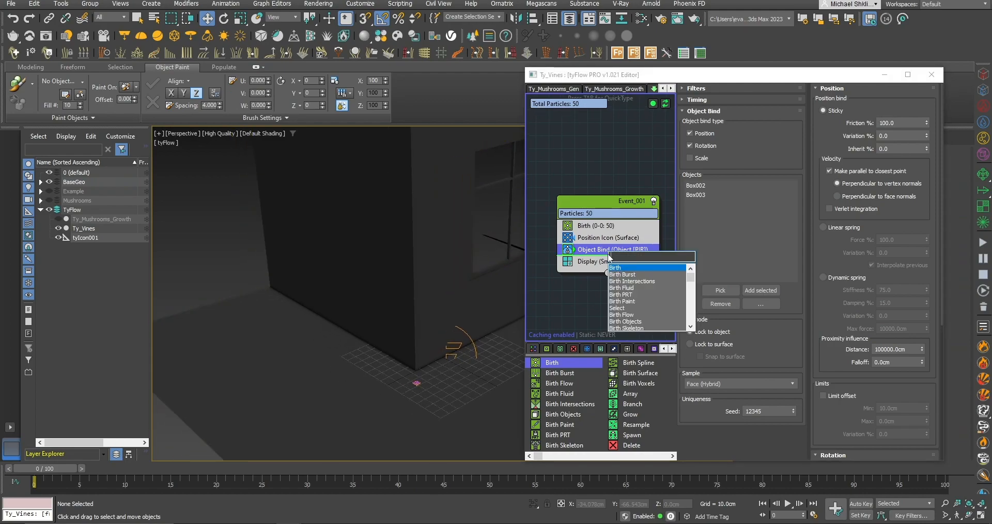
{"action": "type", "text": "force"}
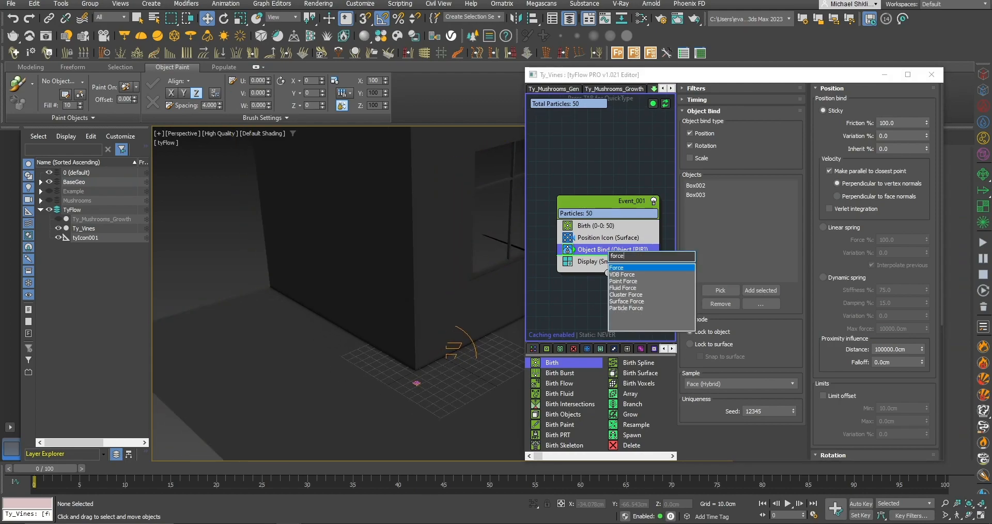
{"action": "key", "text": "Return"}
{"action": "key", "text": "Tab"}
{"action": "type", "text": "slow"}
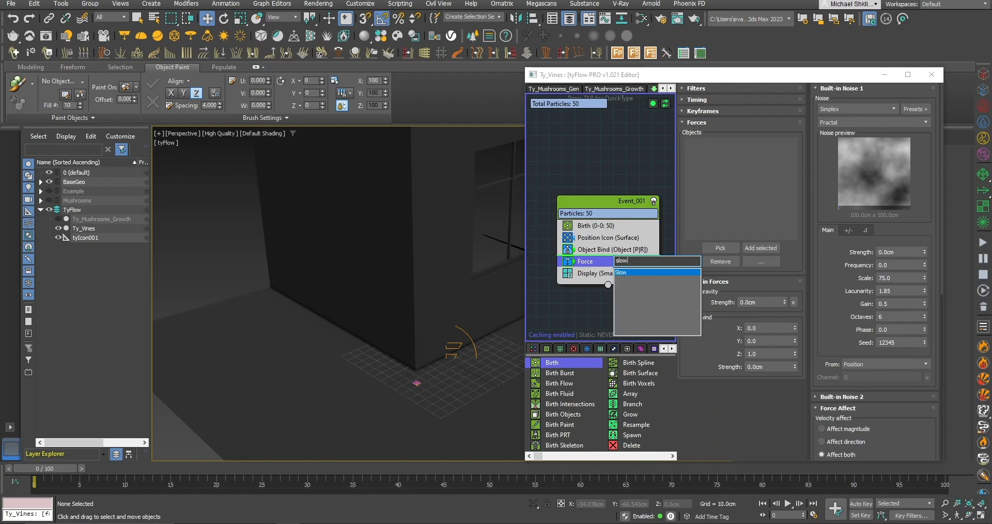
{"action": "key", "text": "Return"}
Add a Spline Paths operator to Event_001.
{"action": "key", "text": "Tab"}
{"action": "type", "text": "spliun"}
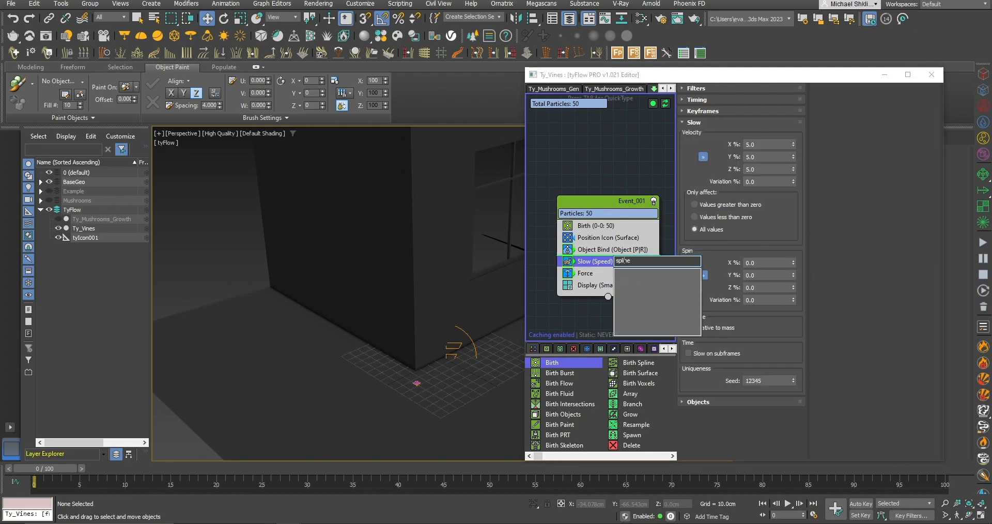
{"action": "key", "text": "Return"}
Move Slow below Force, and set Force's first built-in noise to strength 50 cm, frequency 1 and scale 10.
{"action": "mouse_move", "coordinate": [596, 263]}
{"action": "left_mouse_down"}
{"action": "mouse_move", "coordinate": [602, 288]}
{"action": "mouse_move", "coordinate": [591, 278]}
{"action": "left_mouse_up"}
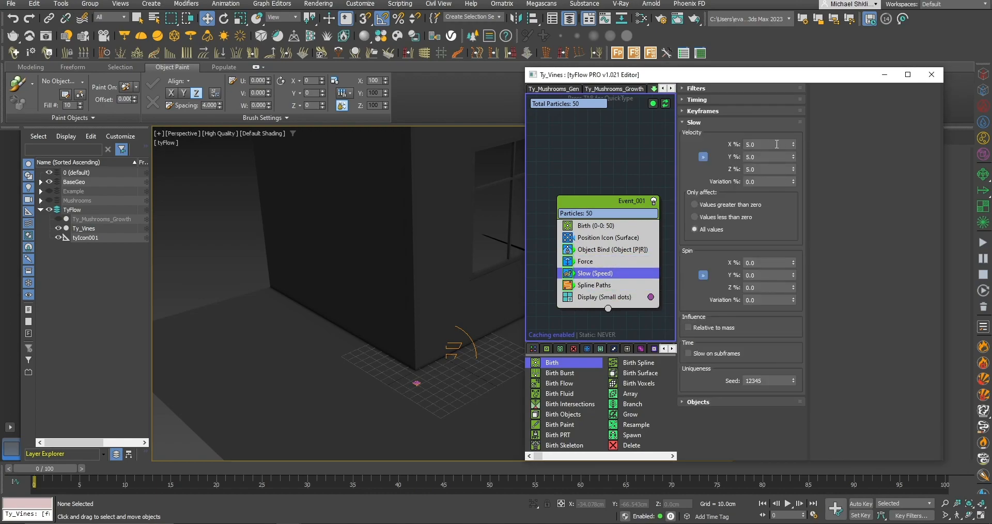
{"action": "left_click", "coordinate": [599, 261]}
{"action": "left_click_drag", "start_coordinate": [912, 252], "coordinate": [734, 257]}
{"action": "type", "text": "50"}
{"action": "key", "text": "Return"}
{"action": "double_click", "coordinate": [900, 278]}
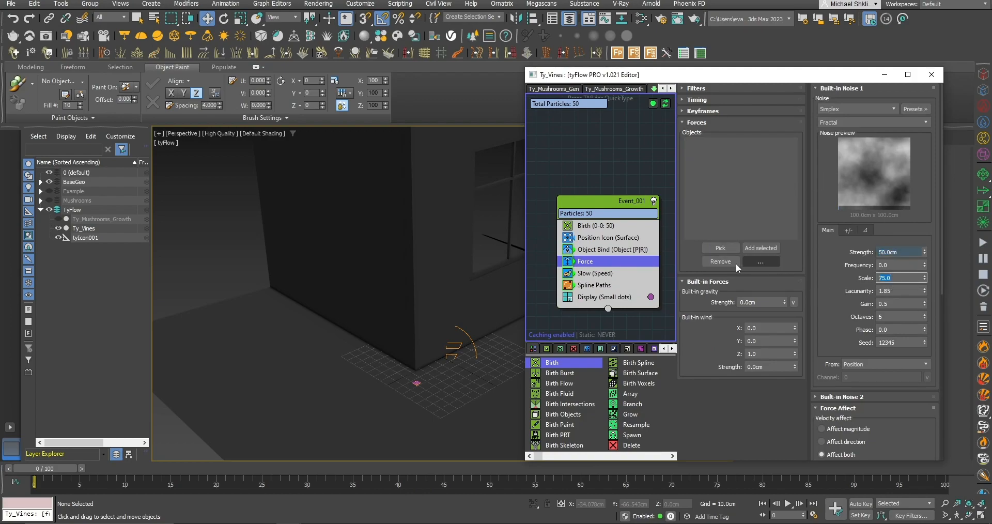
{"action": "type", "text": "10"}
{"action": "key", "text": "Return"}
{"action": "double_click", "coordinate": [899, 265]}
{"action": "type", "text": "1"}
{"action": "key", "text": "Return"}
Change Object Bind's sample type, lock and snap the particles to the surface, and set the sticky friction to 0%.
{"action": "left_click_drag", "start_coordinate": [594, 249], "coordinate": [602, 248]}
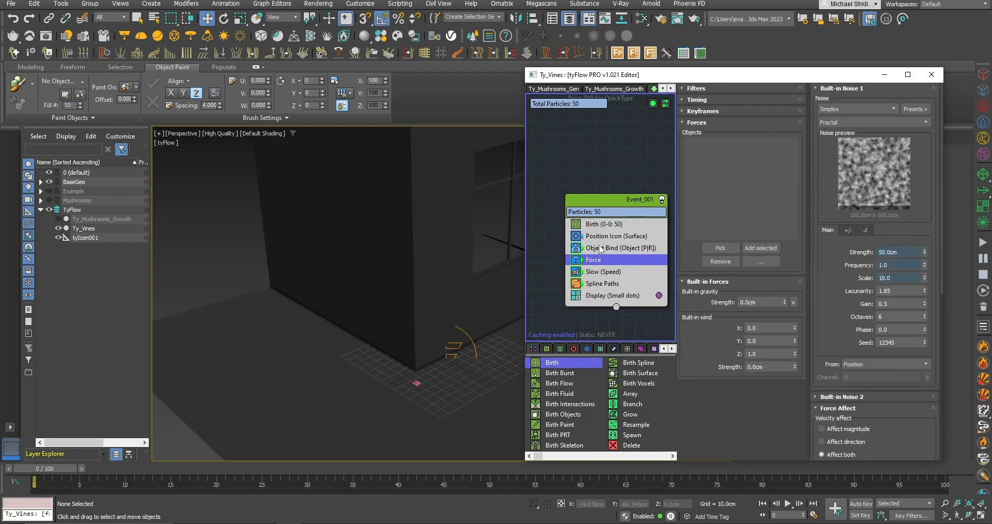
{"action": "left_click", "coordinate": [705, 383]}
{"action": "left_click", "coordinate": [714, 413]}
{"action": "left_click", "coordinate": [713, 344]}
{"action": "left_click", "coordinate": [716, 356]}
{"action": "double_click", "coordinate": [892, 123]}
{"action": "type", "text": "0"}
{"action": "key", "text": "Return"}
Create a new spline object for the Spline Paths operator, using Trajectories mode.
{"action": "middle_click_drag", "start_coordinate": [615, 314], "coordinate": [613, 282]}
{"action": "left_click", "coordinate": [593, 244]}
{"action": "left_click", "coordinate": [594, 251]}
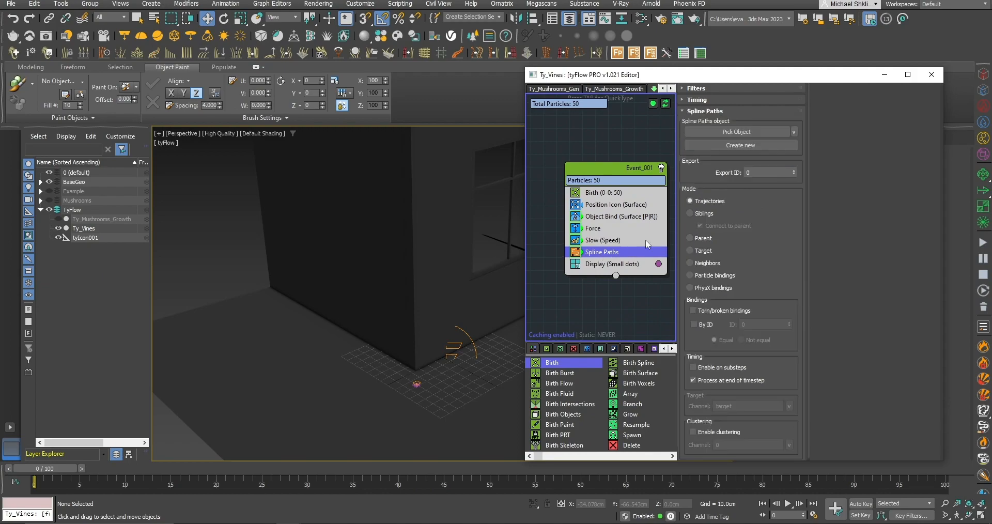
{"action": "left_click", "coordinate": [733, 145]}
Go to frame 40 and examine the vine splines spreading around the building corner.
{"action": "left_click_drag", "start_coordinate": [17, 467], "coordinate": [392, 438]}
{"action": "middle_click_drag", "start_coordinate": [401, 415], "coordinate": [537, 267]}
{"action": "key", "text": "w"}
{"action": "scroll", "coordinate": [398, 323], "scroll_direction": "up", "scroll_amount": 2}
Delete the Spline Paths operator from the event and the tySplines001 object from the scene.
{"action": "key", "text": "Delete"}
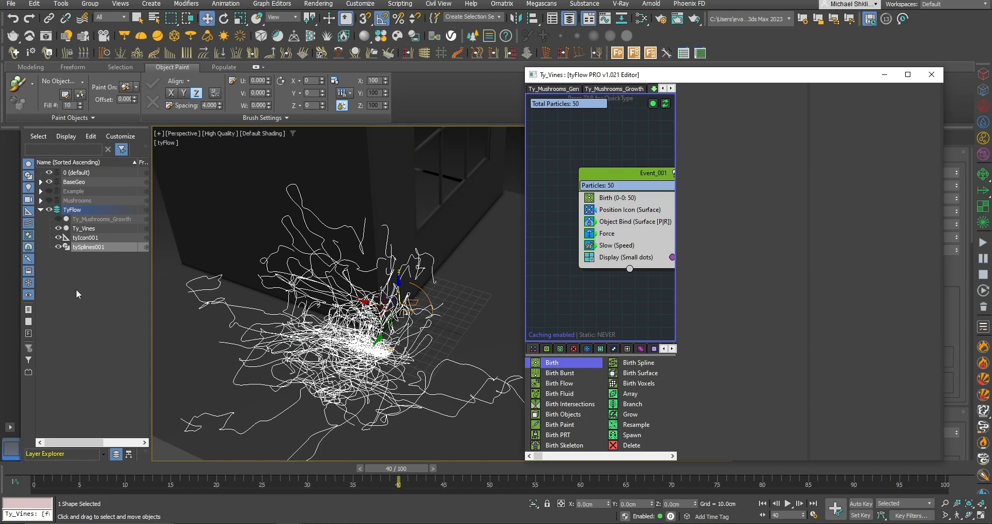
{"action": "left_click", "coordinate": [83, 246]}
{"action": "key", "text": "Delete"}
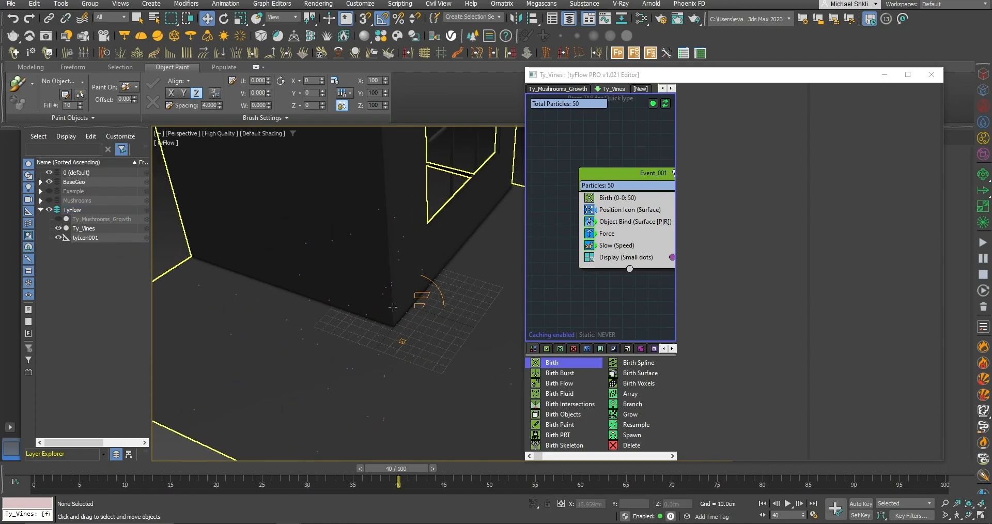
Add a Spawn operator below Slow and send its spawned particles to a new event.
{"action": "key", "text": "Tab"}
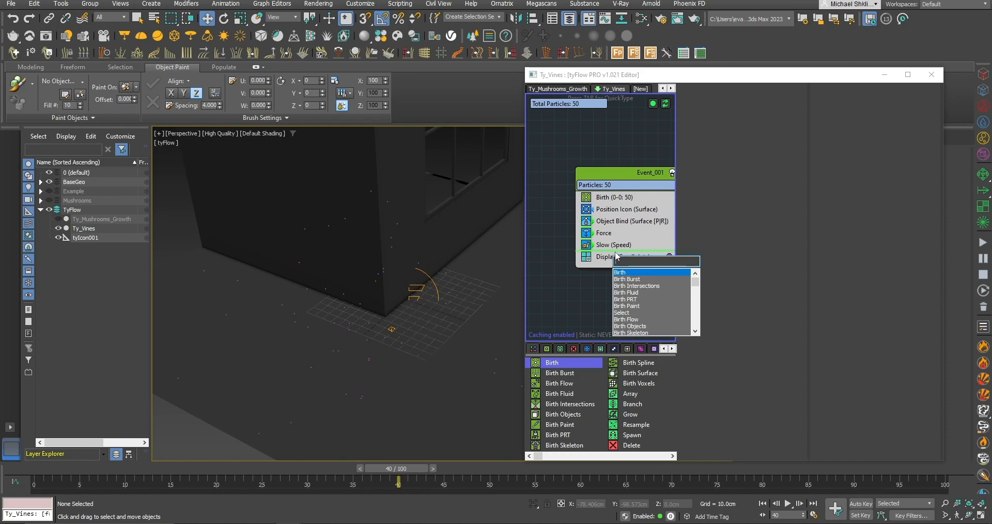
{"action": "type", "text": "spawn"}
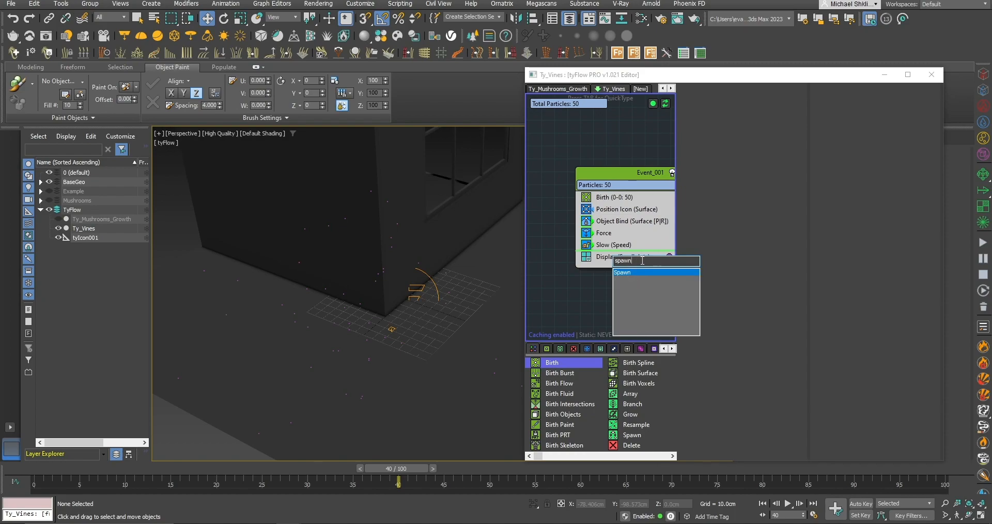
{"action": "key", "text": "Return"}
{"action": "left_click_drag", "start_coordinate": [591, 248], "coordinate": [604, 273]}
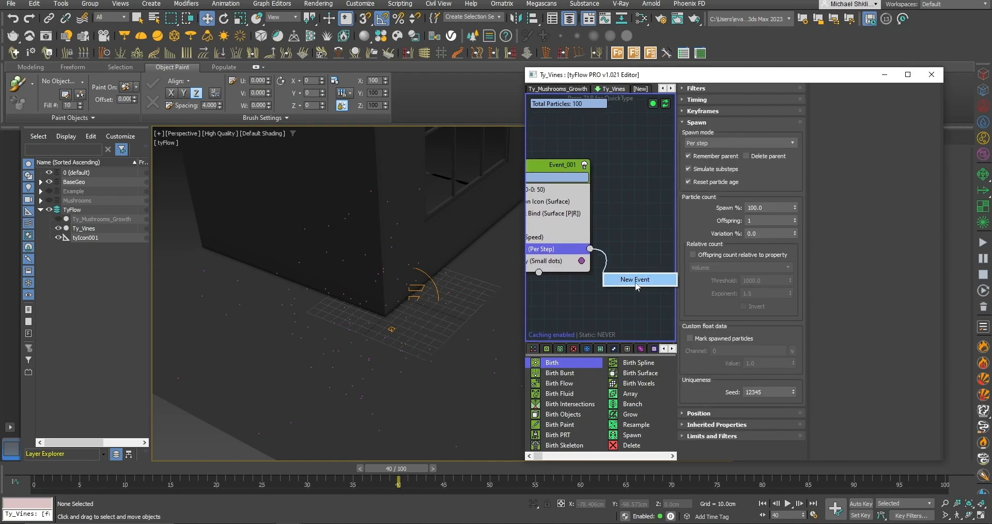
{"action": "left_click", "coordinate": [635, 280]}
{"action": "middle_click_drag", "start_coordinate": [613, 280], "coordinate": [663, 261]}
Set the Spawn mode to By travel distance with a step size of 3 cm.
{"action": "left_click", "coordinate": [620, 260]}
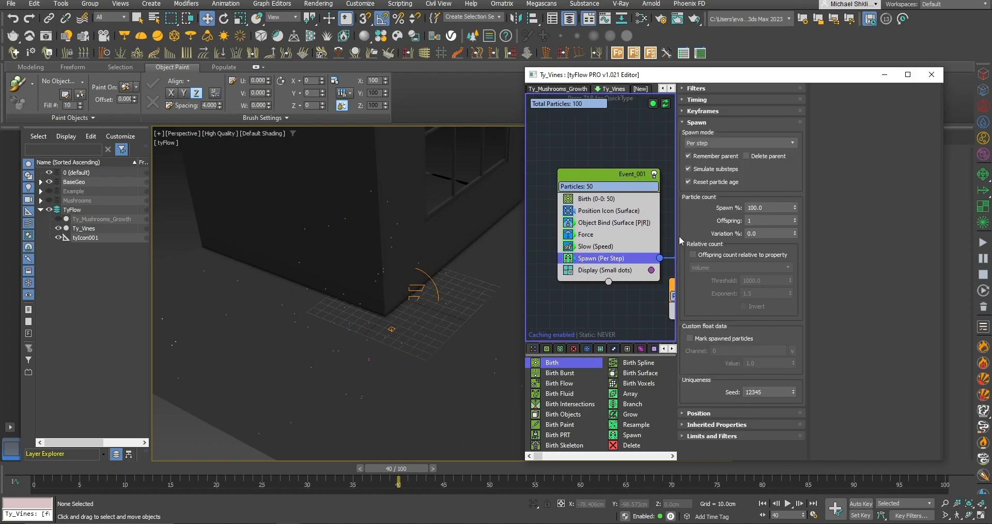
{"action": "left_click", "coordinate": [744, 138]}
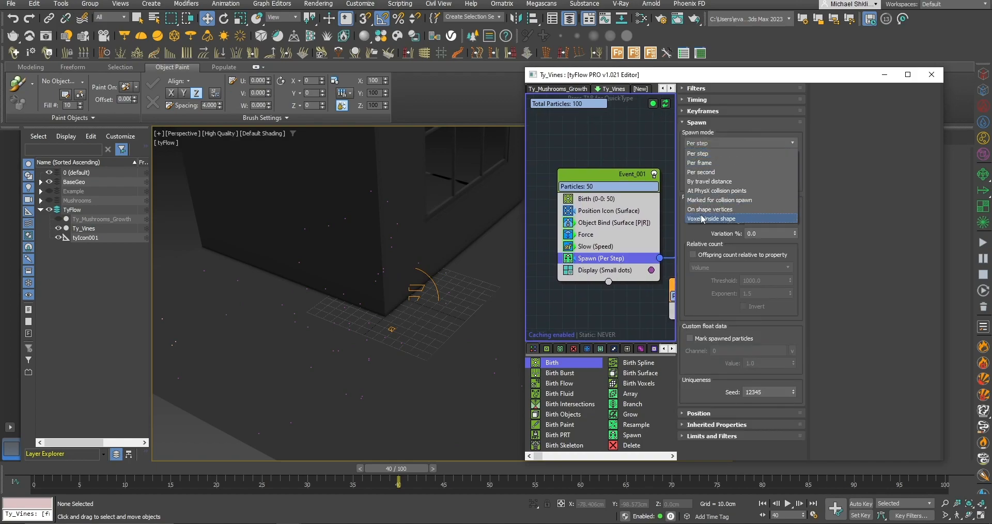
{"action": "left_click", "coordinate": [722, 182]}
{"action": "double_click", "coordinate": [774, 203]}
{"action": "type", "text": "3"}
{"action": "key", "text": "Return"}
{"action": "middle_click_drag", "start_coordinate": [620, 260], "coordinate": [597, 267]}
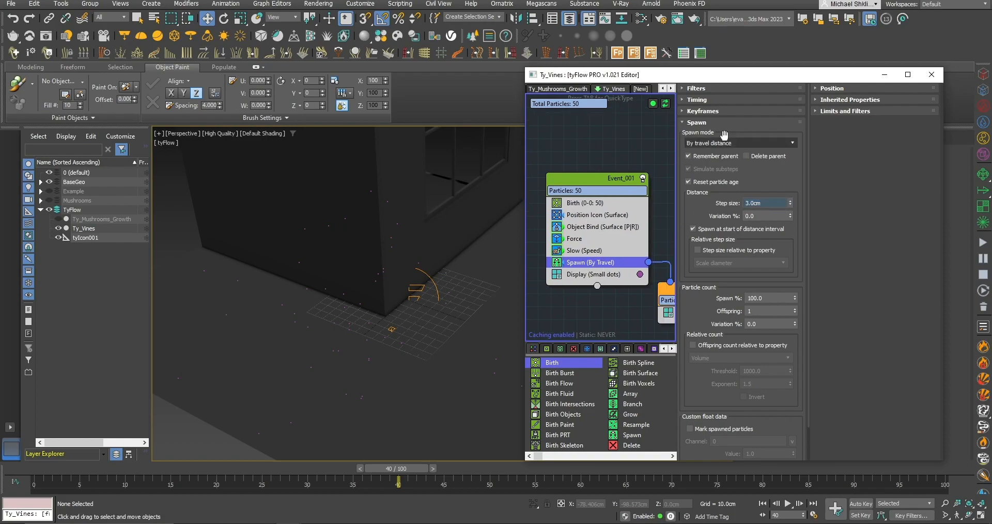
Set the Spawn operator's timing to Continuous.
{"action": "left_click", "coordinate": [697, 100]}
{"action": "left_click", "coordinate": [724, 112]}
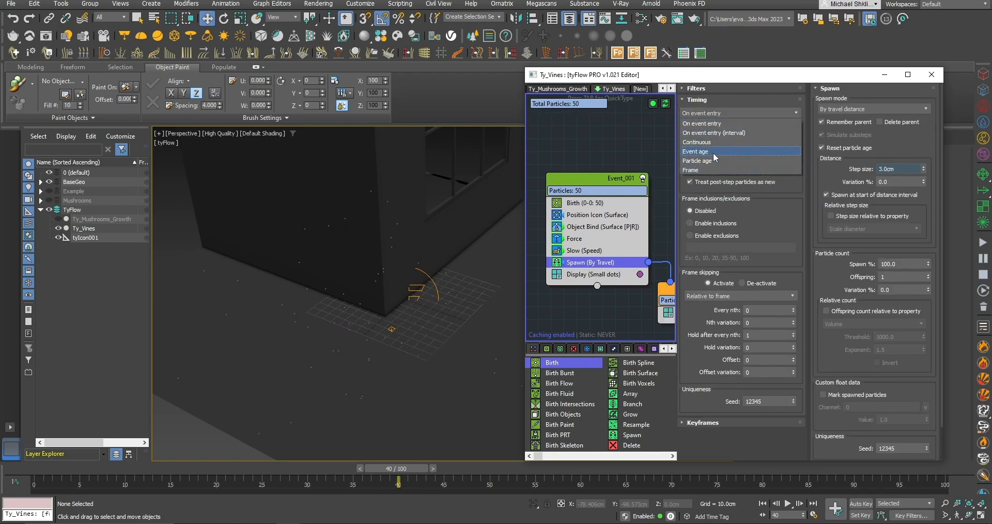
{"action": "left_click", "coordinate": [713, 142]}
{"action": "left_click", "coordinate": [711, 100]}
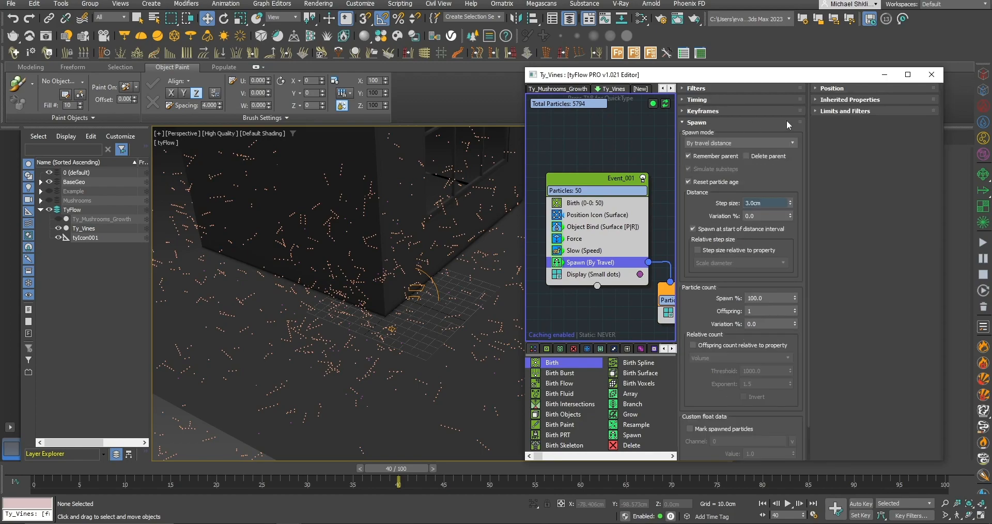
Set Spawn's inherited spin and inherited velocity to 0%, and inspect the resulting particle trails up close.
{"action": "left_click", "coordinate": [847, 99]}
{"action": "right_click", "coordinate": [928, 263]}
{"action": "right_click", "coordinate": [928, 314]}
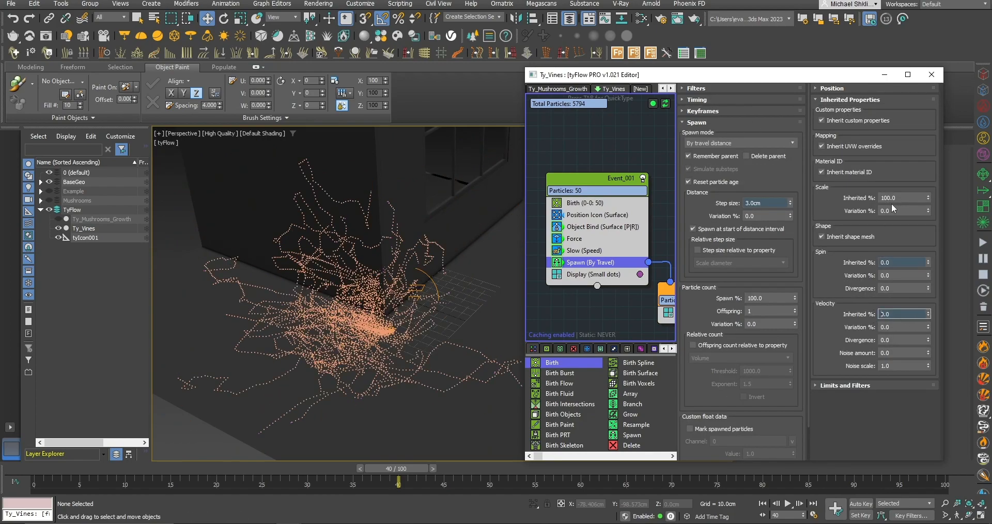
{"action": "middle_click_drag", "start_coordinate": [591, 281], "coordinate": [597, 264]}
{"action": "middle_click_drag", "start_coordinate": [377, 300], "coordinate": [392, 333], "text": "alt"}
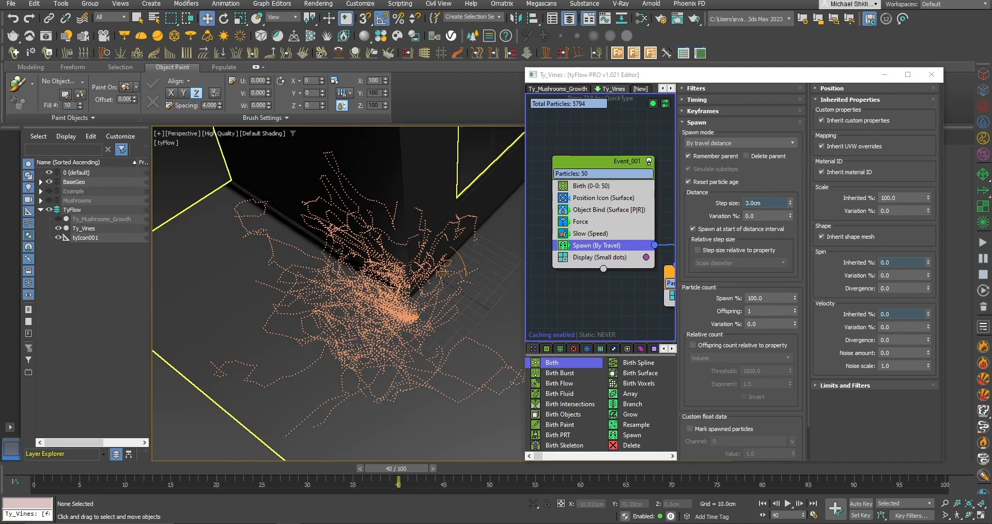
{"action": "scroll", "coordinate": [372, 310], "scroll_direction": "up", "scroll_amount": 5}
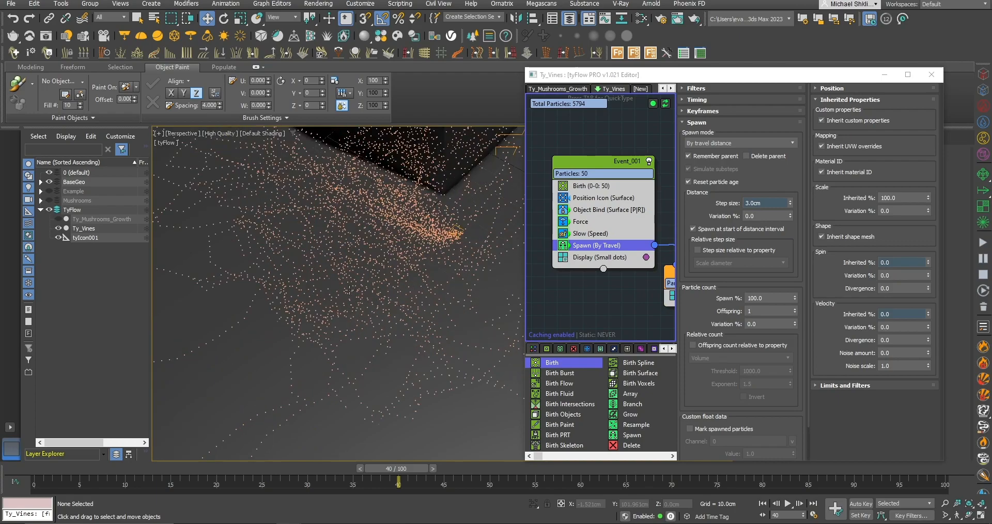
Add a Spline Paths operator in Siblings mode to Event_002 and create a new spline object for it.
{"action": "middle_click_drag", "start_coordinate": [563, 269], "coordinate": [448, 259]}
{"action": "middle_click_drag", "start_coordinate": [600, 256], "coordinate": [601, 260]}
{"action": "key", "text": "Tab"}
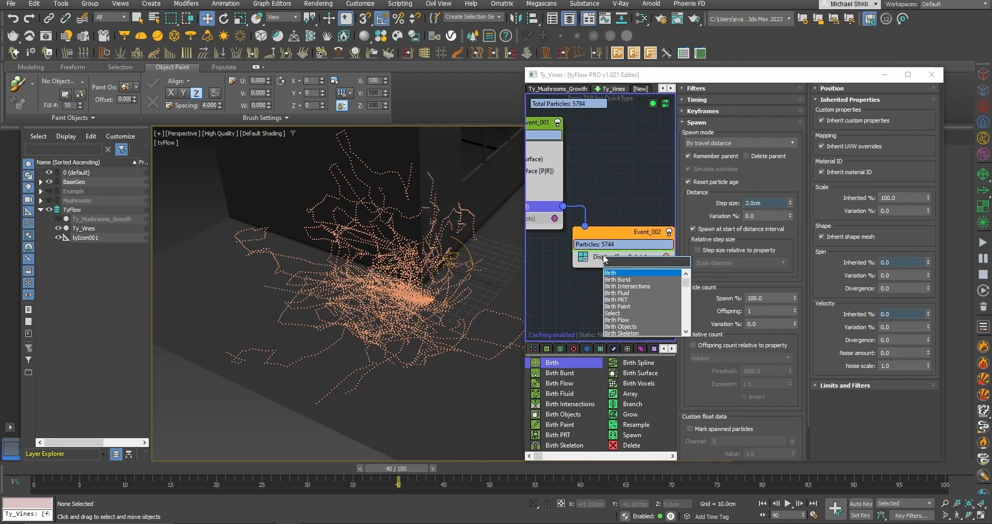
{"action": "type", "text": "spline"}
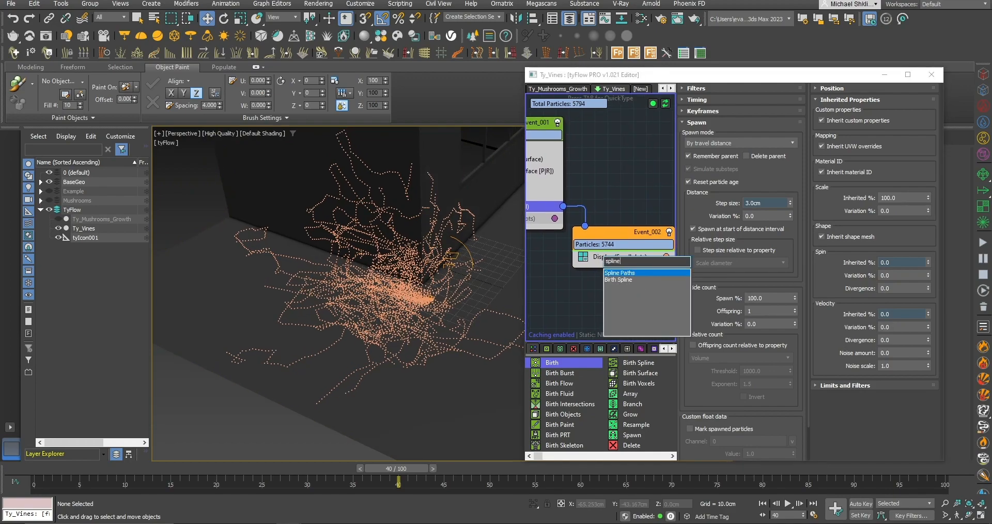
{"action": "key", "text": "Return"}
{"action": "left_click", "coordinate": [700, 214]}
{"action": "middle_click_drag", "start_coordinate": [625, 217], "coordinate": [635, 210]}
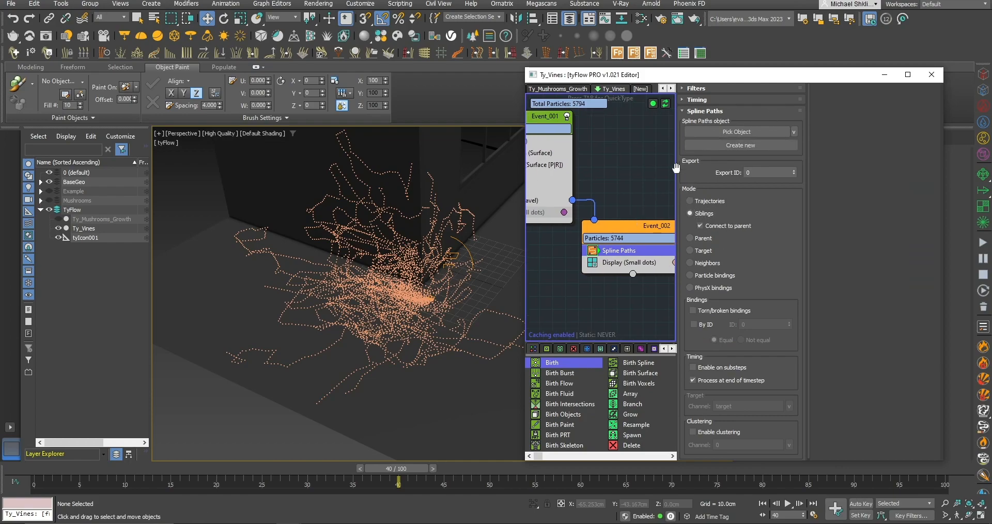
{"action": "left_click", "coordinate": [708, 146]}
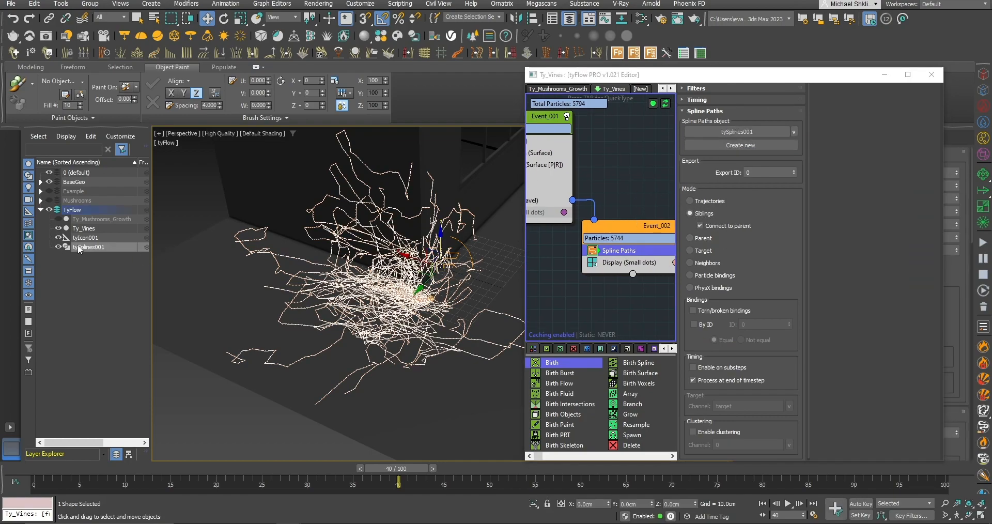
Move the flow editor clear of the modifier settings and apply a tySplineMesher modifier to tySplines001.
{"action": "left_click", "coordinate": [86, 282]}
{"action": "left_click_drag", "start_coordinate": [709, 74], "coordinate": [600, 374]}
{"action": "left_click", "coordinate": [418, 300]}
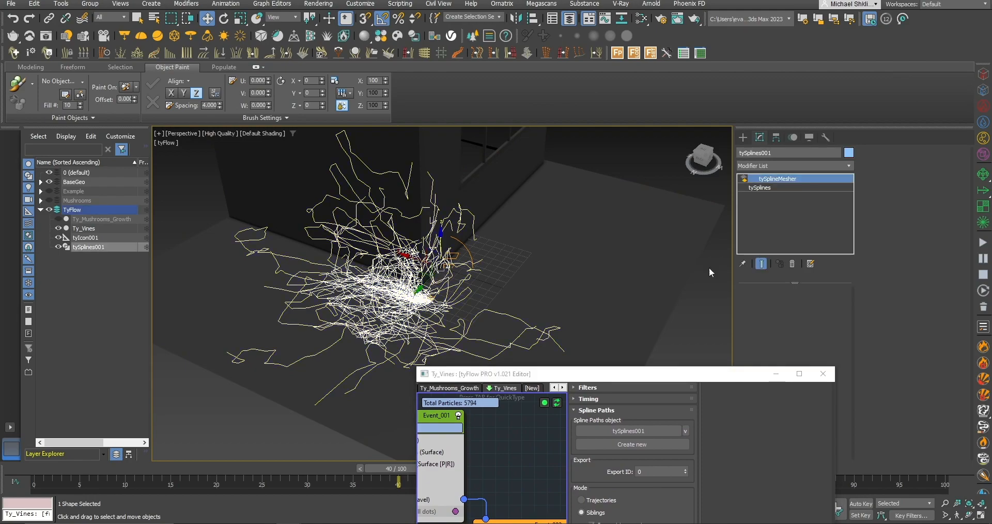
{"action": "left_click_drag", "start_coordinate": [907, 272], "coordinate": [889, 158]}
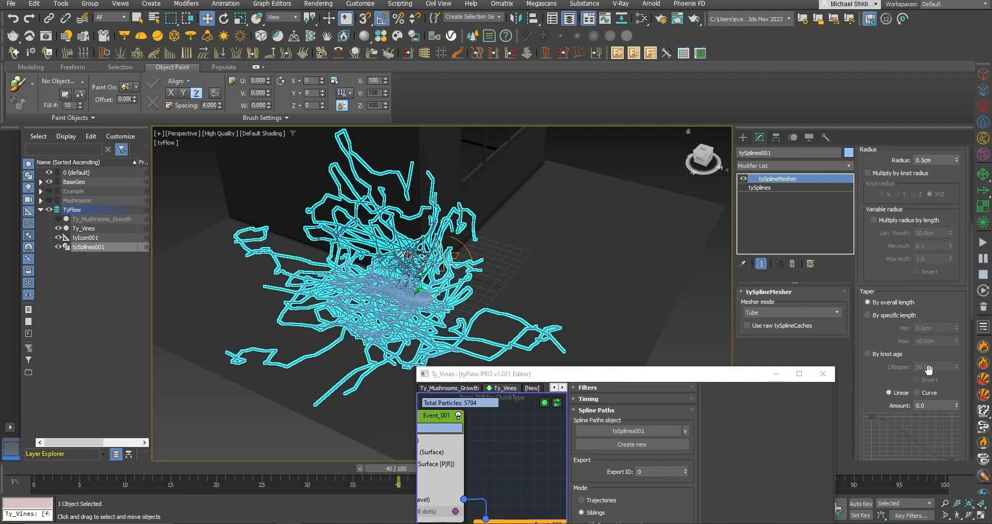
Give the tySplineMesher tubes a curve taper and set their radius to 1 cm.
{"action": "left_click", "coordinate": [927, 394]}
{"action": "left_click_drag", "start_coordinate": [877, 281], "coordinate": [877, 373]}
{"action": "left_click_drag", "start_coordinate": [937, 251], "coordinate": [878, 247]}
{"action": "type", "text": "1"}
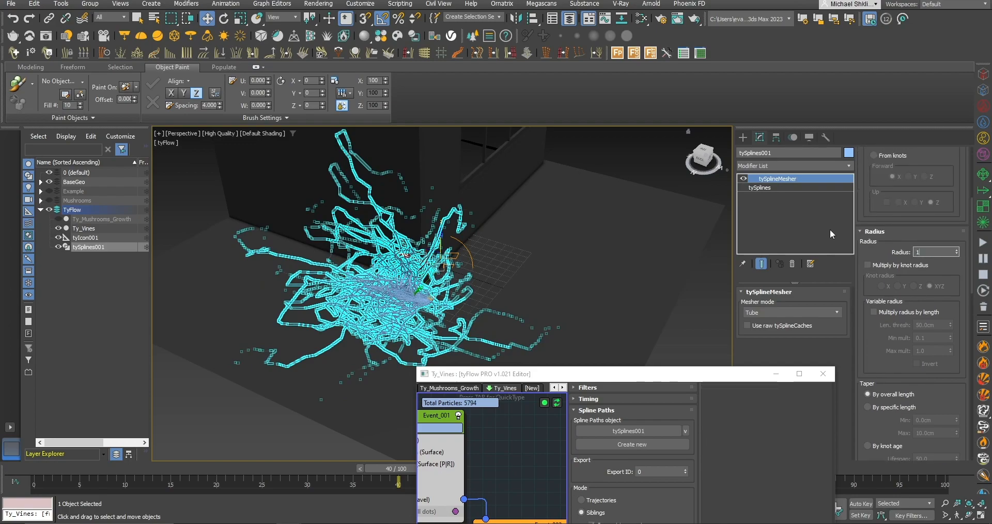
{"action": "key", "text": "Return"}
Change the meshed spline object's colour to orange, rename it Ty_Spline_Vines and deselect it.
{"action": "left_click", "coordinate": [848, 153]}
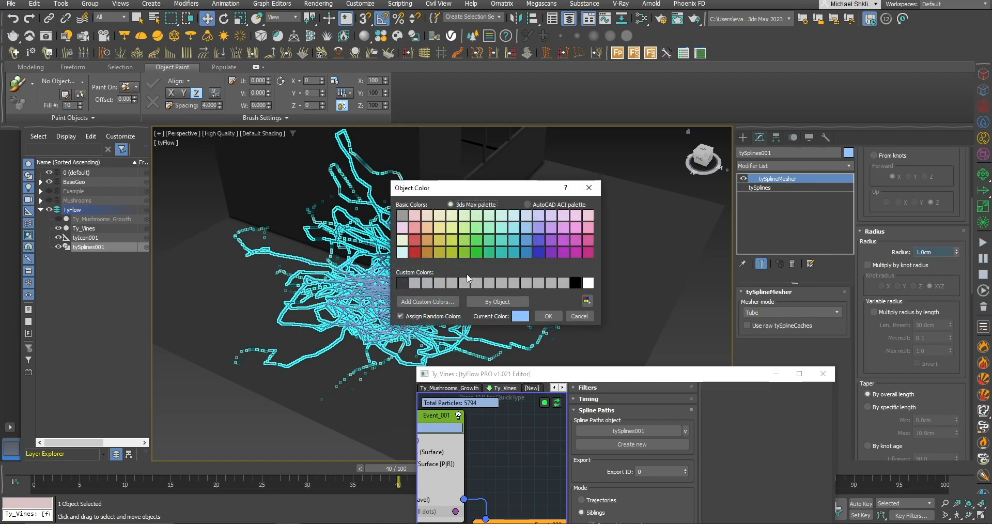
{"action": "left_click", "coordinate": [426, 240]}
{"action": "left_click", "coordinate": [549, 316]}
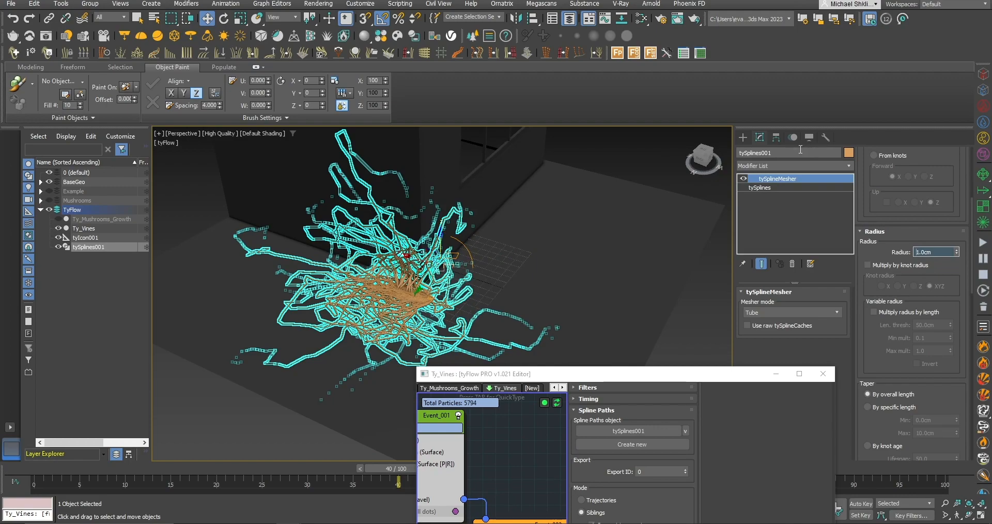
{"action": "type", "text": "Ty_Spline_"}
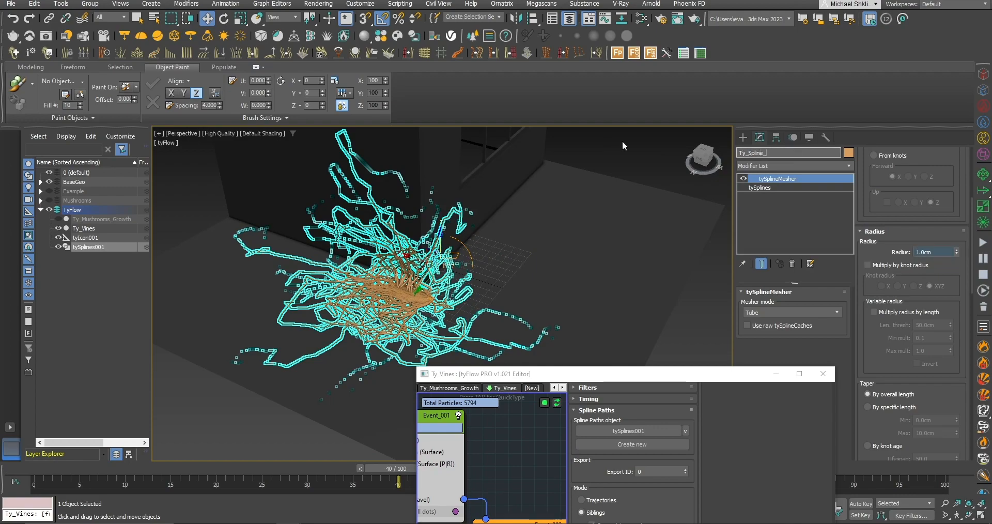
{"action": "type", "text": "Vines"}
{"action": "key", "text": "Return"}
{"action": "left_click", "coordinate": [646, 137]}
Move the flow editor clear of the vines and add a Particle Bind operator above Spline Paths in Event_002.
{"action": "left_click_drag", "start_coordinate": [554, 376], "coordinate": [688, 120]}
{"action": "middle_click_drag", "start_coordinate": [413, 286], "coordinate": [465, 315], "text": "alt"}
{"action": "middle_click_drag", "start_coordinate": [639, 294], "coordinate": [646, 307]}
{"action": "key", "text": "Tab"}
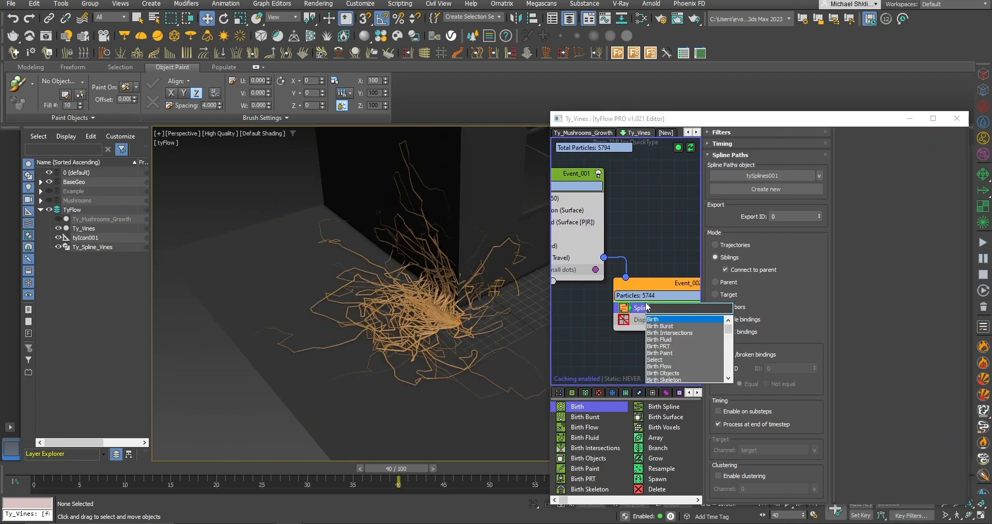
{"action": "type", "text": "bind"}
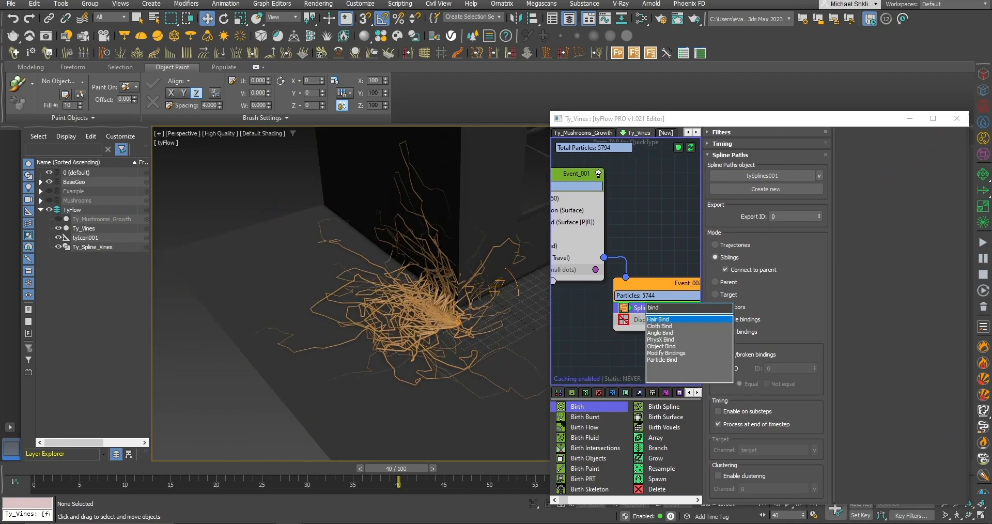
{"action": "key", "text": "Down"}
{"action": "key", "text": "Down"}
{"action": "key", "text": "Down"}
{"action": "key", "text": "Down"}
{"action": "key", "text": "Down"}
{"action": "key", "text": "Down"}
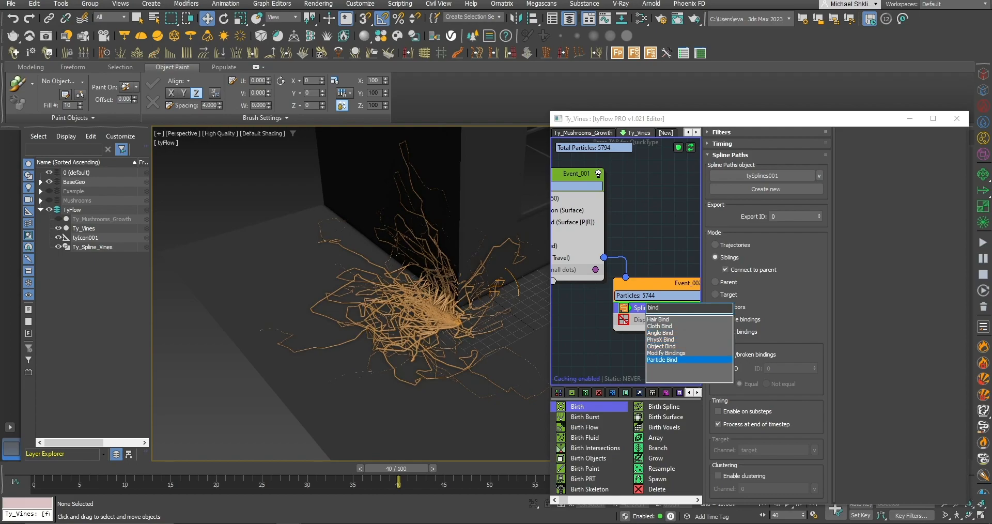
{"action": "key", "text": "Return"}
Go to frame 10 and set Particle Bind's family binding to bind to siblings.
{"action": "left_click_drag", "start_coordinate": [181, 469], "coordinate": [132, 470]}
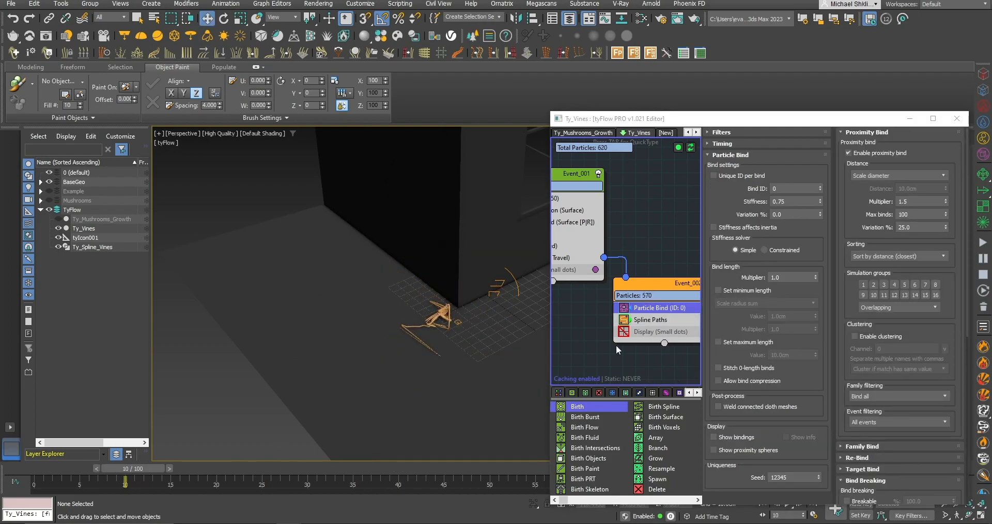
{"action": "left_click", "coordinate": [866, 132]}
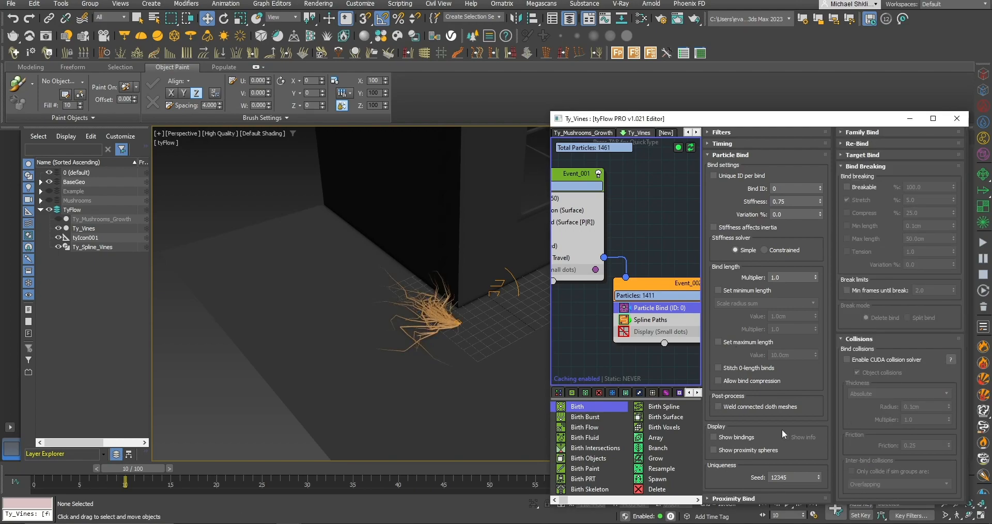
{"action": "left_click", "coordinate": [863, 132]}
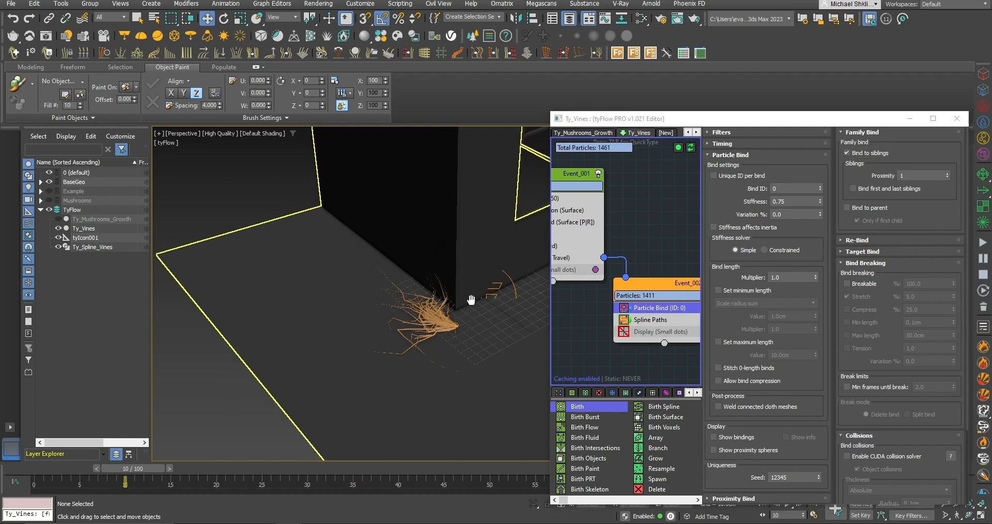
Add a Particle Physics operator between Particle Bind and Spline Paths in Event_002.
{"action": "left_click", "coordinate": [635, 319]}
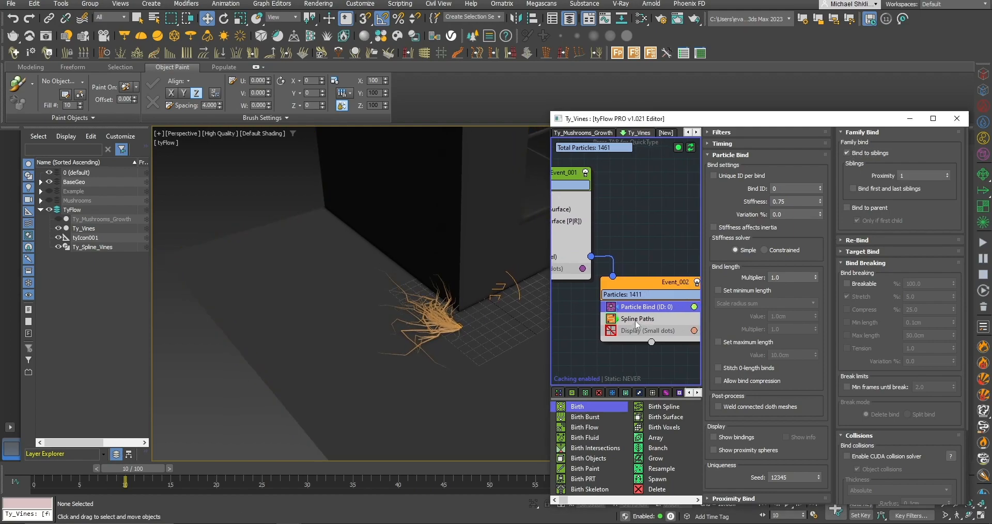
{"action": "left_click", "coordinate": [614, 309]}
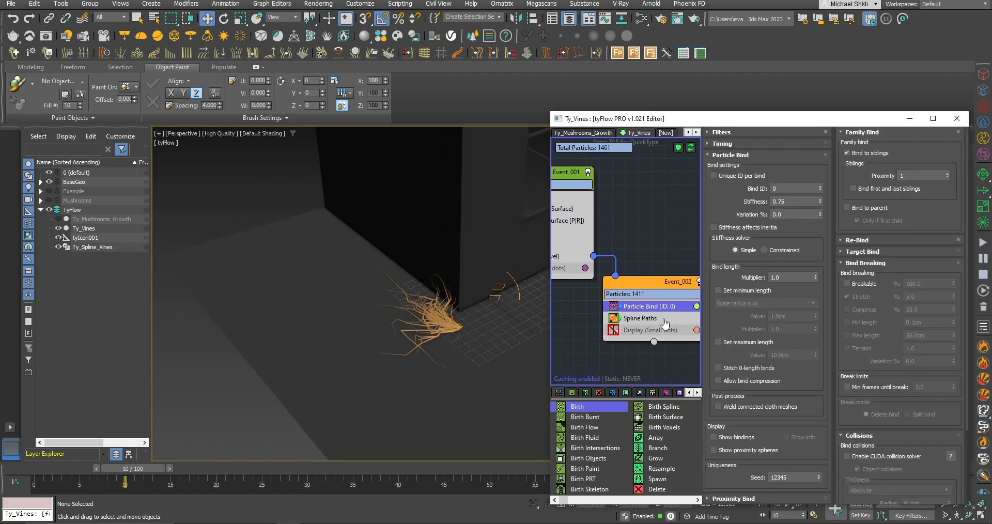
{"action": "key", "text": "Tab"}
{"action": "type", "text": "phys"}
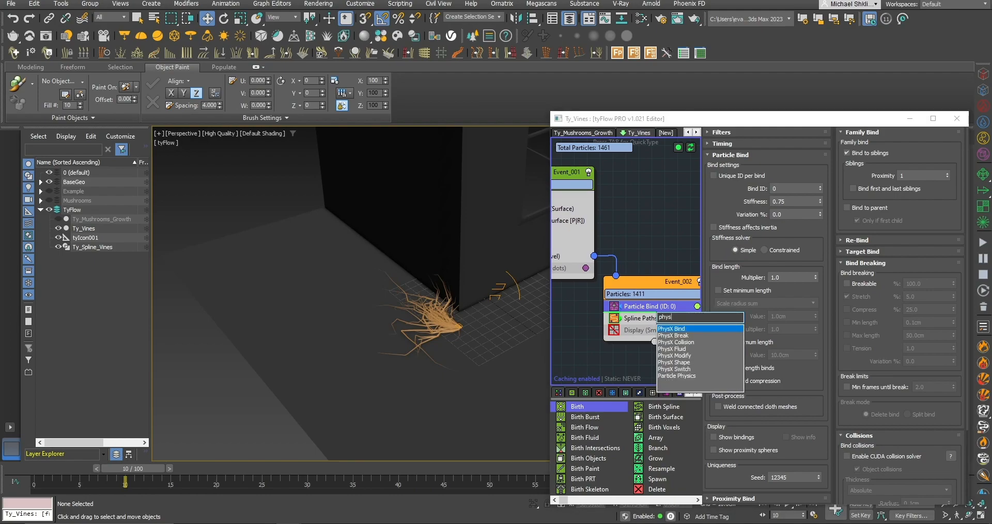
{"action": "key", "text": "Down"}
{"action": "key", "text": "Down"}
{"action": "key", "text": "Down"}
{"action": "key", "text": "Return"}
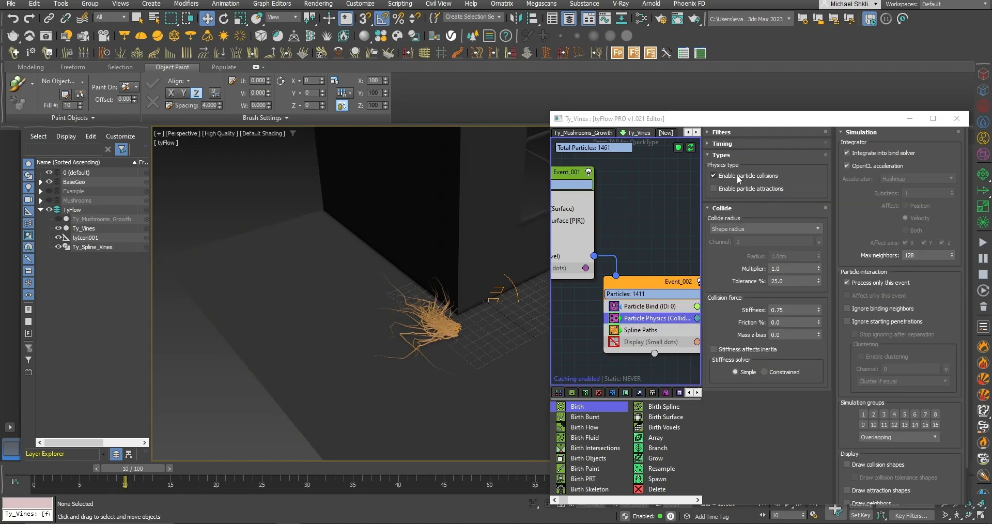
Disable particle collisions in Particle Physics, enable particle attractions and set the attraction strength to 0.05 cm.
{"action": "left_click", "coordinate": [738, 176]}
{"action": "left_click", "coordinate": [735, 189]}
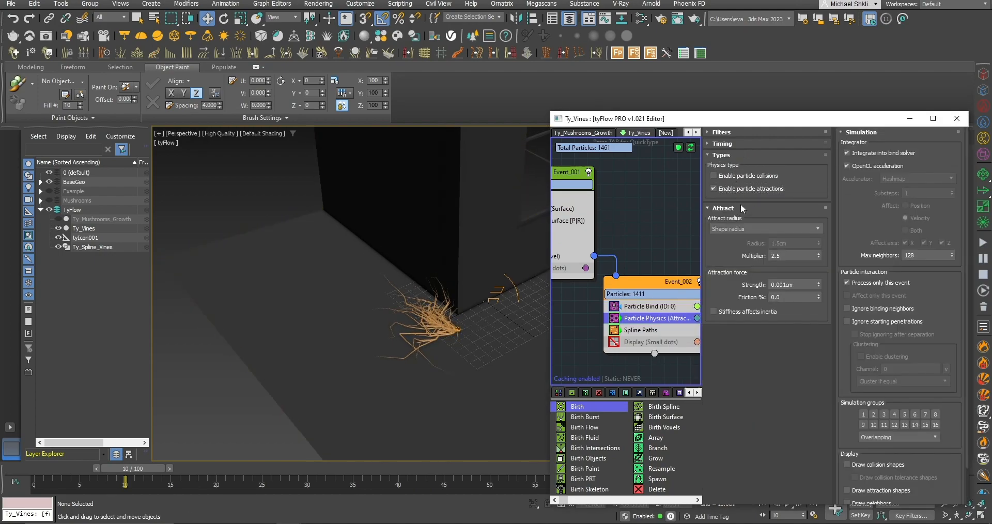
{"action": "type", "text": "5"}
{"action": "key", "text": "Return"}
Advance the simulation to frame 42 and examine how the attraction shapes the vines, near and far.
{"action": "middle_click_drag", "start_coordinate": [483, 327], "coordinate": [478, 324], "text": "alt"}
{"action": "left_click_drag", "start_coordinate": [155, 468], "coordinate": [417, 473]}
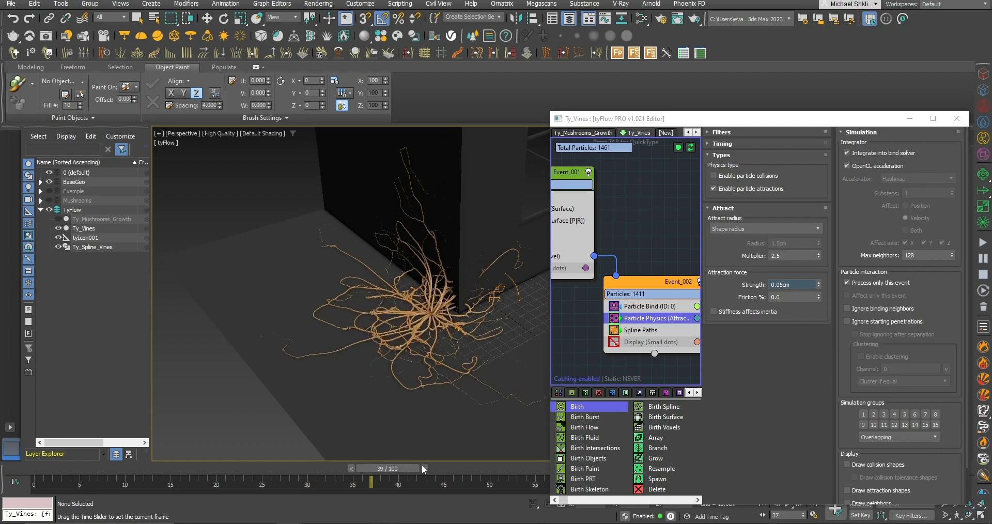
{"action": "middle_click_drag", "start_coordinate": [459, 361], "coordinate": [372, 362], "text": "alt"}
{"action": "scroll", "coordinate": [471, 375], "scroll_direction": "up", "scroll_amount": 4}
{"action": "scroll", "coordinate": [422, 361], "scroll_direction": "down", "scroll_amount": 5}
Add a Slow operator with 50% velocity on all axes above Spline Paths in Event_002, and return to frame 0.
{"action": "middle_click_drag", "start_coordinate": [635, 330], "coordinate": [630, 333]}
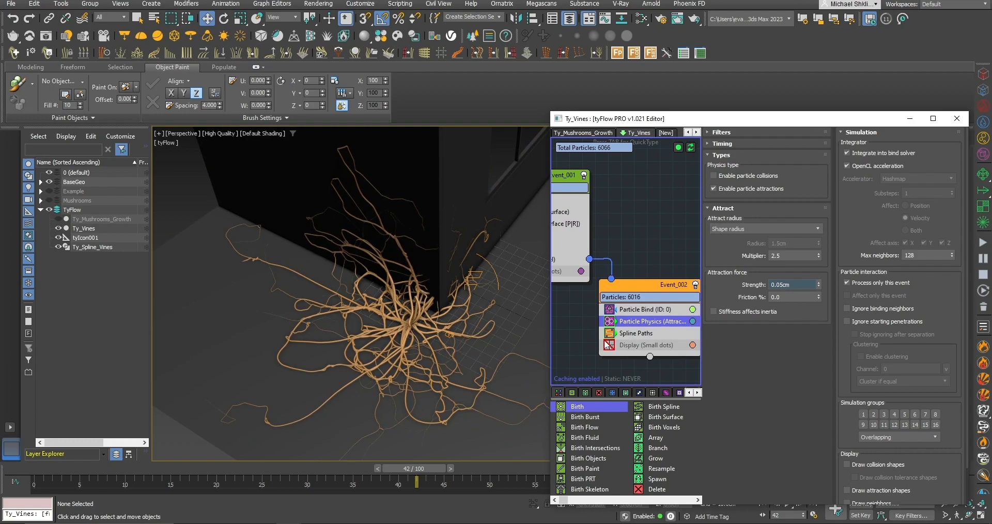
{"action": "mouse_move", "coordinate": [862, 377]}
{"action": "left_mouse_down"}
{"action": "mouse_move", "coordinate": [841, 261]}
{"action": "mouse_move", "coordinate": [845, 385]}
{"action": "left_mouse_up"}
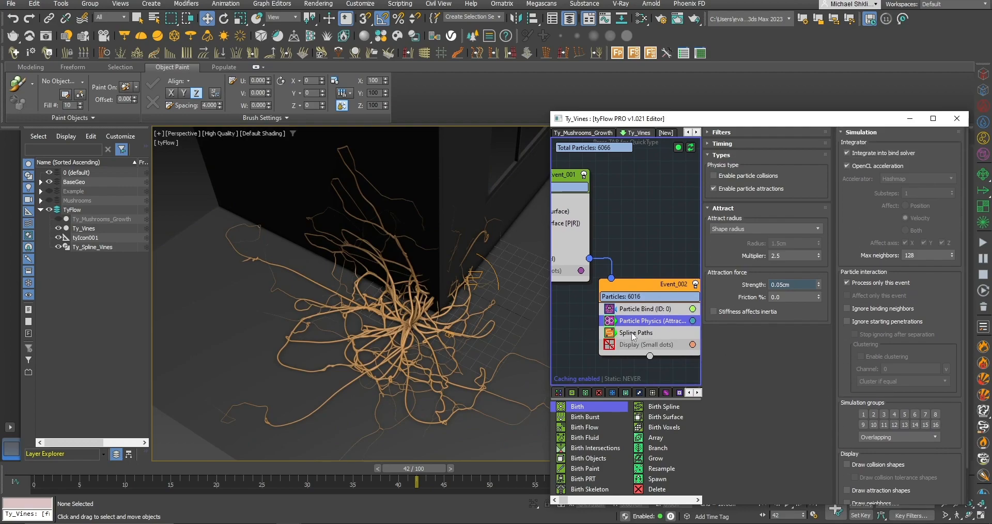
{"action": "key", "text": "Tab"}
{"action": "type", "text": "slow"}
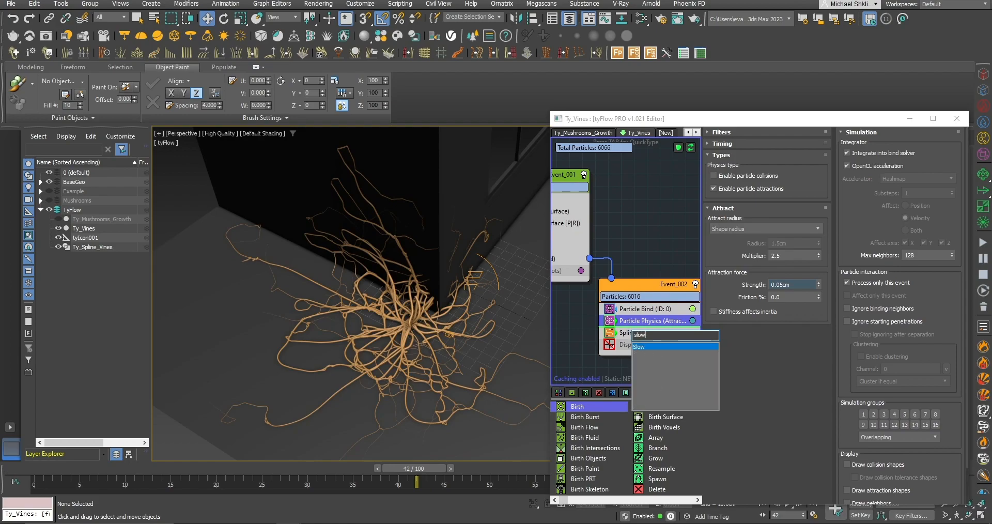
{"action": "key", "text": "Return"}
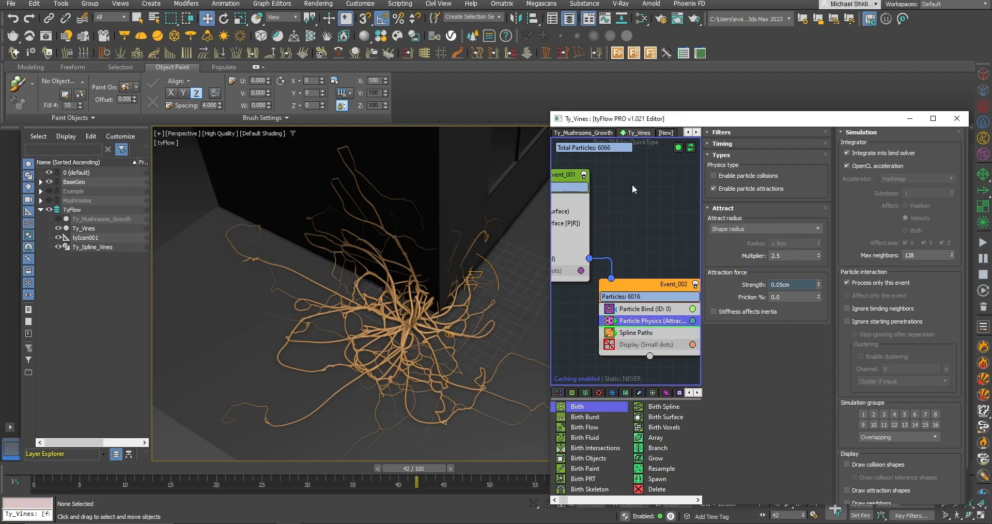
{"action": "left_click", "coordinate": [34, 468]}
{"action": "type", "text": "0"}
{"action": "key", "text": "Return"}
Add a Force operator between Particle Physics and Slow in Event_002.
{"action": "key", "text": "Tab"}
{"action": "type", "text": "forc"}
{"action": "key", "text": "Return"}
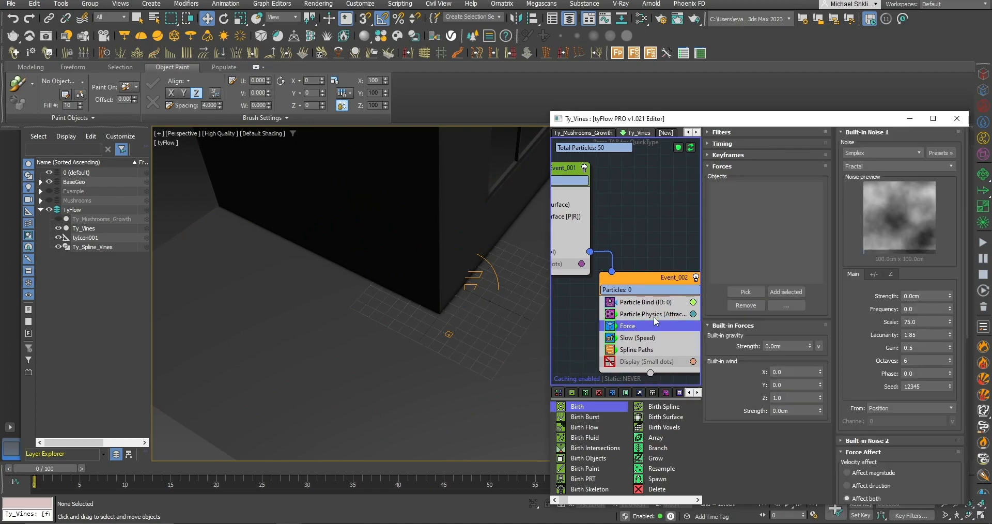
Set the Particle Physics operator's timing to Particle age.
{"action": "left_click", "coordinate": [650, 316]}
{"action": "left_click", "coordinate": [732, 144]}
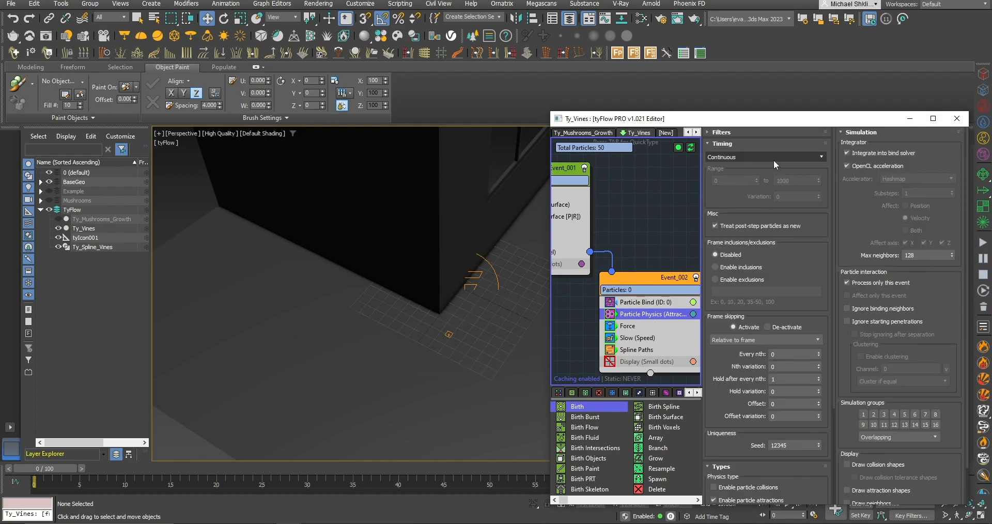
{"action": "left_click", "coordinate": [774, 158]}
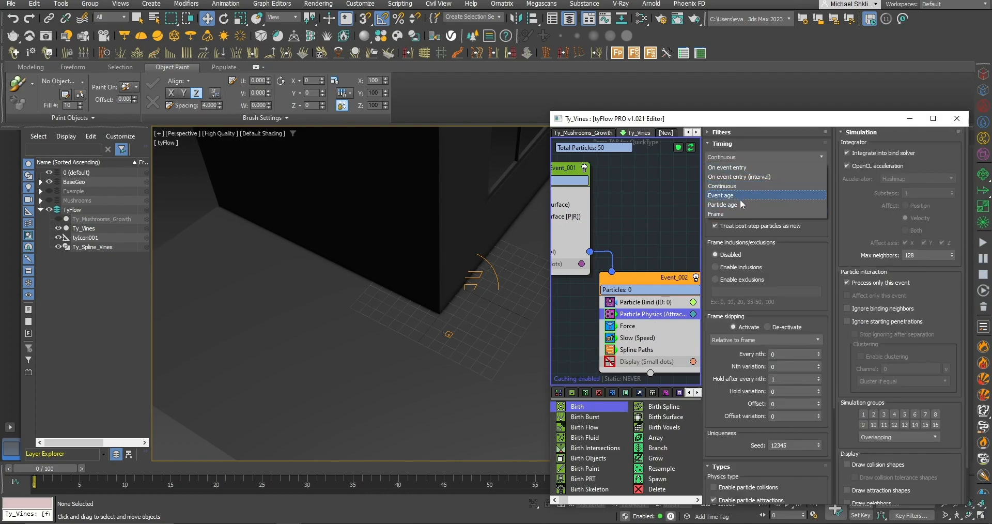
{"action": "left_click", "coordinate": [739, 205]}
Set the timing of Event_001's Force operator to Particle age with a range of 0 to 35.
{"action": "middle_click_drag", "start_coordinate": [635, 313], "coordinate": [712, 309]}
{"action": "left_click", "coordinate": [615, 164]}
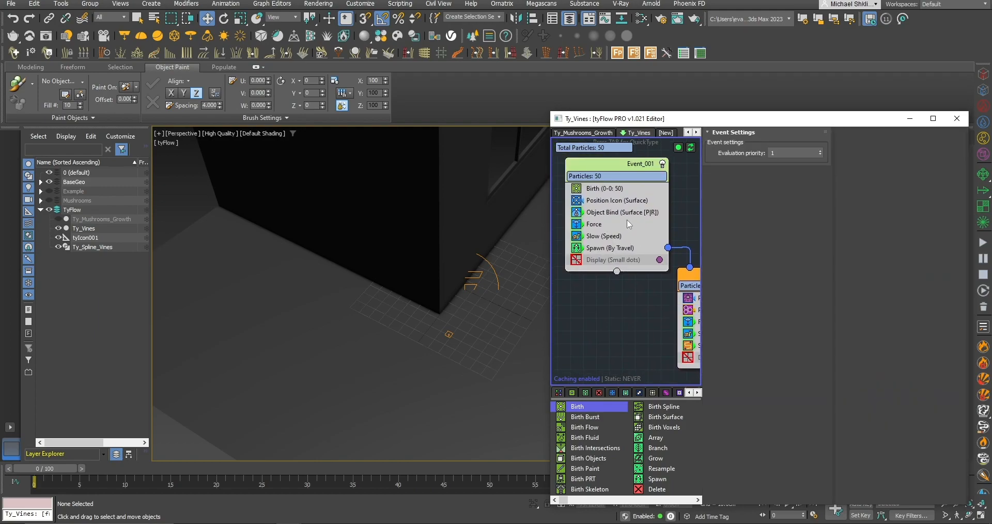
{"action": "left_click", "coordinate": [630, 223]}
{"action": "left_click", "coordinate": [770, 145]}
{"action": "left_click", "coordinate": [754, 157]}
{"action": "left_click", "coordinate": [738, 205]}
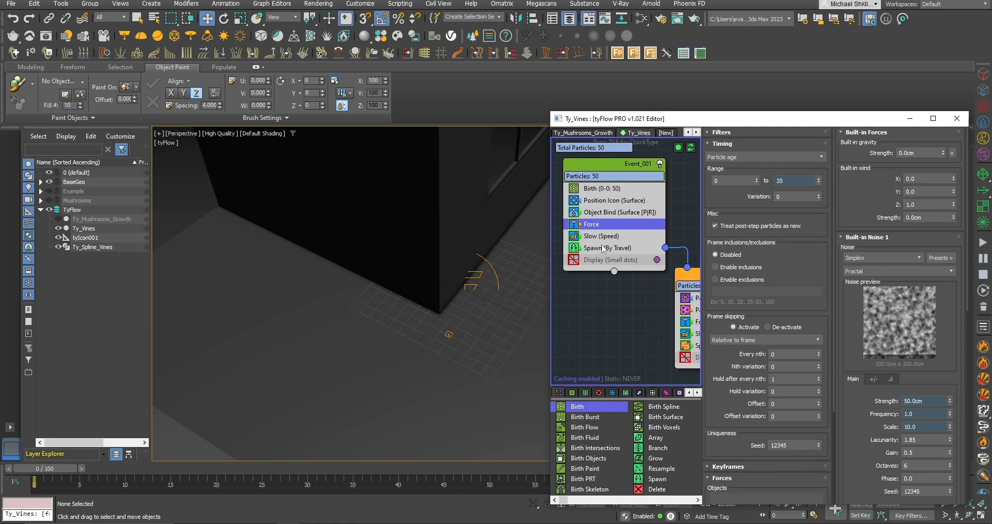
Add a Stop operator above Spawn in Event_001, with Frame timing and a range ending at 1000.
{"action": "middle_click_drag", "start_coordinate": [615, 239], "coordinate": [627, 244]}
{"action": "key", "text": "Tab"}
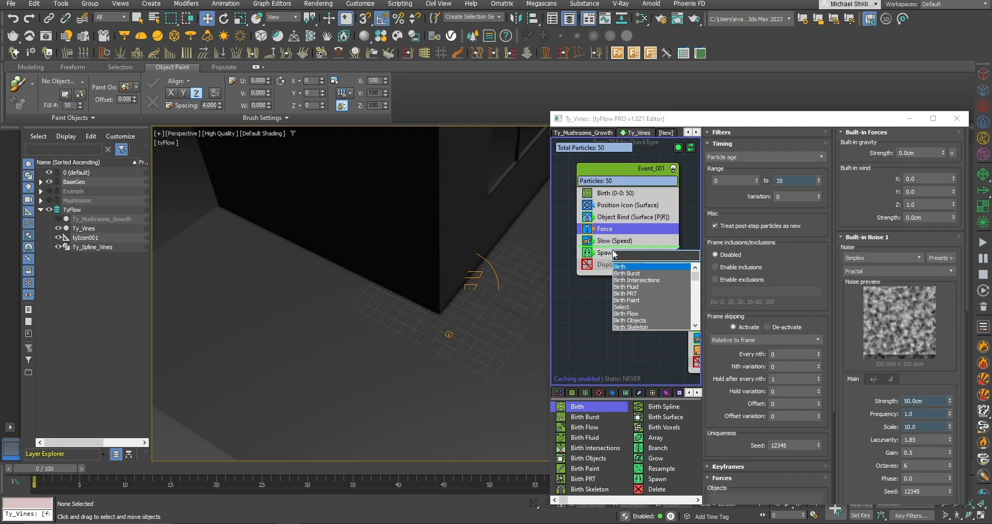
{"action": "type", "text": "stop"}
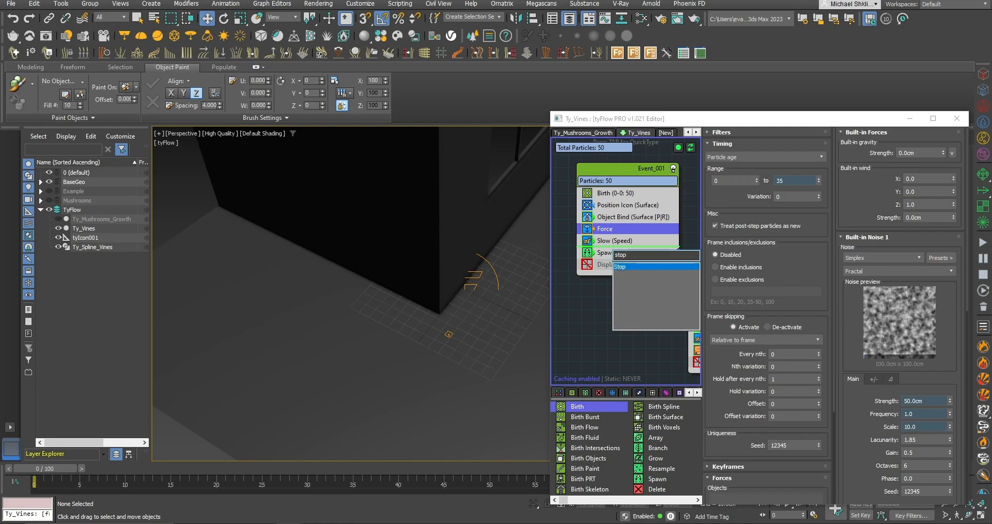
{"action": "key", "text": "Return"}
{"action": "left_click", "coordinate": [749, 144]}
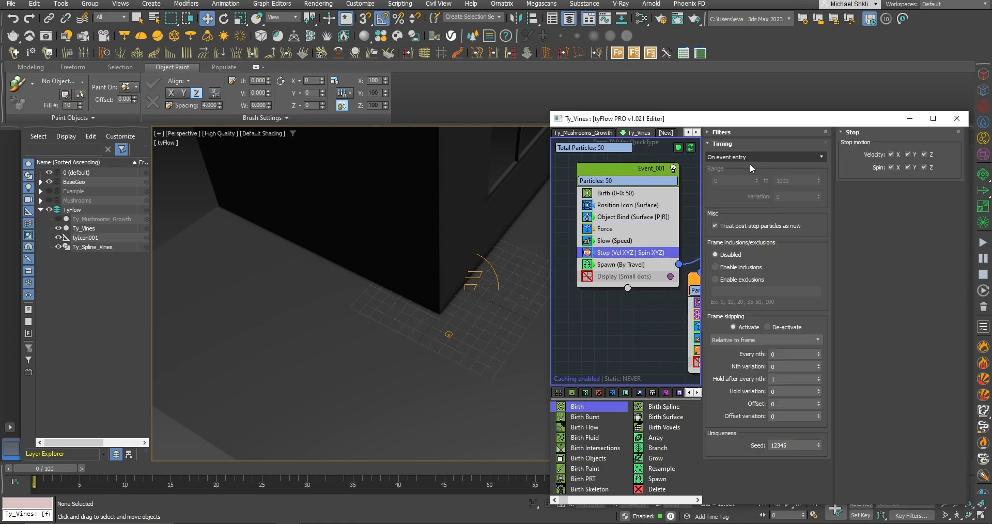
{"action": "left_click", "coordinate": [748, 157]}
{"action": "left_click", "coordinate": [721, 214]}
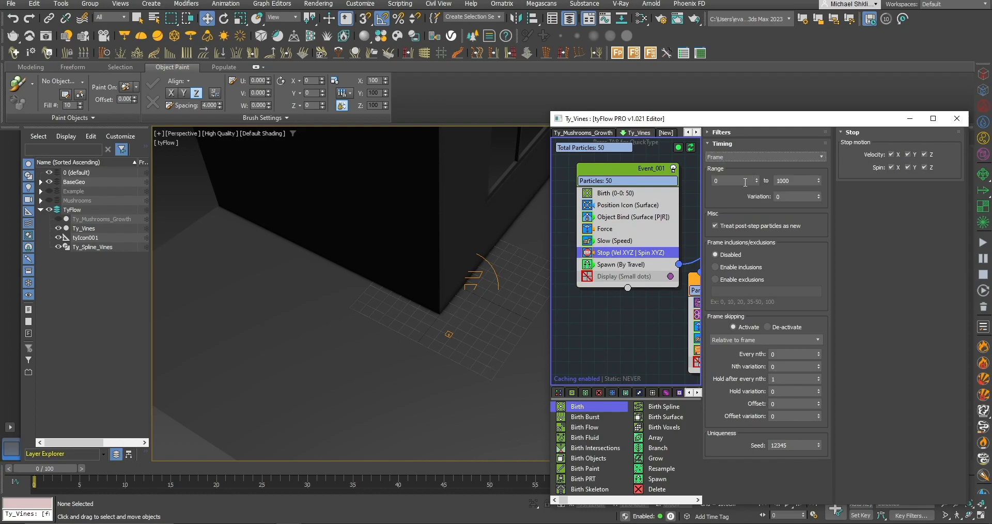
{"action": "key", "text": "Tab"}
{"action": "type", "text": "1000"}
Copy the Stop operator from Event_001 into Event_002 between Slow and Spline Paths.
{"action": "middle_click_drag", "start_coordinate": [635, 257], "coordinate": [594, 224]}
{"action": "scroll", "coordinate": [594, 226], "scroll_direction": "down", "scroll_amount": 1}
{"action": "left_click_drag", "start_coordinate": [701, 293], "coordinate": [664, 300], "text": "shift"}
{"action": "middle_click_drag", "start_coordinate": [695, 290], "coordinate": [622, 299]}
{"action": "scroll", "coordinate": [612, 306], "scroll_direction": "up", "scroll_amount": 1}
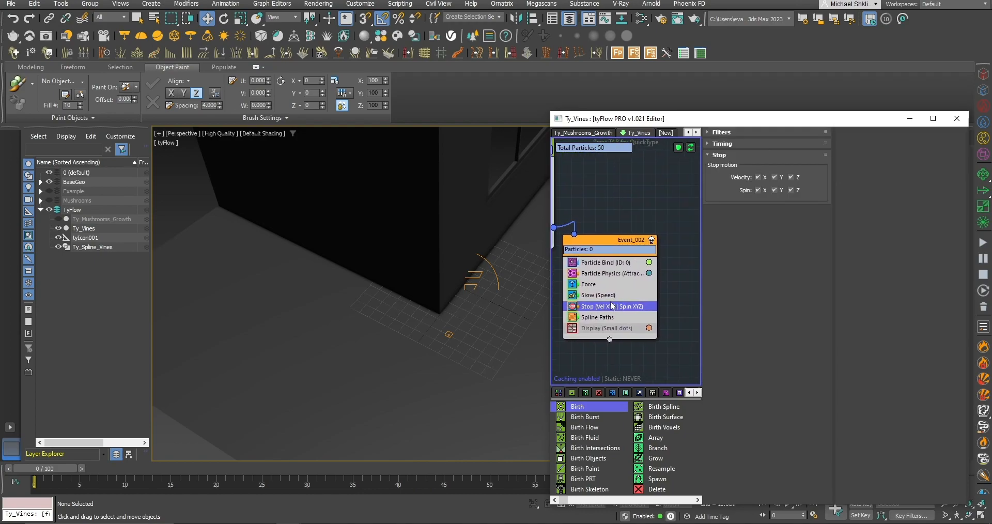
Set the first built-in noise of Event_002's Force to strength 1 cm, frequency 1 and scale 1.
{"action": "left_click", "coordinate": [595, 295]}
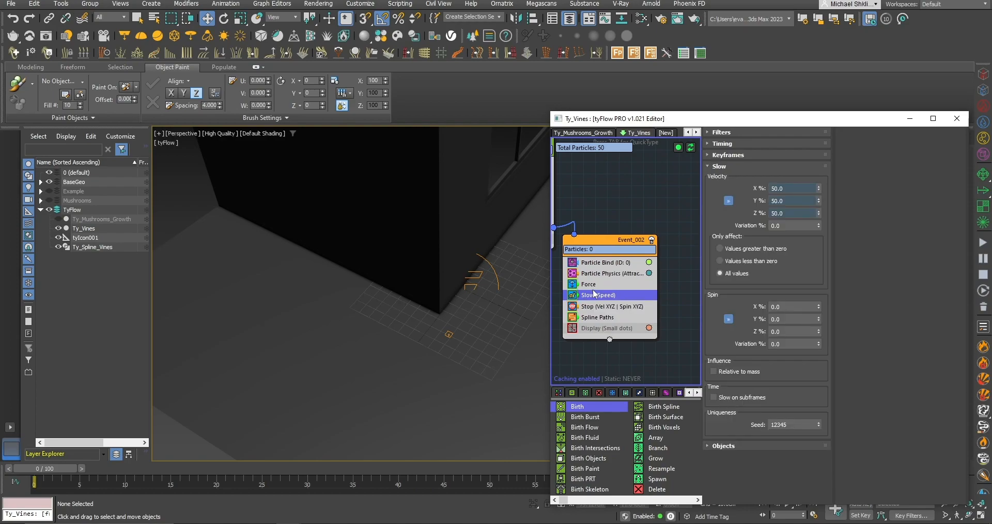
{"action": "left_click", "coordinate": [596, 285]}
{"action": "type", "text": "1"}
{"action": "double_click", "coordinate": [912, 322]}
{"action": "type", "text": "1"}
{"action": "double_click", "coordinate": [912, 309]}
{"action": "type", "text": "1"}
Set the built-in wind strength of Event_001's Force operator to 1 cm.
{"action": "middle_click_drag", "start_coordinate": [591, 297], "coordinate": [612, 286]}
{"action": "left_click", "coordinate": [610, 201]}
{"action": "scroll", "coordinate": [766, 368], "scroll_direction": "down", "scroll_amount": 5}
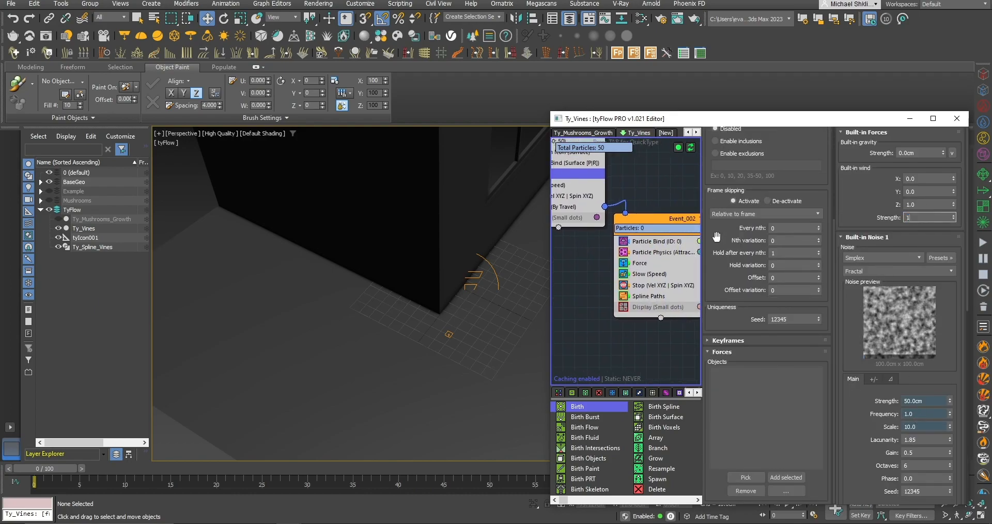
{"action": "middle_click_drag", "start_coordinate": [619, 216], "coordinate": [612, 226]}
Advance the simulation to frame 42 and inspect the vine network up close along the wall.
{"action": "left_click", "coordinate": [633, 273]}
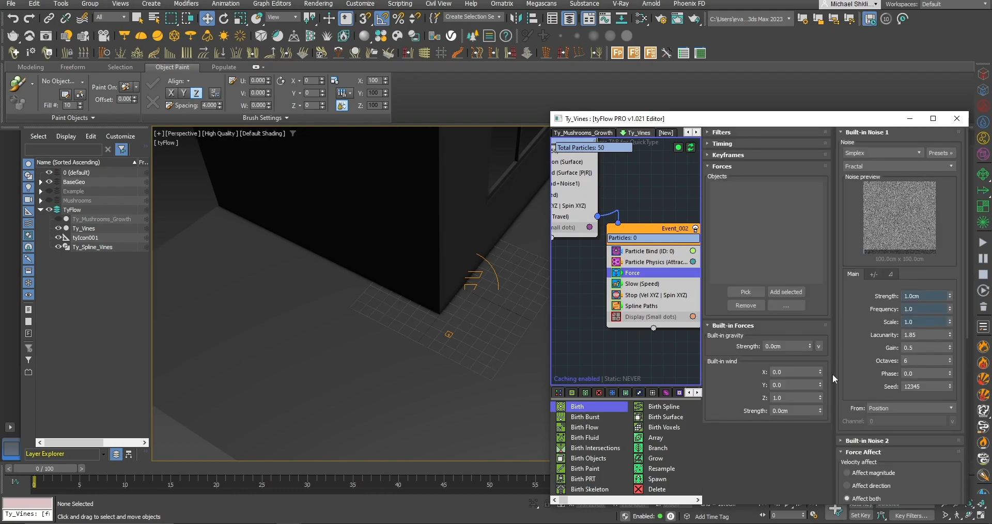
{"action": "left_click_drag", "start_coordinate": [54, 470], "coordinate": [426, 456]}
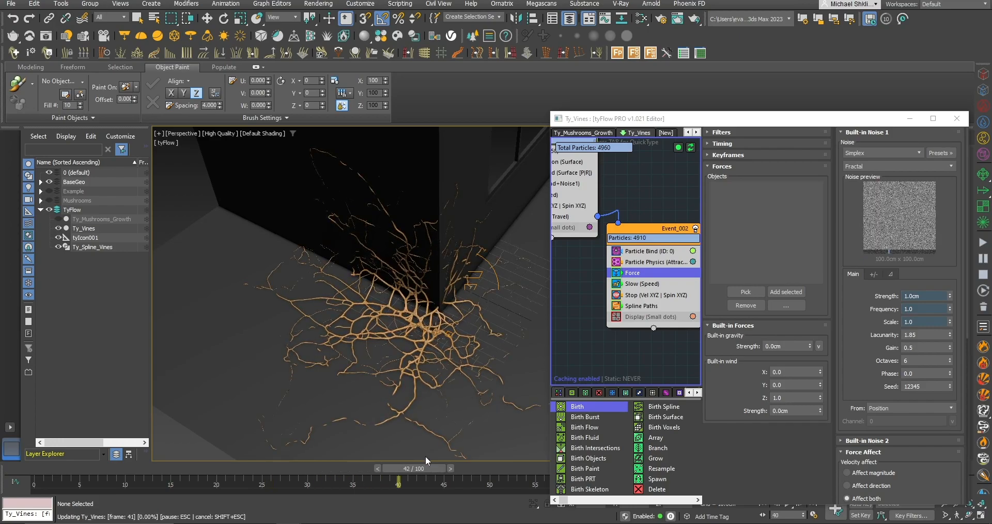
{"action": "key", "text": "w"}
{"action": "middle_click_drag", "start_coordinate": [443, 320], "coordinate": [384, 252], "text": "alt"}
{"action": "scroll", "coordinate": [411, 270], "scroll_direction": "up", "scroll_amount": 4}
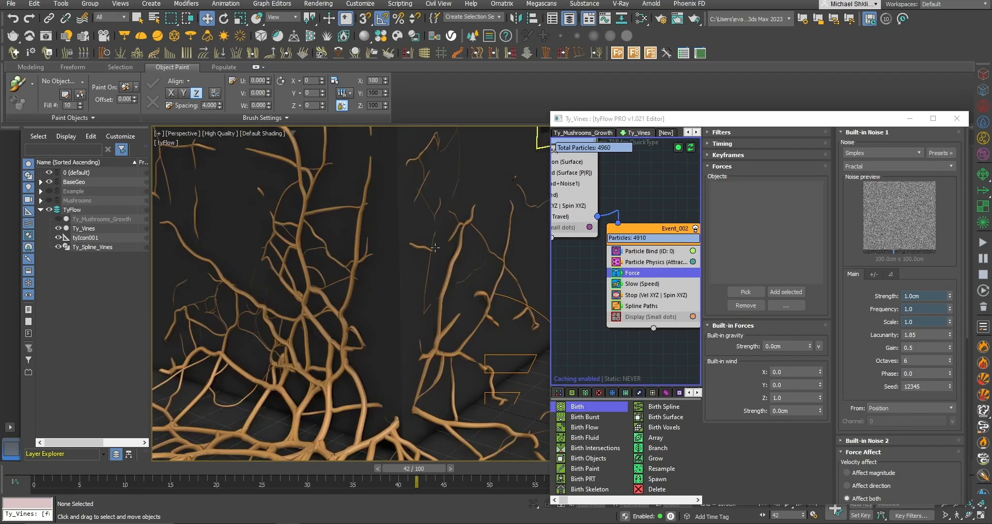
Add a Surface Force operator to Event_002 between Force and Slow, with Box002 as its surface object.
{"action": "scroll", "coordinate": [412, 255], "scroll_direction": "down", "scroll_amount": 10}
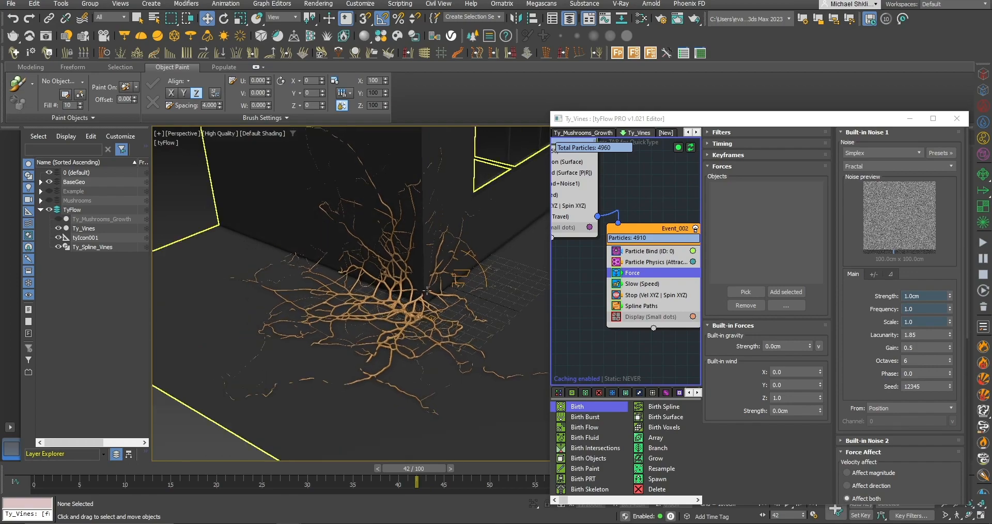
{"action": "key", "text": "Tab"}
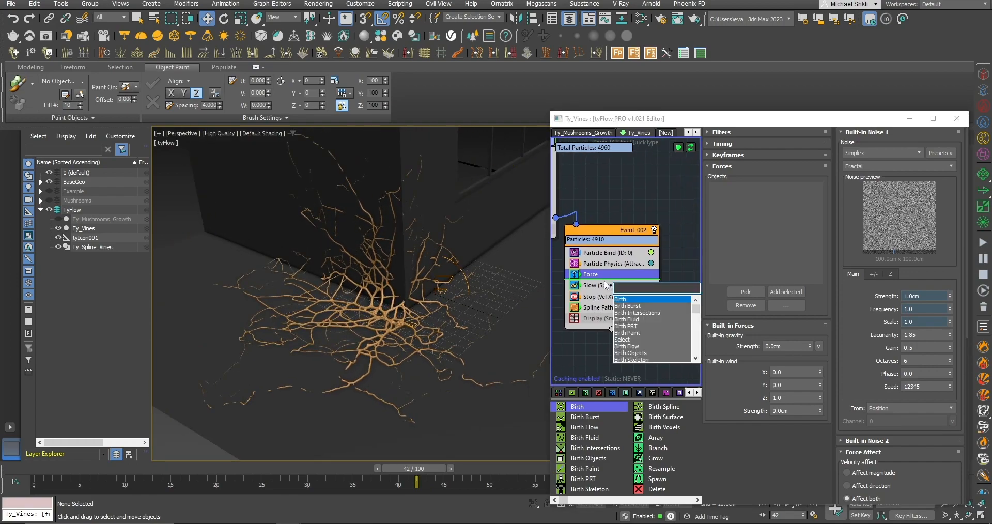
{"action": "type", "text": "surface"}
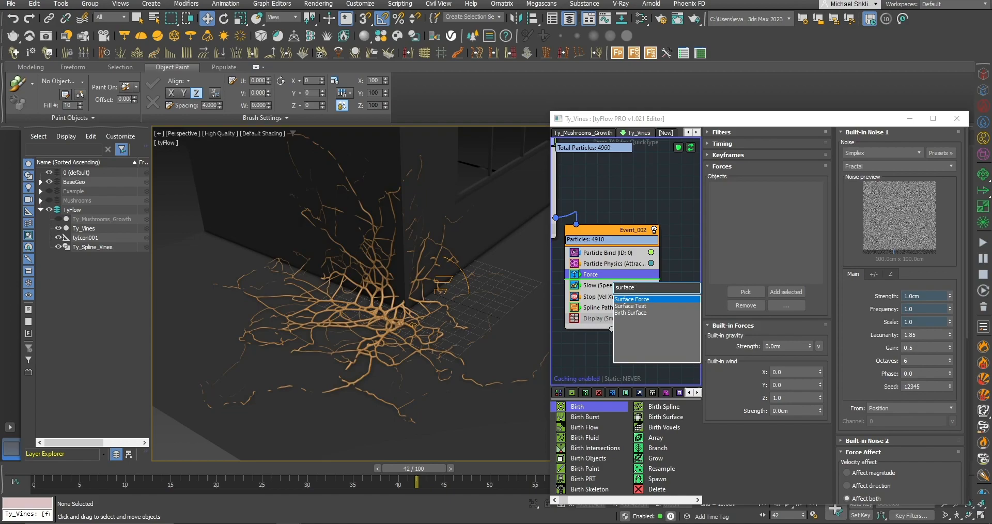
{"action": "key", "text": "Return"}
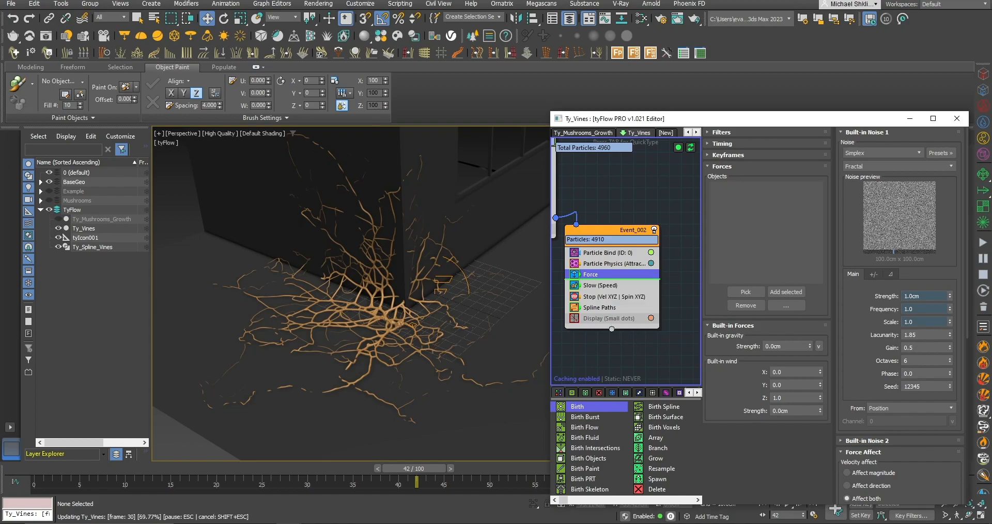
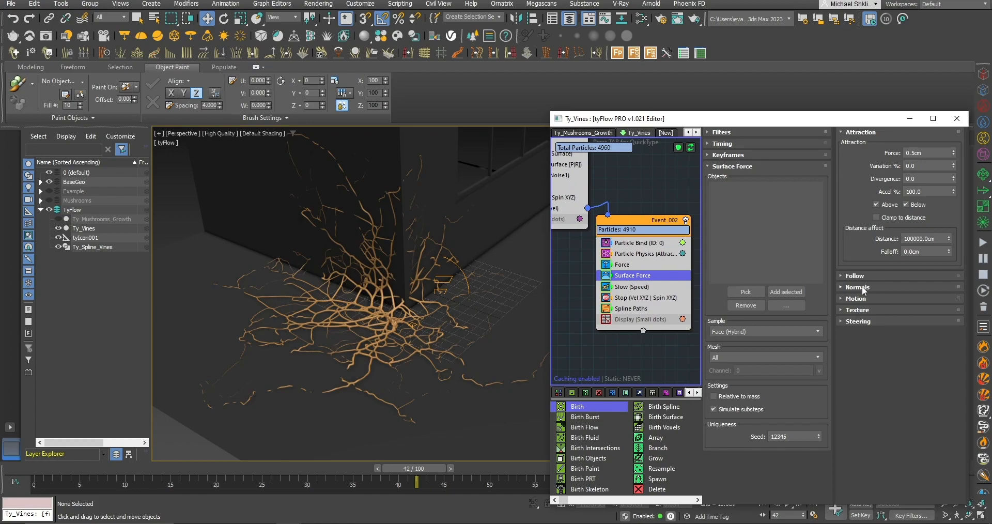
{"action": "left_click", "coordinate": [752, 293]}
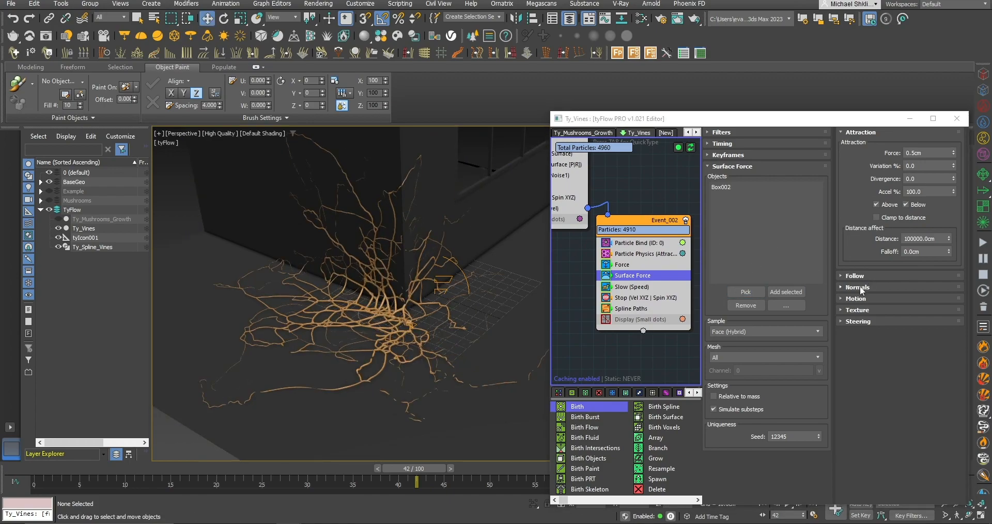
Set the normals force of Event_002's Surface Force operator to 1 cm.
{"action": "left_click", "coordinate": [860, 286]}
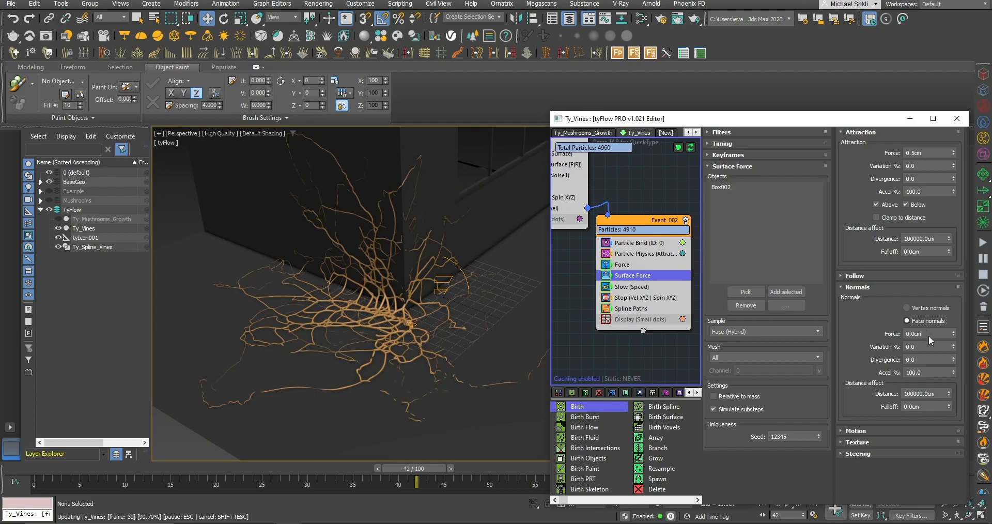
{"action": "double_click", "coordinate": [928, 336]}
{"action": "type", "text": "1"}
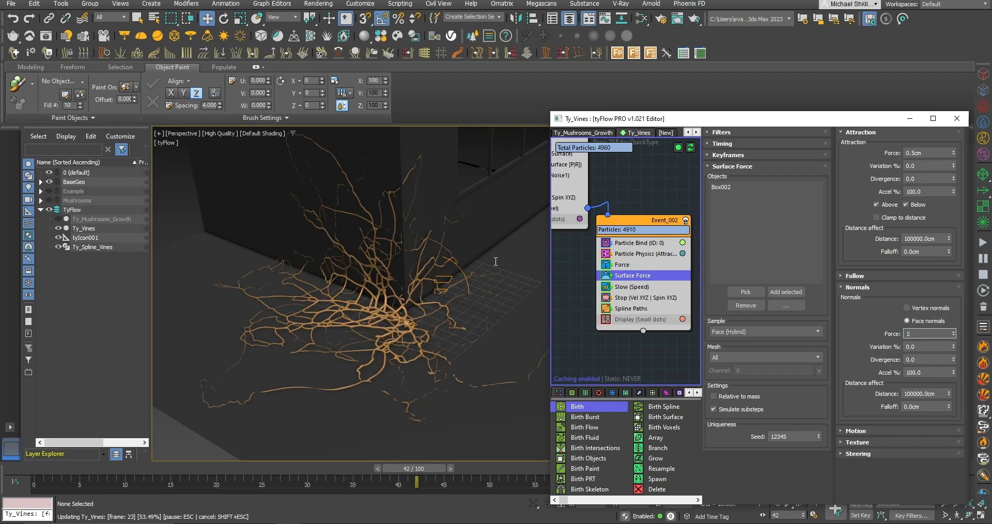
{"action": "key", "text": "Return"}
Open the sample type choices of the Surface Force operator.
{"action": "left_click", "coordinate": [739, 331]}
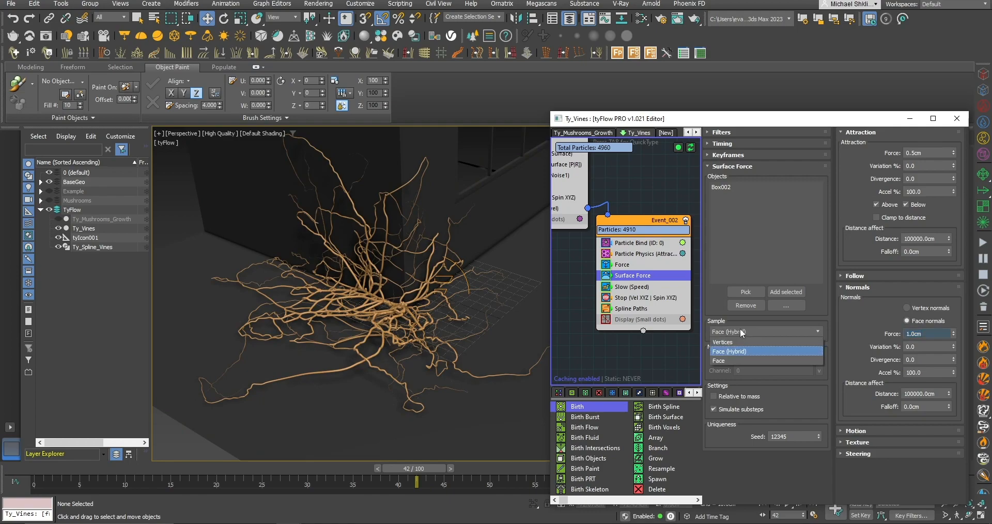
Set the Surface Force operator's sample mode to Face and its normals force to 0.5 cm, and scrub the timeline to check the vines.
{"action": "left_click", "coordinate": [733, 352]}
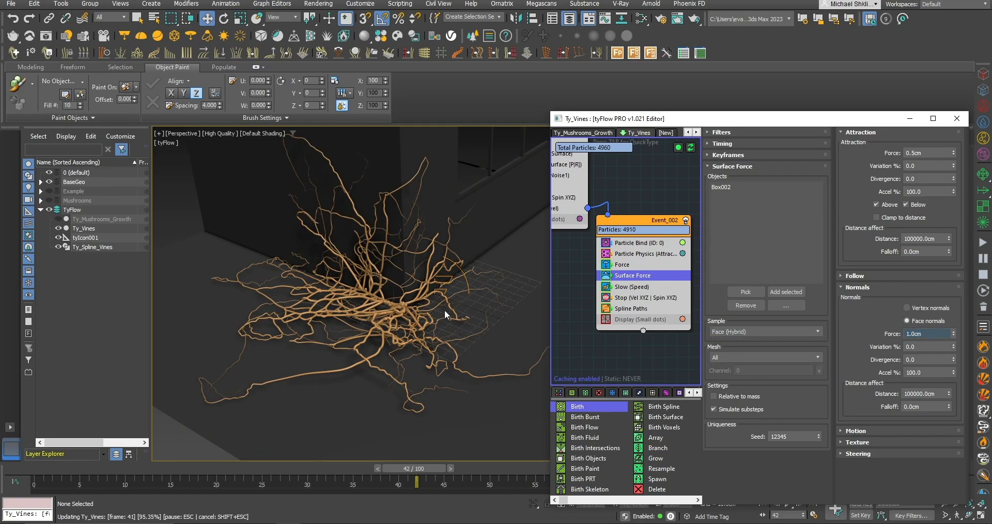
{"action": "type", "text": ".5"}
{"action": "mouse_move", "coordinate": [437, 284]}
{"action": "middle_mouse_down", "text": "alt"}
{"action": "mouse_move", "coordinate": [476, 292]}
{"action": "mouse_move", "coordinate": [434, 290]}
{"action": "mouse_move", "coordinate": [425, 265]}
{"action": "mouse_move", "coordinate": [423, 279]}
{"action": "middle_mouse_up", "text": "alt"}
{"action": "left_click_drag", "start_coordinate": [413, 467], "coordinate": [199, 464]}
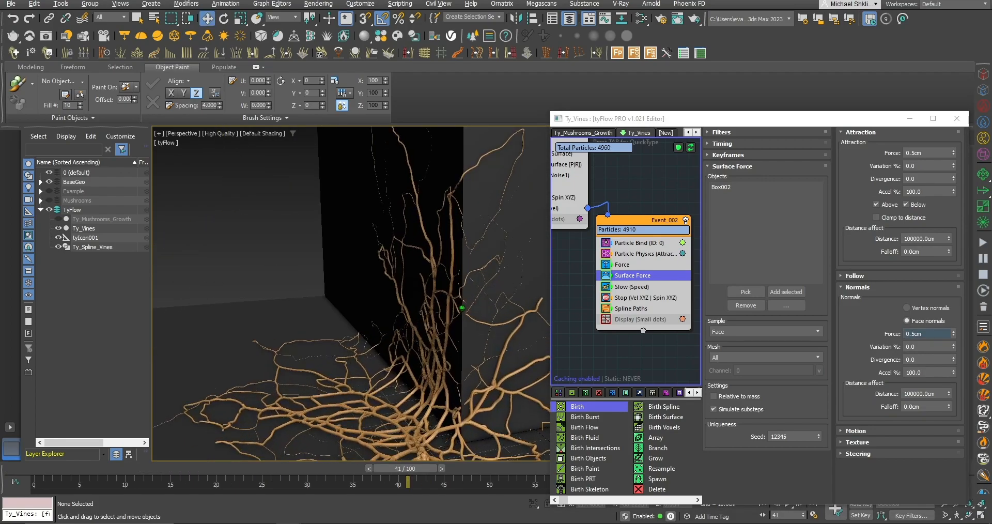
{"action": "middle_click_drag", "start_coordinate": [504, 305], "coordinate": [436, 349], "text": "alt"}
{"action": "scroll", "coordinate": [444, 407], "scroll_direction": "down", "scroll_amount": 3}
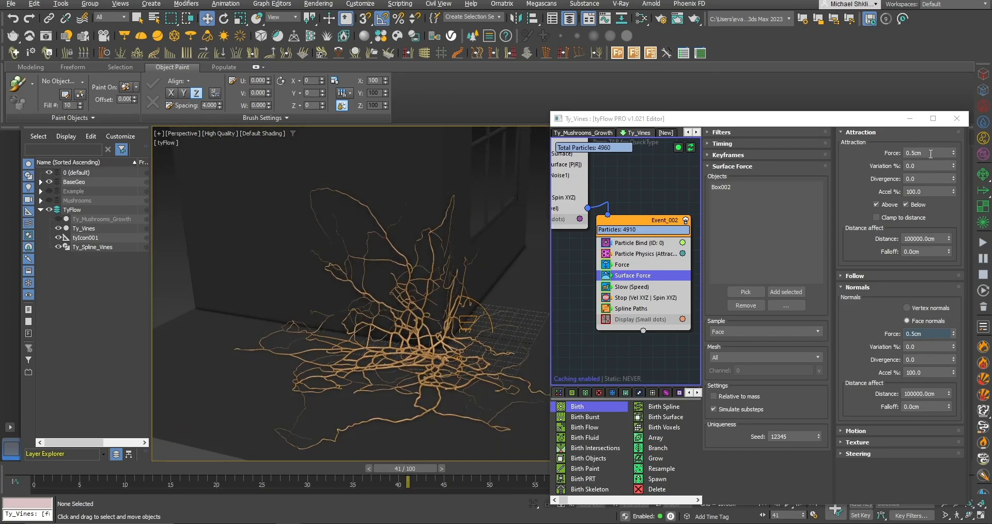
Reseed all operators of the Ty_Vines flow three times to generate new vine variations.
{"action": "middle_click_drag", "start_coordinate": [323, 326], "coordinate": [429, 325], "text": "alt"}
{"action": "middle_click_drag", "start_coordinate": [635, 289], "coordinate": [663, 296]}
{"action": "middle_click_drag", "start_coordinate": [454, 331], "coordinate": [439, 313], "text": "alt"}
{"action": "scroll", "coordinate": [581, 284], "scroll_direction": "down", "scroll_amount": 2}
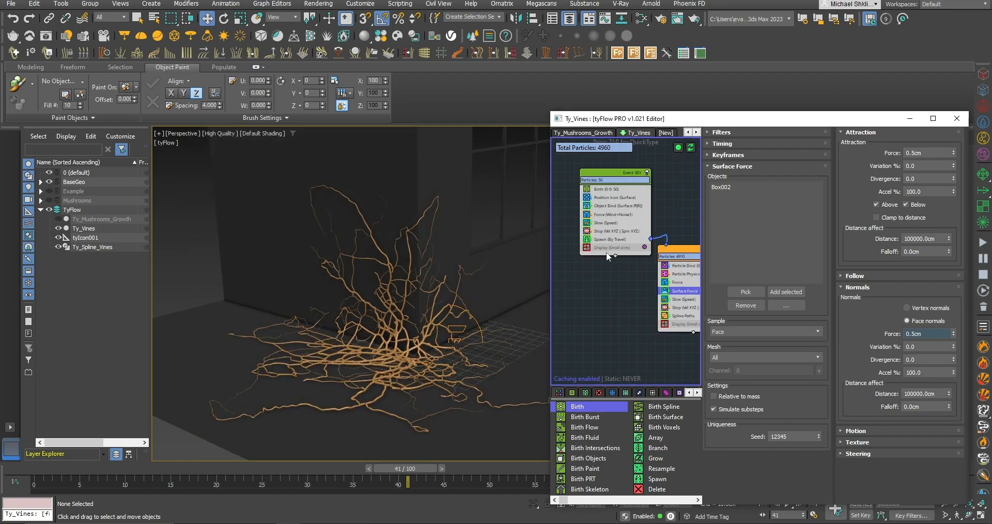
{"action": "right_click", "coordinate": [573, 296]}
{"action": "mouse_move", "coordinate": [610, 497]}
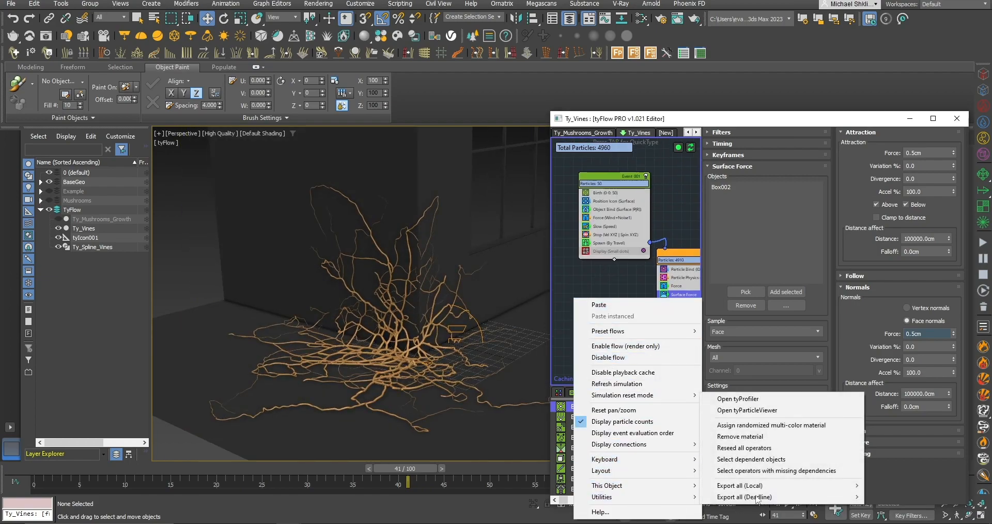
{"action": "left_click", "coordinate": [754, 446]}
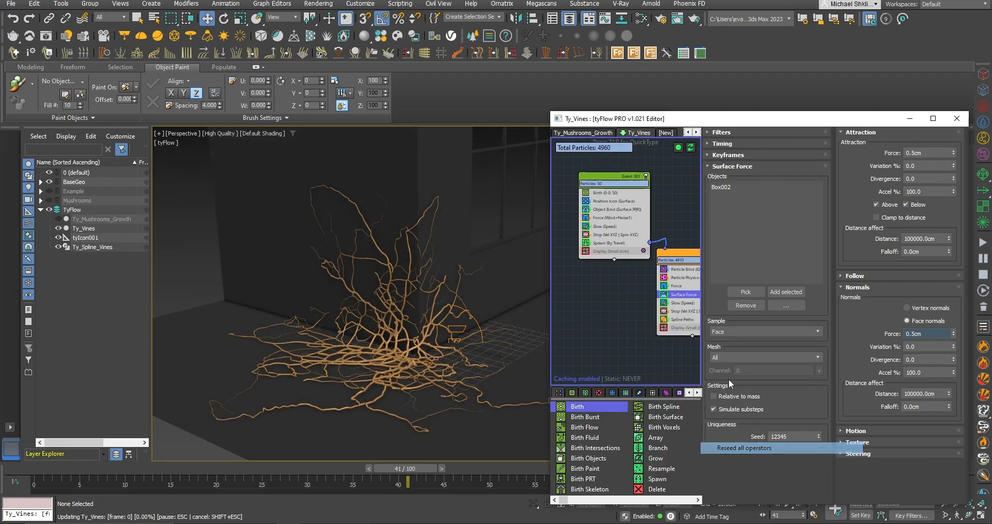
{"action": "right_click", "coordinate": [601, 296]}
{"action": "mouse_move", "coordinate": [667, 495]}
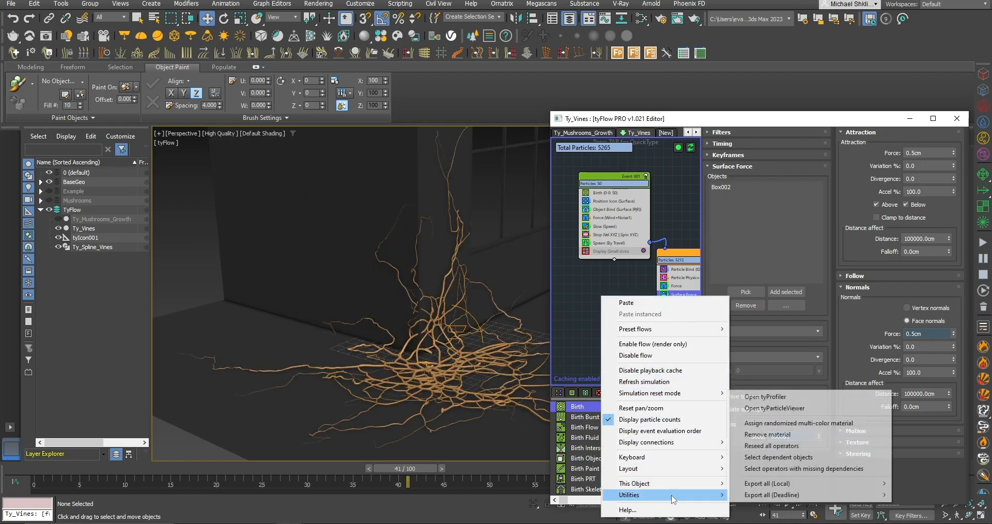
{"action": "left_click", "coordinate": [754, 443]}
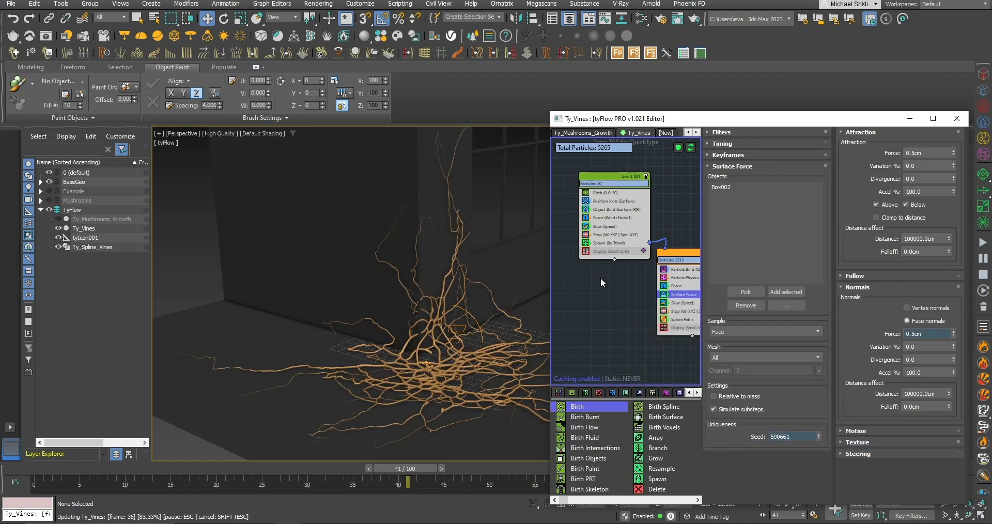
{"action": "right_click", "coordinate": [602, 293]}
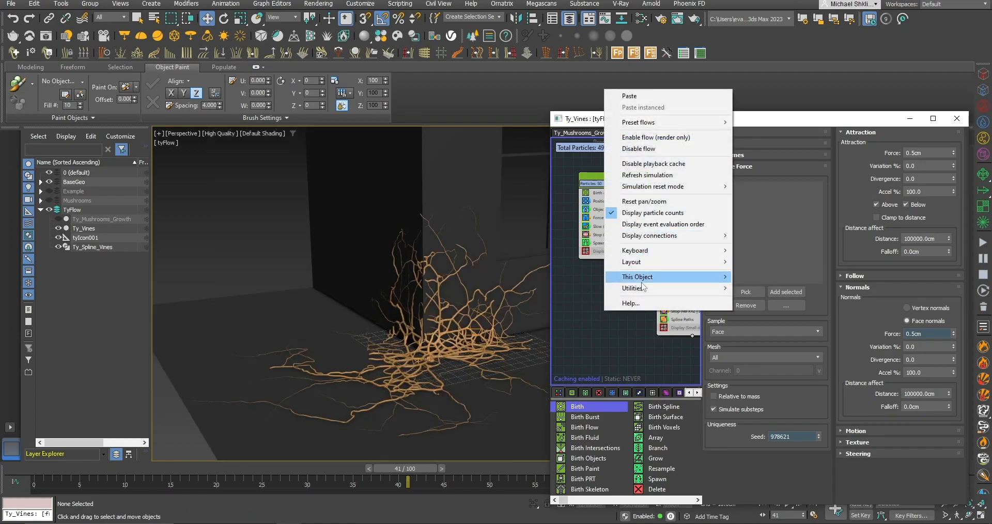
{"action": "mouse_move", "coordinate": [643, 289]}
{"action": "left_click", "coordinate": [773, 339]}
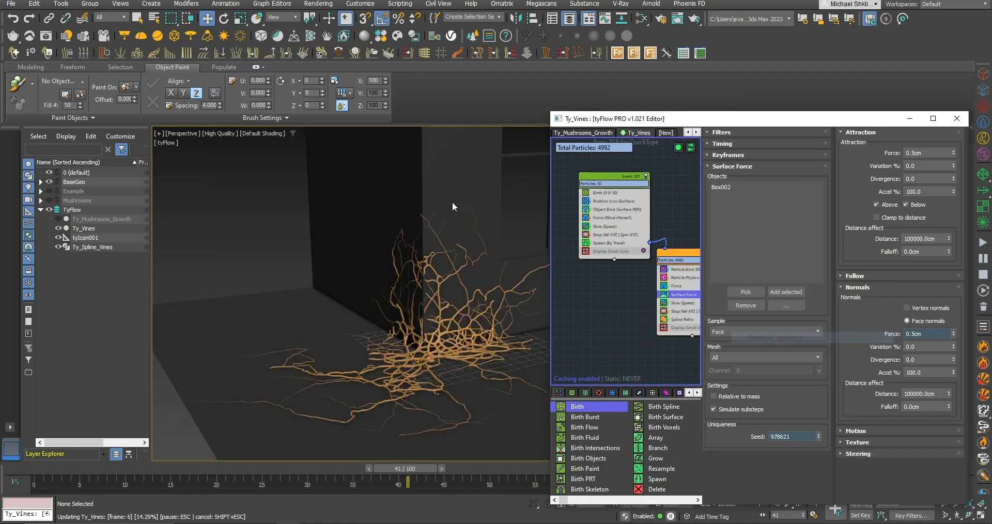
Unhide the Ty_Mushrooms_Growth flow and set the Built-in Noise 1 strength of Event_001's Force operator to 80 cm.
{"action": "left_click", "coordinate": [58, 219]}
{"action": "middle_click_drag", "start_coordinate": [402, 234], "coordinate": [523, 253], "text": "alt"}
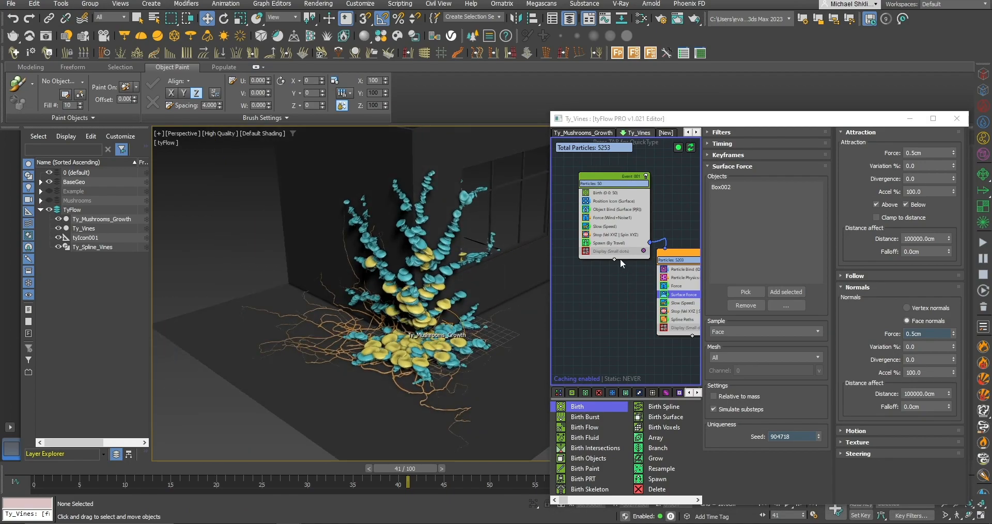
{"action": "left_click", "coordinate": [612, 226]}
{"action": "left_click", "coordinate": [612, 218]}
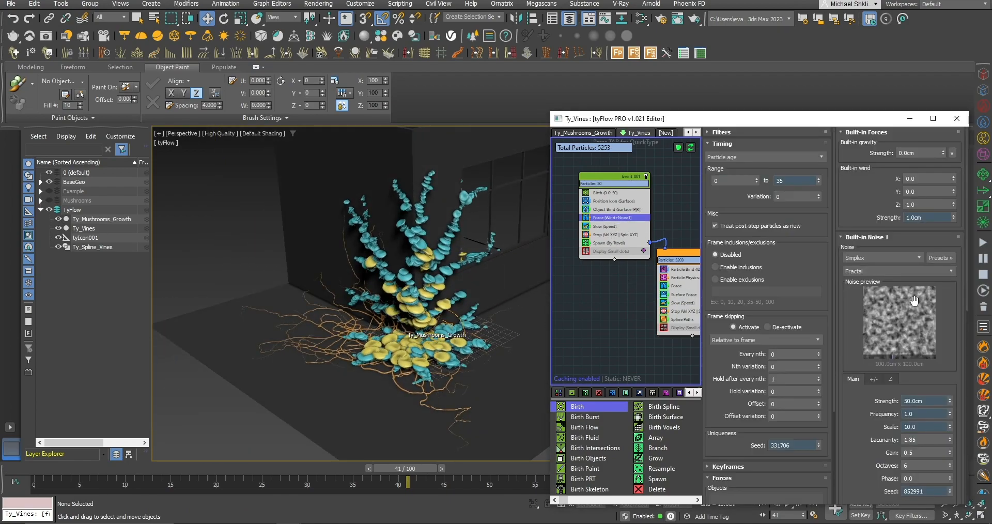
{"action": "type", "text": "80"}
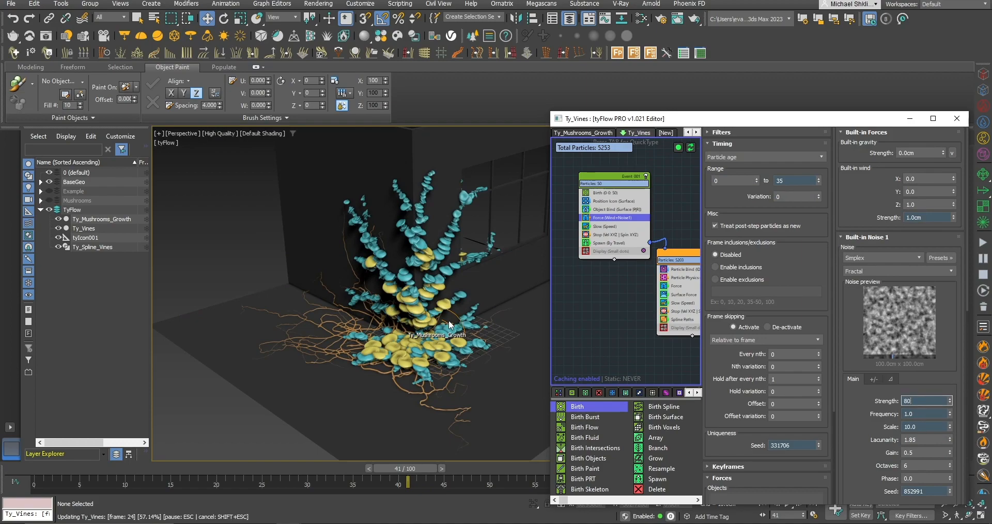
{"action": "middle_click_drag", "start_coordinate": [427, 314], "coordinate": [422, 315]}
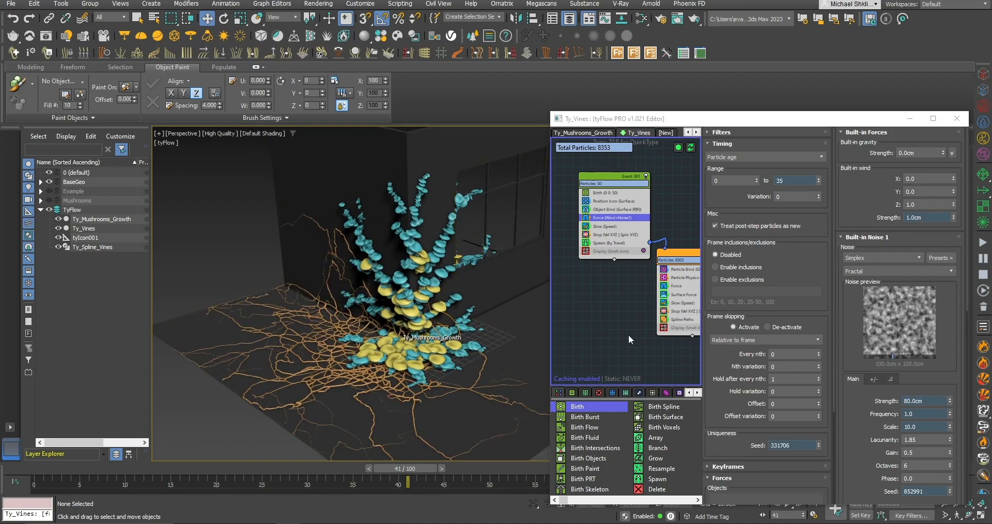
Set the Force operator's built-in wind strength to 2.1 cm and the noise lacunarity to 2.1.
{"action": "middle_click_drag", "start_coordinate": [622, 328], "coordinate": [607, 329]}
{"action": "scroll", "coordinate": [756, 459], "scroll_direction": "down", "scroll_amount": 3}
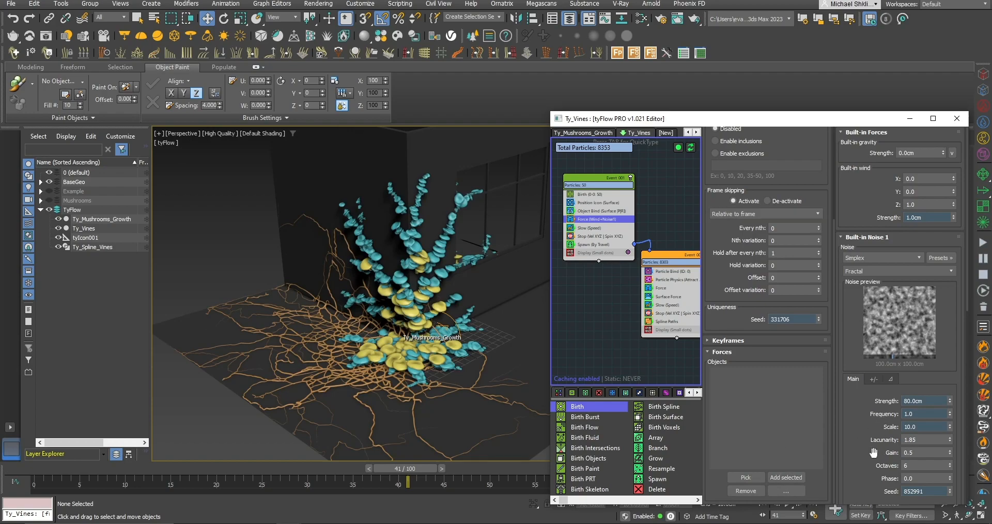
{"action": "type", "text": "2.1"}
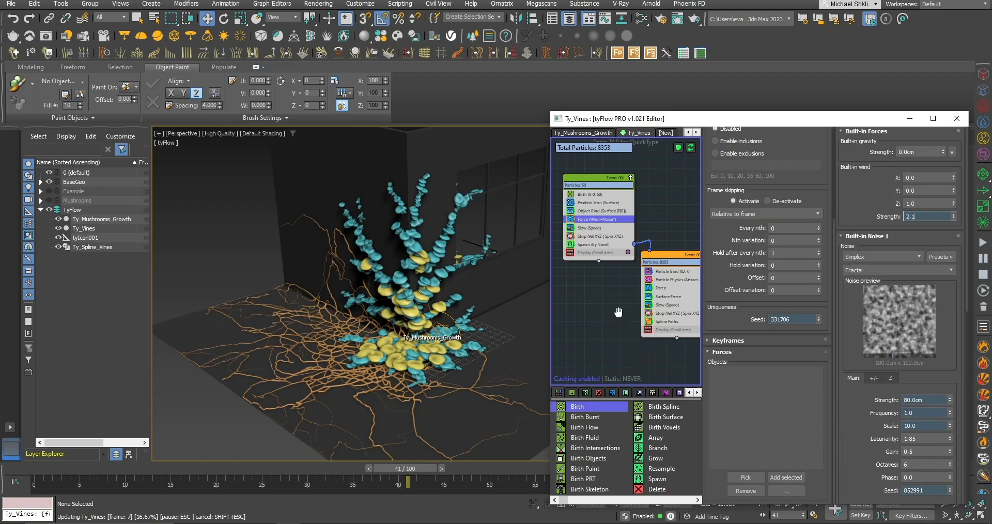
{"action": "key", "text": "Return"}
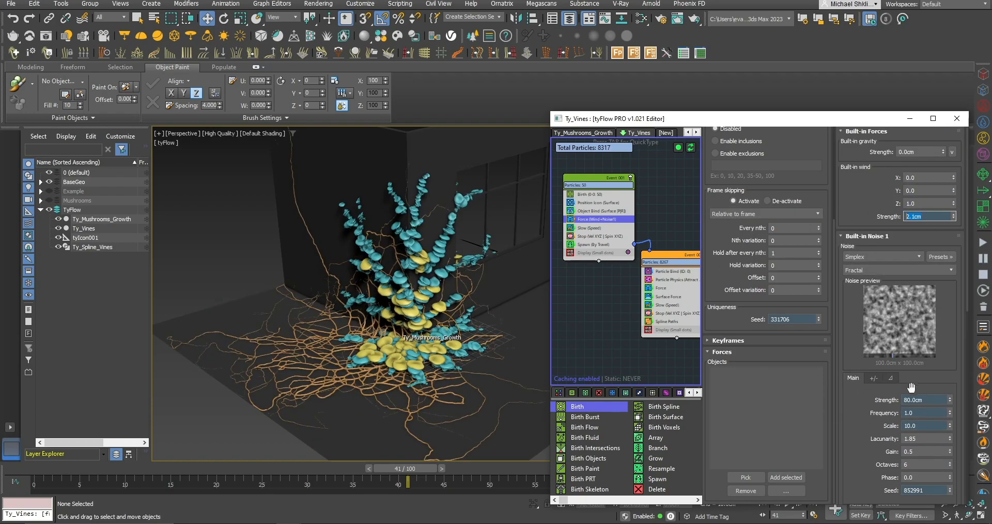
{"action": "double_click", "coordinate": [919, 439]}
{"action": "type", "text": "2.1"}
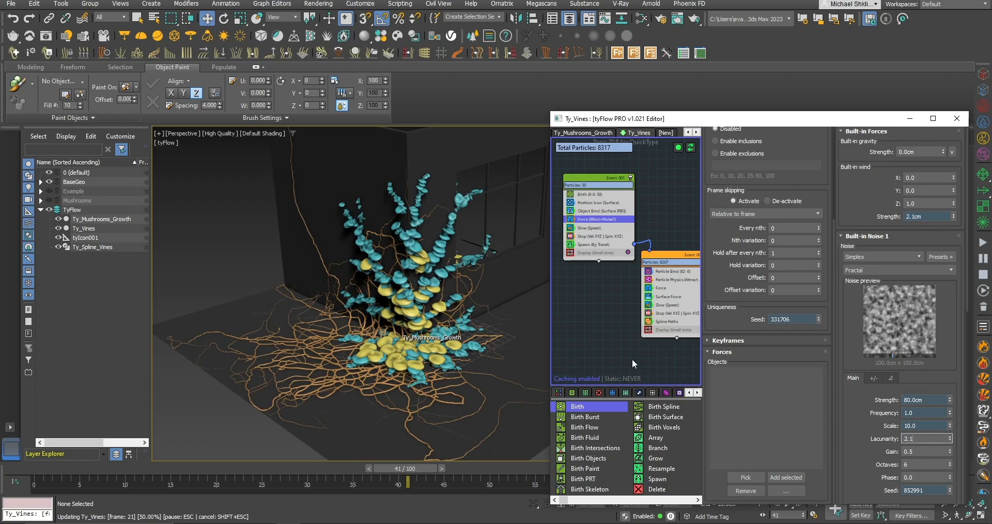
{"action": "key", "text": "Return"}
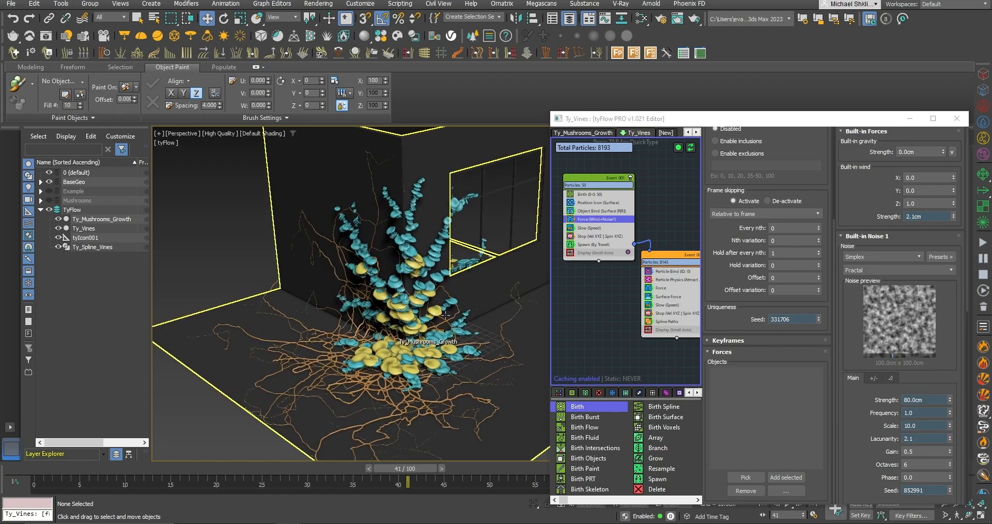
{"action": "middle_click_drag", "start_coordinate": [453, 319], "coordinate": [484, 329], "text": "alt"}
Try attraction friction values of 20% and 5% in Event_002's Particle Physics operator.
{"action": "middle_click_drag", "start_coordinate": [683, 311], "coordinate": [664, 310]}
{"action": "left_click", "coordinate": [648, 279]}
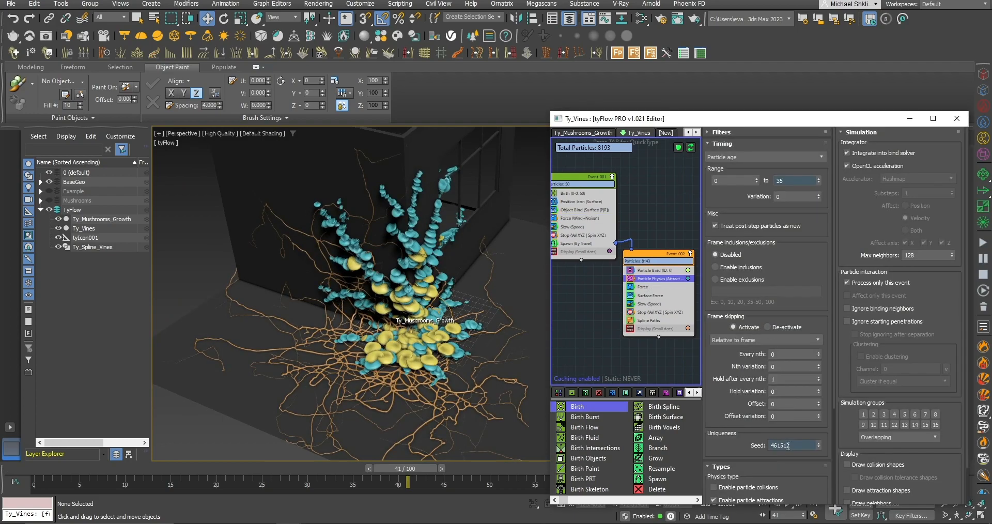
{"action": "scroll", "coordinate": [719, 150], "scroll_direction": "down", "scroll_amount": 3}
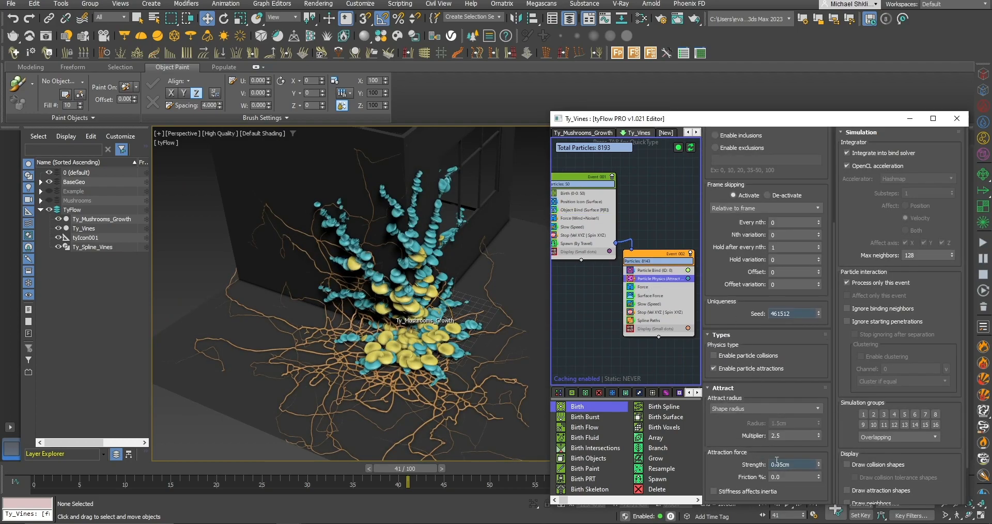
{"action": "double_click", "coordinate": [791, 477]}
{"action": "type", "text": "20"}
{"action": "key", "text": "Return"}
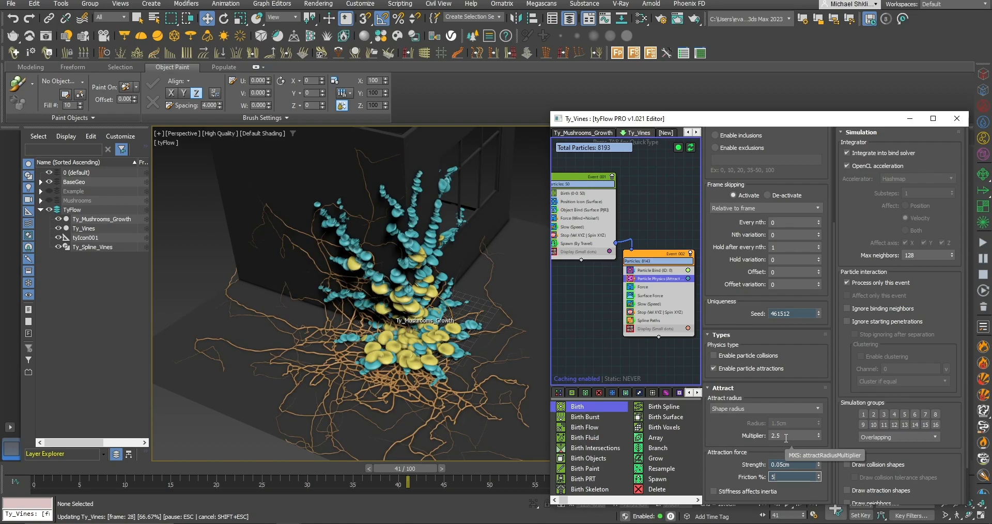
{"action": "type", "text": "5"}
{"action": "key", "text": "Return"}
Try attraction strengths of 0.2 cm and 1.0 cm in the Particle Physics operator and scrub to frame 32.
{"action": "middle_click_drag", "start_coordinate": [635, 314], "coordinate": [623, 312]}
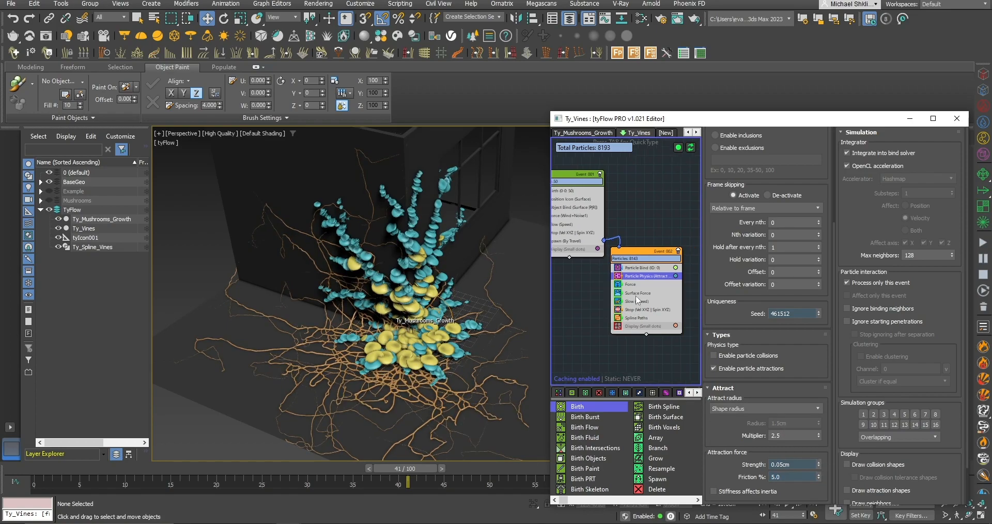
{"action": "left_click", "coordinate": [635, 279]}
{"action": "left_click", "coordinate": [637, 279]}
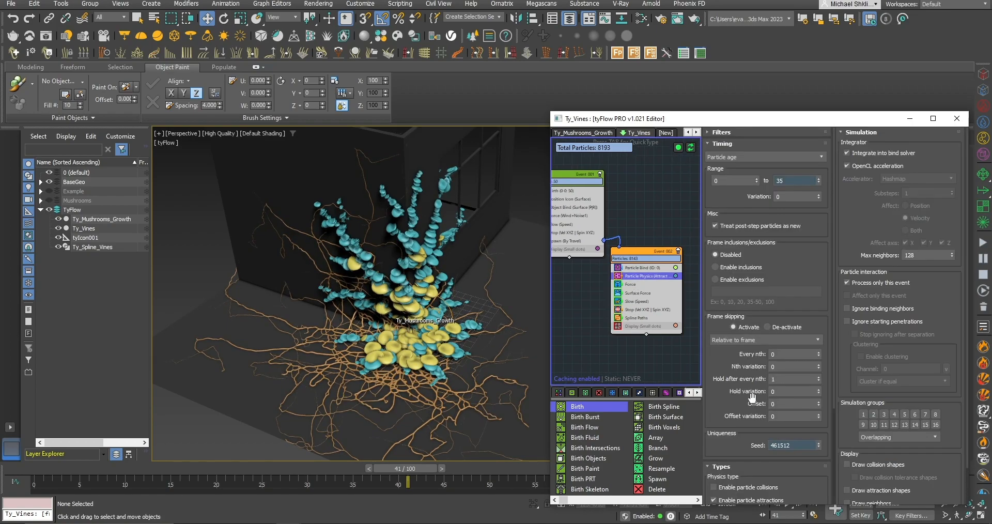
{"action": "scroll", "coordinate": [785, 395], "scroll_direction": "down", "scroll_amount": 3}
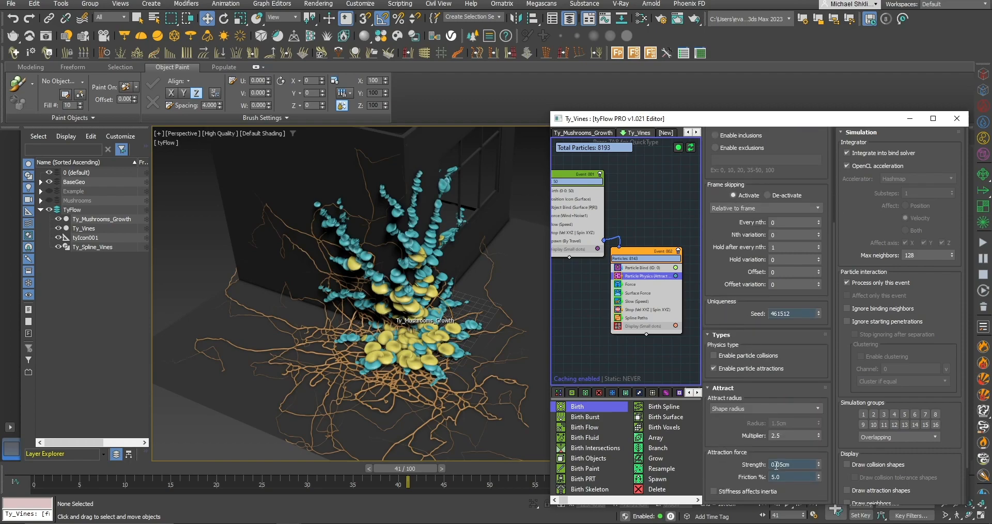
{"action": "type", "text": "0.2"}
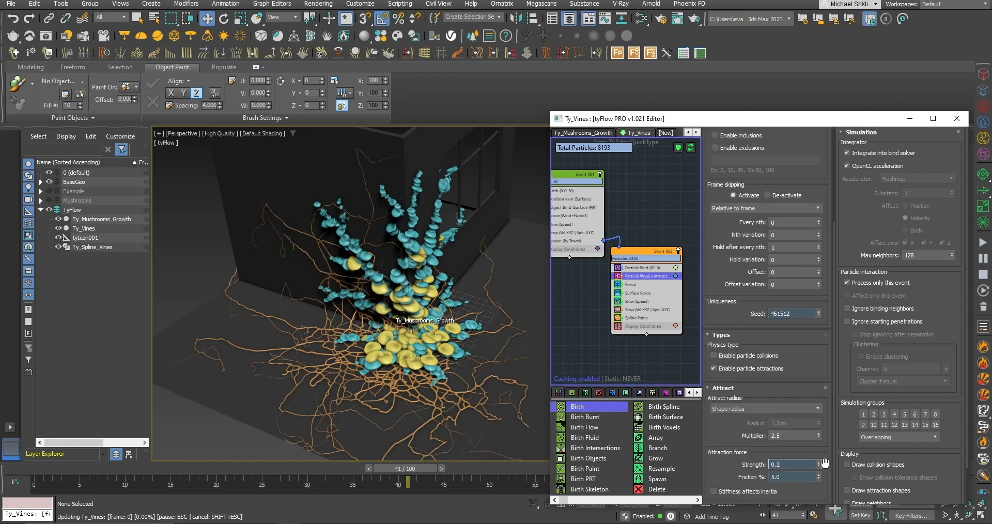
{"action": "key", "text": "Return"}
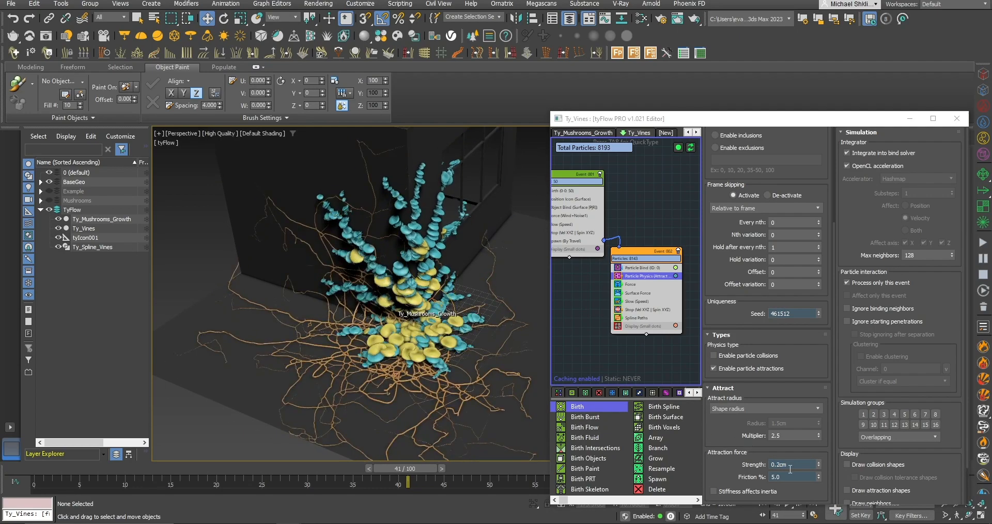
{"action": "double_click", "coordinate": [790, 468]}
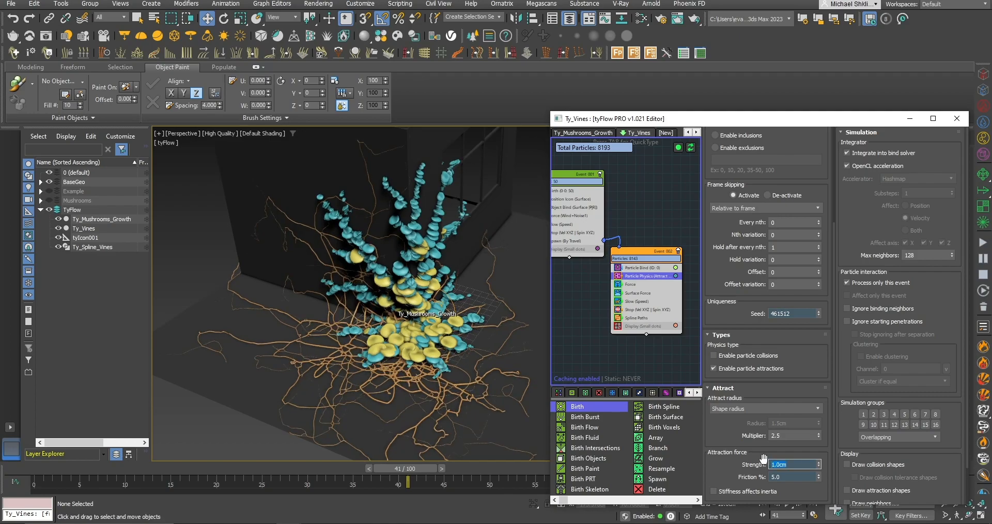
{"action": "left_click", "coordinate": [755, 451]}
{"action": "left_click_drag", "start_coordinate": [381, 462], "coordinate": [322, 466]}
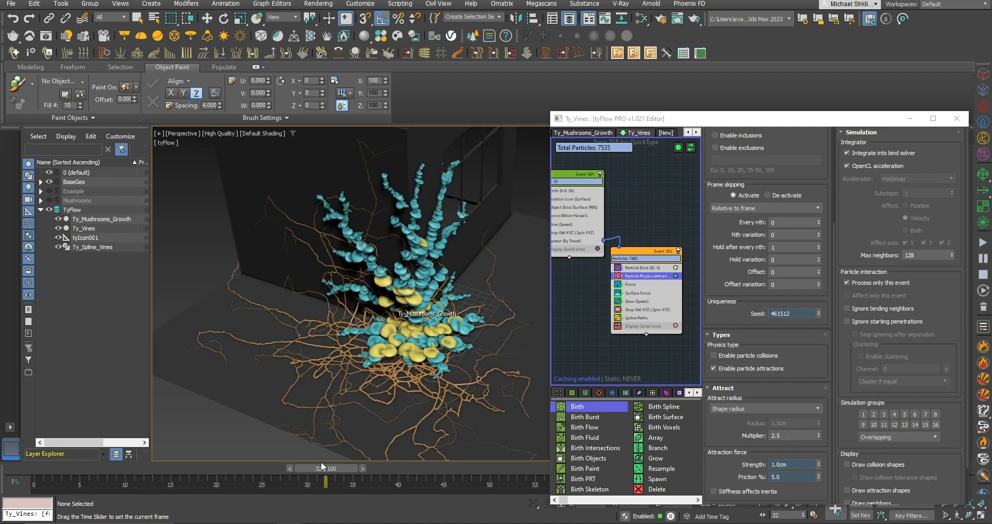
Set the attraction friction to 0, test strengths of .001, 1 and .5, settle on 0.25 cm, and scrub to frame 25.
{"action": "double_click", "coordinate": [783, 477]}
{"action": "type", "text": "0"}
{"action": "key", "text": "Return"}
{"action": "left_click", "coordinate": [794, 464]}
{"action": "type", "text": ".001"}
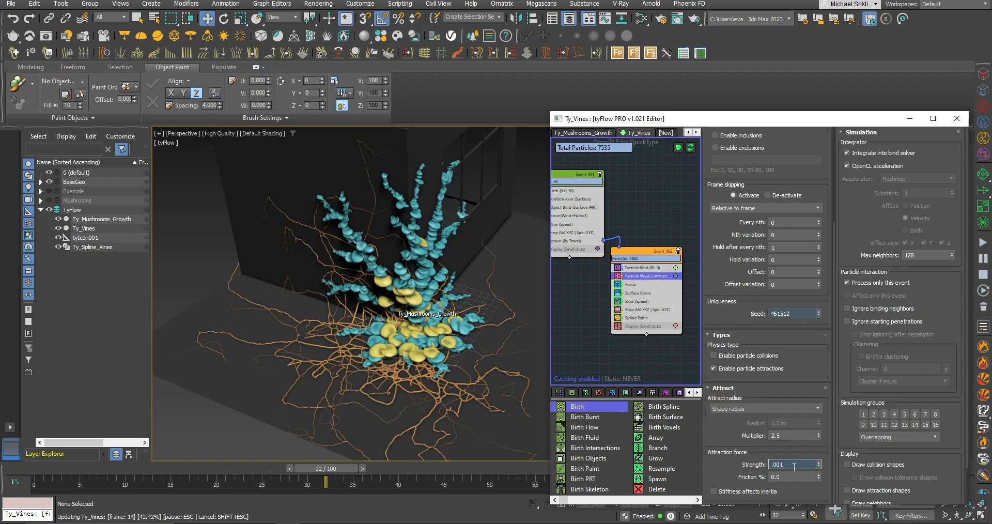
{"action": "key", "text": "Return"}
{"action": "type", "text": "1"}
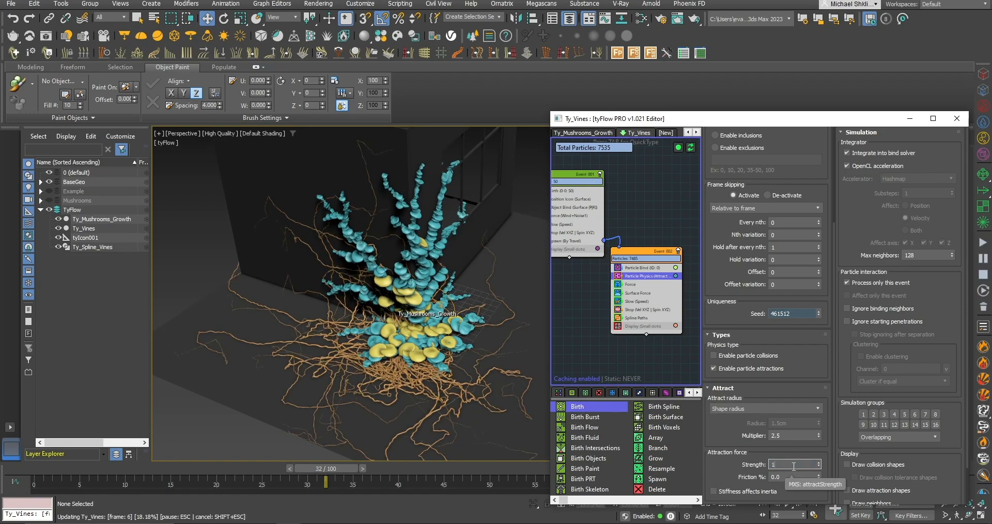
{"action": "key", "text": "Return"}
{"action": "type", "text": ".5"}
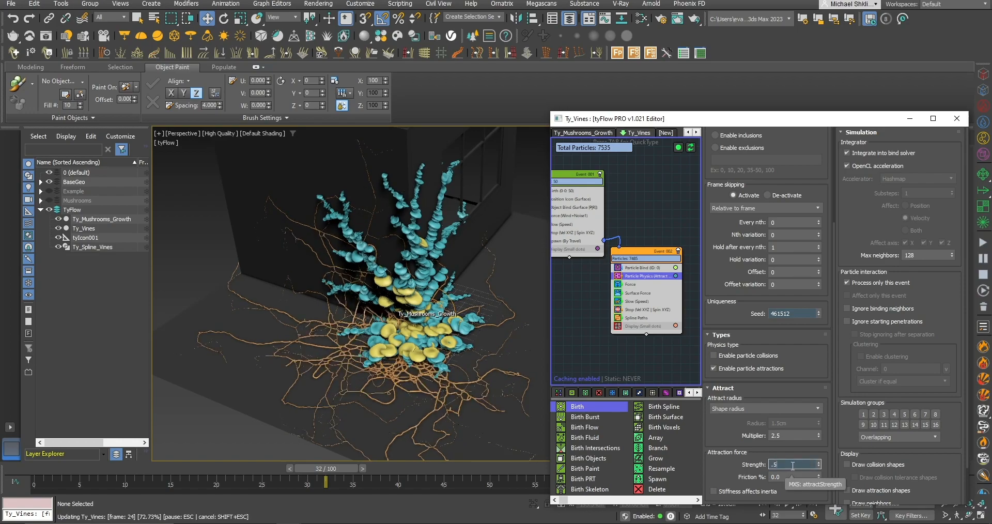
{"action": "type", "text": "5cm"}
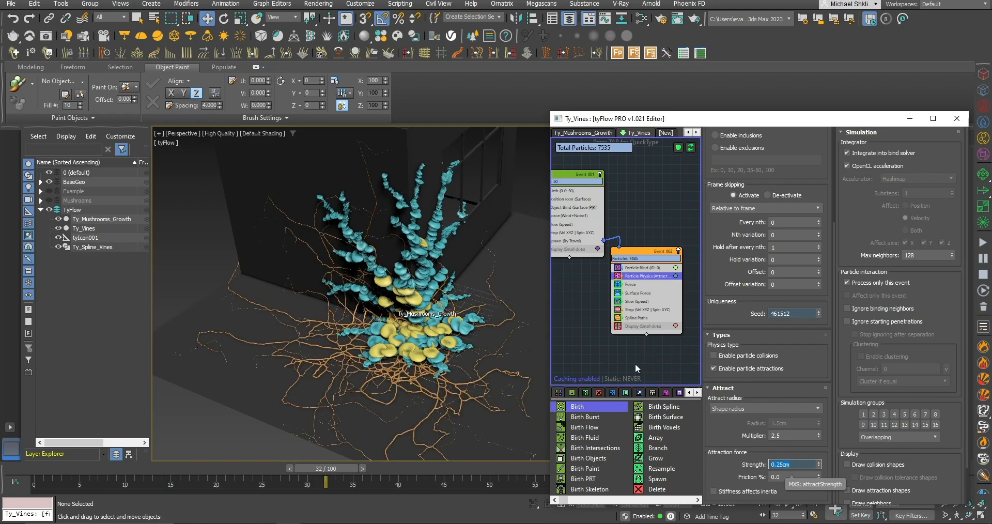
{"action": "key", "text": "Return"}
{"action": "left_click_drag", "start_coordinate": [312, 471], "coordinate": [264, 474]}
Try travel step sizes of 4, 5 and 3 cm in Event_001's Spawn operator.
{"action": "middle_click_drag", "start_coordinate": [598, 277], "coordinate": [628, 274]}
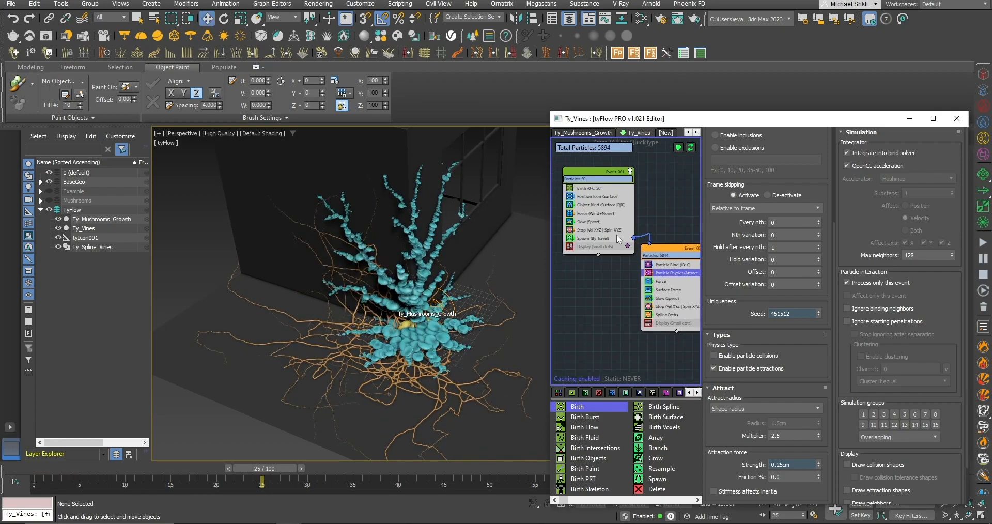
{"action": "left_click", "coordinate": [586, 239]}
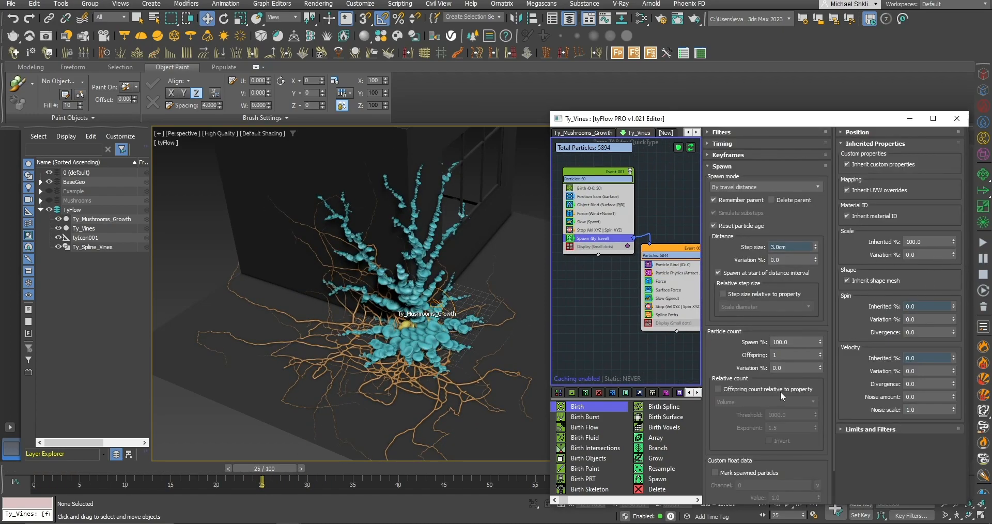
{"action": "left_click_drag", "start_coordinate": [732, 463], "coordinate": [796, 306]}
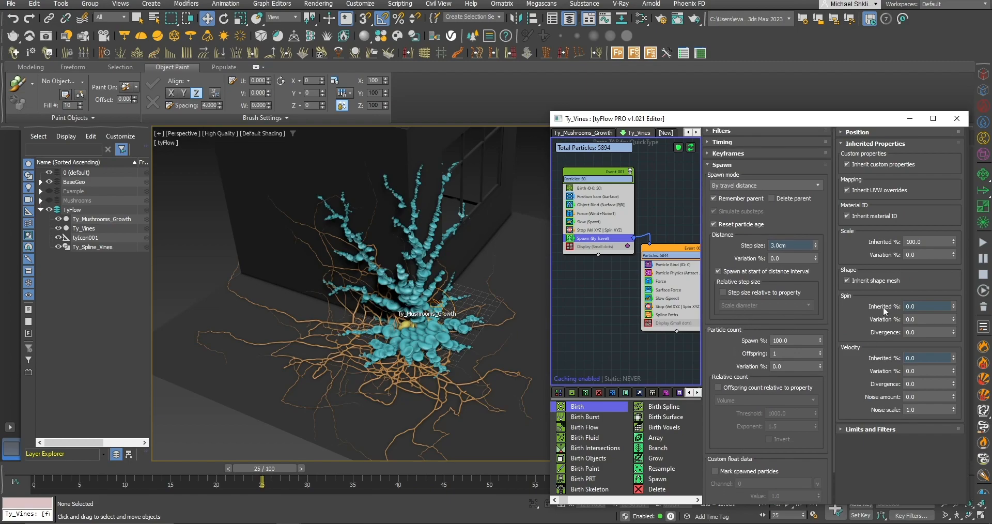
{"action": "double_click", "coordinate": [791, 245]}
{"action": "type", "text": "4"}
{"action": "key", "text": "Return"}
{"action": "type", "text": "5"}
{"action": "key", "text": "Return"}
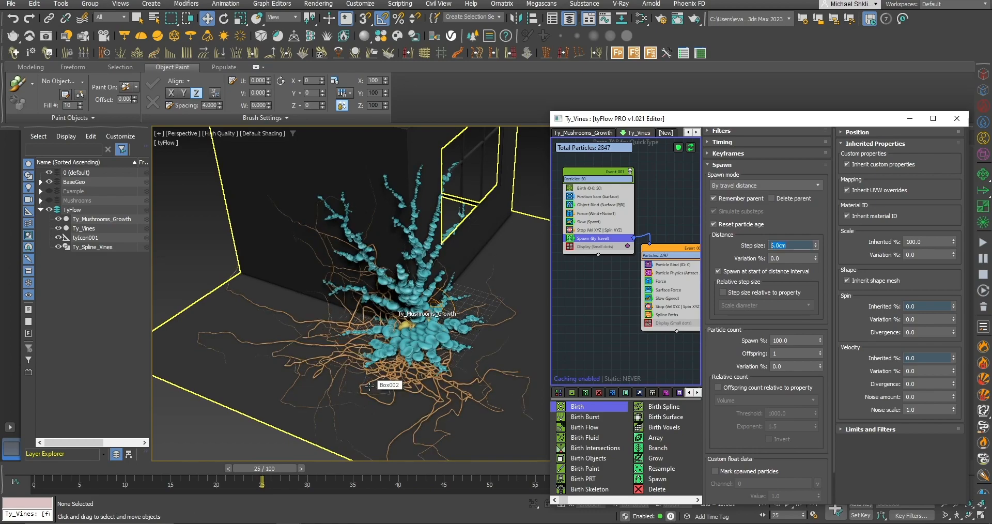
{"action": "type", "text": "3"}
{"action": "key", "text": "Return"}
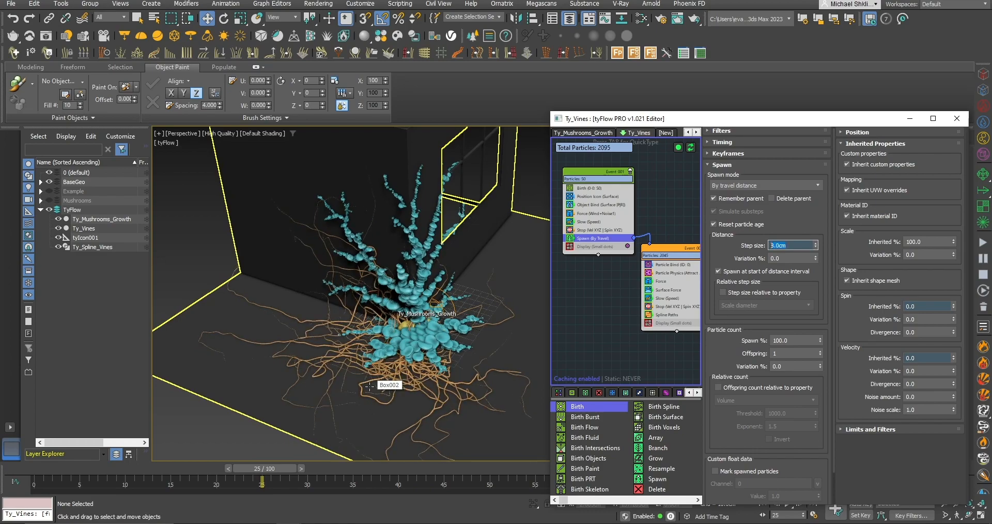
Test a Spawn step size of 1 cm and settle on 2 cm.
{"action": "type", "text": "1"}
{"action": "key", "text": "Return"}
{"action": "type", "text": "2"}
{"action": "key", "text": "Return"}
{"action": "type", "text": "2"}
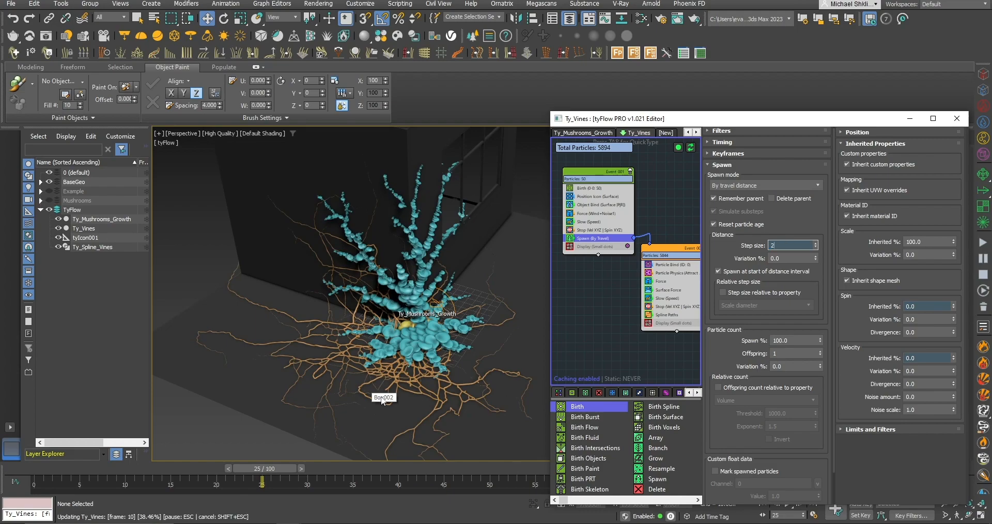
{"action": "key", "text": "Return"}
Scrub to frame 40 and examine the vines around the mushroom growth from different angles.
{"action": "left_click_drag", "start_coordinate": [262, 468], "coordinate": [422, 457]}
{"action": "key", "text": "w"}
{"action": "middle_click_drag", "start_coordinate": [443, 396], "coordinate": [460, 361], "text": "alt"}
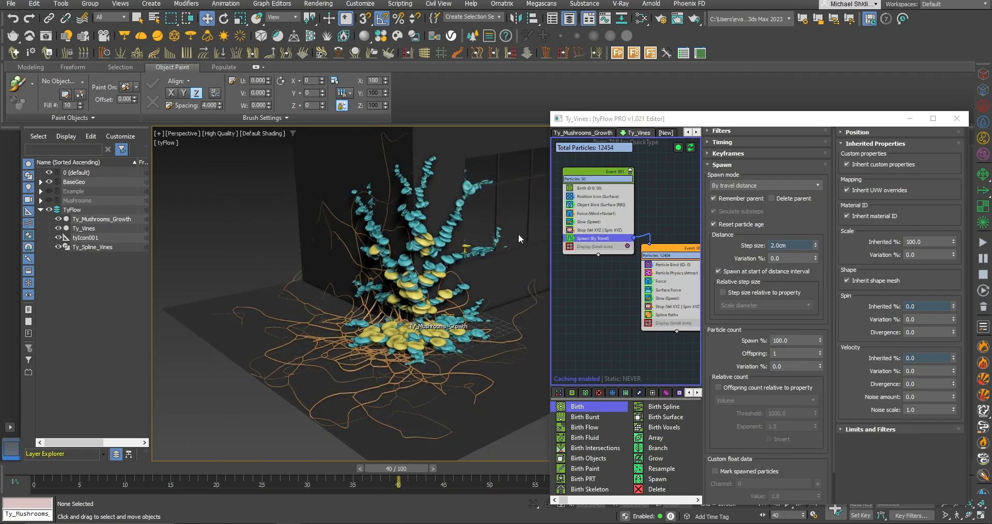
{"action": "middle_click_drag", "start_coordinate": [514, 239], "coordinate": [479, 99], "text": "alt"}
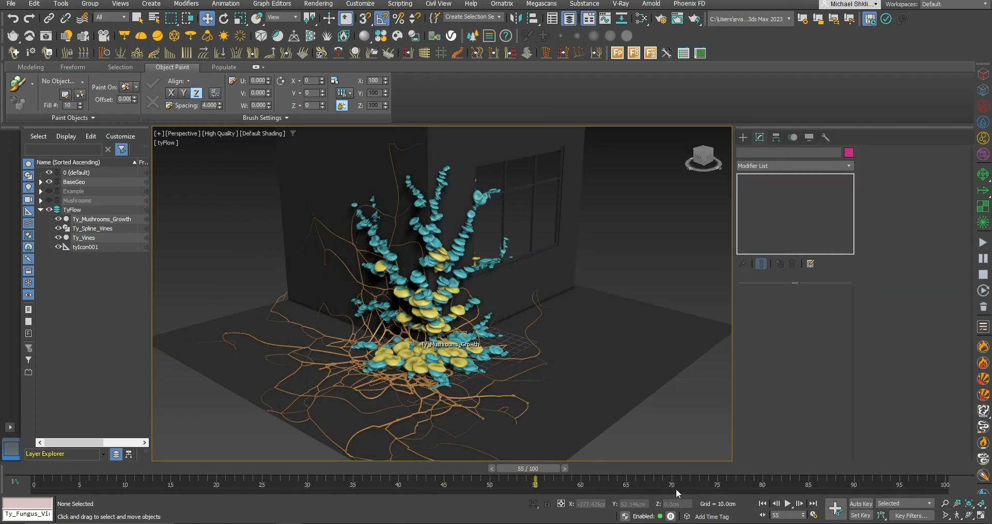
{"action": "middle_click_drag", "start_coordinate": [528, 398], "coordinate": [536, 401], "text": "alt"}
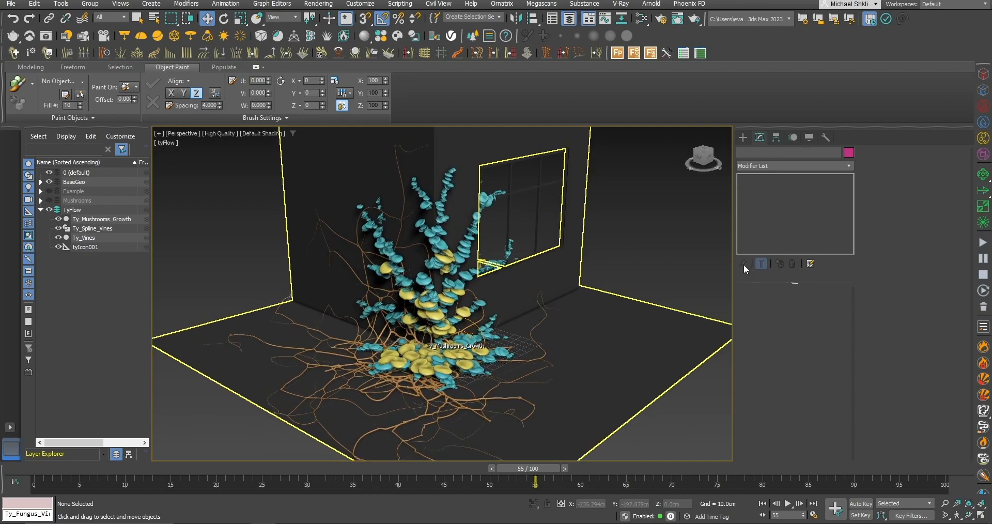
Create a new tyFlow object in the scene and move it to the world origin.
{"action": "left_click", "coordinate": [743, 137]}
{"action": "left_click", "coordinate": [821, 271]}
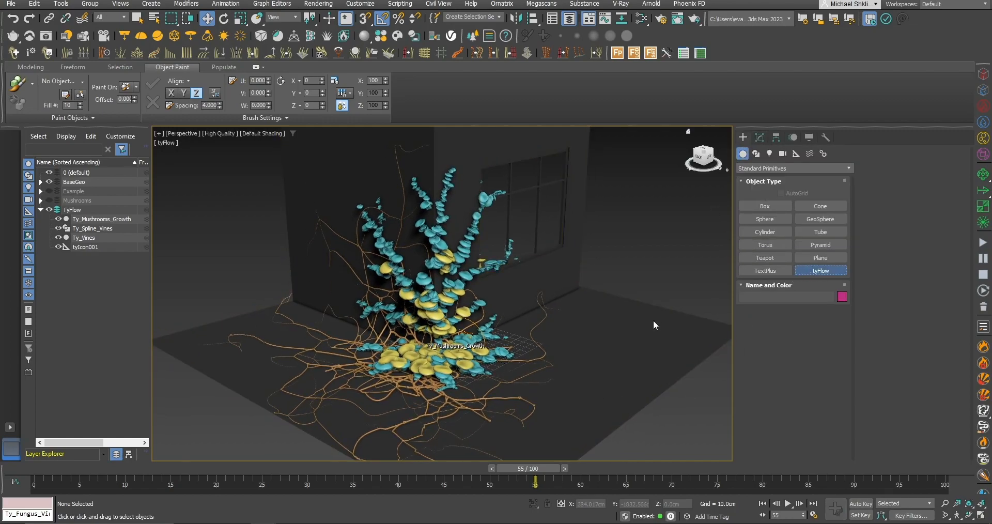
{"action": "left_click", "coordinate": [573, 360]}
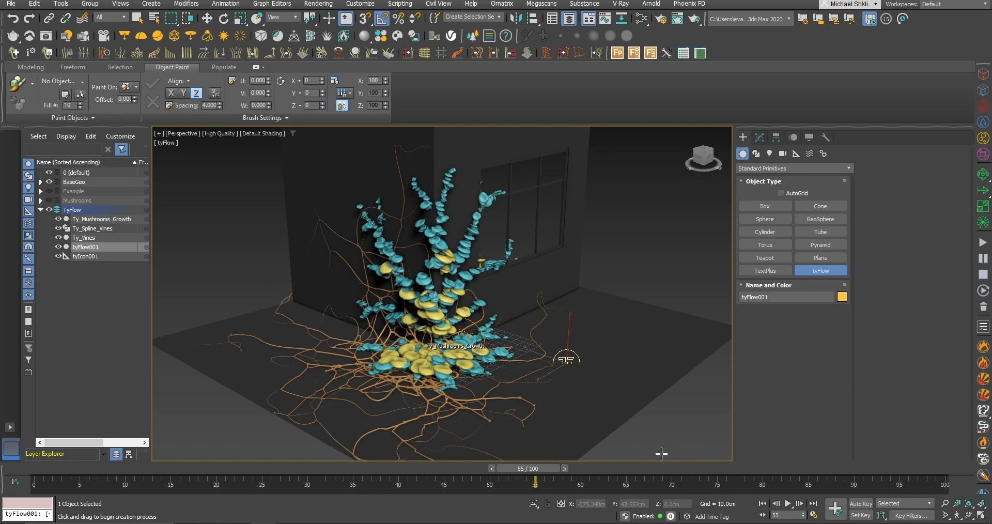
{"action": "key", "text": "w"}
{"action": "right_click", "coordinate": [652, 502]}
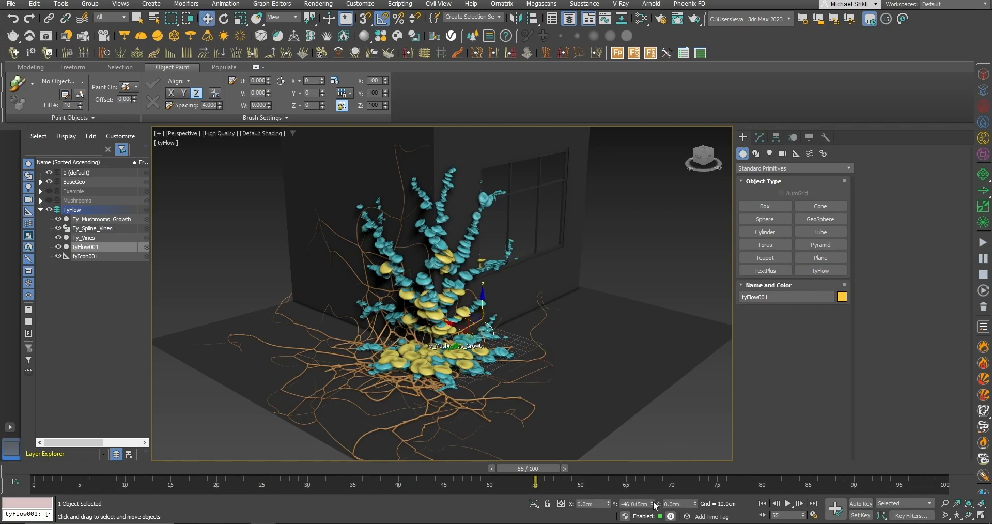
Rename the new tyFlow object as Ty_Fungus_Vines.
{"action": "left_click", "coordinate": [793, 298]}
{"action": "type", "text": "Ty_Fun"}
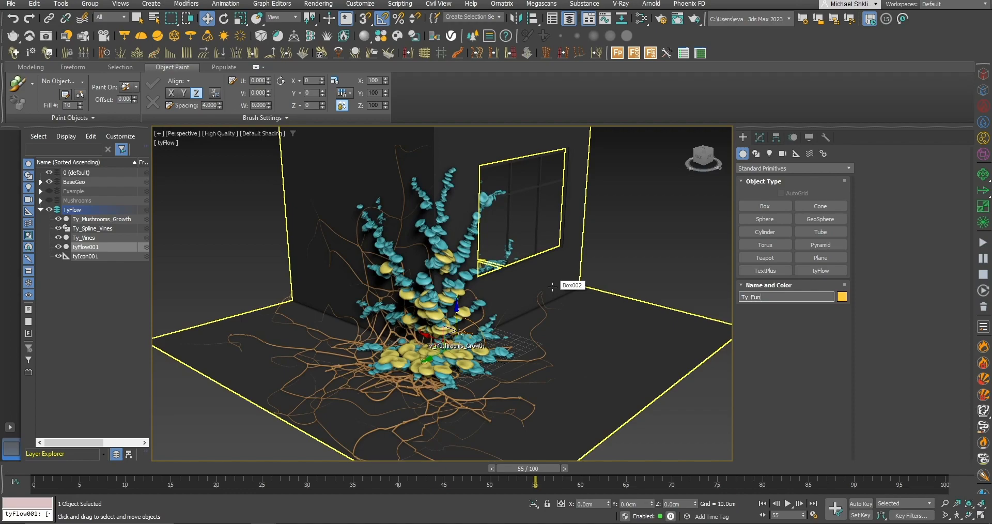
{"action": "type", "text": "gus_Vines"}
{"action": "key", "text": "Return"}
Open the new object's tyFlow editor, show the Ty_Vines flow, and return to frame 0.
{"action": "left_click", "coordinate": [759, 136]}
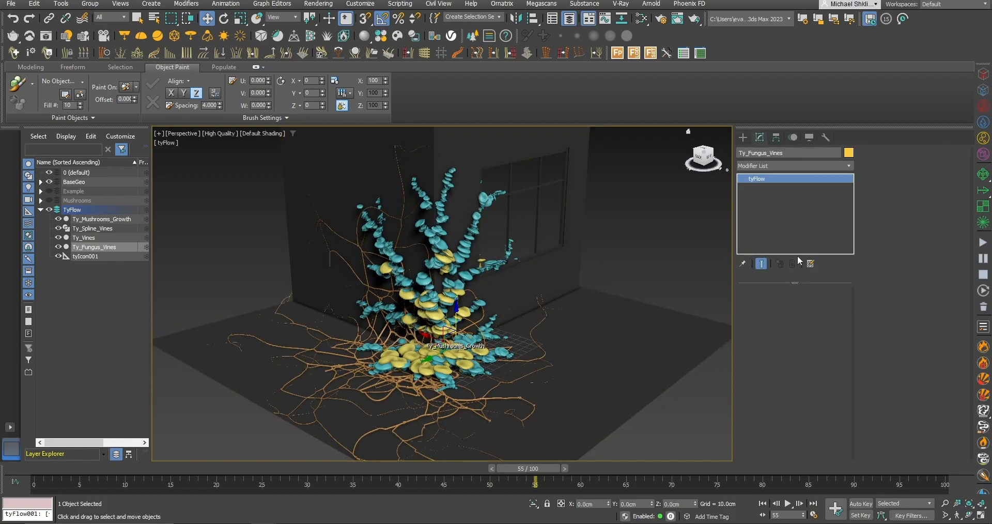
{"action": "left_click", "coordinate": [784, 310]}
{"action": "left_click", "coordinate": [337, 78]}
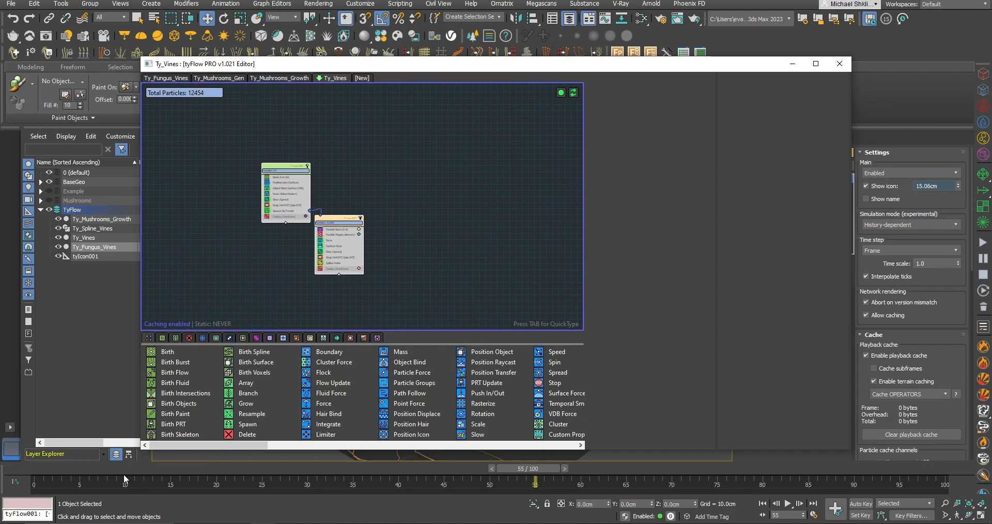
{"action": "left_click", "coordinate": [28, 470]}
{"action": "right_click", "coordinate": [285, 179]}
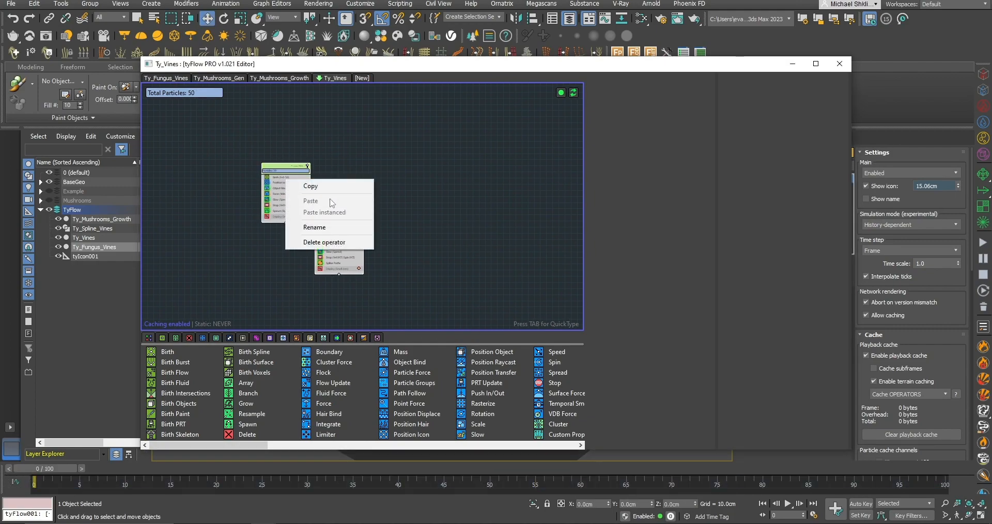
{"action": "left_click", "coordinate": [311, 186]}
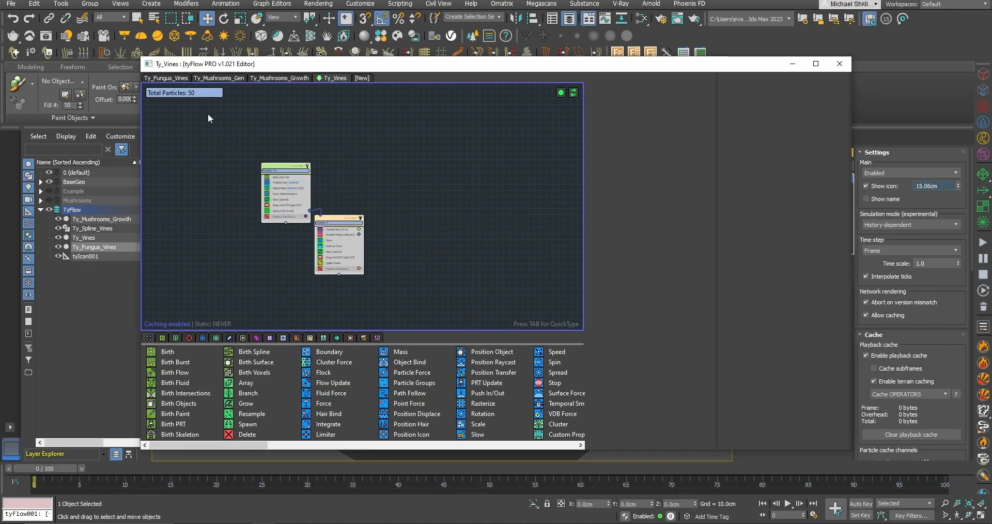
{"action": "left_click", "coordinate": [167, 79]}
{"action": "right_click", "coordinate": [326, 180]}
{"action": "left_click", "coordinate": [338, 189]}
{"action": "left_click_drag", "start_coordinate": [332, 165], "coordinate": [436, 212]}
{"action": "key", "text": "Delete"}
Copy both events of the Ty_Vines flow and paste them into the Ty_Fungus_Vines flow.
{"action": "left_click", "coordinate": [337, 78]}
{"action": "left_click_drag", "start_coordinate": [220, 133], "coordinate": [489, 416]}
{"action": "right_click", "coordinate": [299, 169]}
{"action": "left_click", "coordinate": [310, 174]}
{"action": "left_click", "coordinate": [176, 78]}
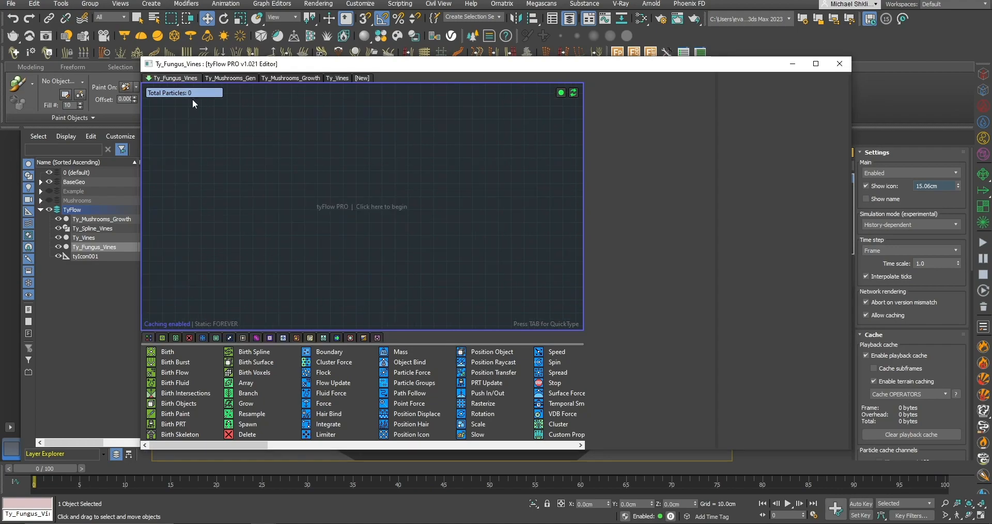
{"action": "right_click", "coordinate": [284, 172]}
{"action": "left_click", "coordinate": [296, 181]}
Set the total in Event_001's Birth operator to 10.
{"action": "left_click", "coordinate": [319, 192]}
{"action": "left_click", "coordinate": [674, 124]}
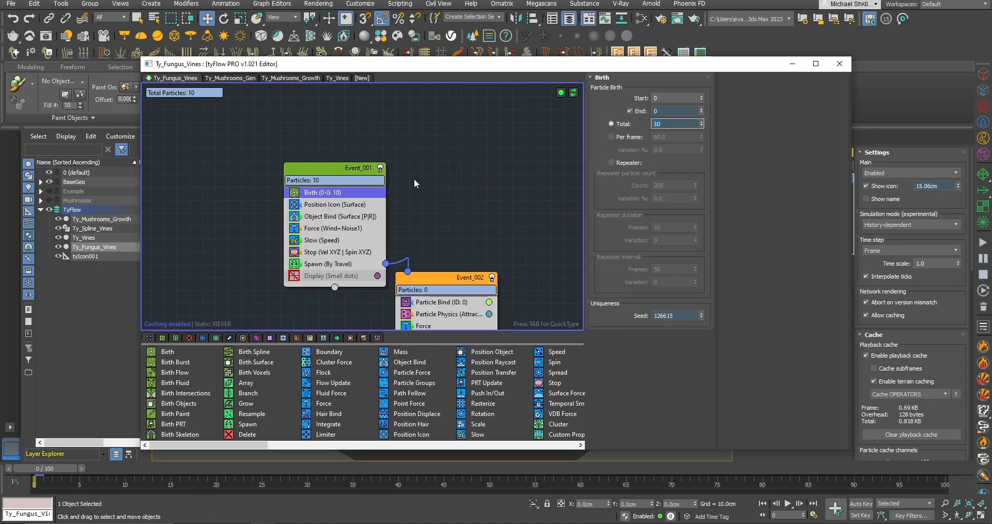
{"action": "middle_click_drag", "start_coordinate": [457, 284], "coordinate": [427, 199]}
Move the editor aside and hide Ty_Mushrooms_Growth, Ty_Spline_Vines and Ty_Vines.
{"action": "left_click_drag", "start_coordinate": [374, 66], "coordinate": [764, 86]}
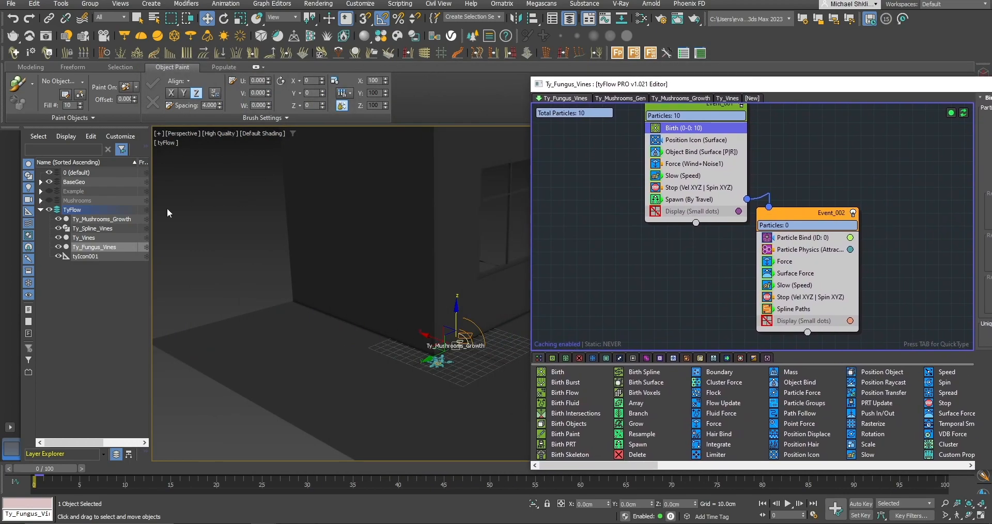
{"action": "left_click", "coordinate": [60, 250]}
{"action": "left_click", "coordinate": [58, 219]}
Create a new spline paths object for Event_002's Spline Paths operator and uncover more of the viewport.
{"action": "left_click", "coordinate": [759, 294]}
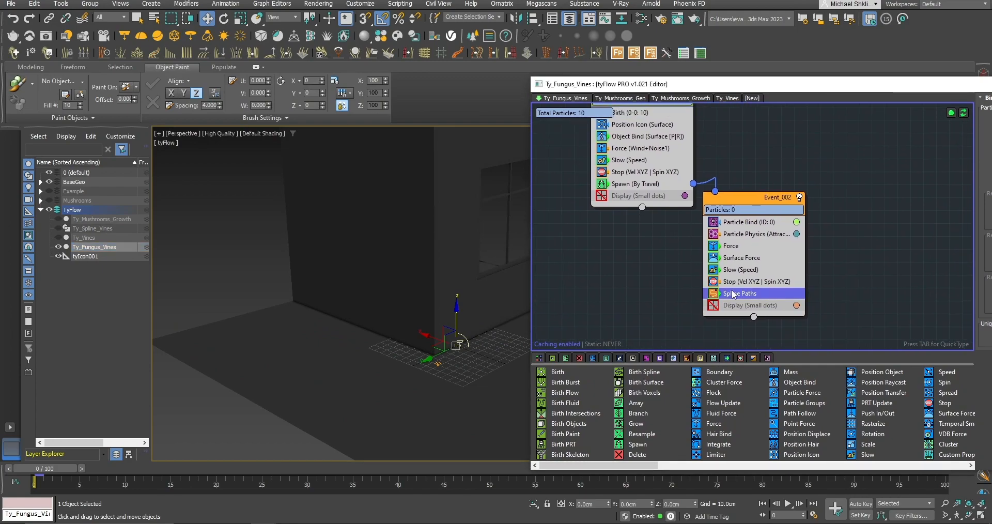
{"action": "left_click", "coordinate": [892, 154]}
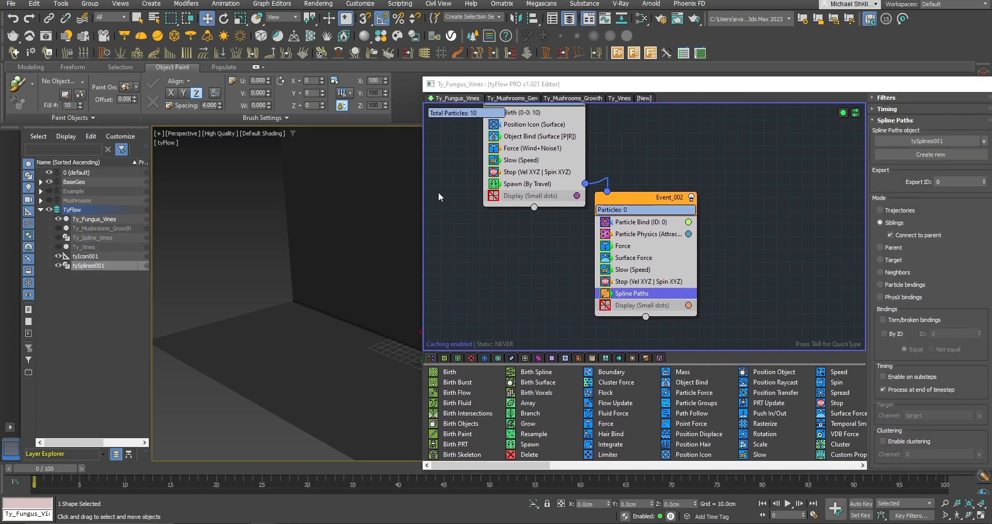
{"action": "left_click_drag", "start_coordinate": [423, 214], "coordinate": [626, 215]}
{"action": "middle_click_drag", "start_coordinate": [765, 237], "coordinate": [704, 268]}
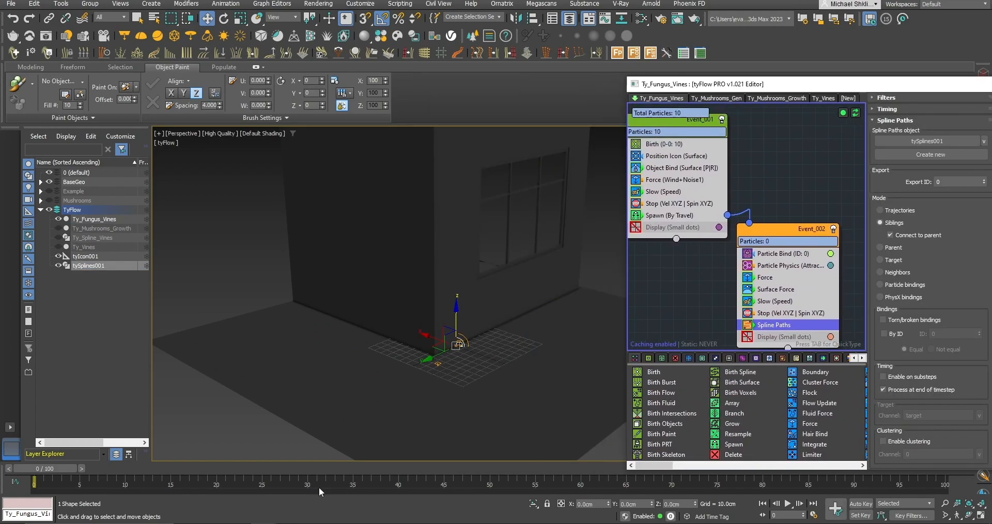
Scrub through the fungus vine growth to check it and return to frame 0.
{"action": "mouse_move", "coordinate": [74, 470]}
{"action": "left_mouse_down"}
{"action": "mouse_move", "coordinate": [615, 469]}
{"action": "mouse_move", "coordinate": [72, 469]}
{"action": "left_mouse_up"}
{"action": "key", "text": "w"}
{"action": "middle_click_drag", "start_coordinate": [787, 243], "coordinate": [767, 210]}
{"action": "left_click_drag", "start_coordinate": [766, 209], "coordinate": [764, 218]}
{"action": "middle_click_drag", "start_coordinate": [727, 206], "coordinate": [770, 260]}
{"action": "left_click_drag", "start_coordinate": [205, 471], "coordinate": [36, 470]}
{"action": "middle_click_drag", "start_coordinate": [738, 265], "coordinate": [753, 268]}
Add a second Spawn operator to Event_001 above the By Travel Spawn.
{"action": "key", "text": "Tab"}
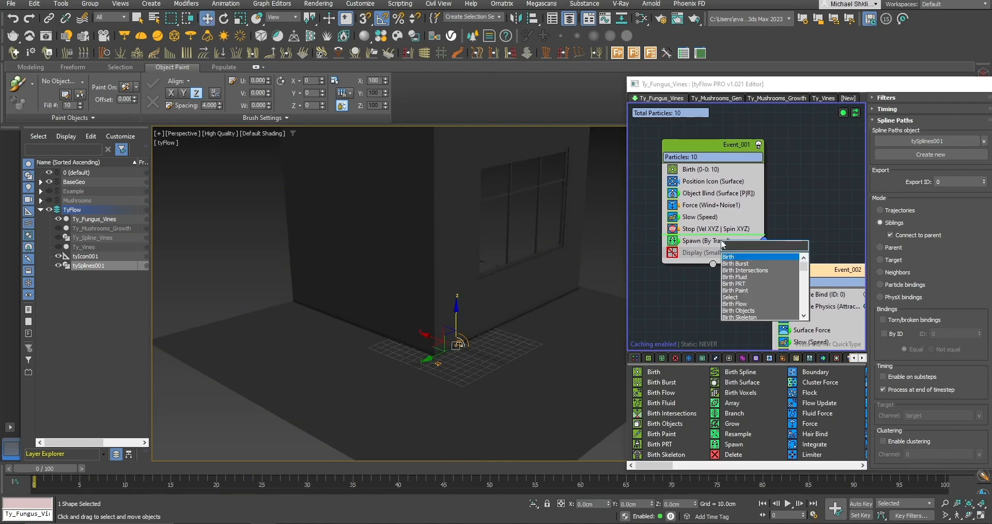
{"action": "type", "text": "spawn"}
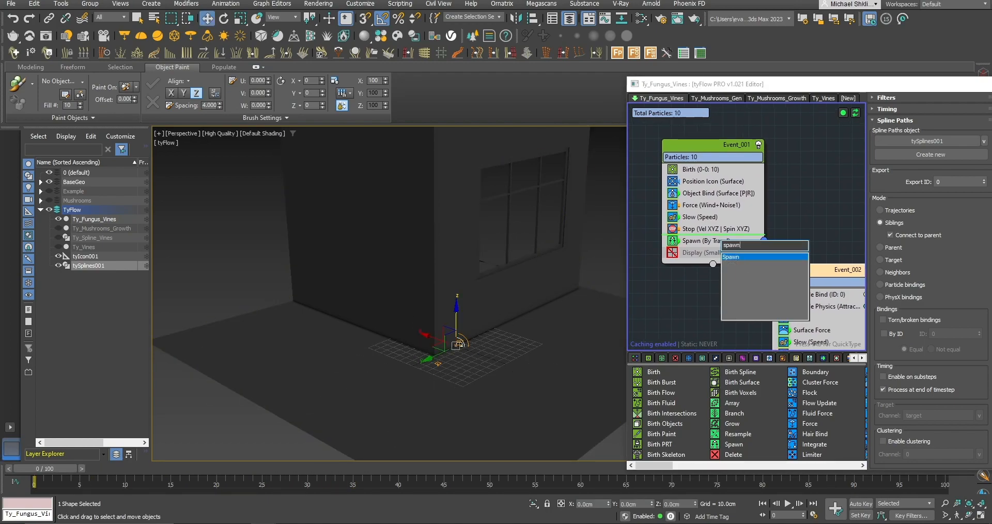
{"action": "key", "text": "Return"}
{"action": "left_click_drag", "start_coordinate": [895, 80], "coordinate": [888, 98]}
Set the new Spawn operator's timing to Frame with a range of 35 to 35.
{"action": "left_click", "coordinate": [859, 107]}
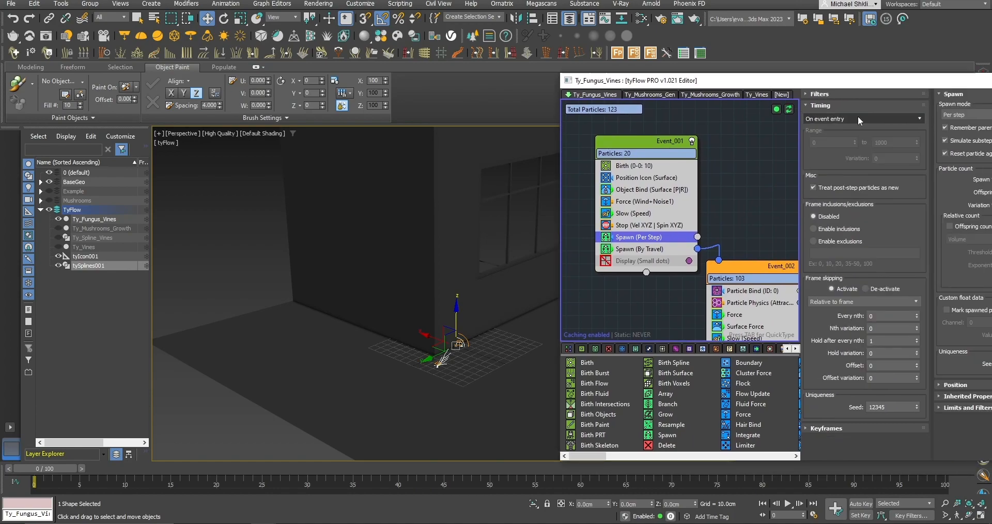
{"action": "left_click", "coordinate": [857, 119]}
{"action": "left_click", "coordinate": [839, 177]}
{"action": "double_click", "coordinate": [892, 143]}
{"action": "type", "text": "35"}
Connect the Per Step Spawn output to a new event and add a Grow operator to it.
{"action": "middle_click_drag", "start_coordinate": [785, 241], "coordinate": [693, 216]}
{"action": "left_click_drag", "start_coordinate": [607, 213], "coordinate": [754, 227]}
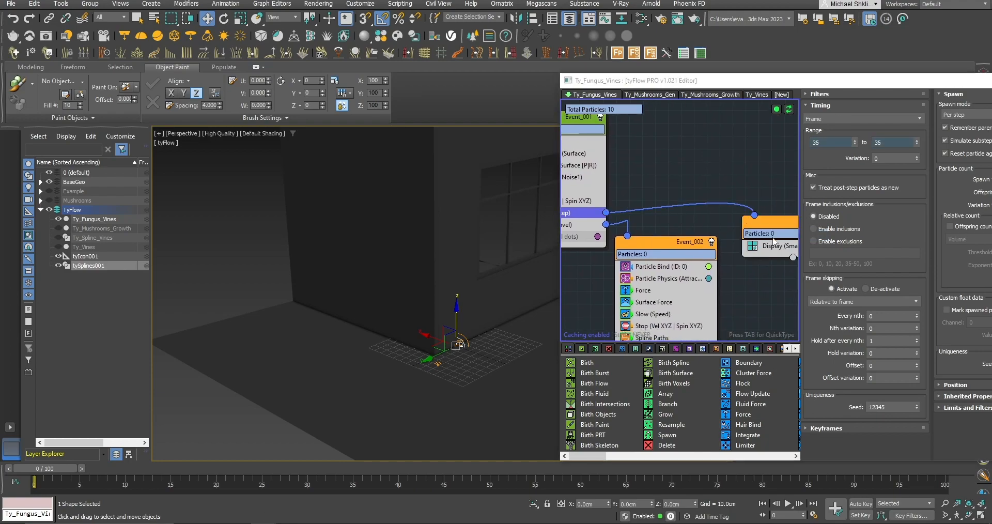
{"action": "key", "text": "Tab"}
{"action": "type", "text": "grow"}
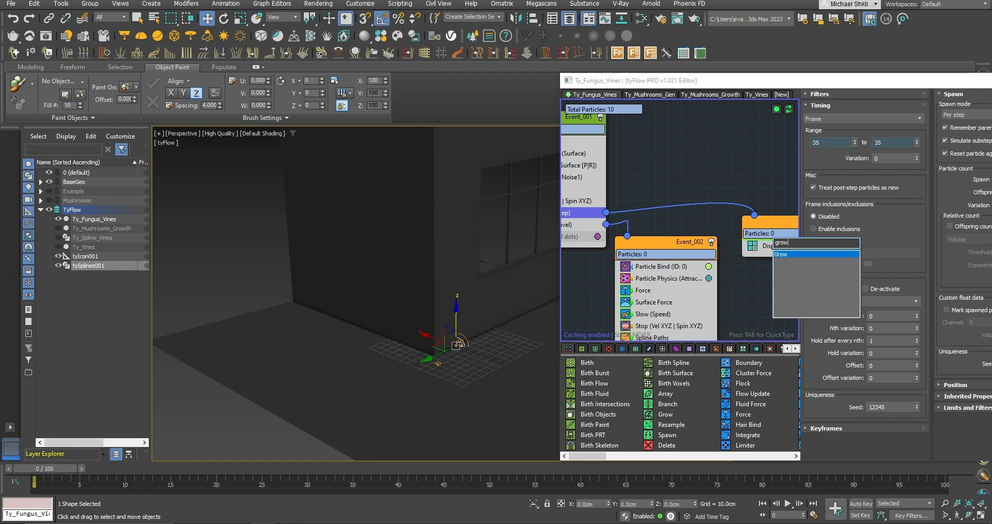
{"action": "key", "text": "Return"}
Set the Grow operator's algorithm to Space colonization and its timing to Continuous.
{"action": "left_click", "coordinate": [858, 148]}
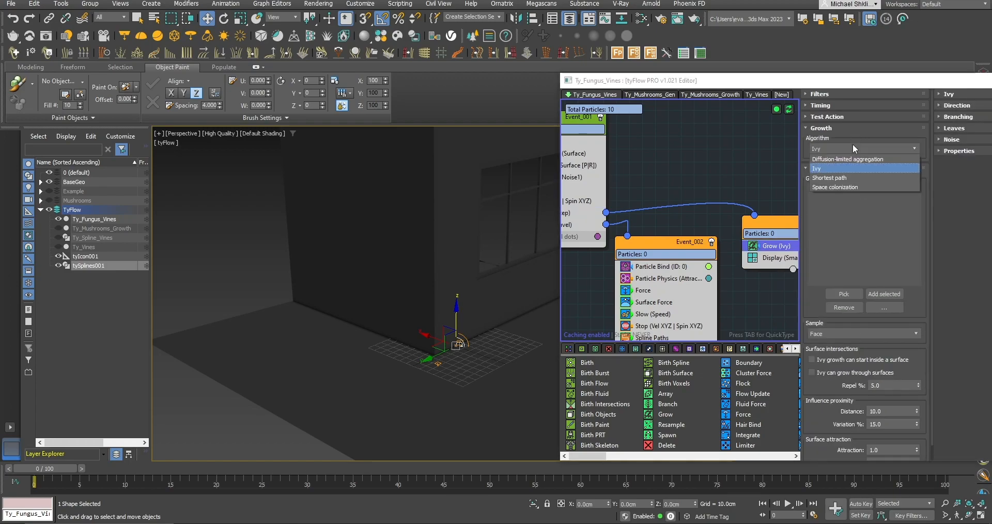
{"action": "left_click", "coordinate": [845, 186]}
{"action": "left_click", "coordinate": [839, 107]}
{"action": "left_click", "coordinate": [839, 118]}
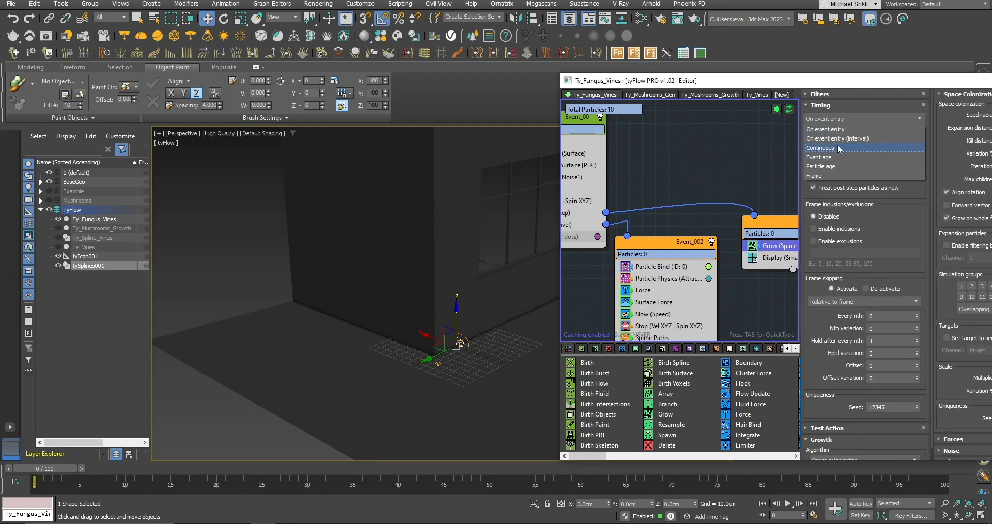
{"action": "left_click", "coordinate": [837, 144]}
{"action": "left_click", "coordinate": [843, 105]}
Add a Birth operator as a new event above Event_001, arranging the editor to make room.
{"action": "left_click_drag", "start_coordinate": [862, 82], "coordinate": [796, 76]}
{"action": "middle_click_drag", "start_coordinate": [640, 137], "coordinate": [683, 188]}
{"action": "scroll", "coordinate": [684, 196], "scroll_direction": "down", "scroll_amount": 3}
{"action": "middle_click_drag", "start_coordinate": [694, 254], "coordinate": [630, 244]}
{"action": "left_click_drag", "start_coordinate": [677, 250], "coordinate": [670, 260]}
{"action": "middle_click_drag", "start_coordinate": [564, 200], "coordinate": [676, 249]}
{"action": "key", "text": "Tab"}
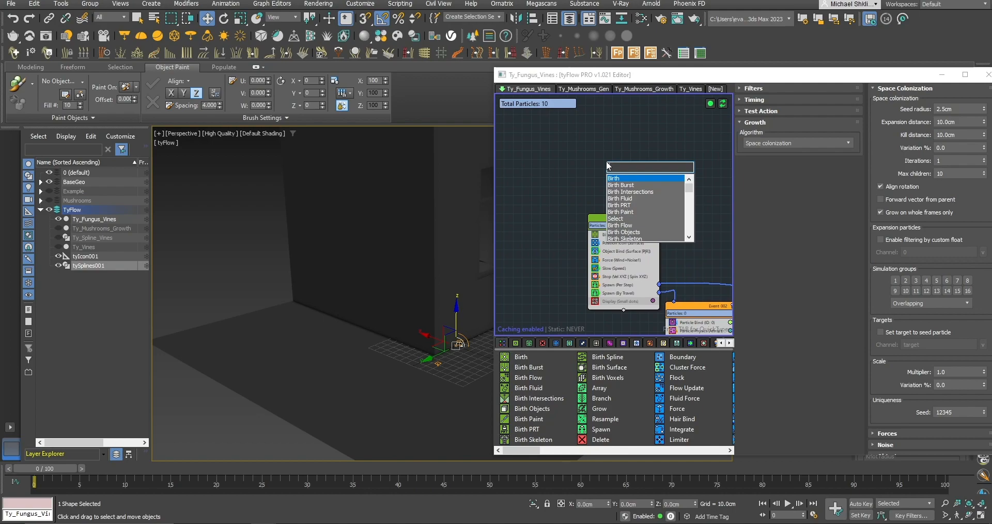
{"action": "type", "text": "birth"}
{"action": "key", "text": "Return"}
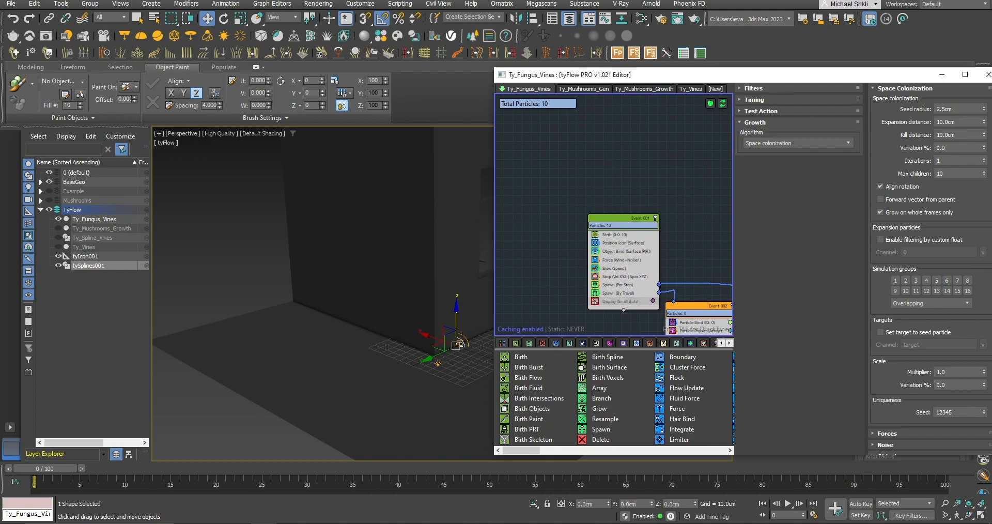
{"action": "left_click_drag", "start_coordinate": [633, 164], "coordinate": [621, 184]}
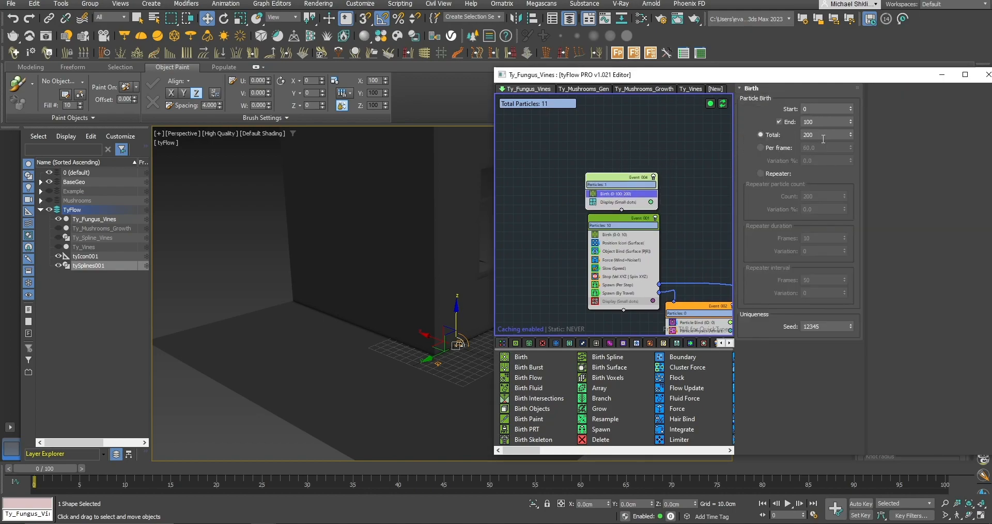
Set the new Birth operator's start and end to 35 and its total to 400000.
{"action": "type", "text": "35"}
{"action": "key", "text": "Tab"}
{"action": "type", "text": "35"}
{"action": "key", "text": "Return"}
{"action": "middle_click_drag", "start_coordinate": [628, 187], "coordinate": [652, 178]}
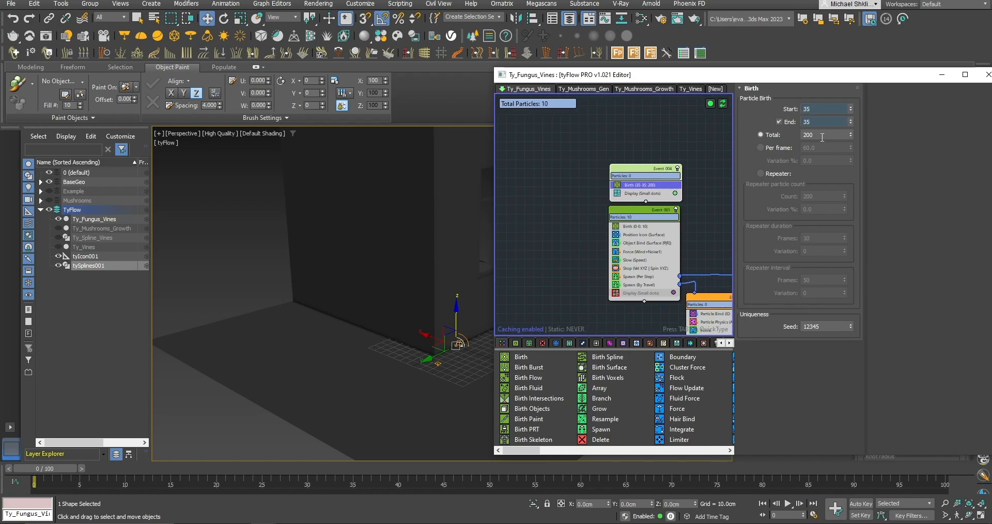
{"action": "type", "text": "400000"}
{"action": "key", "text": "Return"}
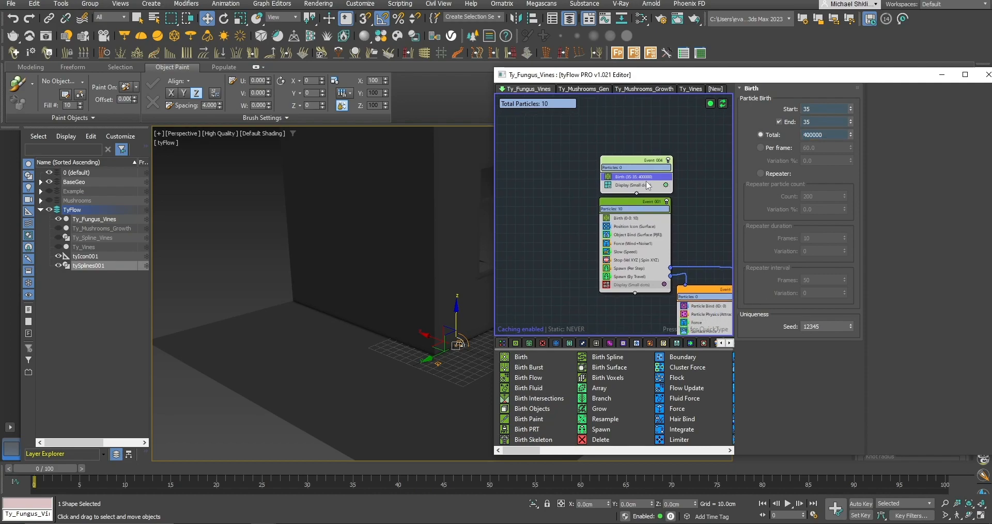
Add a Position Object operator to the 400000-particle Birth event and assign Box003 and Box002 as its objects.
{"action": "key", "text": "Tab"}
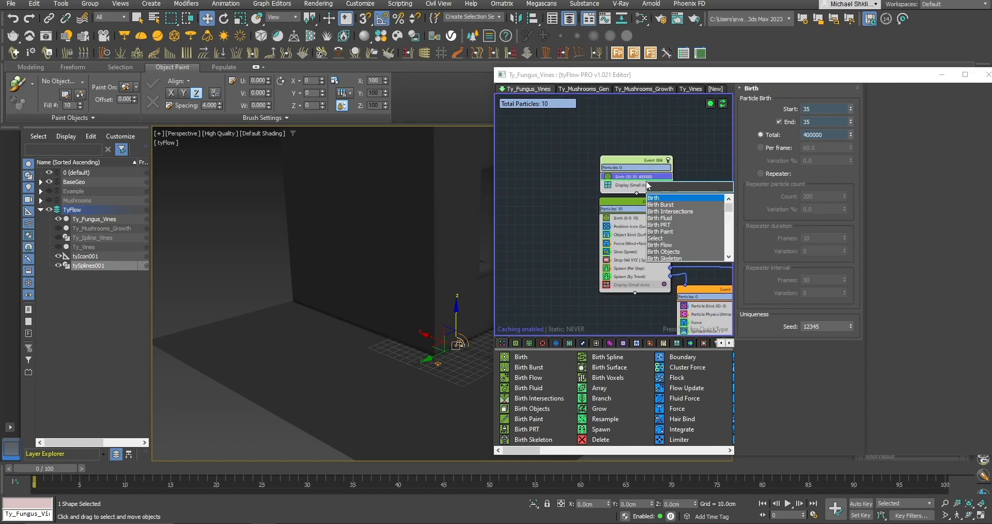
{"action": "type", "text": "position"}
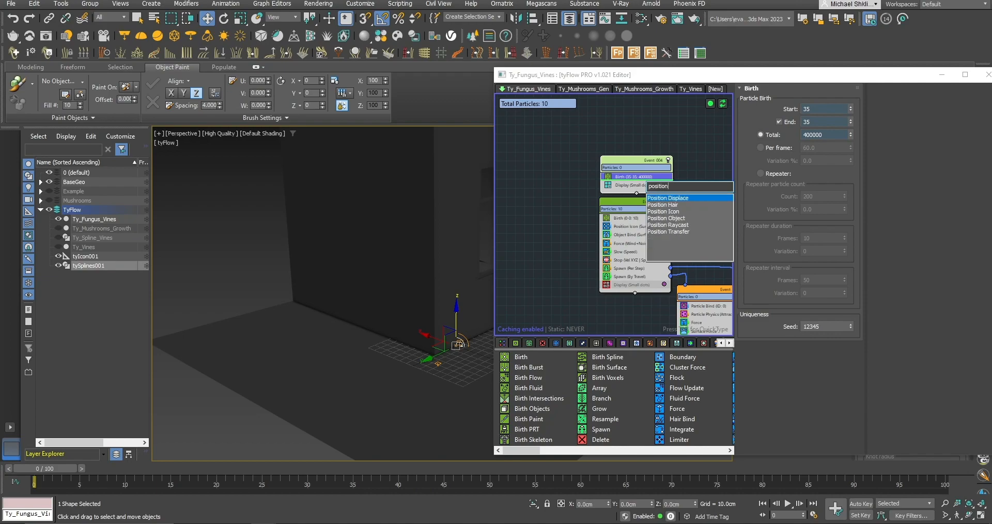
{"action": "key", "text": "Down"}
{"action": "key", "text": "Down"}
{"action": "key", "text": "Return"}
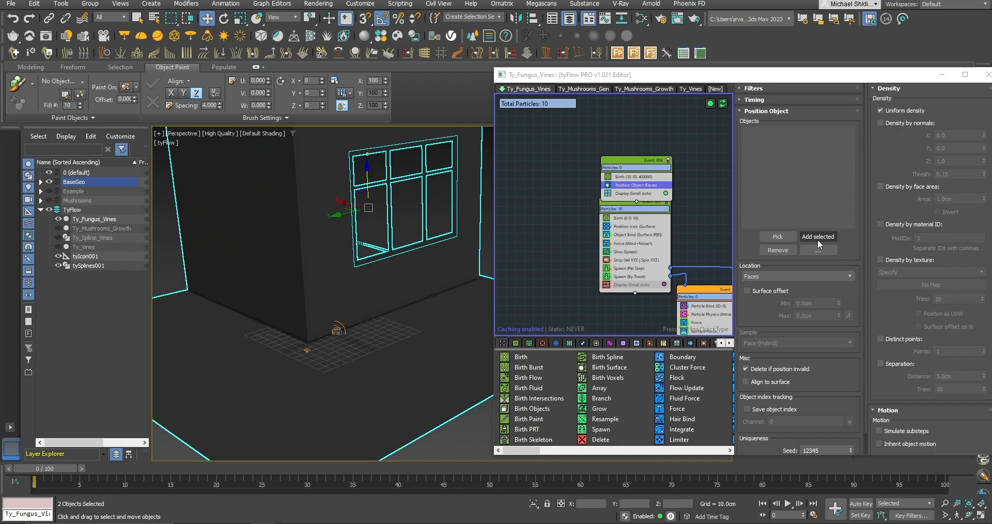
{"action": "left_click", "coordinate": [818, 238]}
{"action": "left_click", "coordinate": [440, 222]}
Preview the scattered surface particles around frame 35 and turn off the Display operator in Event 004.
{"action": "left_click", "coordinate": [349, 471]}
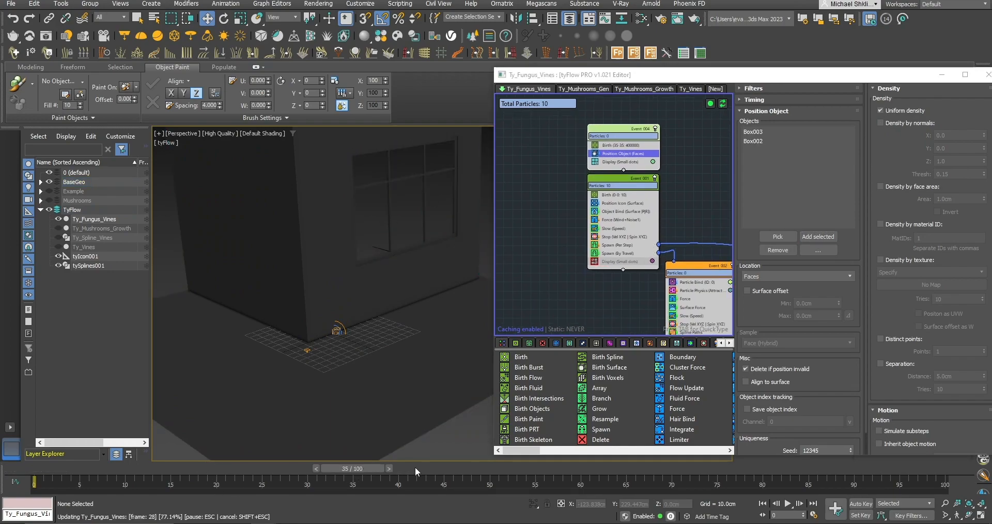
{"action": "left_click", "coordinate": [417, 471]}
{"action": "scroll", "coordinate": [446, 359], "scroll_direction": "up", "scroll_amount": 6}
{"action": "left_click_drag", "start_coordinate": [427, 467], "coordinate": [33, 463]}
{"action": "key", "text": "w"}
{"action": "middle_click_drag", "start_coordinate": [620, 159], "coordinate": [488, 147]}
{"action": "middle_click_drag", "start_coordinate": [638, 225], "coordinate": [746, 279]}
{"action": "left_click", "coordinate": [561, 202]}
Preview the vines and their first branch growth at frame 43 and return to frame 0.
{"action": "middle_click_drag", "start_coordinate": [729, 312], "coordinate": [640, 259]}
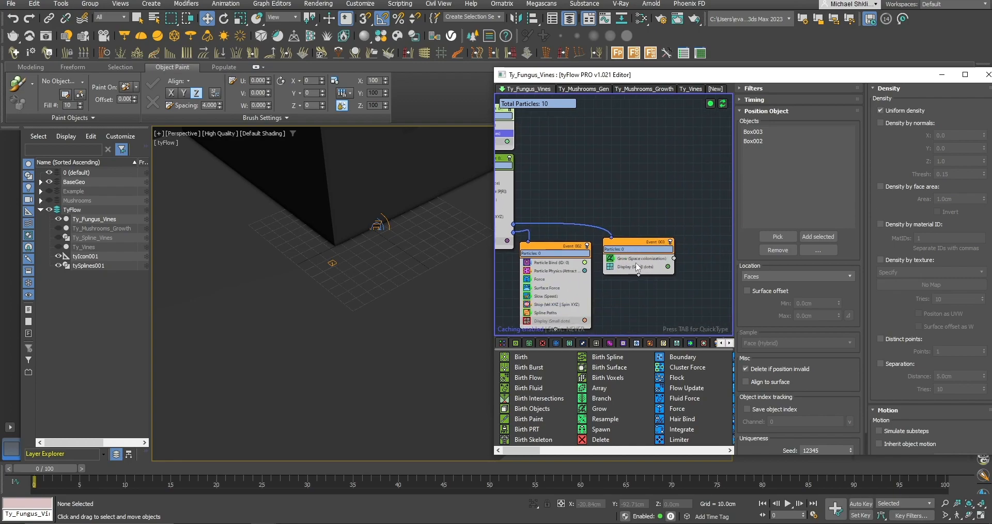
{"action": "mouse_move", "coordinate": [437, 469]}
{"action": "left_mouse_down"}
{"action": "mouse_move", "coordinate": [422, 468]}
{"action": "mouse_move", "coordinate": [436, 467]}
{"action": "left_mouse_up"}
{"action": "middle_click_drag", "start_coordinate": [437, 279], "coordinate": [428, 310]}
{"action": "scroll", "coordinate": [419, 319], "scroll_direction": "down", "scroll_amount": 3}
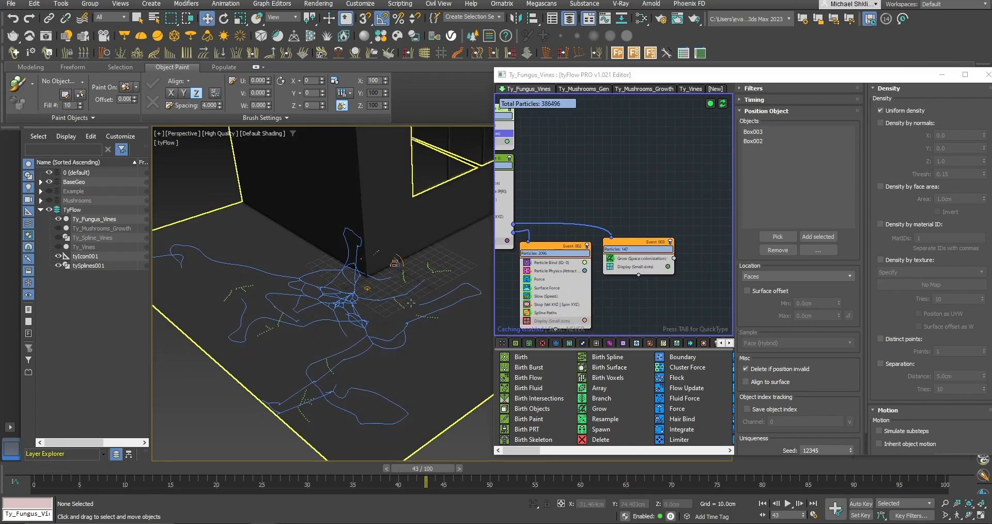
{"action": "left_click_drag", "start_coordinate": [430, 467], "coordinate": [34, 468]}
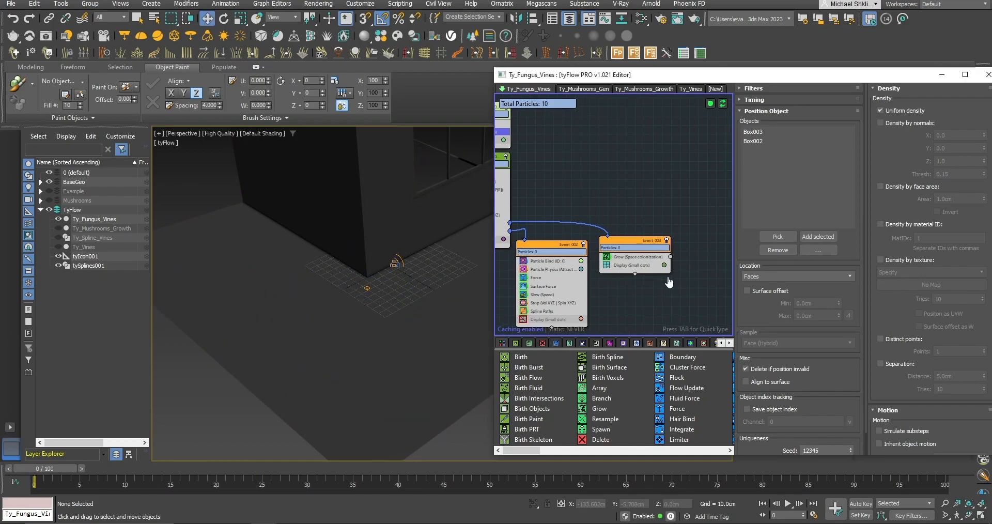
Set the Grow operator's seed radius to 1.5 cm, expansion distance to 6 cm, kill distance to 1 cm and max children to 15, with Align rotation off.
{"action": "left_click", "coordinate": [640, 257]}
{"action": "left_click_drag", "start_coordinate": [843, 75], "coordinate": [754, 64]}
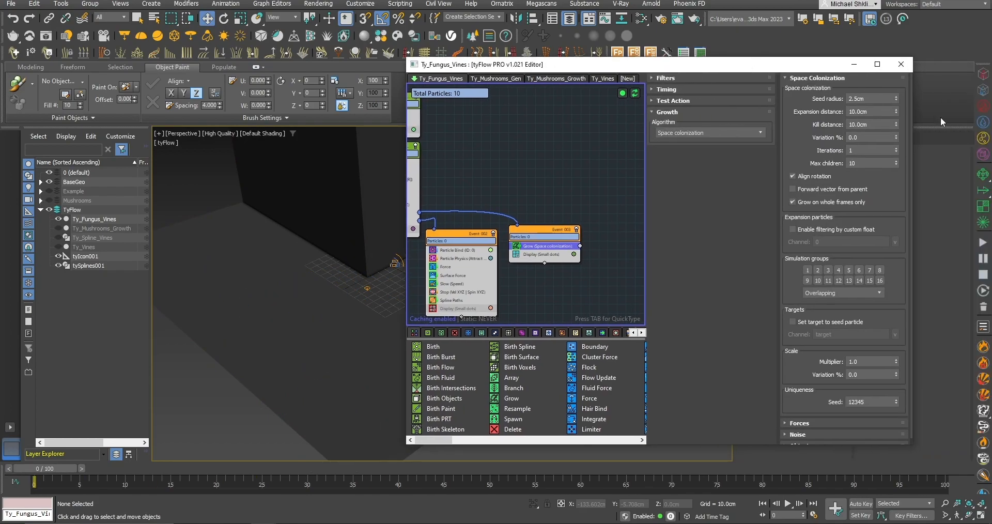
{"action": "key", "text": "Return"}
{"action": "left_click_drag", "start_coordinate": [873, 99], "coordinate": [832, 102]}
{"action": "type", "text": "1.5"}
{"action": "key", "text": "Tab"}
{"action": "type", "text": "6"}
{"action": "key", "text": "Tab"}
{"action": "key", "text": "Tab"}
{"action": "key", "text": "Tab"}
{"action": "key", "text": "Tab"}
{"action": "type", "text": "15"}
{"action": "left_click", "coordinate": [793, 170]}
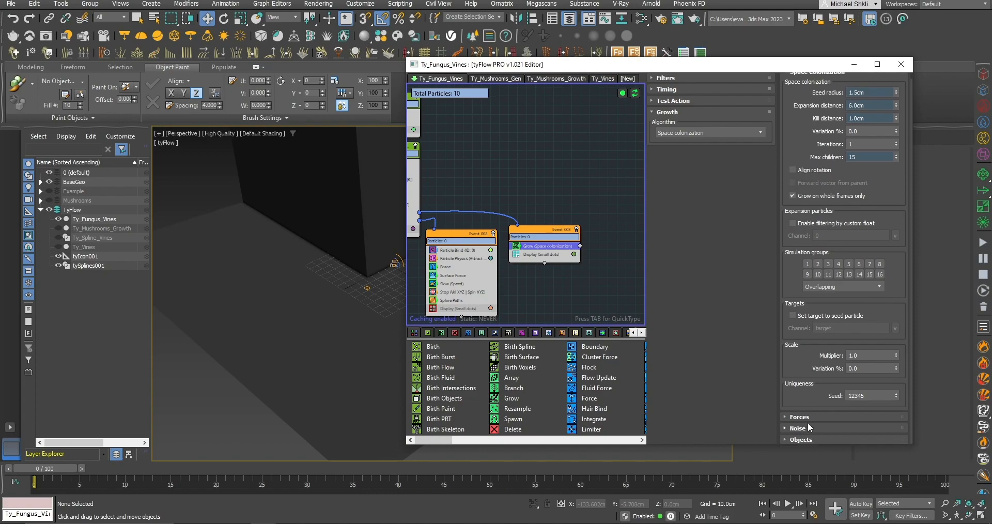
Set the Grow operator's noise strength to 3 cm and noise scale to 25.
{"action": "left_click", "coordinate": [794, 427]}
{"action": "left_click_drag", "start_coordinate": [872, 242], "coordinate": [781, 244]}
{"action": "type", "text": "3"}
{"action": "key", "text": "Return"}
{"action": "left_click_drag", "start_coordinate": [870, 267], "coordinate": [802, 262]}
{"action": "type", "text": "25"}
{"action": "key", "text": "Return"}
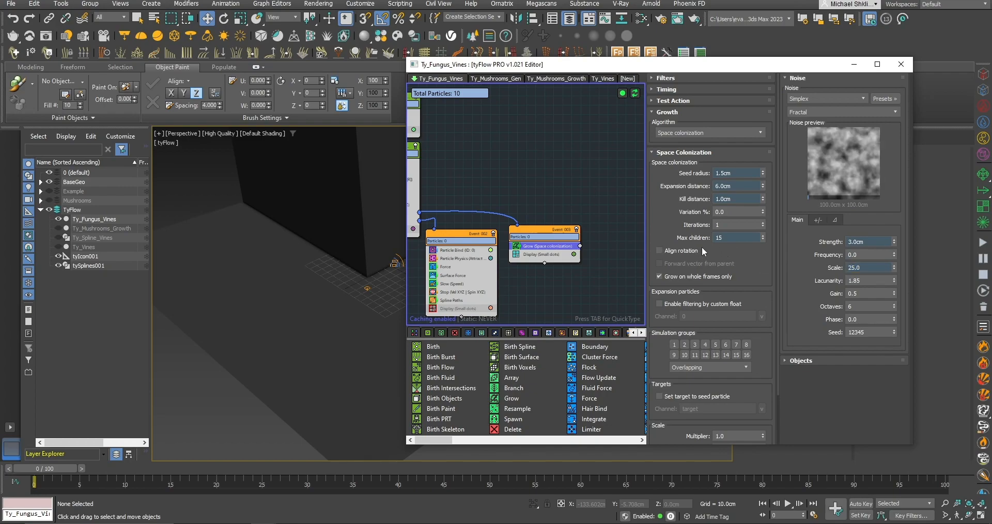
Preview the space-colonization branches up to frame 60 and return to frame 0.
{"action": "left_click_drag", "start_coordinate": [471, 71], "coordinate": [573, 91]}
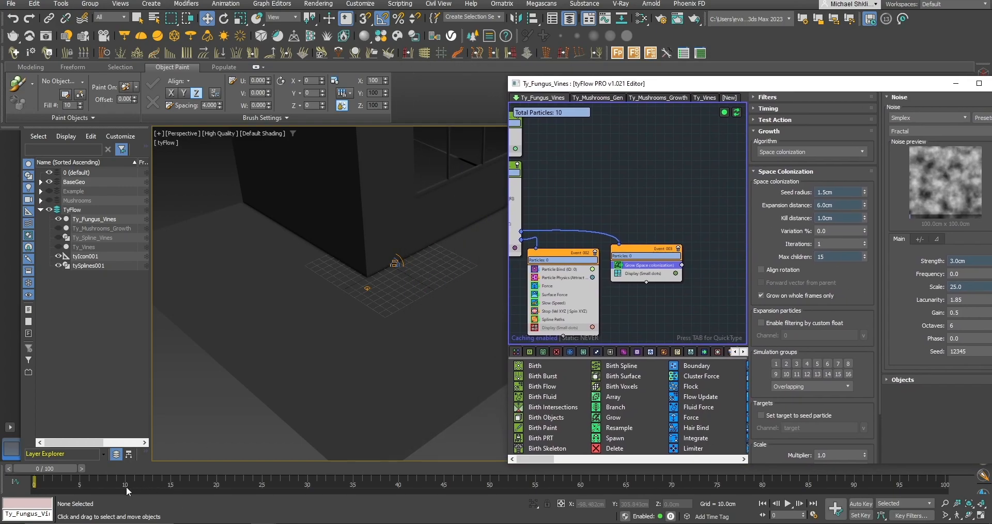
{"action": "left_click_drag", "start_coordinate": [60, 470], "coordinate": [550, 480]}
{"action": "key", "text": "w"}
{"action": "middle_click_drag", "start_coordinate": [454, 289], "coordinate": [481, 392], "text": "alt"}
{"action": "left_click_drag", "start_coordinate": [555, 471], "coordinate": [594, 473]}
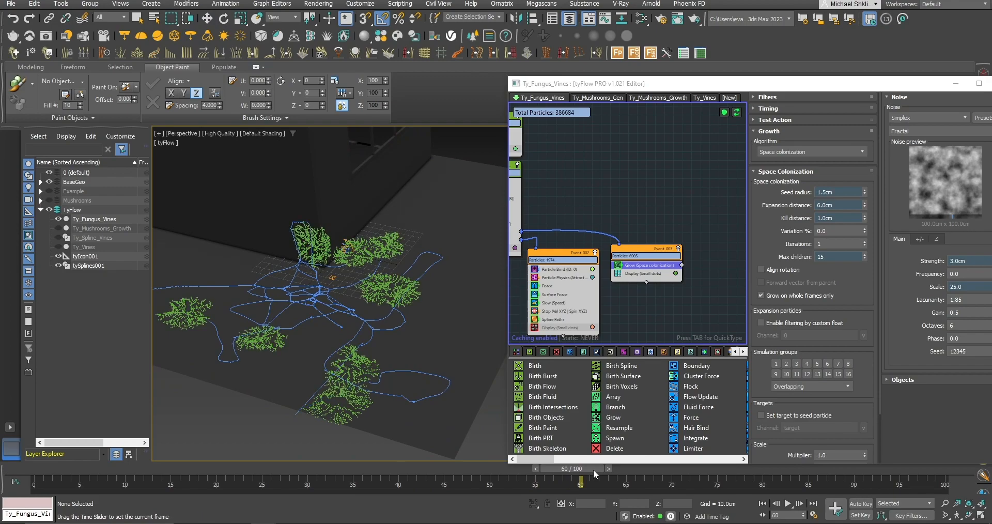
{"action": "key", "text": "Home"}
{"action": "middle_click_drag", "start_coordinate": [631, 267], "coordinate": [647, 271]}
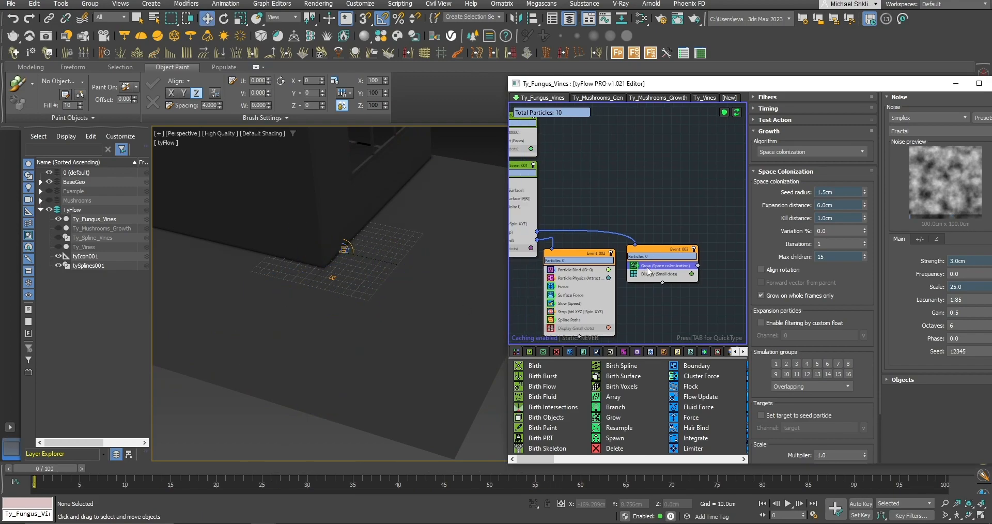
Change the Grow operator's timing to Frame with a range of 35 to 60.
{"action": "left_click", "coordinate": [795, 108]}
{"action": "scroll", "coordinate": [802, 121], "scroll_direction": "down", "scroll_amount": 1}
{"action": "type", "text": "60"}
{"action": "left_click_drag", "start_coordinate": [847, 145], "coordinate": [639, 133]}
{"action": "key", "text": "Return"}
{"action": "type", "text": "35"}
{"action": "key", "text": "Return"}
{"action": "mouse_move", "coordinate": [637, 208]}
{"action": "middle_mouse_down"}
{"action": "mouse_move", "coordinate": [653, 208]}
{"action": "mouse_move", "coordinate": [619, 212]}
{"action": "middle_mouse_up"}
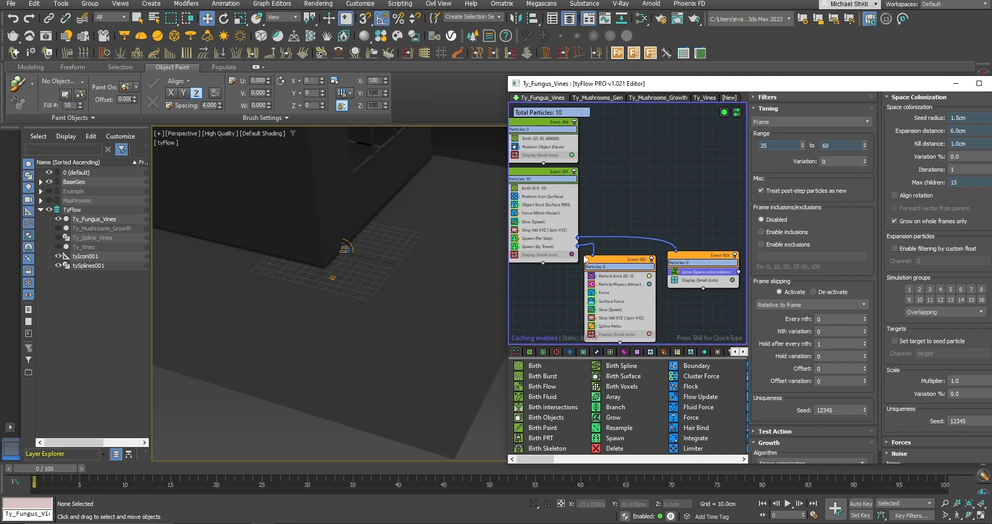
Check the branch growth at frame 56 with the limited timing and return to the start.
{"action": "middle_click_drag", "start_coordinate": [586, 260], "coordinate": [629, 265]}
{"action": "left_click_drag", "start_coordinate": [503, 467], "coordinate": [545, 469]}
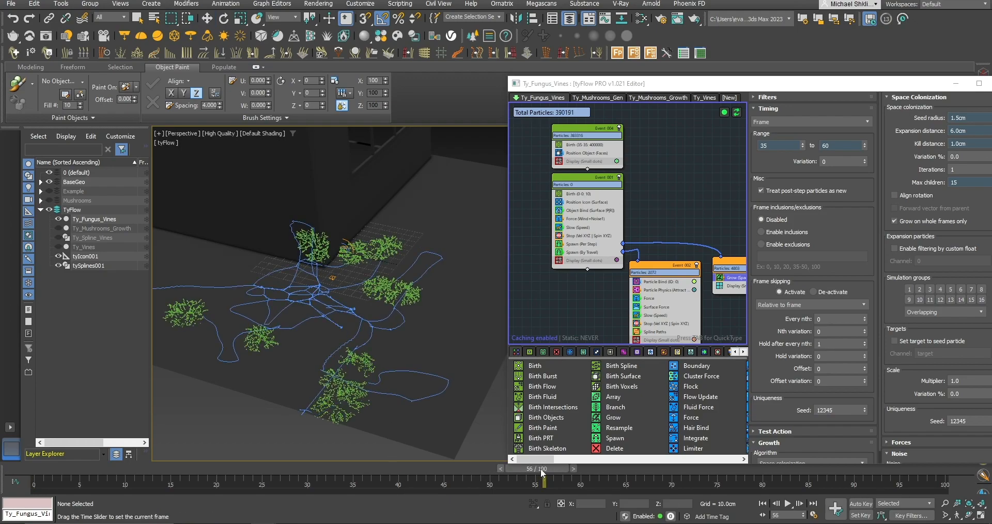
{"action": "left_click_drag", "start_coordinate": [557, 475], "coordinate": [44, 457]}
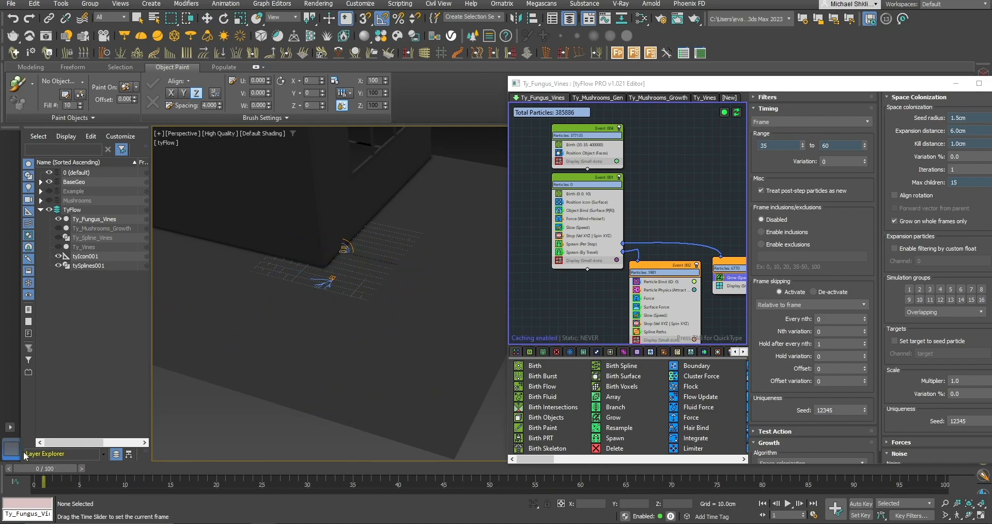
{"action": "middle_click_drag", "start_coordinate": [608, 201], "coordinate": [627, 214]}
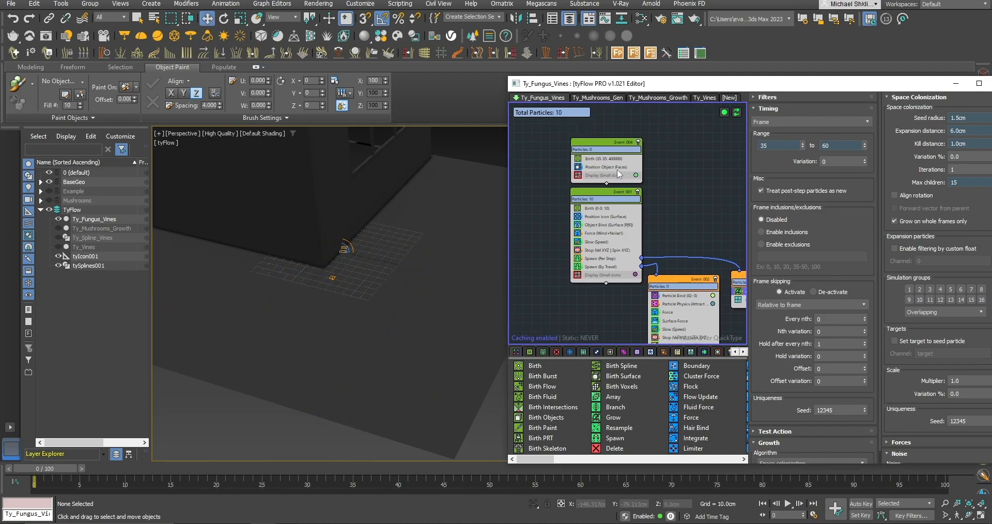
Add a Particle Groups operator to Event 004 and assign its particles to simulation group 2.
{"action": "key", "text": "Tab"}
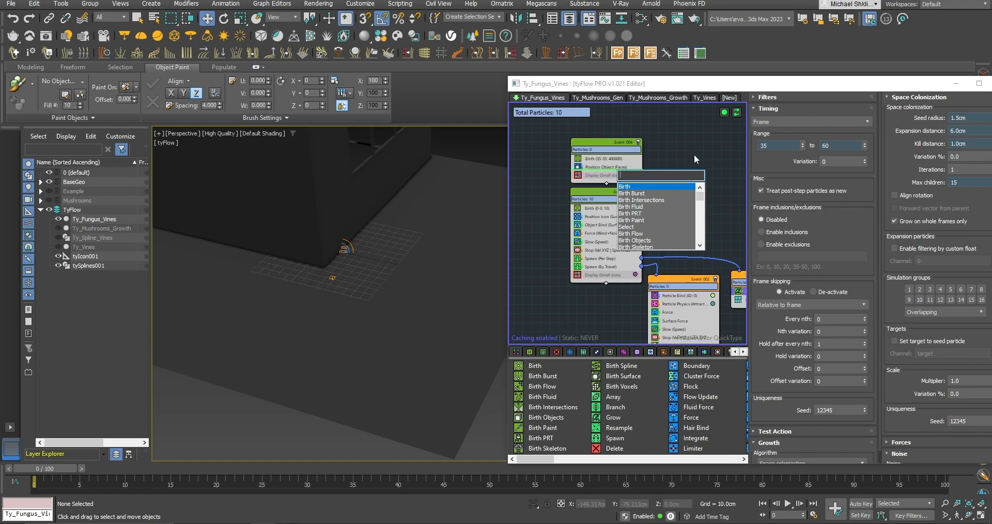
{"action": "type", "text": "grop"}
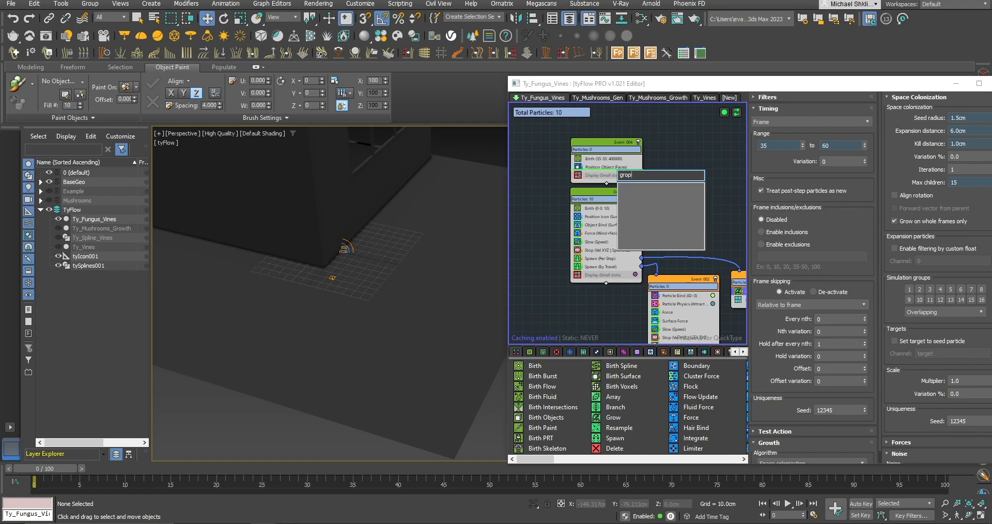
{"action": "key", "text": "Return"}
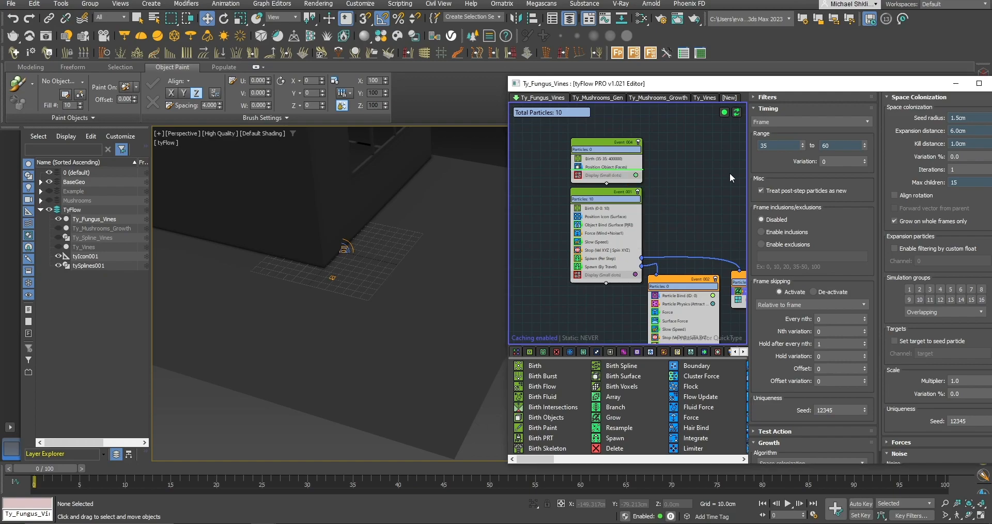
Restrict the Grow operator in Event 003 to simulation group 2.
{"action": "middle_click_drag", "start_coordinate": [680, 253], "coordinate": [561, 202]}
{"action": "left_click", "coordinate": [650, 241]}
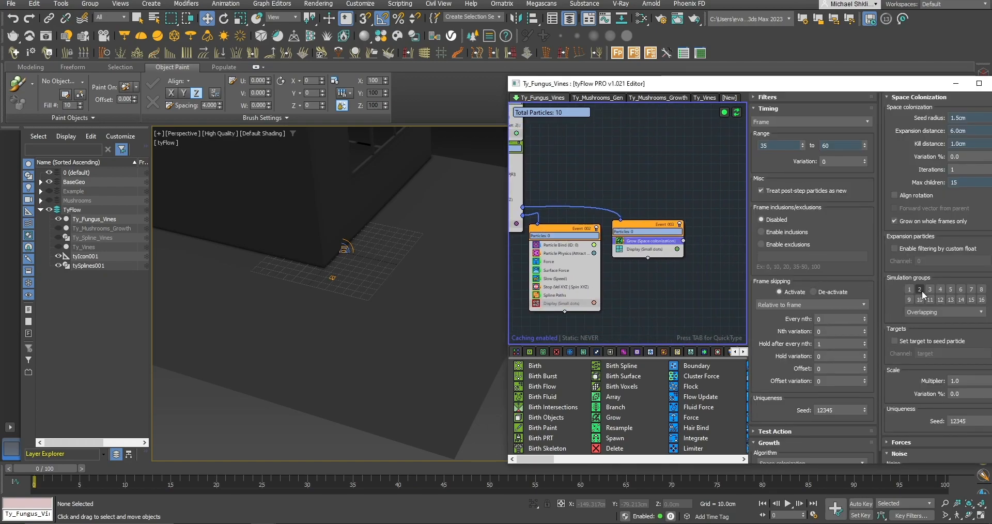
{"action": "middle_click_drag", "start_coordinate": [643, 194], "coordinate": [664, 203]}
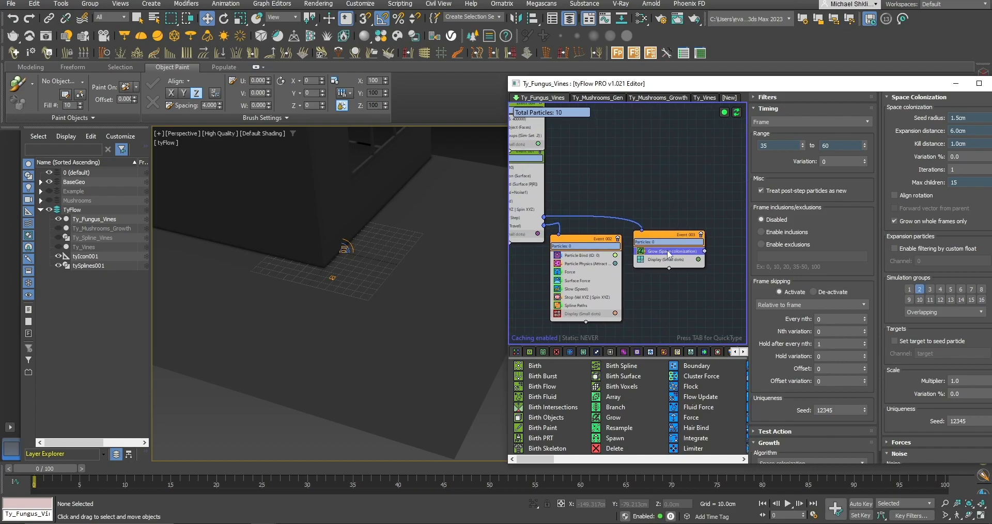
Move the Particle Groups operator from Event 004 into Event 002 and set its simulation group to 1.
{"action": "middle_click_drag", "start_coordinate": [531, 222], "coordinate": [627, 219]}
{"action": "left_click", "coordinate": [607, 133]}
{"action": "left_click_drag", "start_coordinate": [609, 137], "coordinate": [688, 255]}
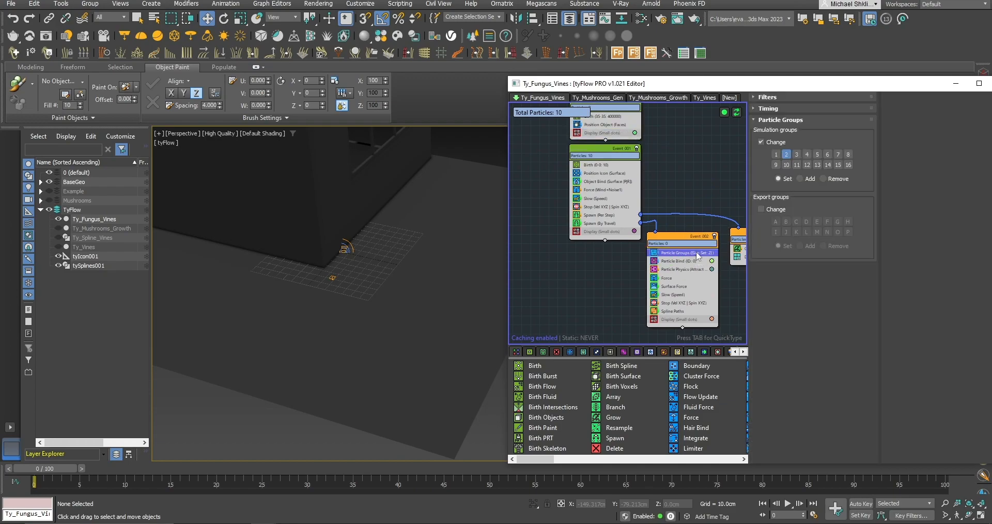
{"action": "middle_click_drag", "start_coordinate": [673, 292], "coordinate": [655, 275]}
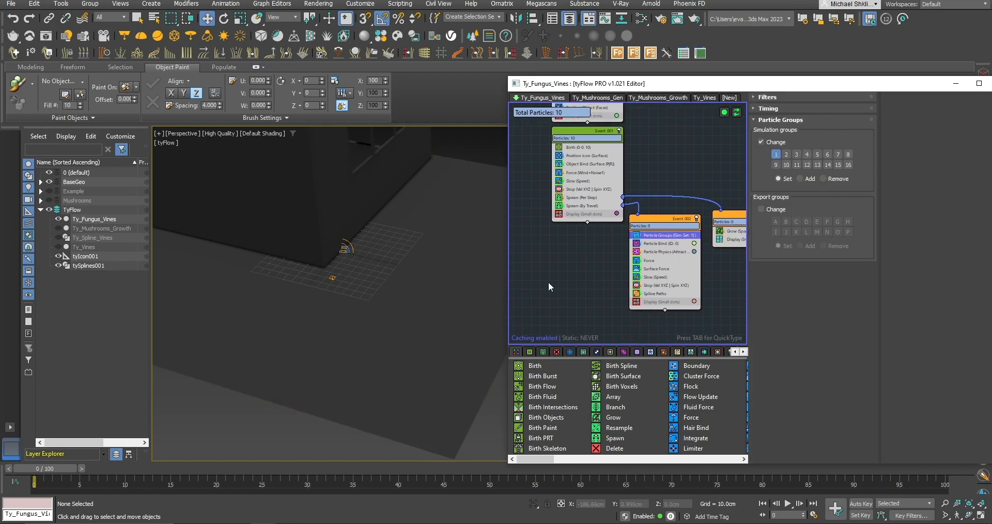
Preview the flow at frame 46 and examine the simulation group settings of the Grow and Particle Groups operators.
{"action": "mouse_move", "coordinate": [365, 290]}
{"action": "middle_mouse_down"}
{"action": "mouse_move", "coordinate": [374, 264]}
{"action": "mouse_move", "coordinate": [371, 286]}
{"action": "middle_mouse_up"}
{"action": "middle_click_drag", "start_coordinate": [364, 408], "coordinate": [383, 408], "text": "alt"}
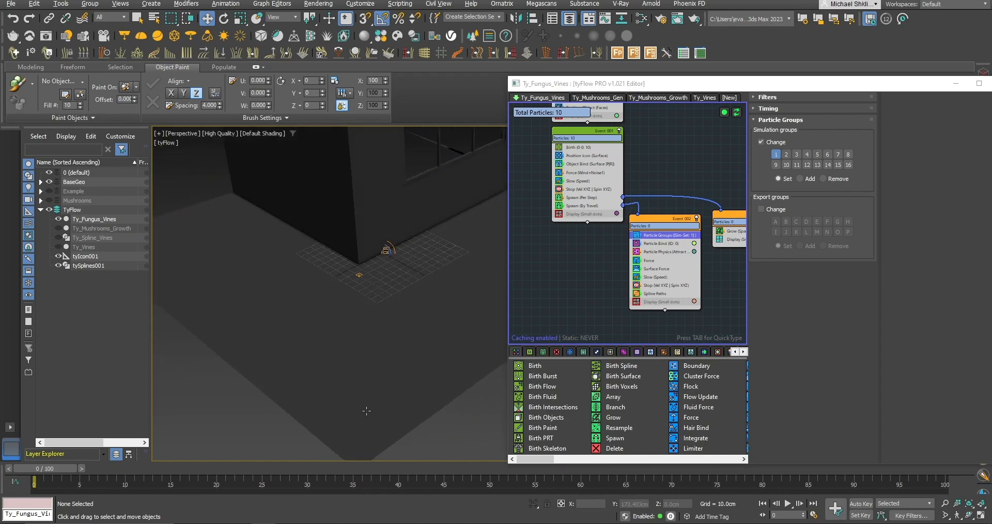
{"action": "left_click_drag", "start_coordinate": [46, 468], "coordinate": [466, 454]}
{"action": "middle_click_drag", "start_coordinate": [744, 231], "coordinate": [678, 267]}
{"action": "left_click", "coordinate": [679, 268]}
{"action": "middle_click_drag", "start_coordinate": [601, 189], "coordinate": [649, 228]}
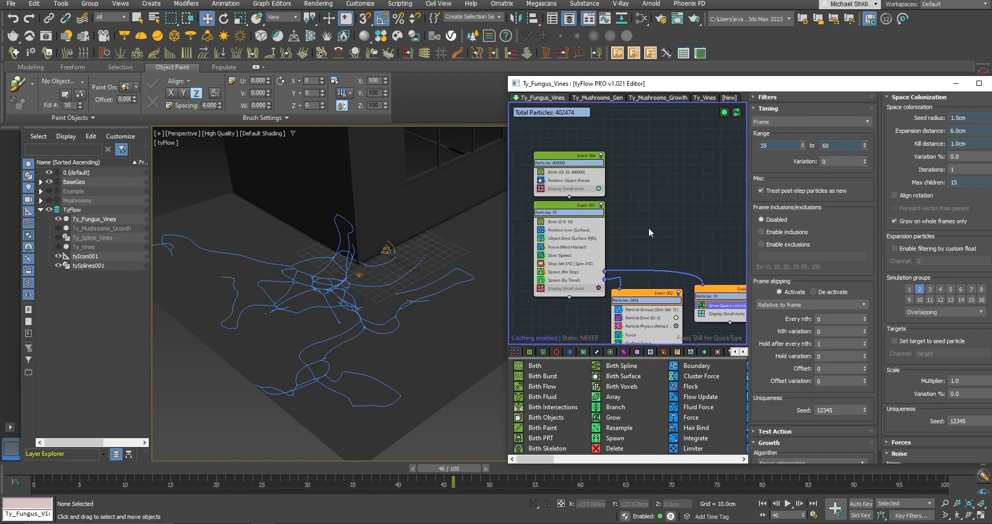
{"action": "left_click", "coordinate": [567, 178]}
{"action": "middle_click_drag", "start_coordinate": [610, 289], "coordinate": [616, 286]}
{"action": "left_click", "coordinate": [656, 315]}
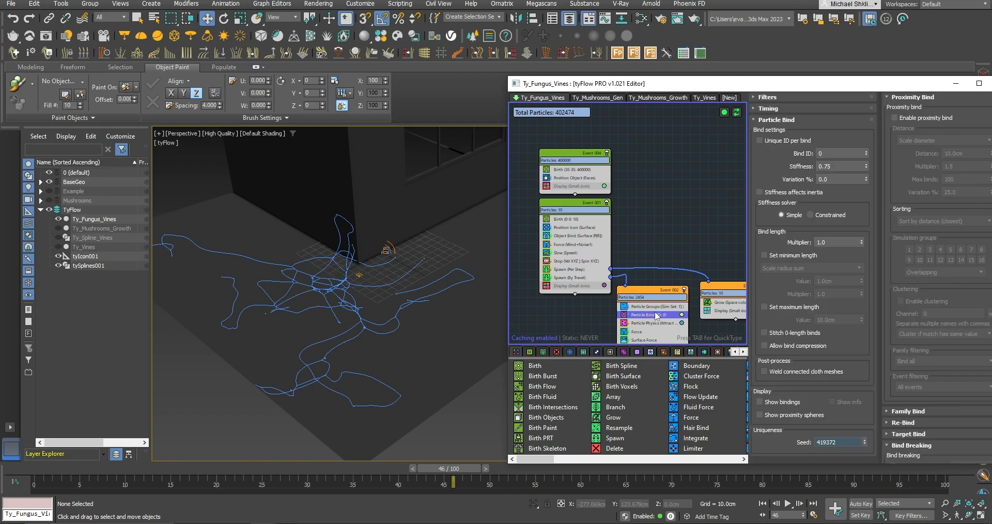
{"action": "left_click", "coordinate": [654, 307]}
{"action": "key", "text": "Home"}
Copy the Particle Groups operator from Event 002 into Event 004 and set the copy to simulation group 2.
{"action": "middle_click_drag", "start_coordinate": [670, 303], "coordinate": [680, 307]}
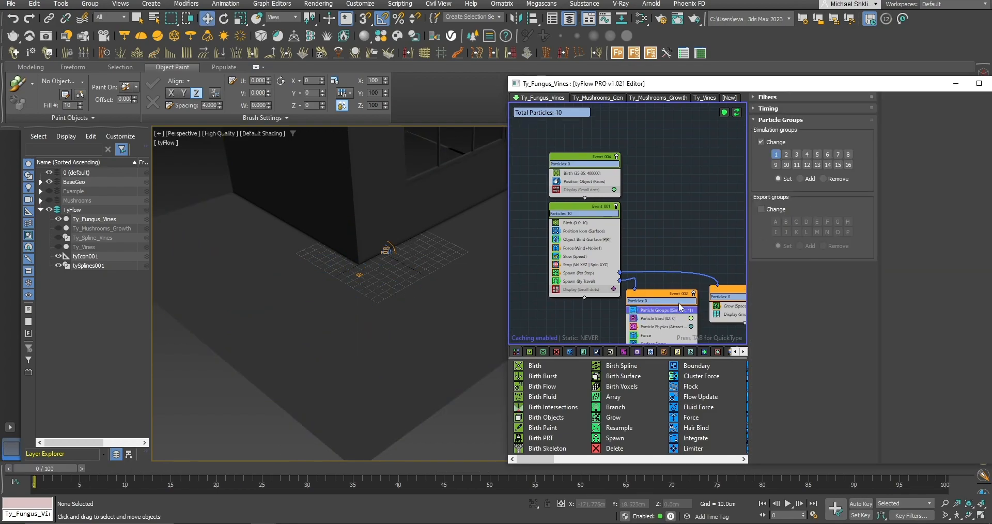
{"action": "left_click_drag", "start_coordinate": [660, 313], "coordinate": [586, 192], "text": "shift"}
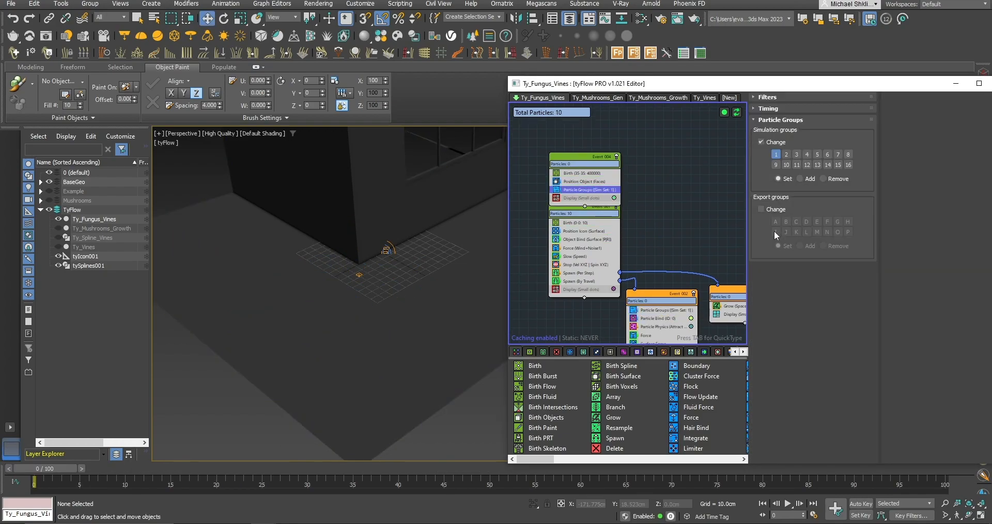
{"action": "left_click", "coordinate": [786, 154]}
Preview the grouped branch growth up close at frame 60 and return to frame 0.
{"action": "left_click_drag", "start_coordinate": [44, 468], "coordinate": [570, 477]}
{"action": "key", "text": "w"}
{"action": "scroll", "coordinate": [325, 381], "scroll_direction": "up", "scroll_amount": 5}
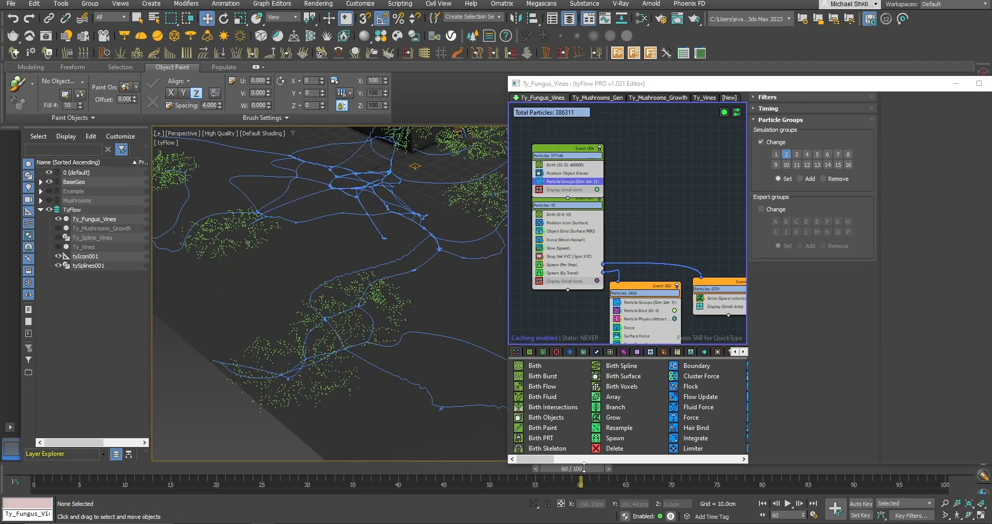
{"action": "left_click_drag", "start_coordinate": [583, 469], "coordinate": [196, 440]}
{"action": "key", "text": "Home"}
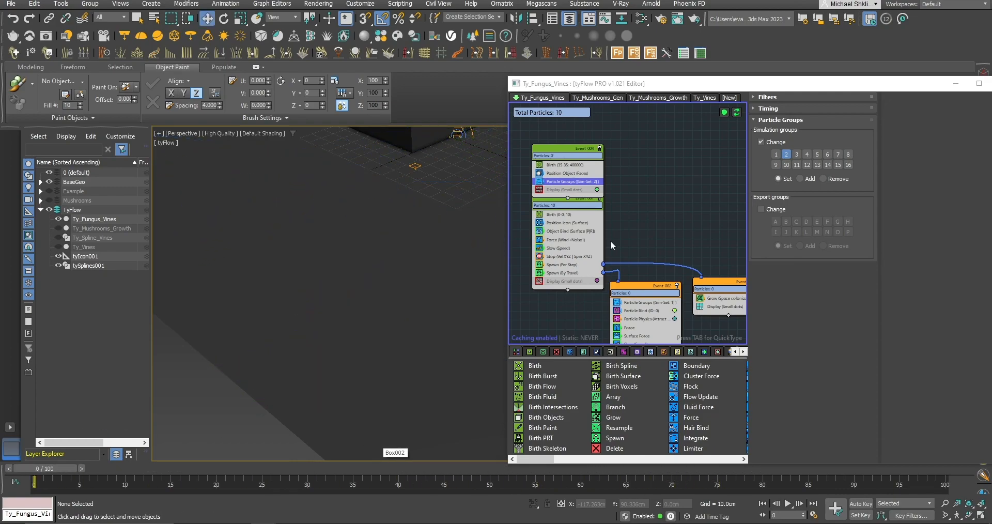
Add an Object Bind operator below the Grow operator in Event 003.
{"action": "middle_click_drag", "start_coordinate": [732, 310], "coordinate": [631, 305]}
{"action": "key", "text": "Tab"}
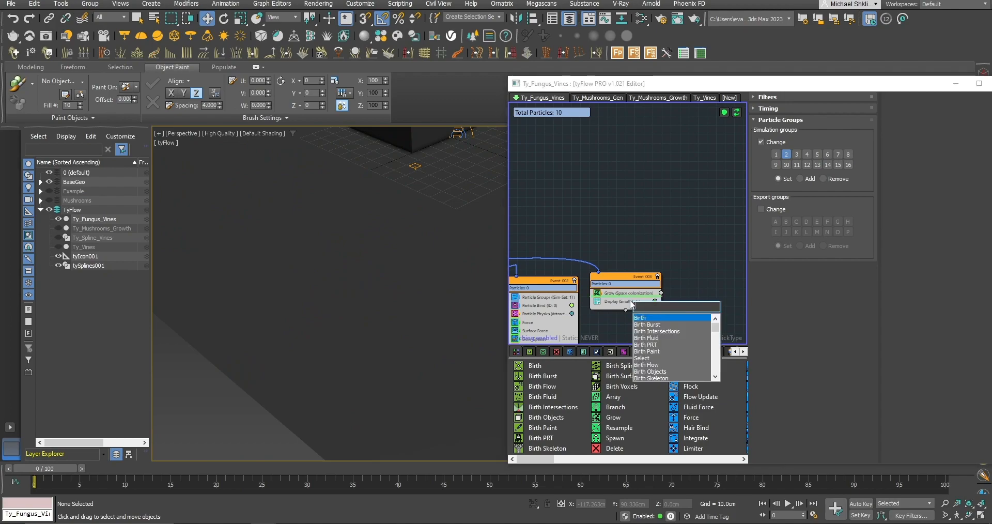
{"action": "type", "text": "objec"}
{"action": "key", "text": "Down"}
{"action": "key", "text": "Down"}
{"action": "key", "text": "Up"}
{"action": "key", "text": "Up"}
{"action": "key", "text": "Return"}
Assign Box003 and Box002 to the Object Bind operator, lock it to surface and set its sample type to Face.
{"action": "middle_click_drag", "start_coordinate": [395, 204], "coordinate": [315, 341]}
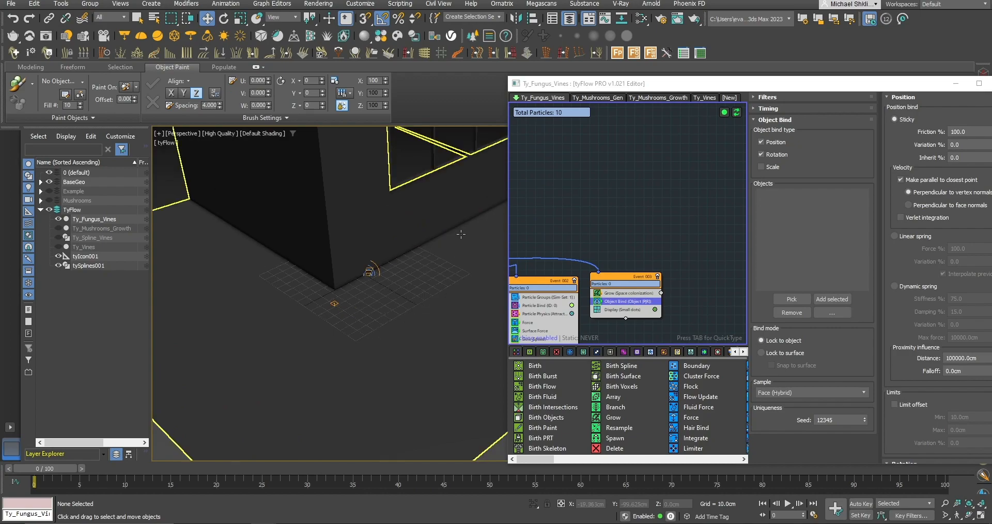
{"action": "scroll", "coordinate": [431, 248], "scroll_direction": "down", "scroll_amount": 3}
{"action": "left_click", "coordinate": [471, 163]}
{"action": "left_click", "coordinate": [494, 201], "text": "ctrl"}
{"action": "left_click", "coordinate": [829, 299]}
{"action": "left_click", "coordinate": [790, 353]}
{"action": "left_click", "coordinate": [811, 392]}
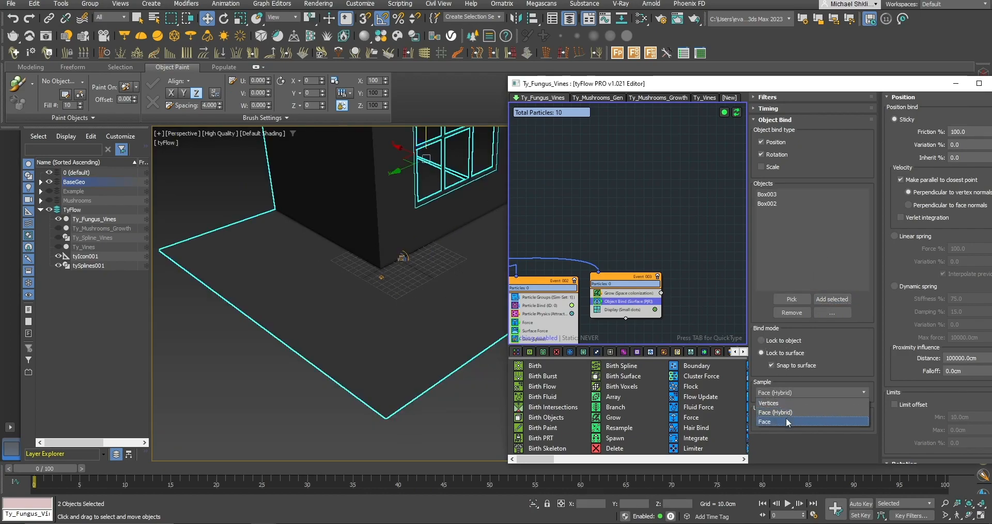
{"action": "left_click", "coordinate": [788, 422]}
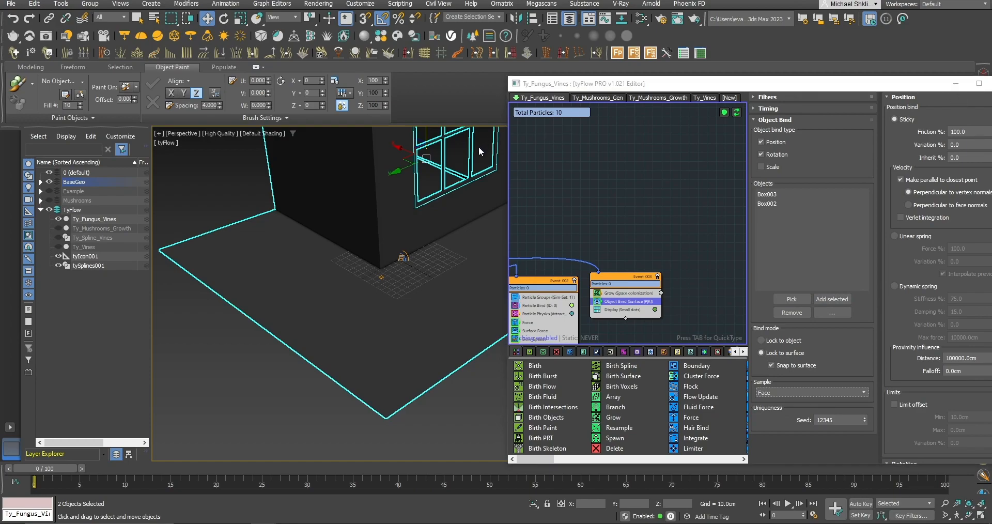
Preview the surface-bound branch growth at frame 60 and return to frame 0.
{"action": "left_click", "coordinate": [221, 382]}
{"action": "middle_click_drag", "start_coordinate": [629, 316], "coordinate": [640, 282]}
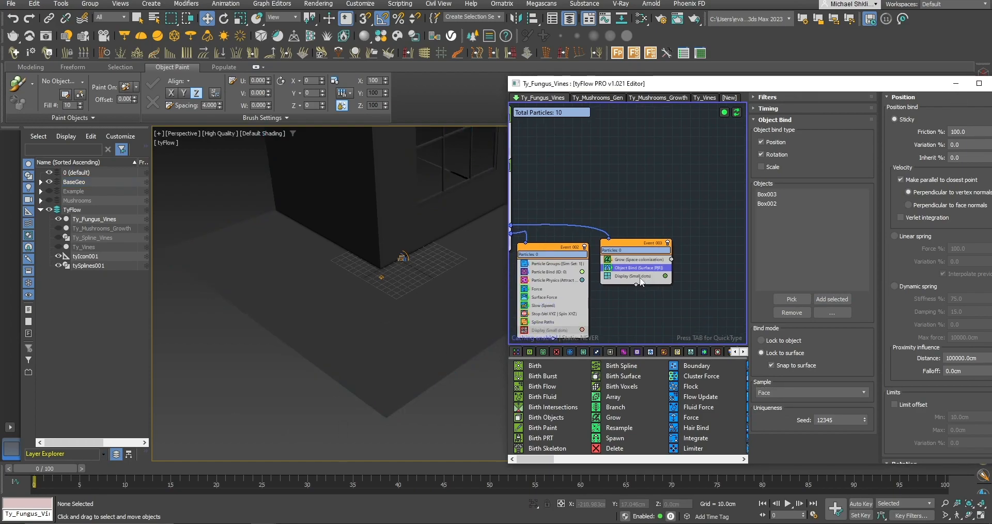
{"action": "left_click_drag", "start_coordinate": [48, 465], "coordinate": [498, 468]}
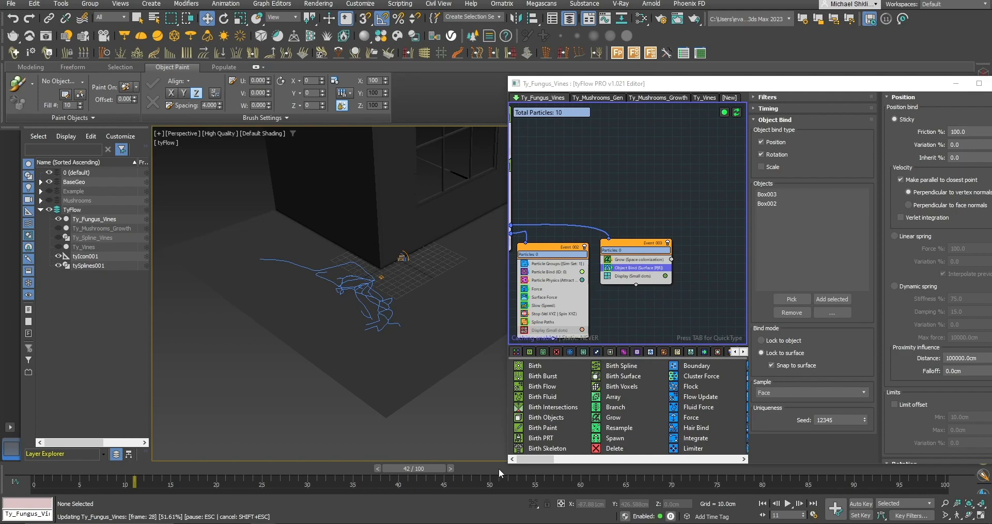
{"action": "left_click", "coordinate": [581, 469]}
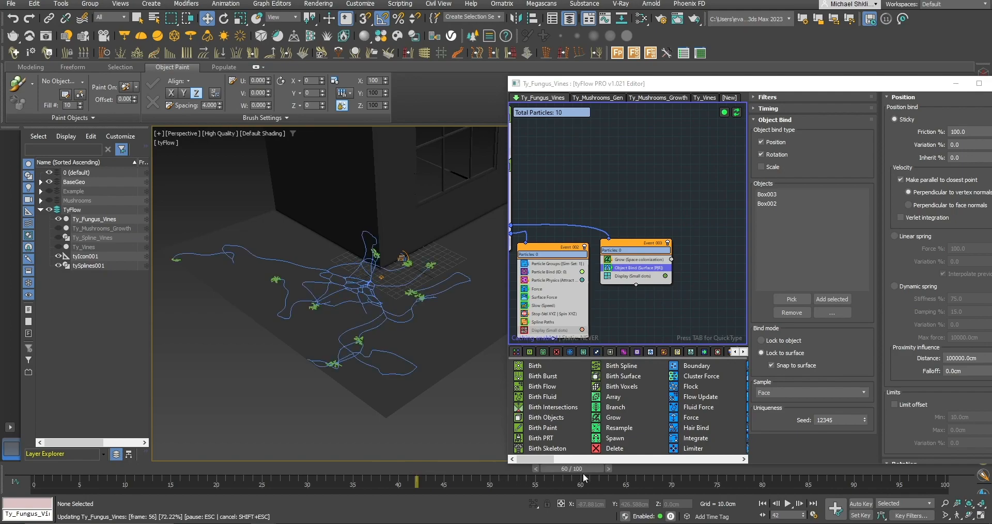
{"action": "left_click_drag", "start_coordinate": [584, 473], "coordinate": [34, 479]}
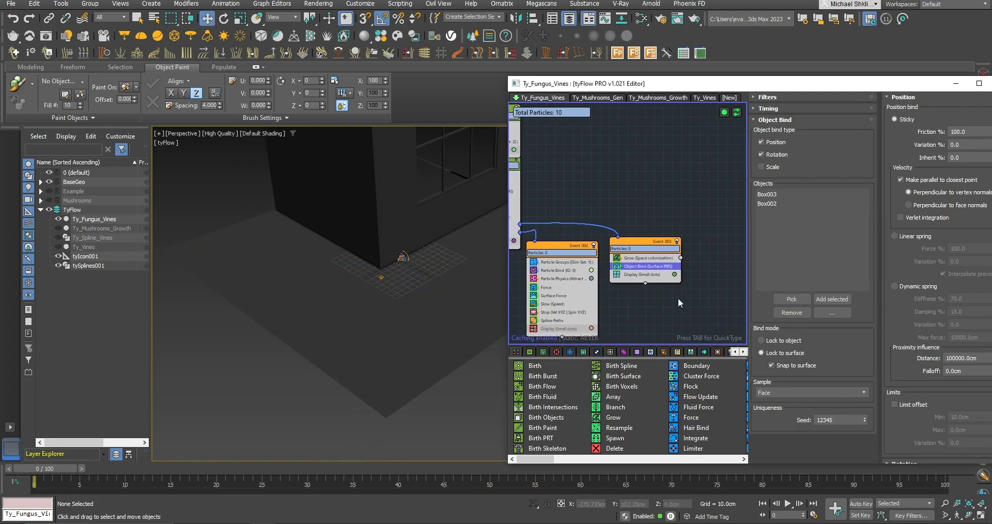
Add a Shape operator to Event 003 below Object Bind and set its 3D shape to Geosphere (LowRes).
{"action": "key", "text": "Tab"}
{"action": "type", "text": "shap"}
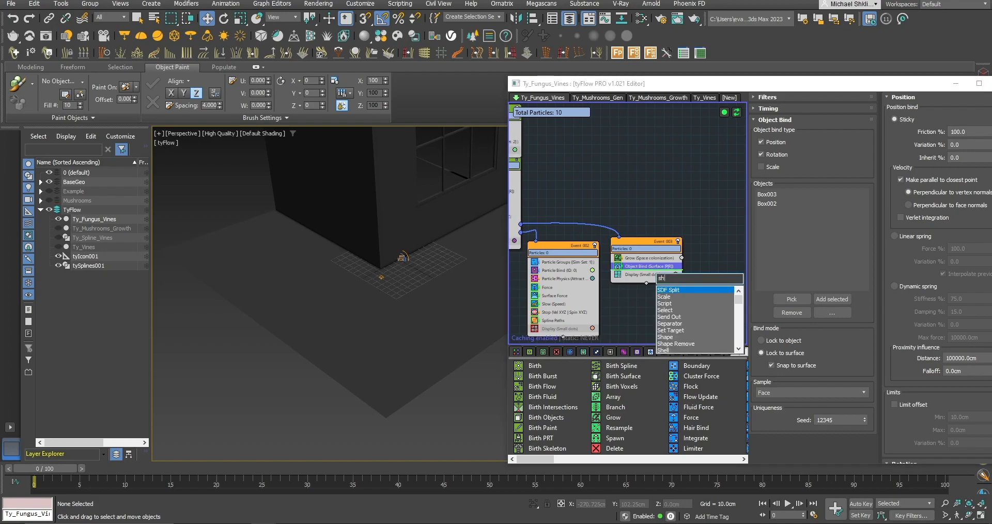
{"action": "key", "text": "Return"}
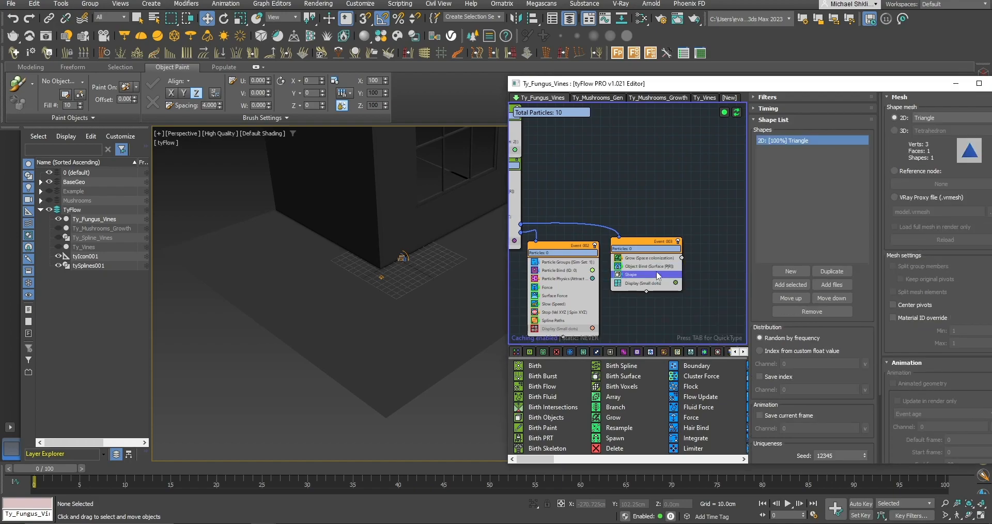
{"action": "left_click", "coordinate": [924, 131]}
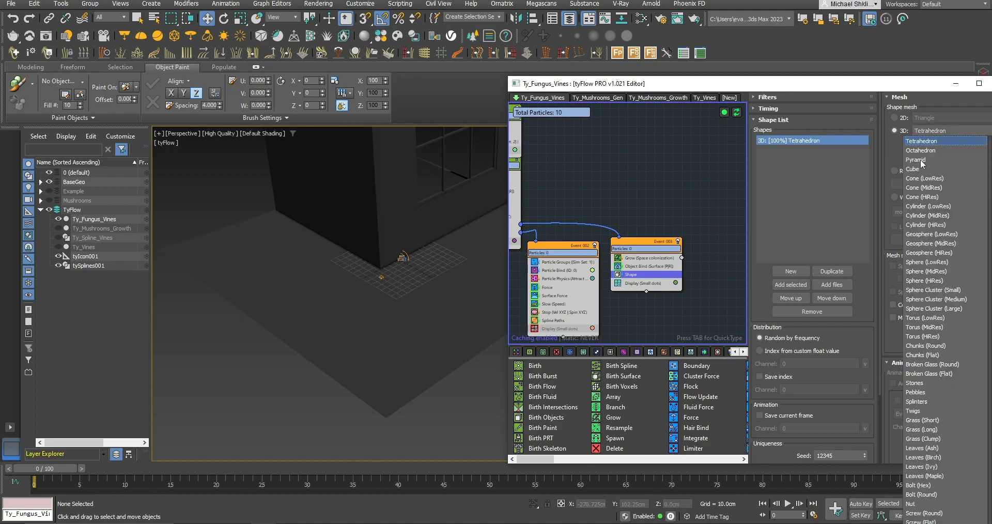
{"action": "left_click", "coordinate": [934, 234]}
Add two Scale operators below the Shape operator and set the upper one to Absolute at 500% on all axes.
{"action": "middle_click_drag", "start_coordinate": [633, 284], "coordinate": [651, 262]}
{"action": "key", "text": "Tab"}
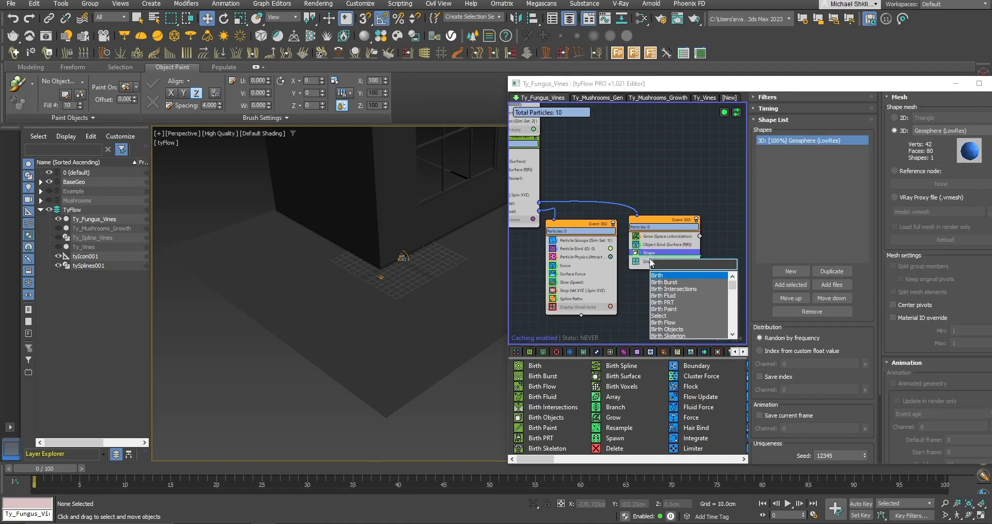
{"action": "type", "text": "scale"}
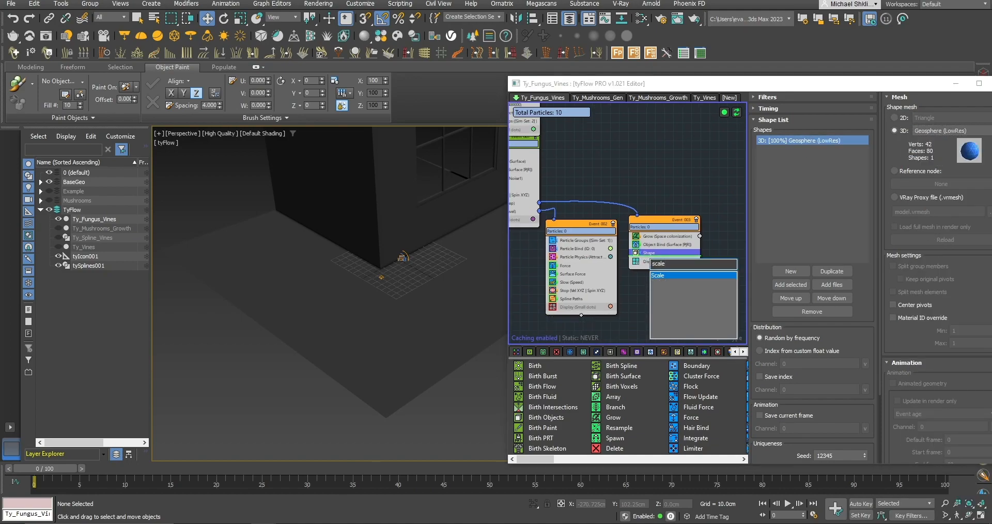
{"action": "key", "text": "Return"}
{"action": "left_click_drag", "start_coordinate": [645, 265], "coordinate": [654, 266]}
{"action": "left_click", "coordinate": [795, 143]}
{"action": "left_click", "coordinate": [786, 154]}
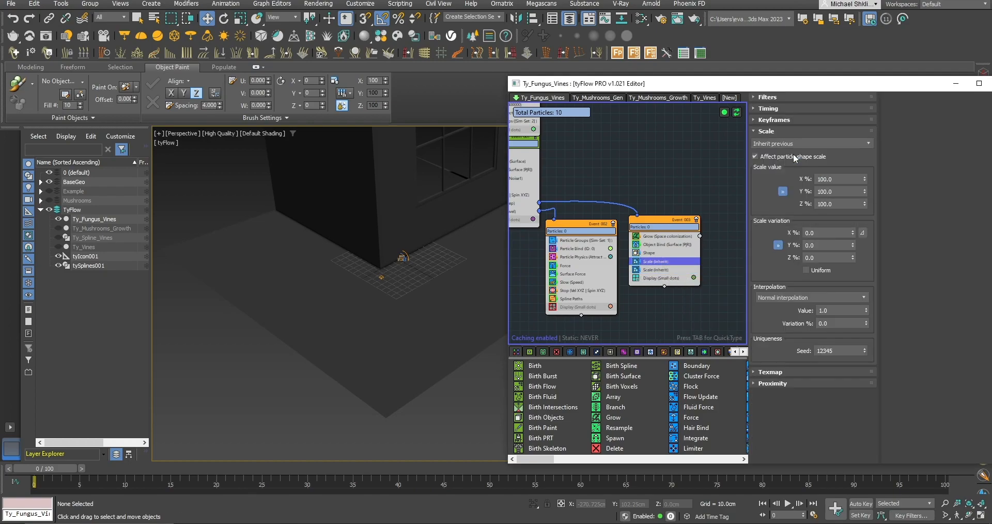
{"action": "left_click_drag", "start_coordinate": [840, 178], "coordinate": [705, 166]}
{"action": "type", "text": "5000"}
Set the second Scale operator in Event 003 to Relative first at 20% with an interpolation value of 0.1.
{"action": "middle_click_drag", "start_coordinate": [718, 219], "coordinate": [719, 200]}
{"action": "left_click", "coordinate": [656, 250]}
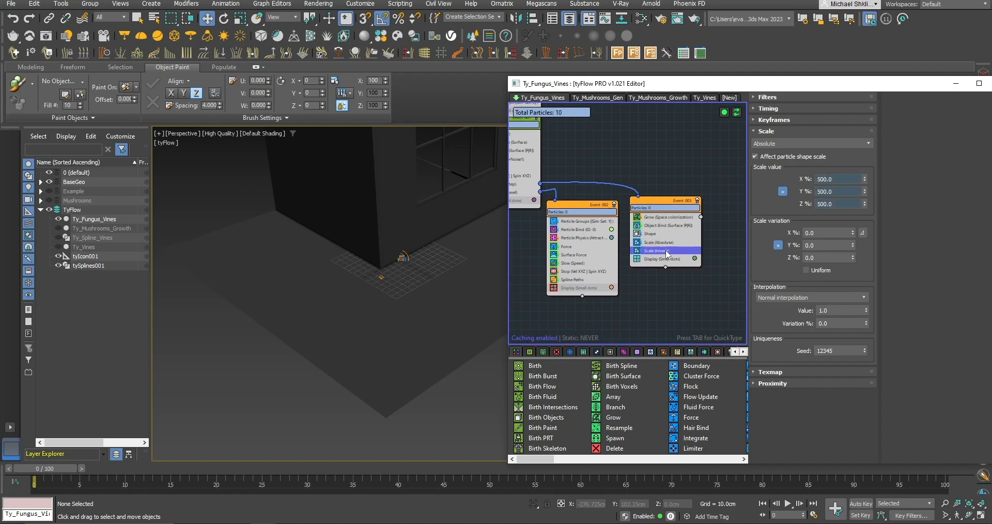
{"action": "left_click", "coordinate": [790, 143]}
{"action": "left_click", "coordinate": [800, 212]}
{"action": "double_click", "coordinate": [837, 176]}
{"action": "type", "text": "20"}
{"action": "key", "text": "Return"}
{"action": "double_click", "coordinate": [855, 309]}
{"action": "type", "text": "0.1"}
{"action": "key", "text": "Return"}
{"action": "middle_click_drag", "start_coordinate": [689, 275], "coordinate": [660, 281]}
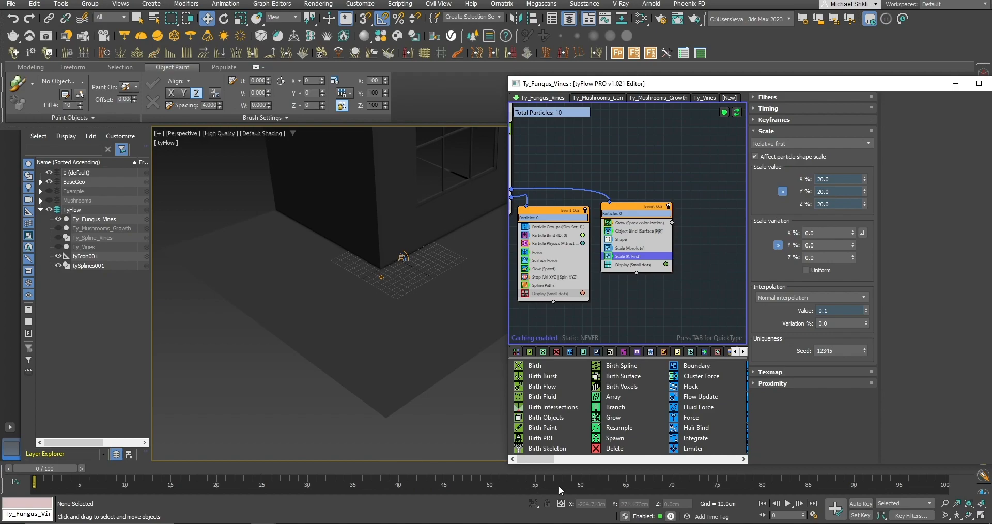
Set Event 003's Display operator to Geometry and preview the flow up close at frame 60.
{"action": "left_click", "coordinate": [637, 264]}
{"action": "left_click", "coordinate": [826, 119]}
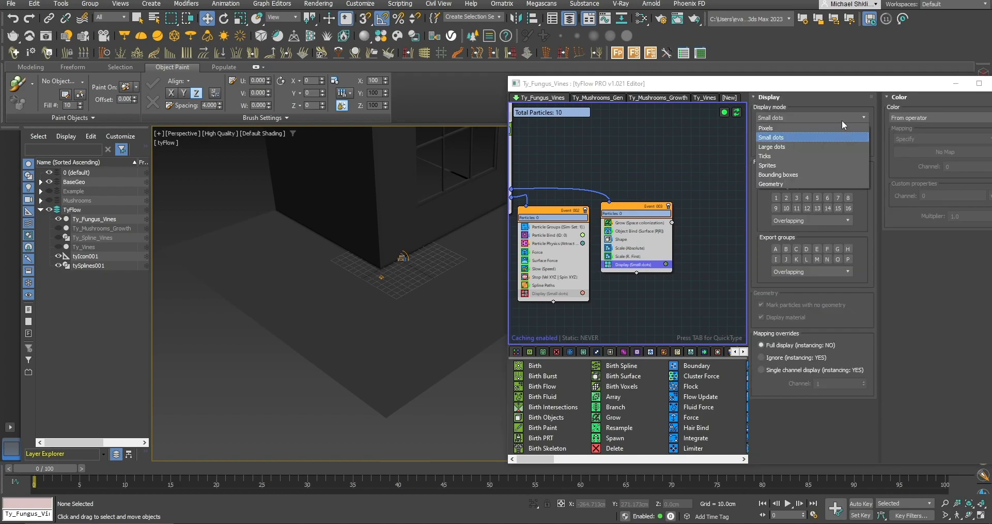
{"action": "left_click", "coordinate": [783, 184]}
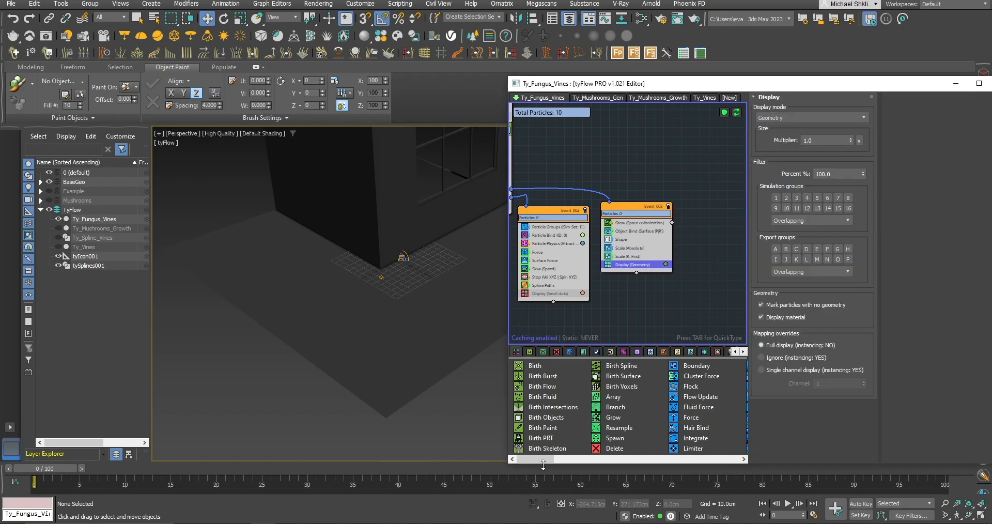
{"action": "left_click", "coordinate": [586, 470]}
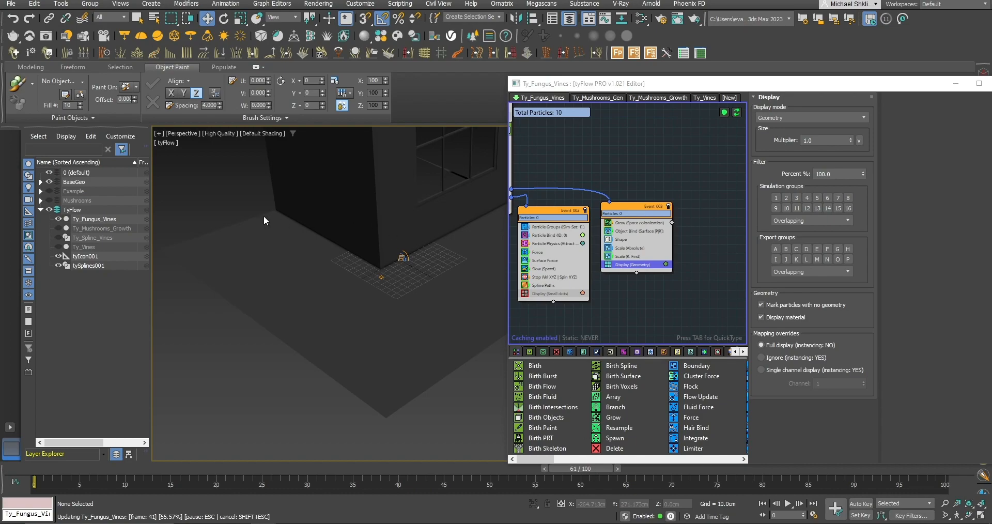
{"action": "middle_click_drag", "start_coordinate": [425, 316], "coordinate": [390, 344]}
{"action": "scroll", "coordinate": [401, 335], "scroll_direction": "up", "scroll_amount": 2}
Set the radius of the tySplineMesher modifier on tySplines001 to 1 cm.
{"action": "left_click", "coordinate": [492, 260]}
{"action": "left_click_drag", "start_coordinate": [729, 84], "coordinate": [570, 391]}
{"action": "left_click", "coordinate": [743, 178]}
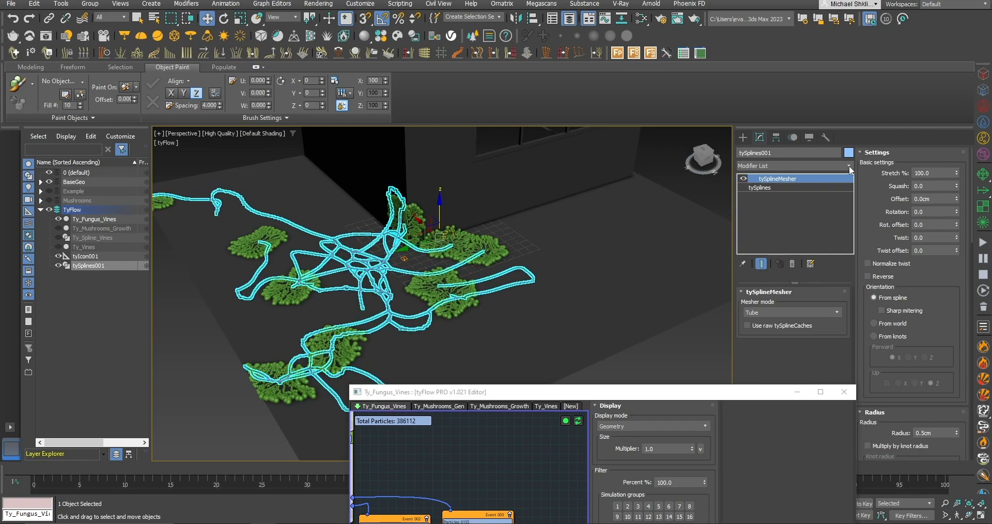
{"action": "scroll", "coordinate": [878, 376], "scroll_direction": "down", "scroll_amount": 5}
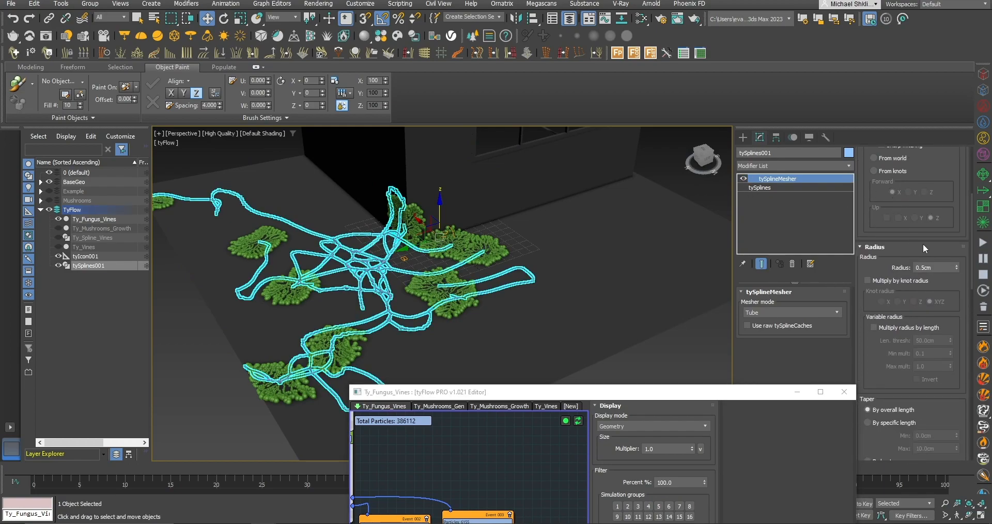
{"action": "double_click", "coordinate": [936, 269]}
{"action": "type", "text": "1"}
{"action": "key", "text": "Return"}
Switch the tySplineMesher taper to Curve and raise the curve's end point so the vines thin out less.
{"action": "scroll", "coordinate": [907, 369], "scroll_direction": "down", "scroll_amount": 5}
{"action": "left_click", "coordinate": [926, 325]}
{"action": "left_click_drag", "start_coordinate": [952, 394], "coordinate": [958, 366]}
{"action": "middle_click_drag", "start_coordinate": [729, 249], "coordinate": [703, 265]}
{"action": "left_click", "coordinate": [690, 217]}
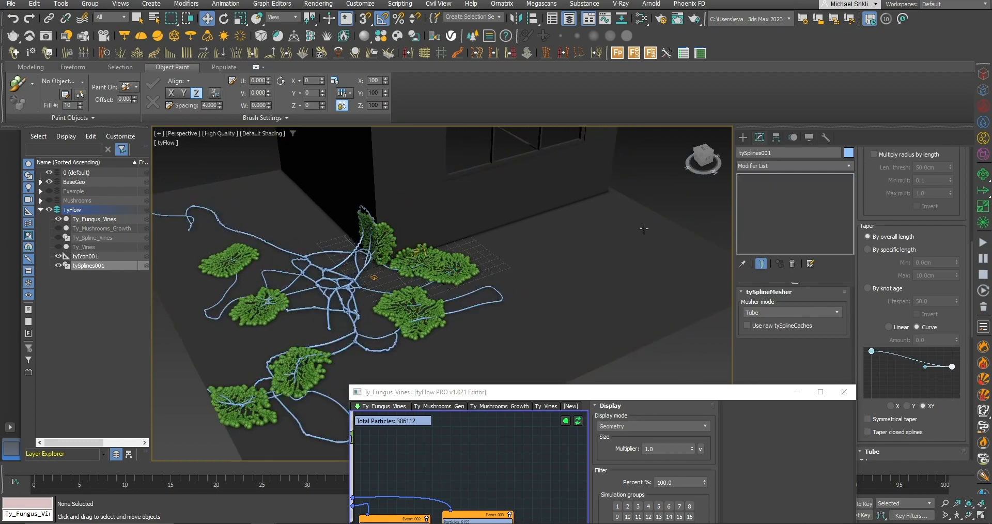
Reseed all operators in the Ty_Fungus_Vines flow.
{"action": "scroll", "coordinate": [517, 263], "scroll_direction": "down", "scroll_amount": 3}
{"action": "middle_click_drag", "start_coordinate": [500, 269], "coordinate": [522, 271], "text": "alt"}
{"action": "left_click_drag", "start_coordinate": [512, 394], "coordinate": [712, 44]}
{"action": "middle_click_drag", "start_coordinate": [443, 330], "coordinate": [462, 309], "text": "alt"}
{"action": "middle_click_drag", "start_coordinate": [592, 217], "coordinate": [712, 191]}
{"action": "left_click", "coordinate": [587, 187]}
{"action": "right_click", "coordinate": [588, 188]}
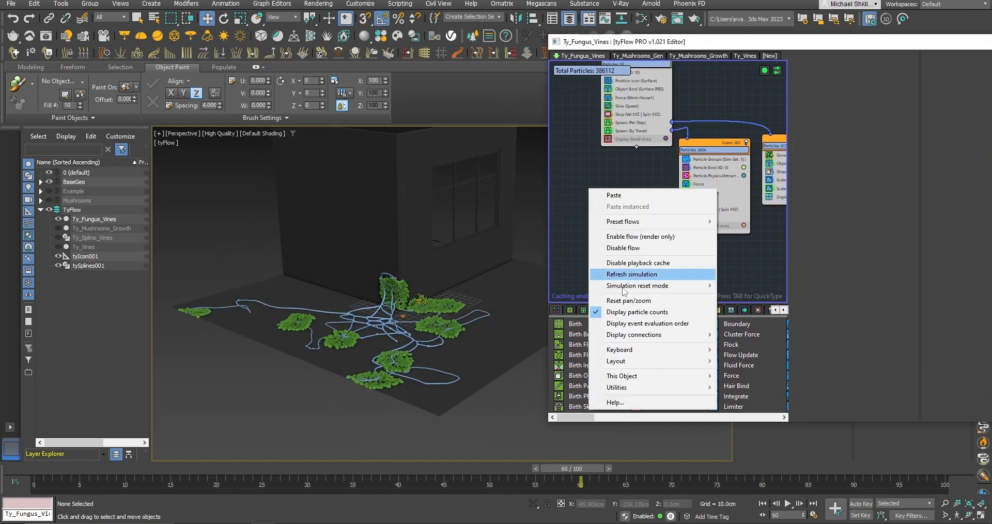
{"action": "mouse_move", "coordinate": [646, 389]}
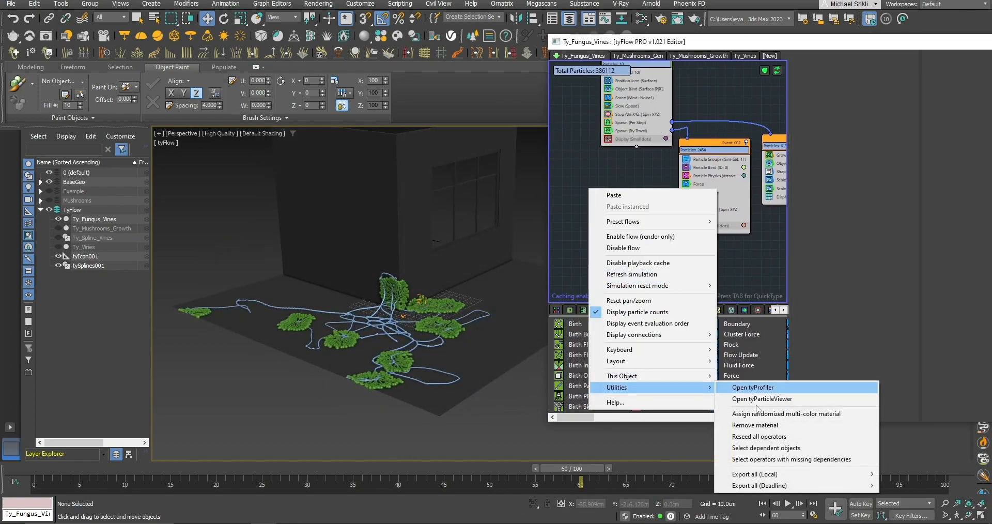
{"action": "left_click", "coordinate": [775, 437]}
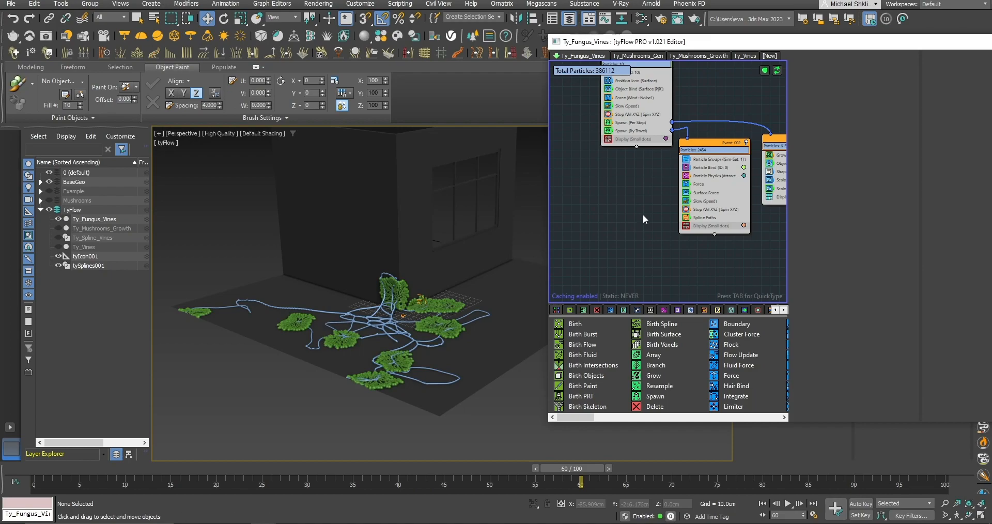
Show the hidden mushroom and vine objects and examine all growth together from several angles at frame 60.
{"action": "left_click_drag", "start_coordinate": [592, 468], "coordinate": [35, 468]}
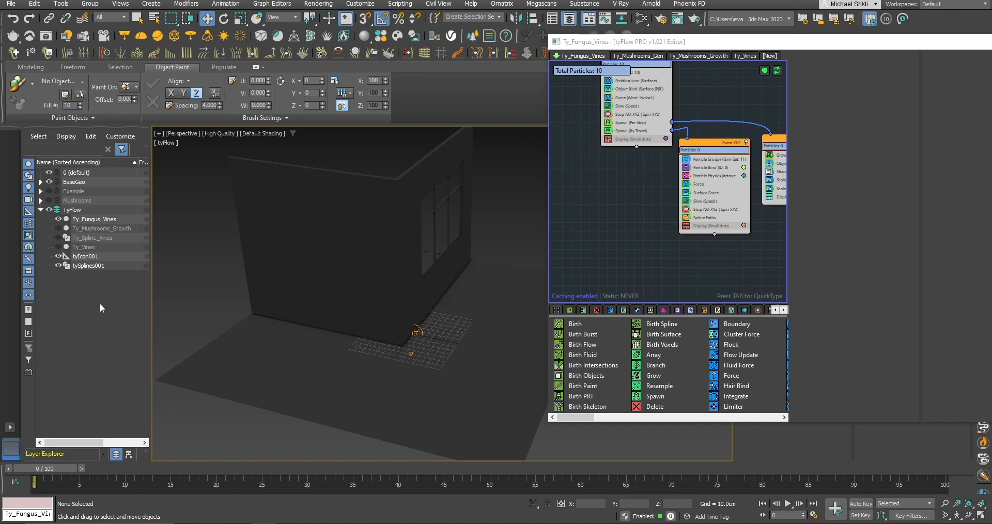
{"action": "left_click", "coordinate": [59, 228]}
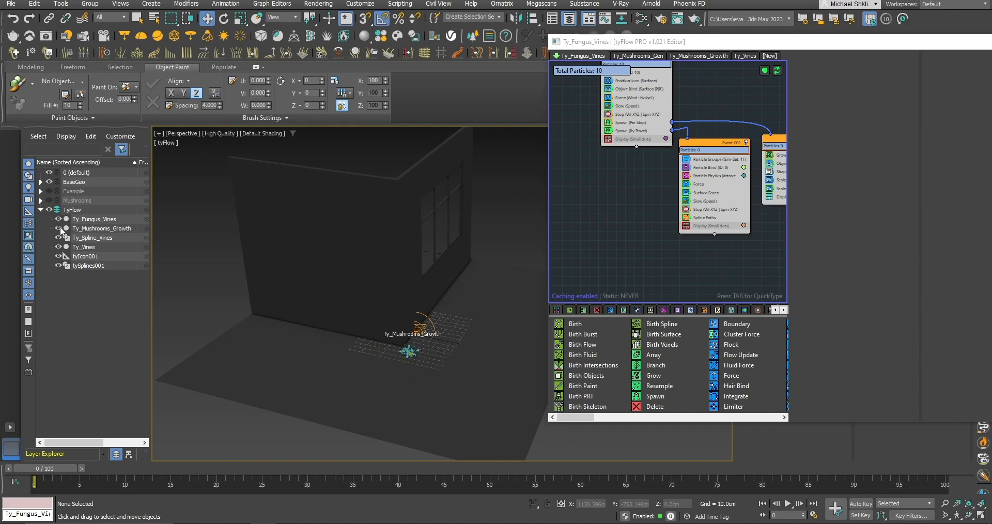
{"action": "left_click", "coordinate": [744, 55]}
{"action": "left_click_drag", "start_coordinate": [49, 471], "coordinate": [574, 470]}
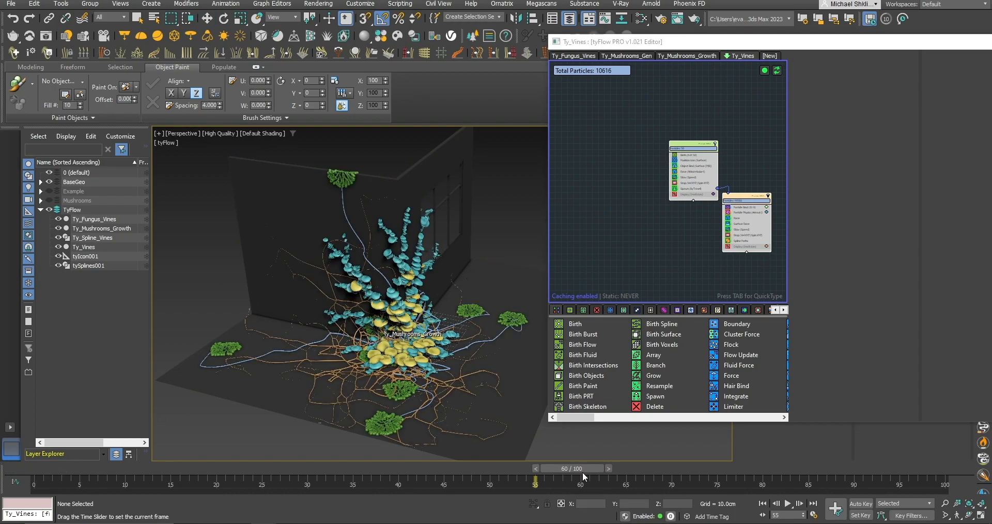
{"action": "middle_click_drag", "start_coordinate": [403, 337], "coordinate": [419, 359], "text": "alt"}
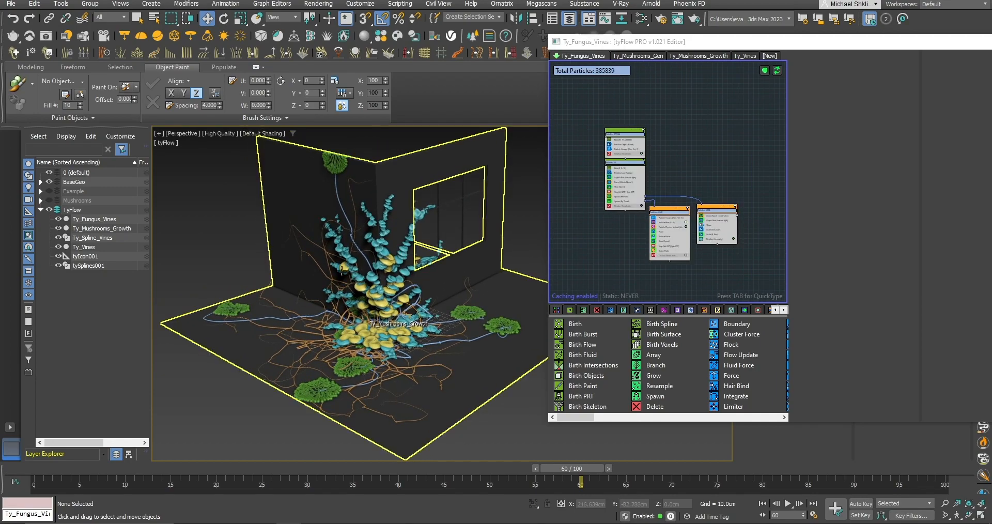
{"action": "middle_click_drag", "start_coordinate": [379, 293], "coordinate": [385, 294]}
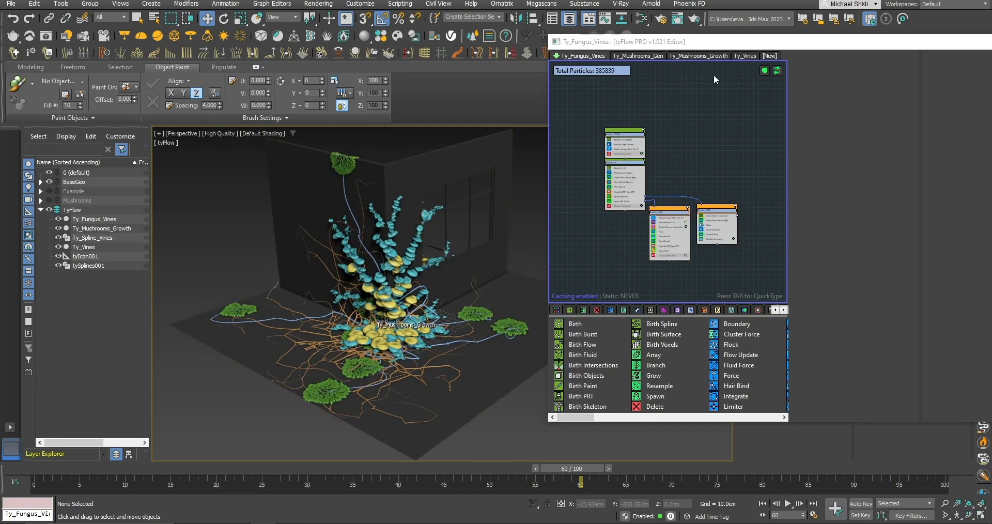
{"action": "middle_click_drag", "start_coordinate": [433, 265], "coordinate": [408, 252], "text": "alt"}
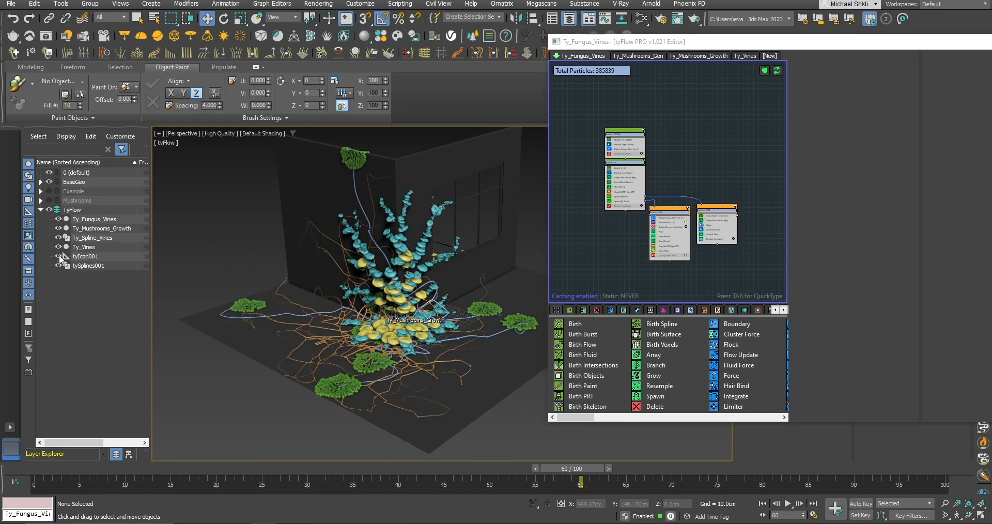
Hide all the existing flow and spline objects in the TyFlow layer and create a new tyFlow.
{"action": "left_click_drag", "start_coordinate": [58, 248], "coordinate": [60, 223]}
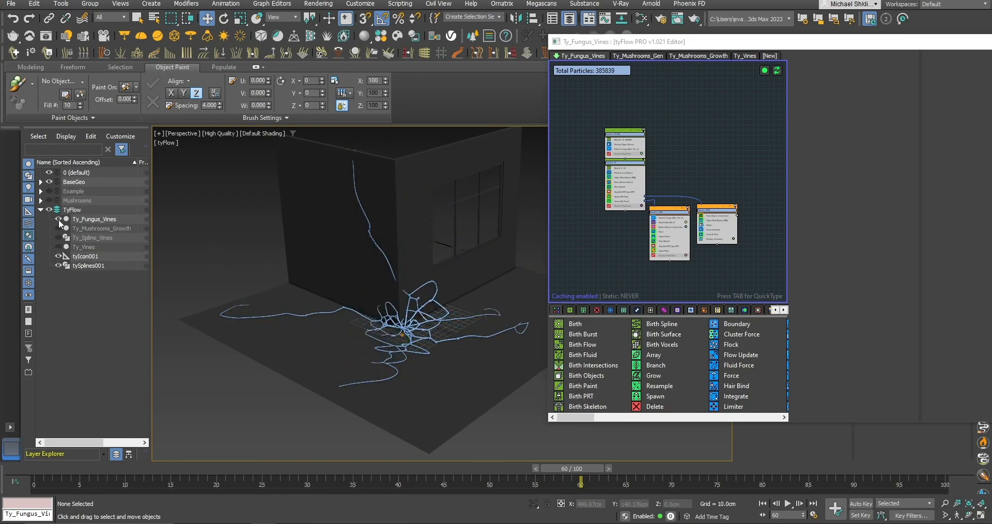
{"action": "left_click", "coordinate": [61, 263]}
{"action": "middle_click_drag", "start_coordinate": [442, 237], "coordinate": [433, 270]}
{"action": "middle_click_drag", "start_coordinate": [695, 172], "coordinate": [695, 170]}
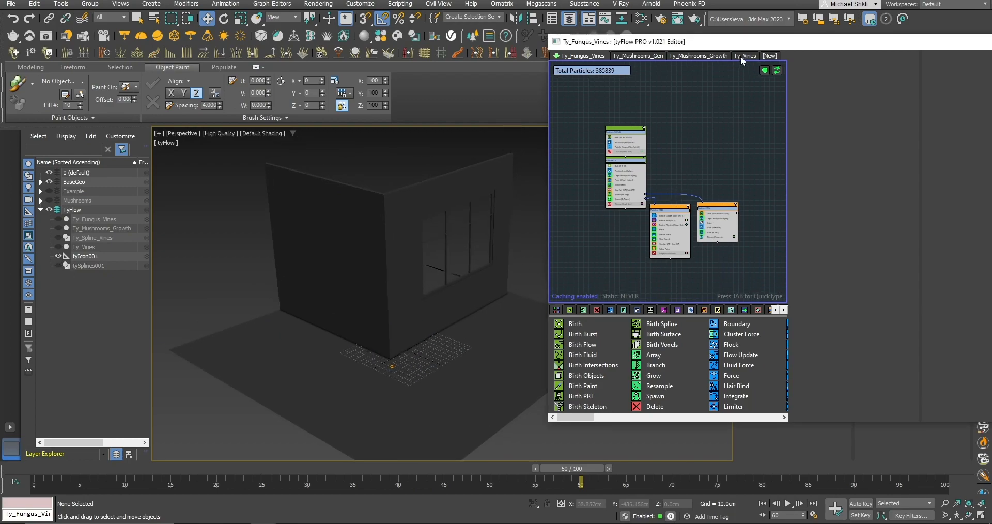
{"action": "left_click", "coordinate": [770, 55]}
{"action": "left_click_drag", "start_coordinate": [581, 325], "coordinate": [638, 175]}
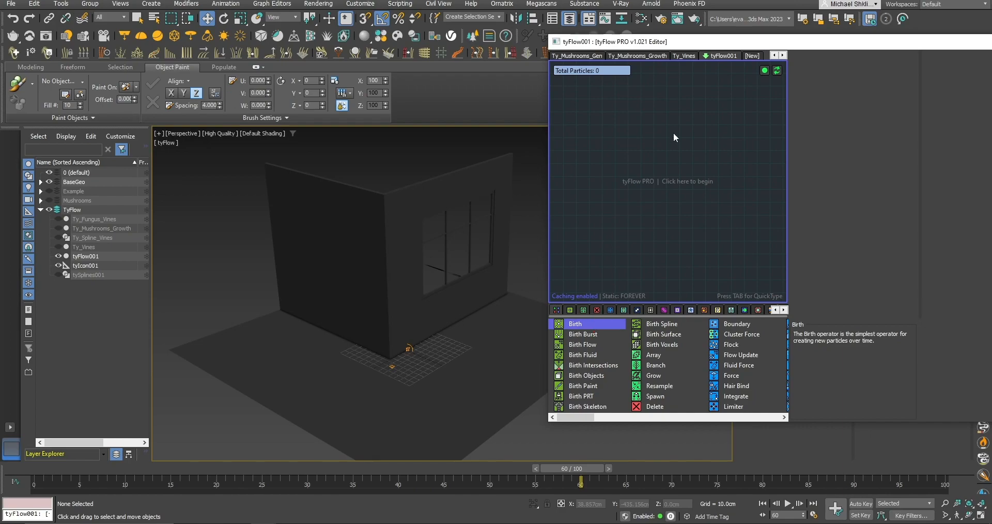
Copy the first event of the Ty_Mushrooms_Growth flow and paste it into the new flow.
{"action": "left_click", "coordinate": [641, 56]}
{"action": "right_click", "coordinate": [623, 137]}
{"action": "left_click", "coordinate": [782, 55]}
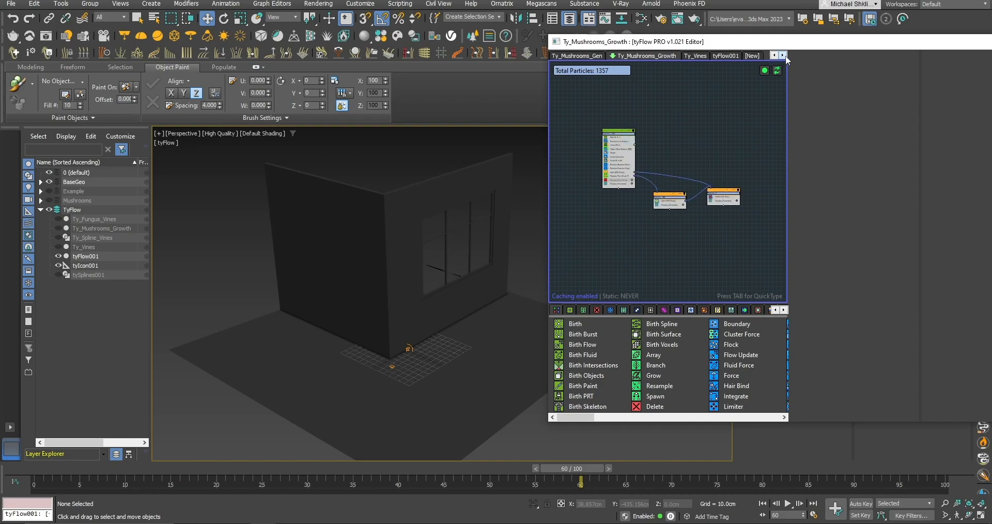
{"action": "left_click", "coordinate": [732, 59]}
{"action": "right_click", "coordinate": [623, 156]}
{"action": "left_click", "coordinate": [635, 158]}
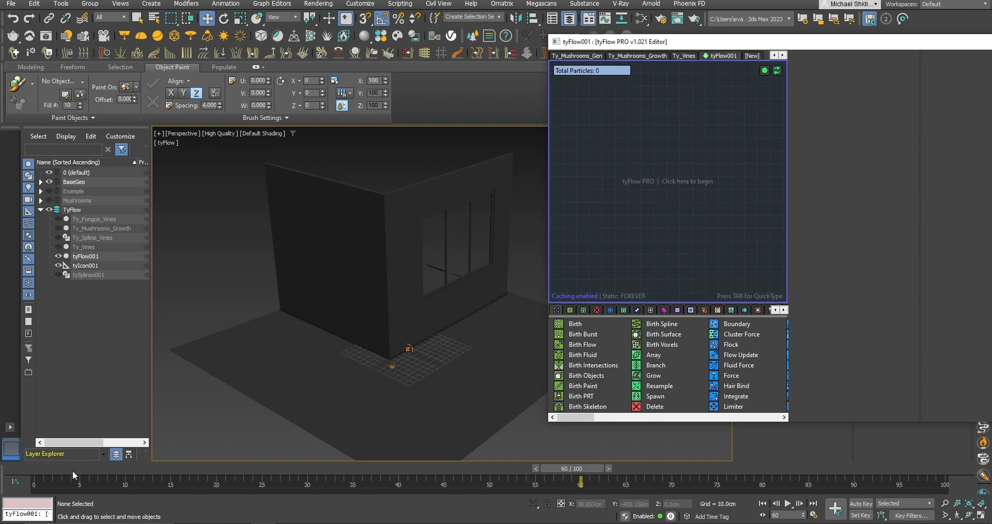
Return to frame 0 and rename the new flow as Ty_Spores.
{"action": "left_click_drag", "start_coordinate": [66, 469], "coordinate": [3, 475]}
{"action": "left_click_drag", "start_coordinate": [943, 47], "coordinate": [697, 441]}
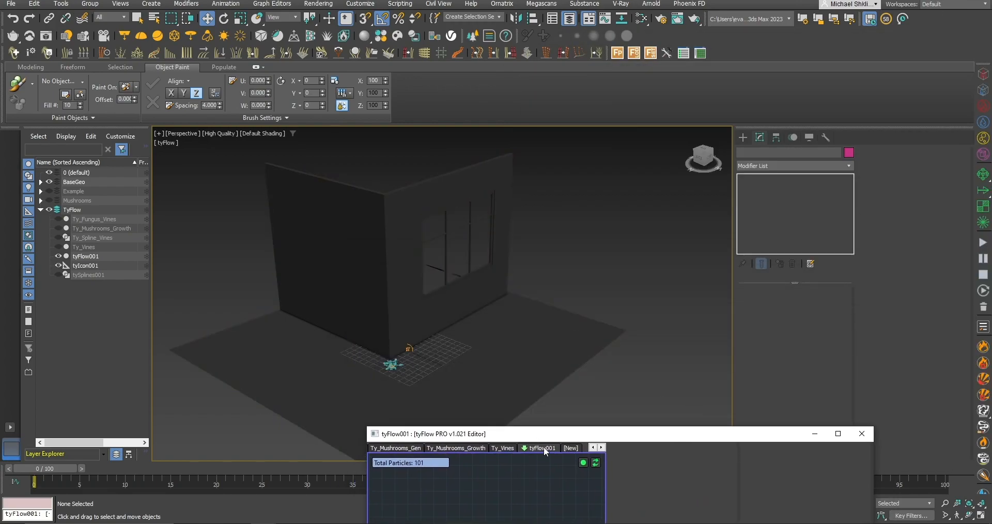
{"action": "left_click", "coordinate": [545, 449]}
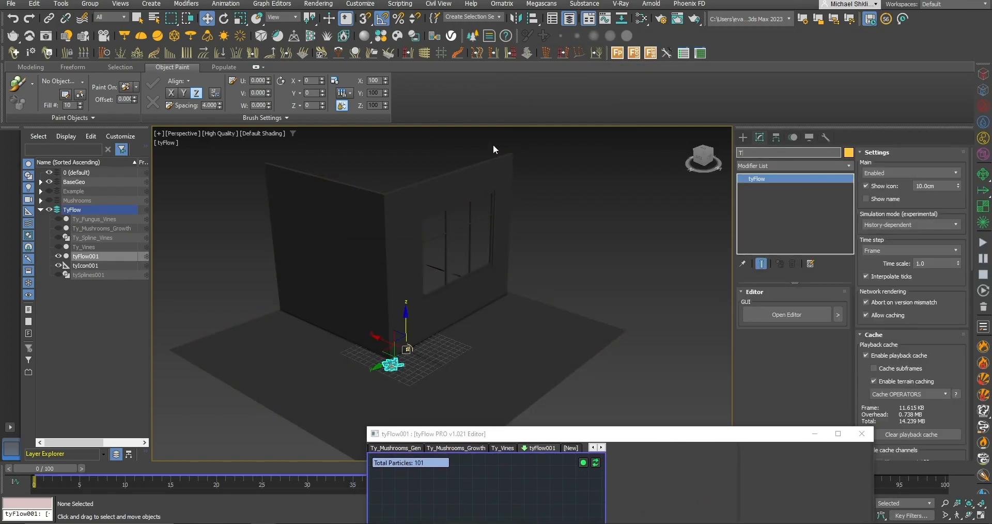
{"action": "type", "text": "Ty_Spores"}
{"action": "key", "text": "Return"}
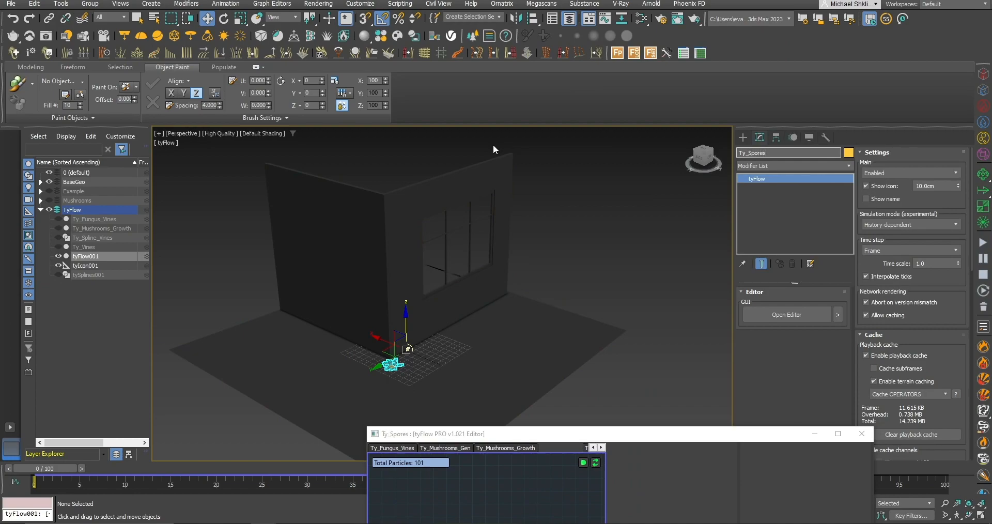
Replace the four mushroom reference shapes in the Shape operator with a 3D Geosphere (LowRes).
{"action": "left_click_drag", "start_coordinate": [629, 433], "coordinate": [711, 78]}
{"action": "left_click", "coordinate": [530, 233]}
{"action": "left_click", "coordinate": [749, 161], "text": "shift"}
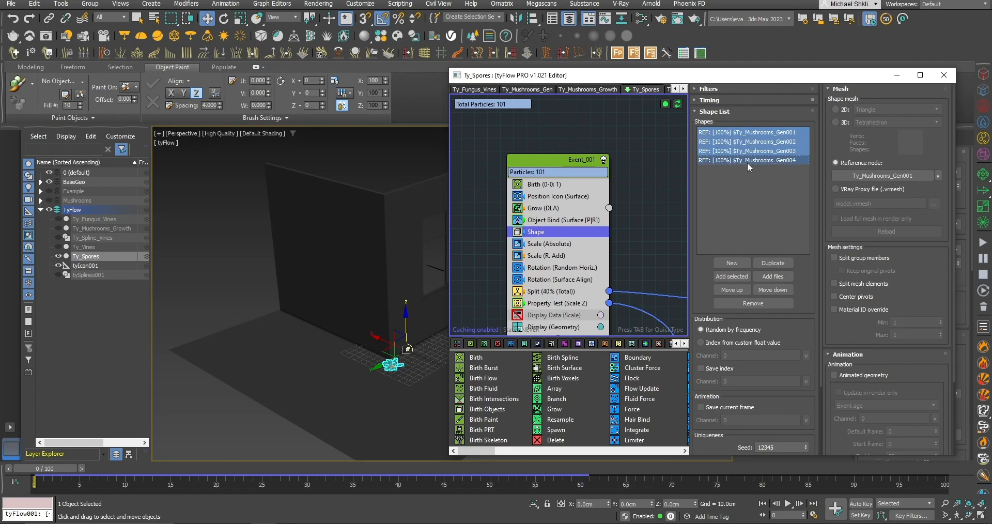
{"action": "left_click", "coordinate": [752, 303]}
{"action": "left_click", "coordinate": [745, 263]}
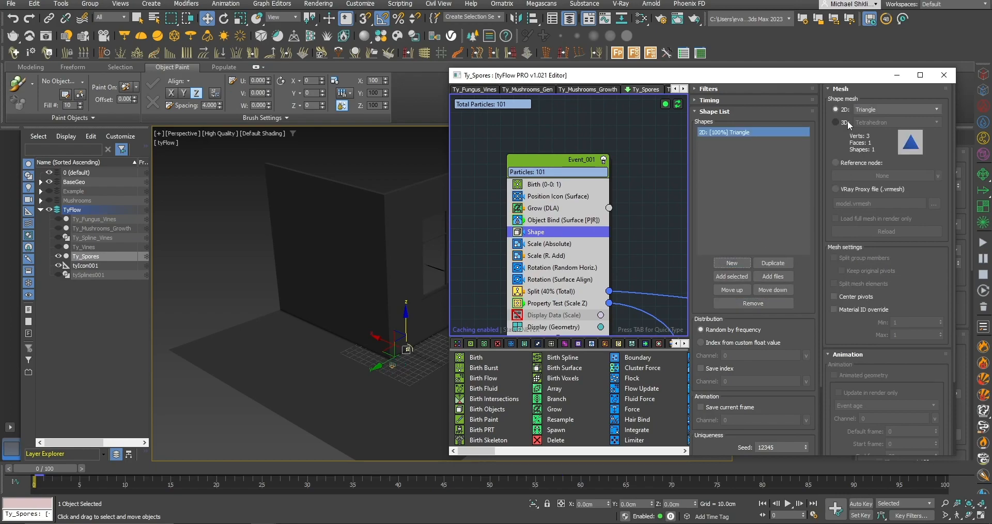
{"action": "left_click", "coordinate": [889, 122]}
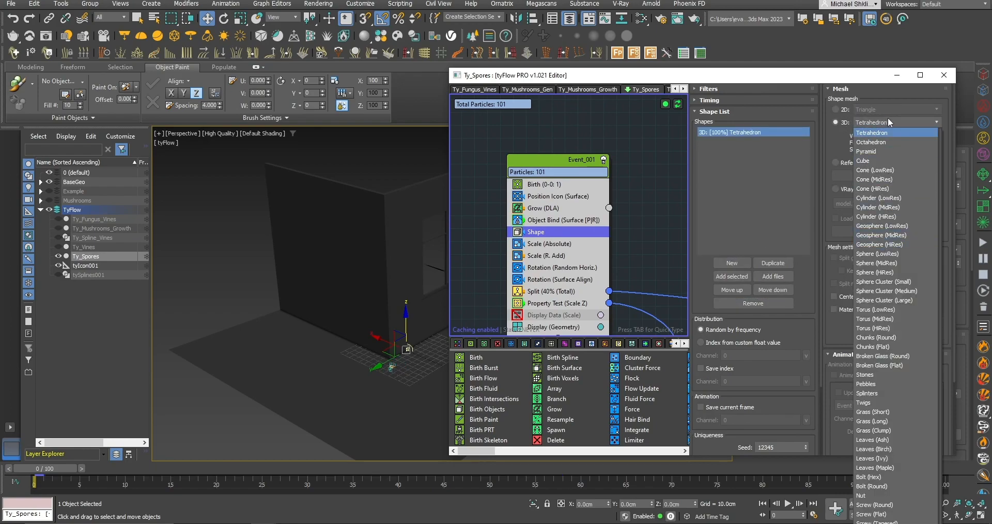
{"action": "left_click", "coordinate": [897, 227]}
Scrub to frame 62 and examine the geosphere growth around the wall corner up close.
{"action": "middle_click_drag", "start_coordinate": [628, 331], "coordinate": [618, 264]}
{"action": "left_click", "coordinate": [406, 468]}
{"action": "left_click_drag", "start_coordinate": [449, 469], "coordinate": [602, 477]}
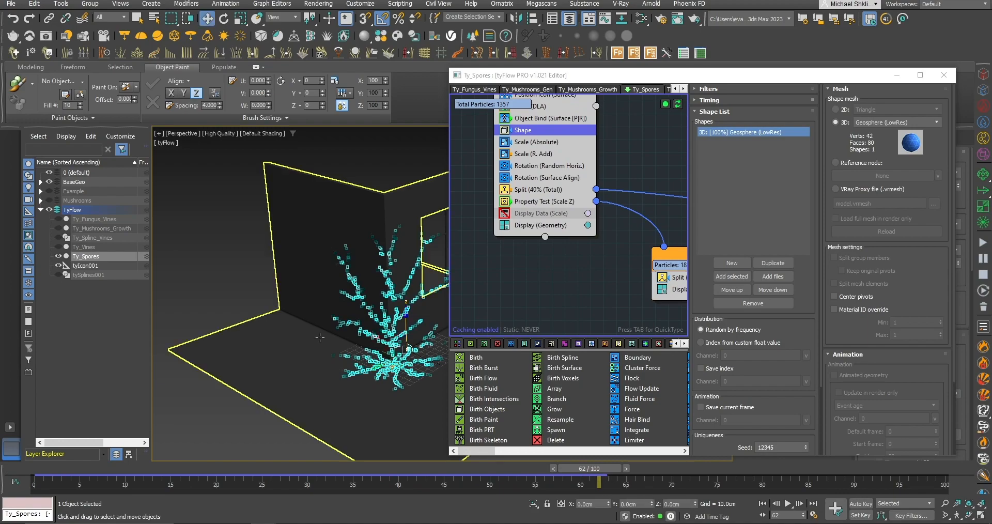
{"action": "scroll", "coordinate": [318, 335], "scroll_direction": "up", "scroll_amount": 4}
{"action": "scroll", "coordinate": [318, 335], "scroll_direction": "down", "scroll_amount": 3}
{"action": "left_click", "coordinate": [211, 391]}
{"action": "middle_click_drag", "start_coordinate": [279, 357], "coordinate": [305, 356]}
{"action": "scroll", "coordinate": [380, 361], "scroll_direction": "up", "scroll_amount": 3}
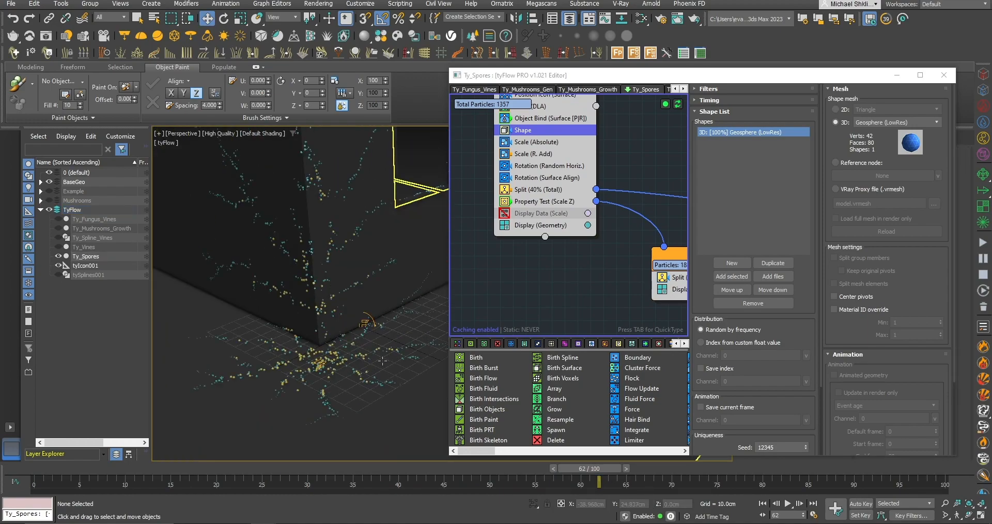
{"action": "middle_click_drag", "start_coordinate": [380, 361], "coordinate": [383, 384]}
Set the Relative add scale to 200% and disable the Split and Property Test operators in the first event.
{"action": "middle_click_drag", "start_coordinate": [595, 294], "coordinate": [568, 285]}
{"action": "mouse_move", "coordinate": [594, 234]}
{"action": "middle_mouse_down"}
{"action": "mouse_move", "coordinate": [551, 226]}
{"action": "mouse_move", "coordinate": [601, 239]}
{"action": "middle_mouse_up"}
{"action": "left_click_drag", "start_coordinate": [588, 474], "coordinate": [554, 474]}
{"action": "middle_click_drag", "start_coordinate": [571, 247], "coordinate": [604, 258]}
{"action": "left_click", "coordinate": [556, 201]}
{"action": "type", "text": "200"}
{"action": "key", "text": "Return"}
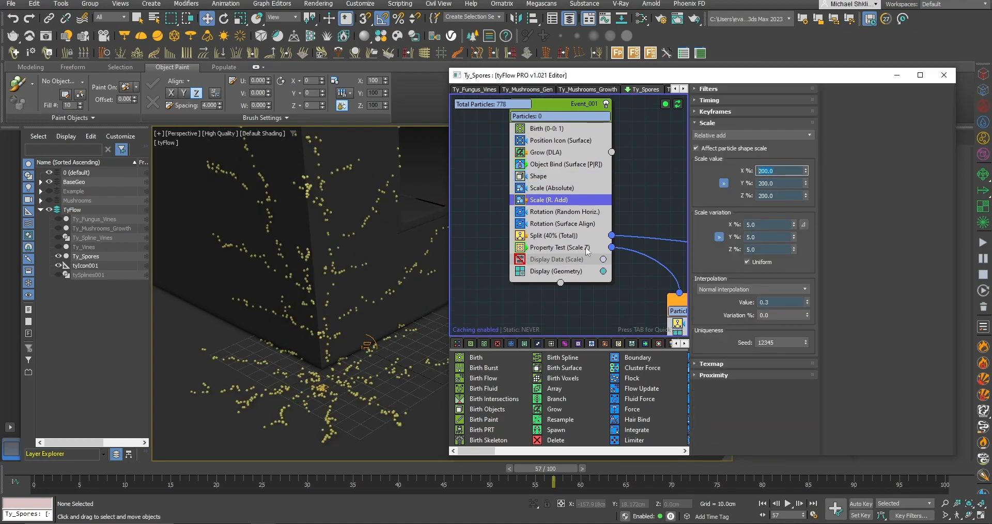
{"action": "left_click", "coordinate": [519, 247]}
{"action": "left_click", "coordinate": [519, 235]}
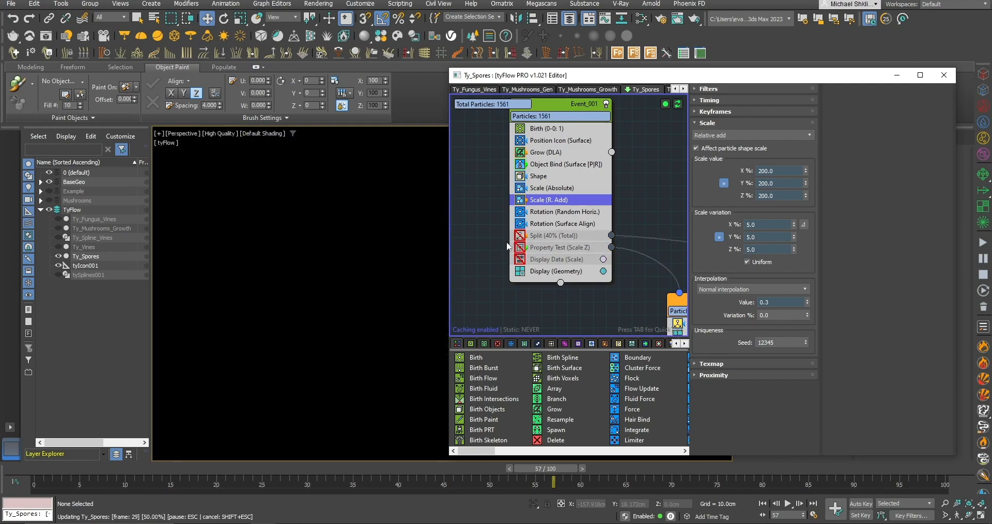
Try Relative add scale values of 20%, 130% and 140% and inspect the growth at frame 40.
{"action": "left_click_drag", "start_coordinate": [795, 171], "coordinate": [671, 169]}
{"action": "type", "text": "20"}
{"action": "key", "text": "Return"}
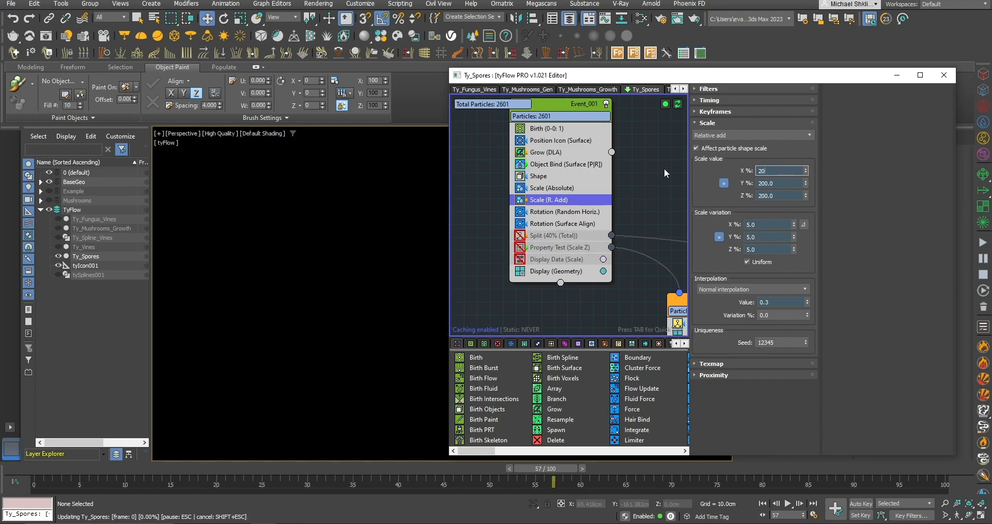
{"action": "type", "text": "130"}
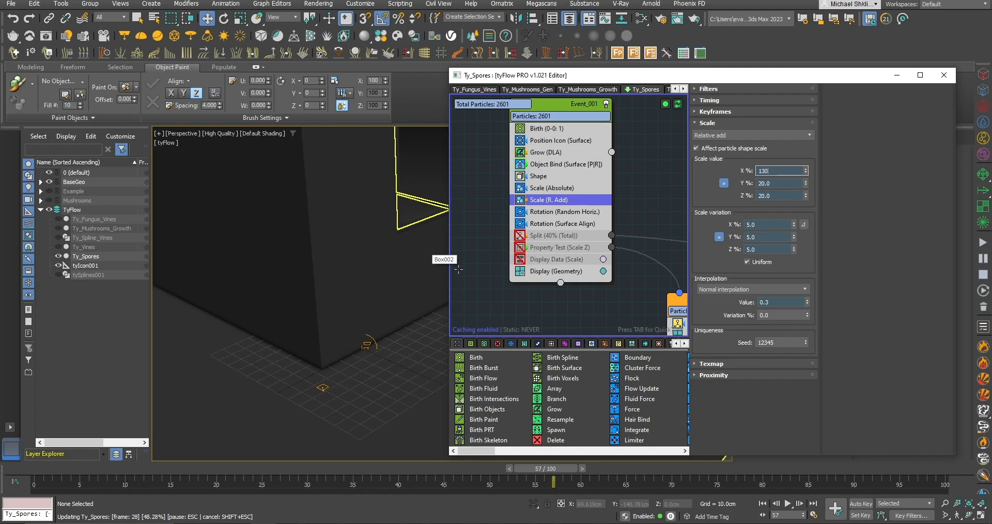
{"action": "key", "text": "Return"}
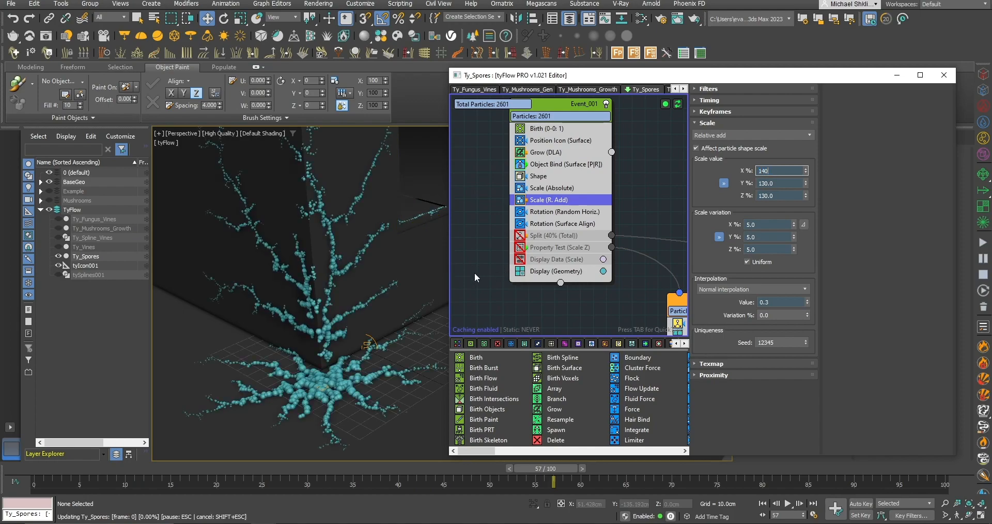
{"action": "type", "text": "140"}
{"action": "key", "text": "Return"}
{"action": "scroll", "coordinate": [335, 310], "scroll_direction": "down", "scroll_amount": 5}
{"action": "middle_click_drag", "start_coordinate": [320, 312], "coordinate": [277, 331]}
{"action": "scroll", "coordinate": [316, 328], "scroll_direction": "up", "scroll_amount": 3}
{"action": "left_click_drag", "start_coordinate": [549, 469], "coordinate": [405, 466]}
{"action": "middle_click_drag", "start_coordinate": [330, 318], "coordinate": [383, 319], "text": "alt"}
Delete the two secondary events connected to the first event of the Ty_Spores flow.
{"action": "middle_click_drag", "start_coordinate": [611, 293], "coordinate": [523, 240]}
{"action": "scroll", "coordinate": [540, 258], "scroll_direction": "down", "scroll_amount": 2}
{"action": "scroll", "coordinate": [533, 232], "scroll_direction": "down", "scroll_amount": 3}
{"action": "scroll", "coordinate": [544, 225], "scroll_direction": "down", "scroll_amount": 1}
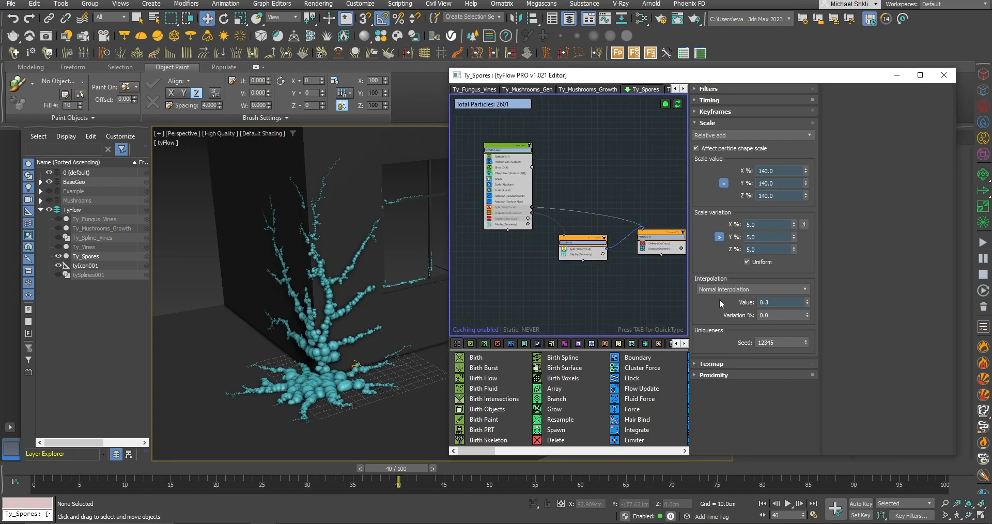
{"action": "left_click", "coordinate": [659, 302]}
{"action": "middle_click_drag", "start_coordinate": [666, 284], "coordinate": [634, 288]}
{"action": "left_click_drag", "start_coordinate": [656, 295], "coordinate": [519, 220]}
{"action": "key", "text": "Delete"}
Delete the Split, Property Test, Display Data and both Rotation operators from the remaining event.
{"action": "middle_click_drag", "start_coordinate": [491, 223], "coordinate": [535, 250]}
{"action": "scroll", "coordinate": [495, 217], "scroll_direction": "up", "scroll_amount": 3}
{"action": "left_click", "coordinate": [495, 217]}
{"action": "left_click", "coordinate": [495, 228], "text": "ctrl"}
{"action": "left_click", "coordinate": [495, 238], "text": "ctrl"}
{"action": "key", "text": "Delete"}
{"action": "left_click", "coordinate": [507, 271]}
{"action": "left_click", "coordinate": [507, 260], "text": "ctrl"}
{"action": "key", "text": "Delete"}
Set the radius of the Grow (DLA) operator to 2.5 cm.
{"action": "middle_click_drag", "start_coordinate": [537, 202], "coordinate": [530, 201]}
{"action": "left_click", "coordinate": [526, 221]}
{"action": "key", "text": "BackSpace"}
{"action": "key", "text": "BackSpace"}
{"action": "key", "text": "BackSpace"}
{"action": "type", "text": "5"}
{"action": "key", "text": "Return"}
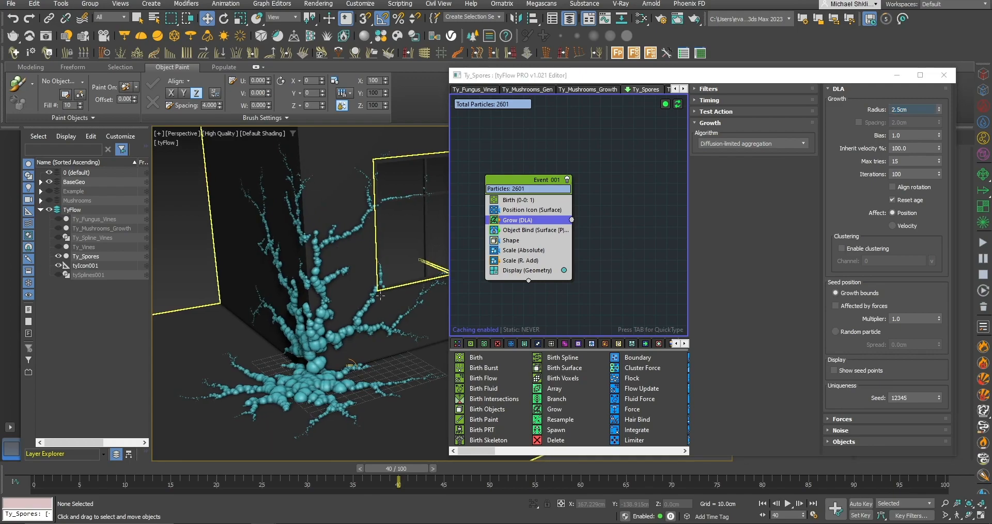
Set the Relative add scale to 135% on all axes.
{"action": "middle_click_drag", "start_coordinate": [380, 295], "coordinate": [408, 290], "text": "alt"}
{"action": "middle_click_drag", "start_coordinate": [522, 252], "coordinate": [536, 237]}
{"action": "left_click", "coordinate": [532, 247]}
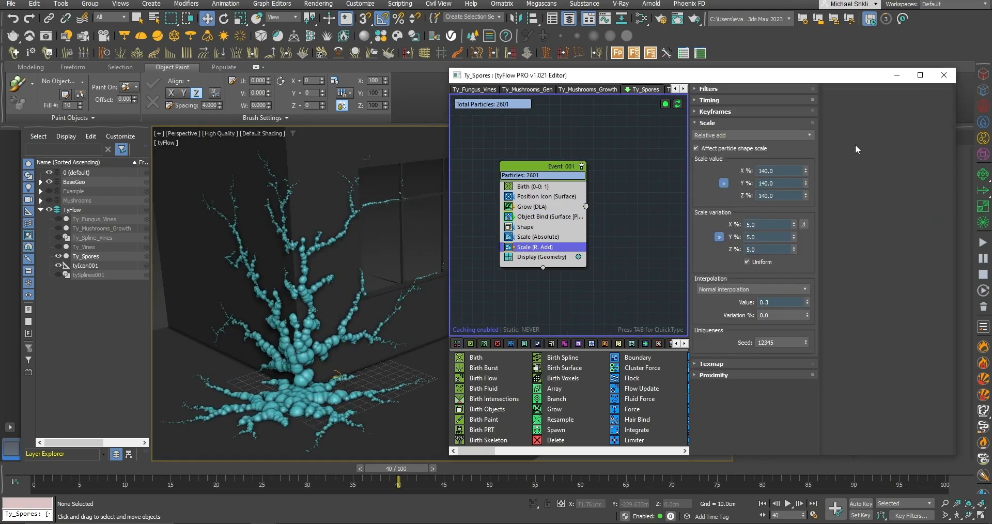
{"action": "type", "text": "1.35"}
{"action": "key", "text": "Return"}
{"action": "type", "text": "135"}
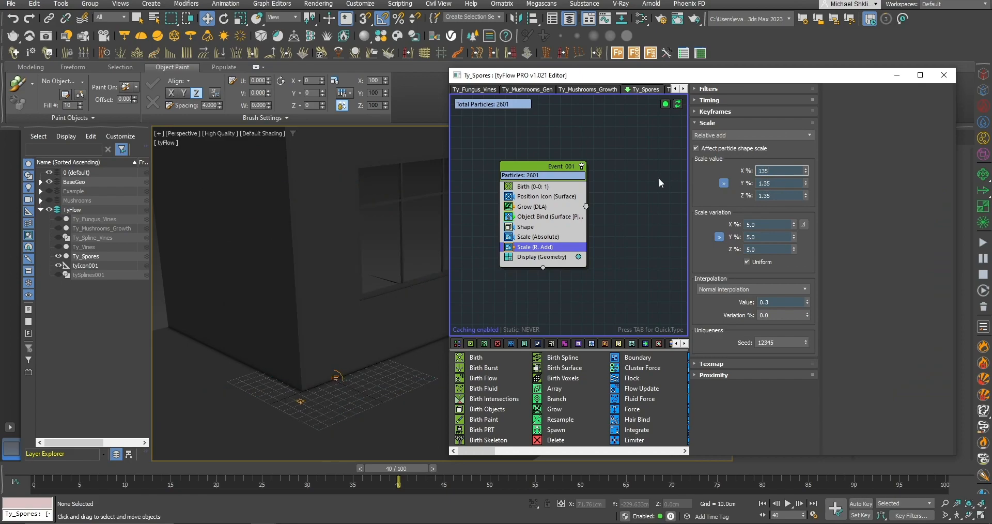
{"action": "key", "text": "Return"}
{"action": "middle_click_drag", "start_coordinate": [325, 323], "coordinate": [393, 325]}
Return to frame 0, set the Absolute scale to 100%, and check the growth at frame 35.
{"action": "left_click_drag", "start_coordinate": [406, 471], "coordinate": [41, 420]}
{"action": "key", "text": "w"}
{"action": "left_click", "coordinate": [549, 238]}
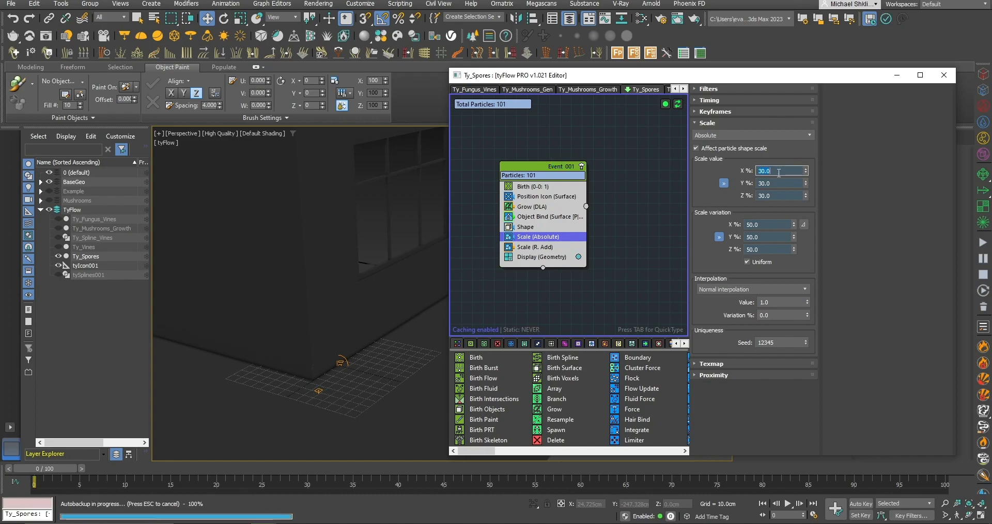
{"action": "type", "text": "100"}
{"action": "key", "text": "Return"}
{"action": "left_click_drag", "start_coordinate": [49, 469], "coordinate": [364, 462]}
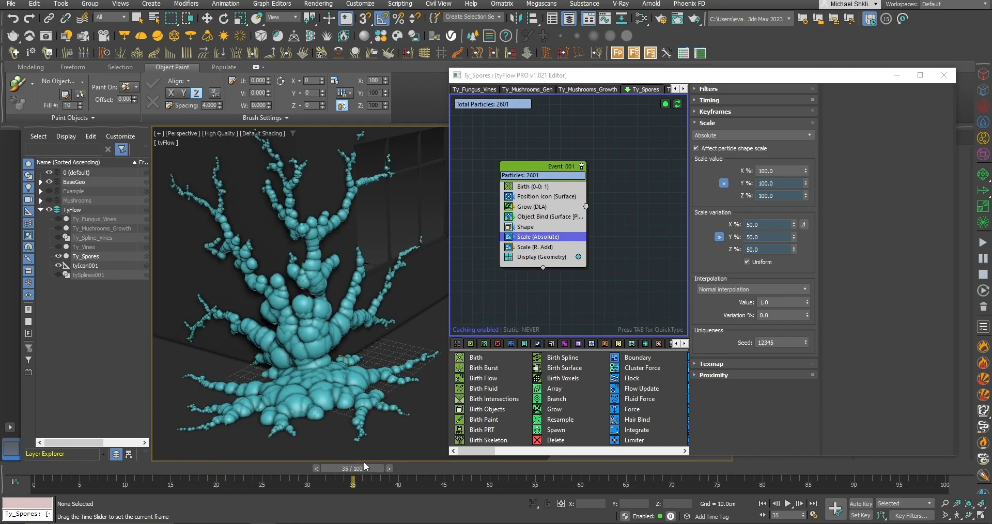
Try a Relative add scale of 120%, settle on 125%, and check the growth at a later frame.
{"action": "left_click", "coordinate": [543, 248]}
{"action": "key", "text": "Return"}
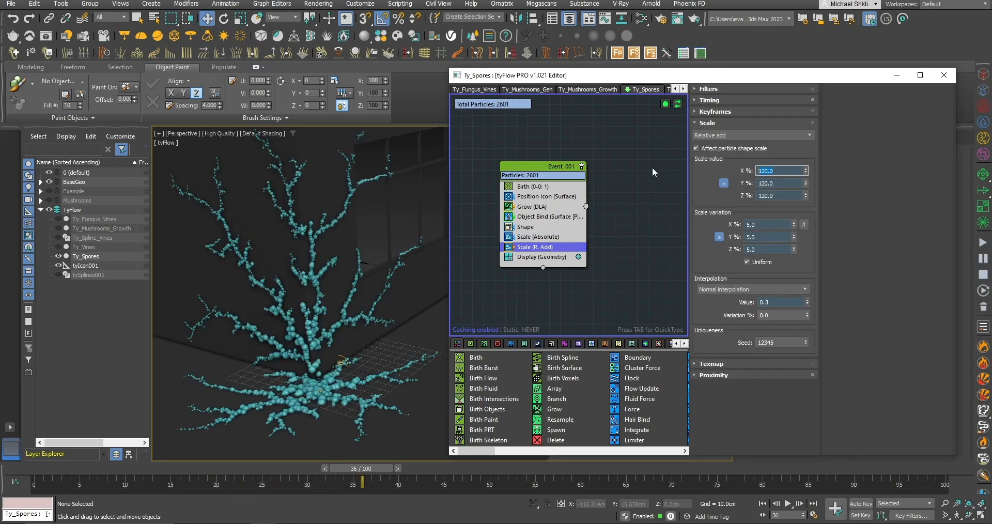
{"action": "type", "text": "125"}
{"action": "key", "text": "Return"}
{"action": "left_click_drag", "start_coordinate": [362, 468], "coordinate": [444, 464]}
{"action": "middle_click_drag", "start_coordinate": [290, 330], "coordinate": [361, 356], "text": "alt"}
Copy the spore event, return to frame 0, and paste it as an instance beside the original.
{"action": "left_click_drag", "start_coordinate": [544, 177], "coordinate": [523, 175]}
{"action": "right_click", "coordinate": [521, 171]}
{"action": "left_click", "coordinate": [541, 178]}
{"action": "key", "text": "Home"}
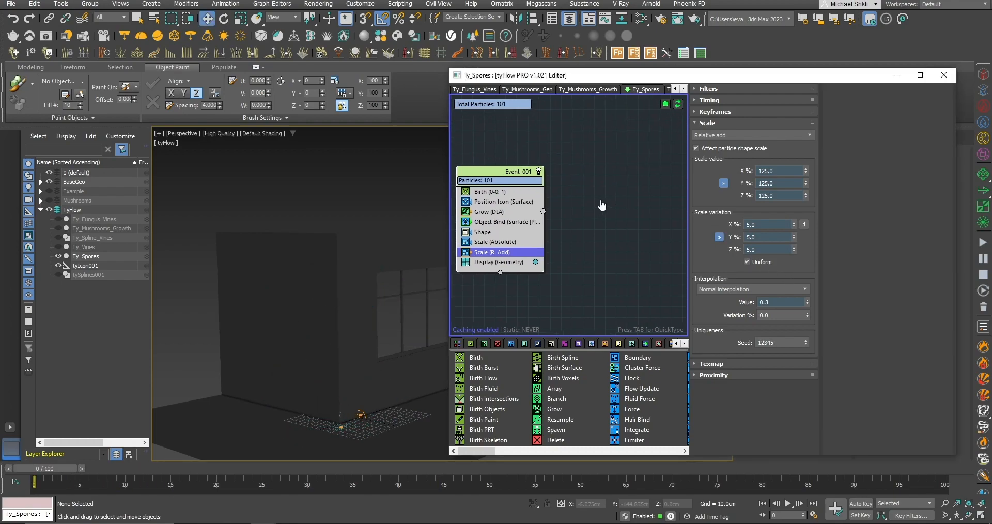
{"action": "right_click", "coordinate": [598, 196]}
{"action": "left_click", "coordinate": [634, 216]}
{"action": "left_click_drag", "start_coordinate": [624, 181], "coordinate": [589, 184]}
Make the Grow (DLA) operator in the copied event unique, set its radius to 2.2 cm, and check frame 40.
{"action": "right_click", "coordinate": [589, 215]}
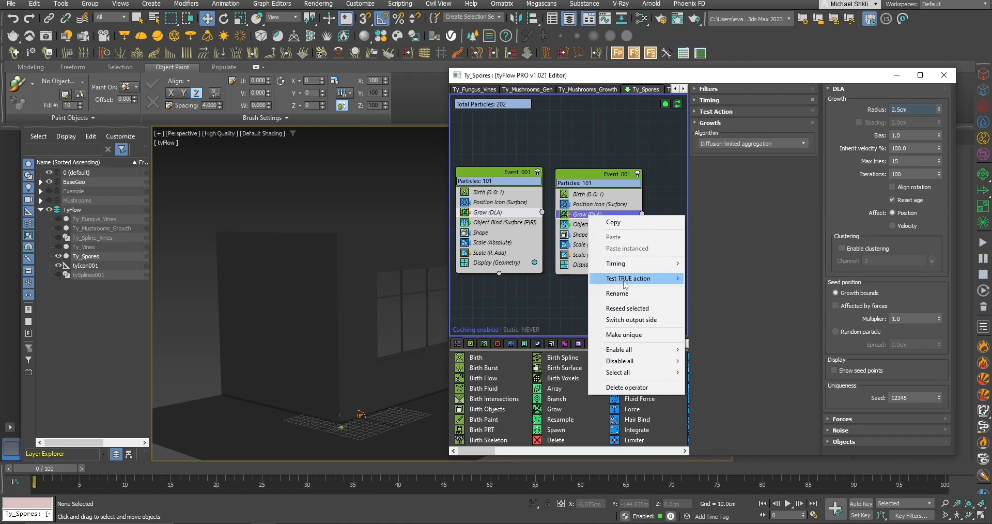
{"action": "left_click", "coordinate": [635, 334]}
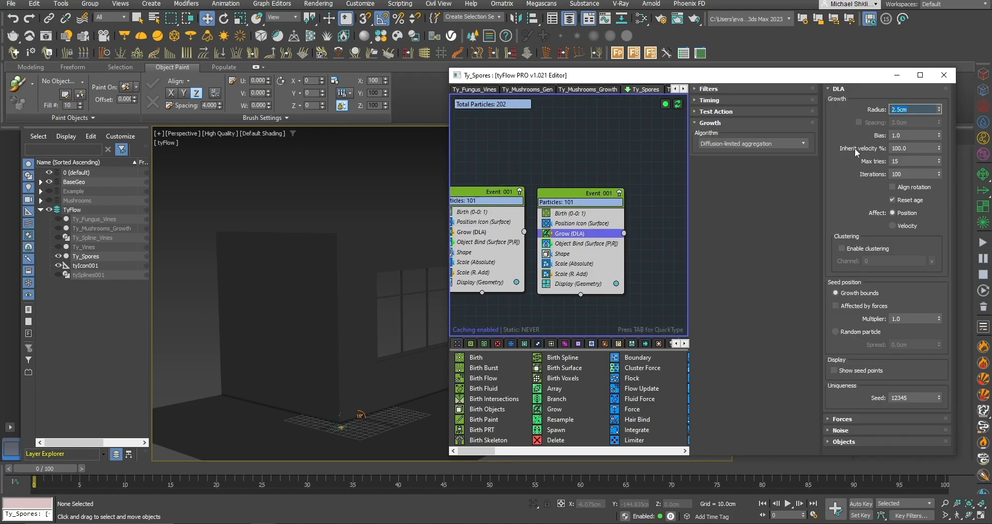
{"action": "type", "text": "2.2"}
{"action": "key", "text": "Return"}
{"action": "left_click", "coordinate": [472, 232]}
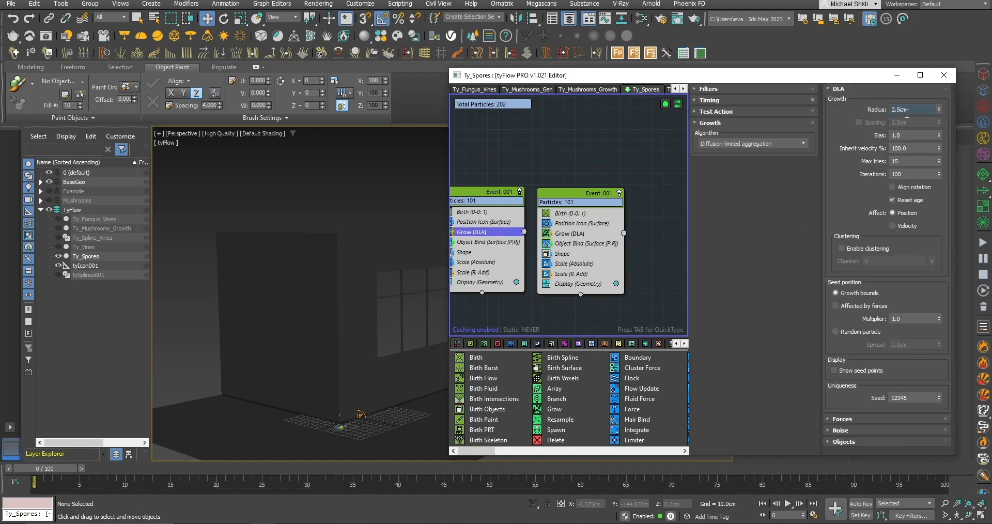
{"action": "left_click", "coordinate": [573, 235]}
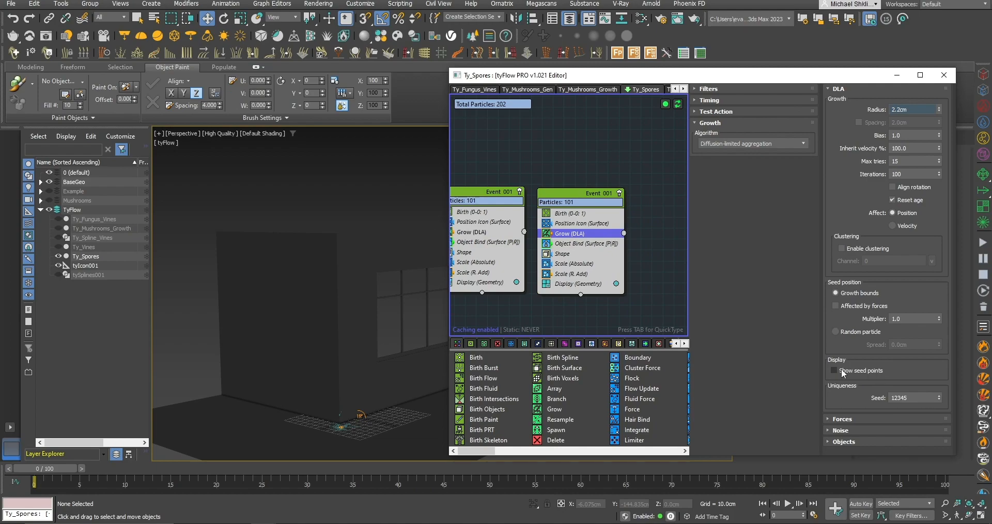
{"action": "left_click", "coordinate": [630, 172]}
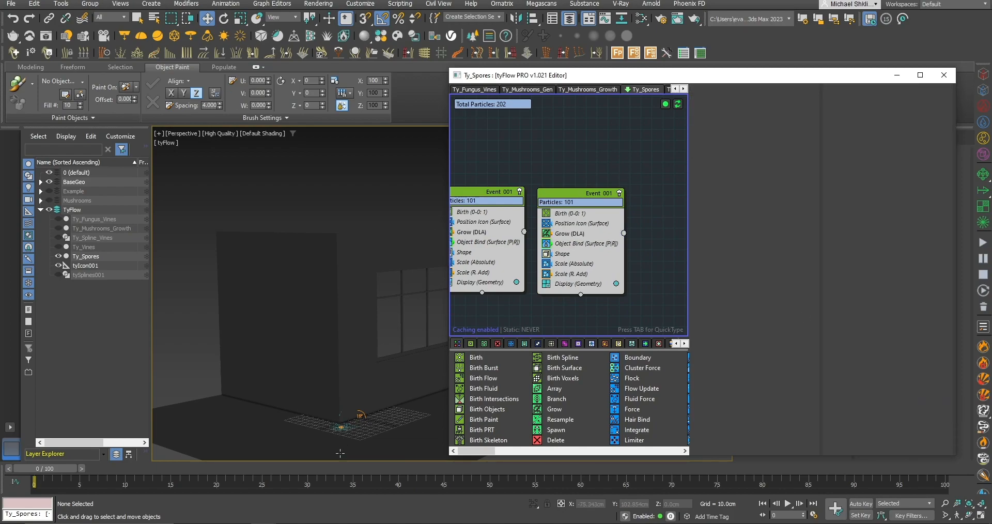
{"action": "left_click_drag", "start_coordinate": [124, 471], "coordinate": [398, 469]}
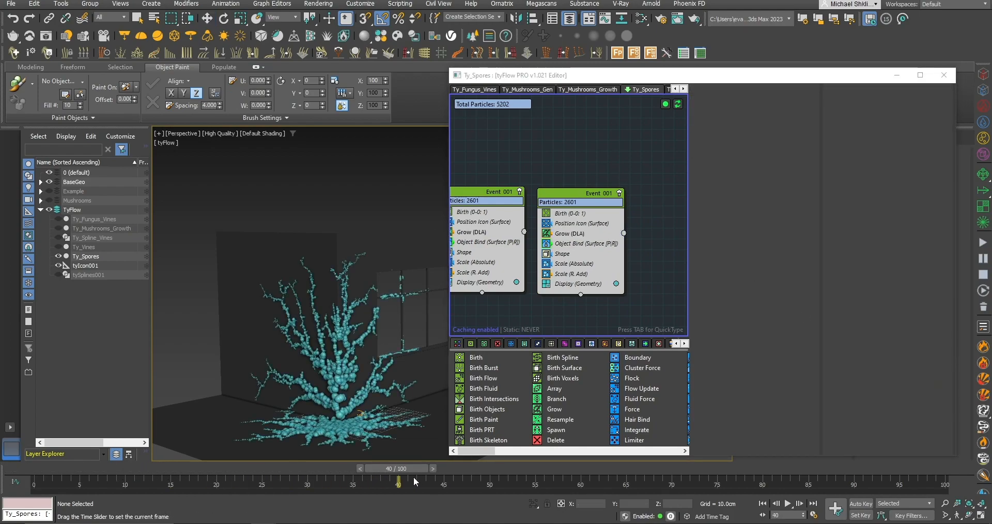
{"action": "middle_click_drag", "start_coordinate": [375, 367], "coordinate": [323, 377], "text": "alt"}
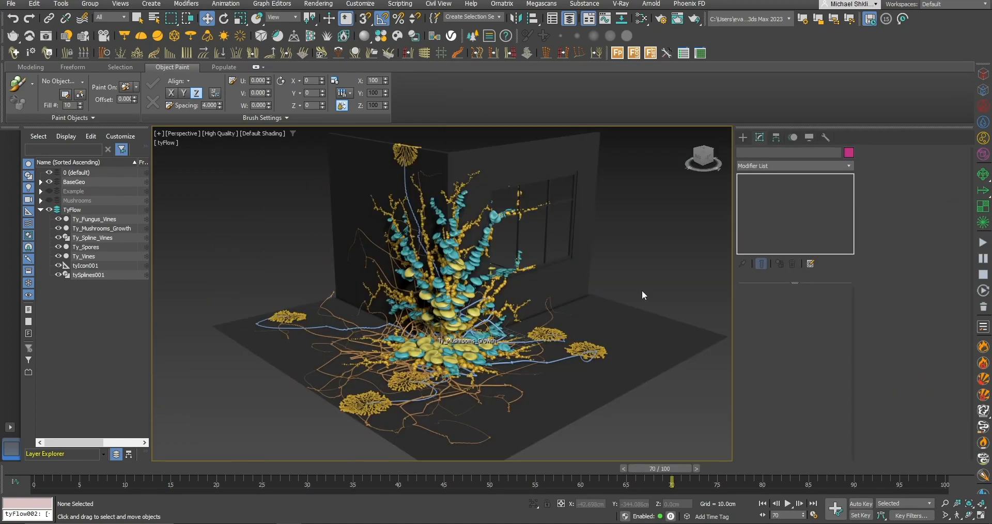
Open the Ty_Fungus_Vines flow and set the Absolute scale in Event 003 to 750%, inspecting the branches up close.
{"action": "left_click", "coordinate": [602, 351]}
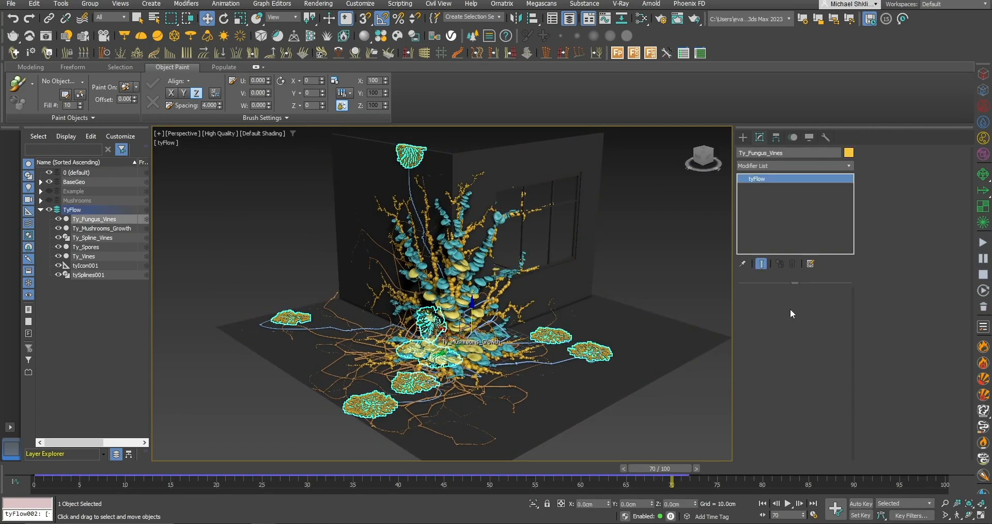
{"action": "left_click", "coordinate": [787, 315]}
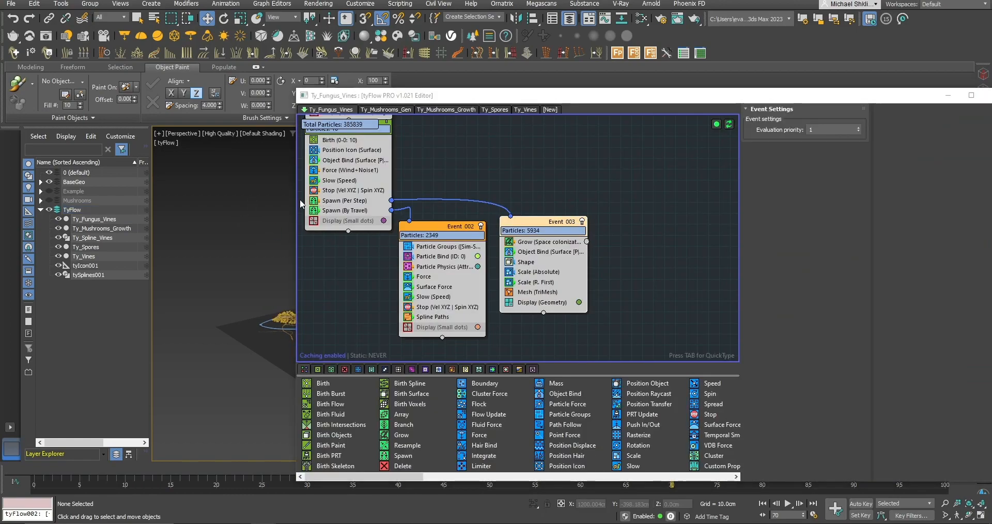
{"action": "left_click_drag", "start_coordinate": [294, 200], "coordinate": [610, 219]}
{"action": "middle_click_drag", "start_coordinate": [744, 243], "coordinate": [693, 254]}
{"action": "left_click", "coordinate": [720, 259]}
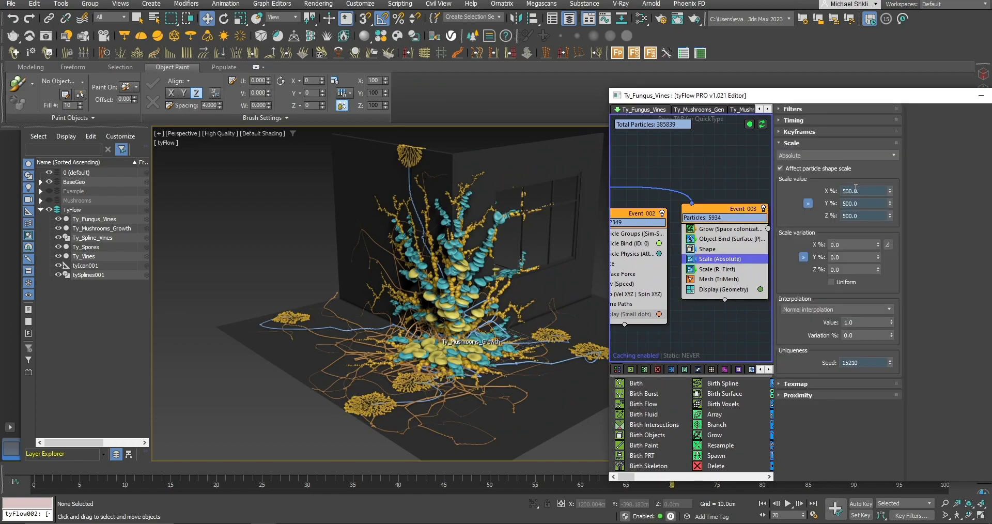
{"action": "type", "text": "750"}
{"action": "left_click", "coordinate": [376, 410]}
{"action": "scroll", "coordinate": [387, 401], "scroll_direction": "up", "scroll_amount": 6}
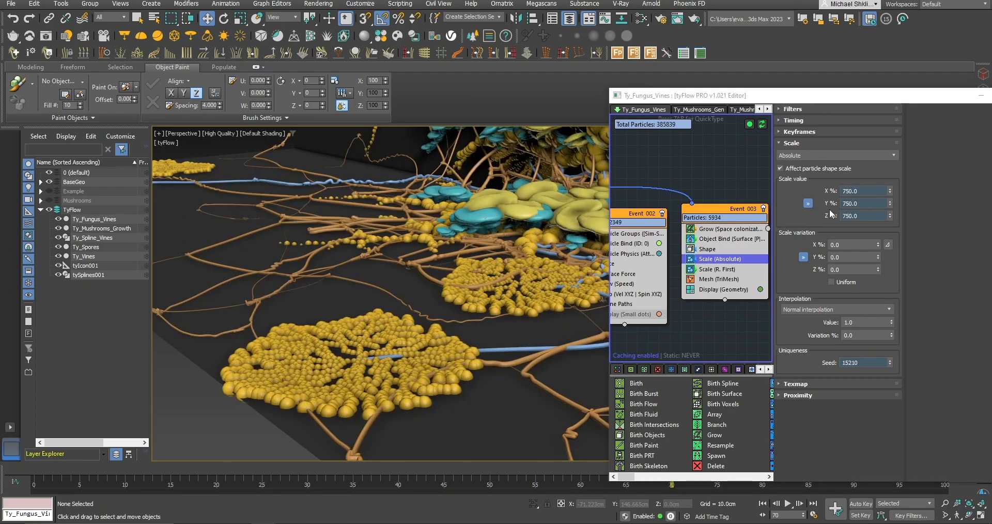
Set the Relative first scale in Event 003 to 15% and check the fungus branches from a wider angle.
{"action": "left_click", "coordinate": [714, 269]}
{"action": "type", "text": "15"}
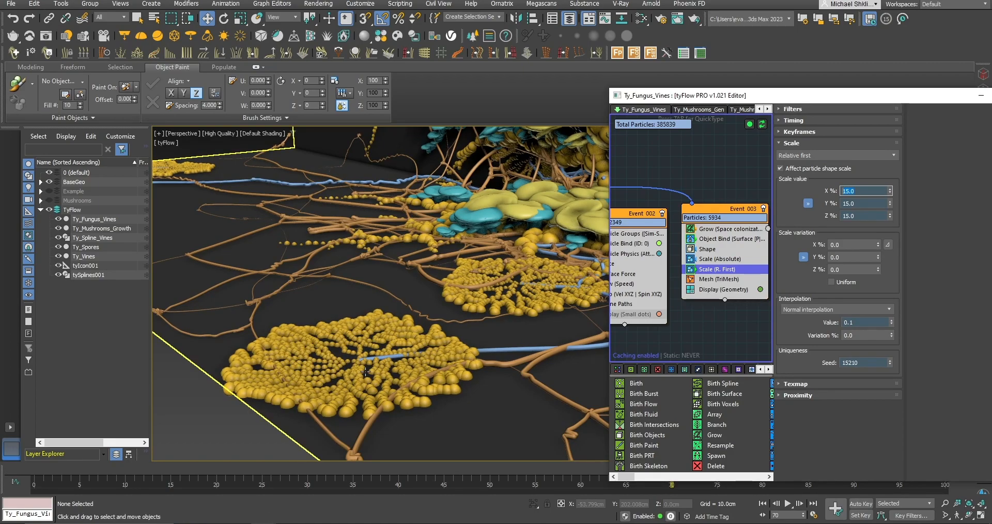
{"action": "scroll", "coordinate": [370, 381], "scroll_direction": "down", "scroll_amount": 6}
{"action": "middle_click_drag", "start_coordinate": [393, 356], "coordinate": [570, 470], "text": "alt"}
{"action": "middle_click_drag", "start_coordinate": [532, 257], "coordinate": [600, 246]}
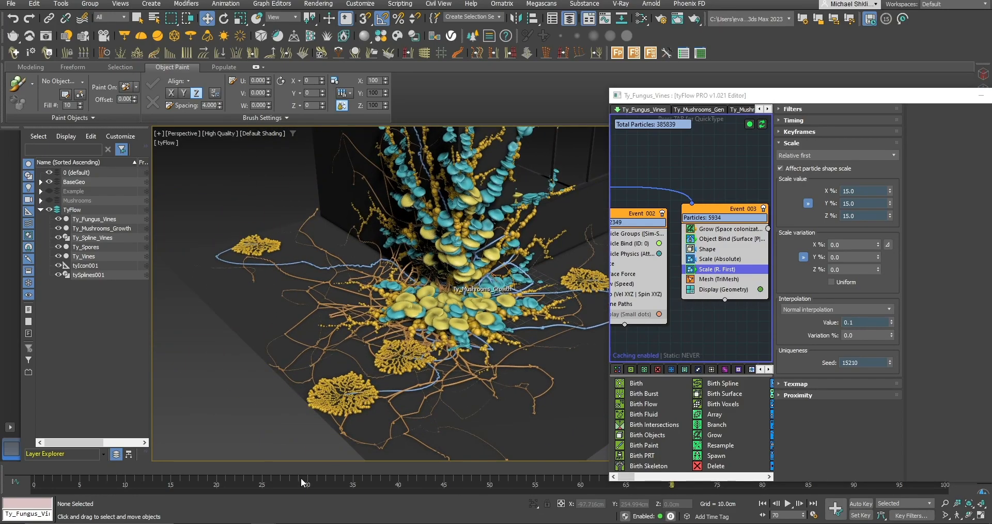
Review the Mesh (TriMesh) operators in the Ty_Fungus_Vines and Ty_Spores flows.
{"action": "middle_click_drag", "start_coordinate": [680, 166], "coordinate": [641, 157]}
{"action": "left_click", "coordinate": [683, 269]}
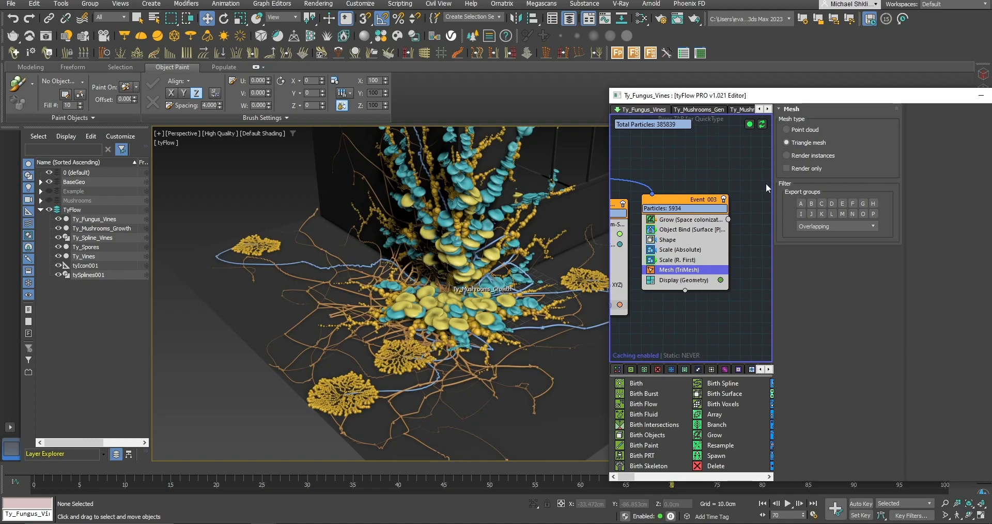
{"action": "middle_click_drag", "start_coordinate": [685, 266], "coordinate": [694, 281]}
{"action": "mouse_move", "coordinate": [695, 204]}
{"action": "middle_mouse_down"}
{"action": "mouse_move", "coordinate": [707, 234]}
{"action": "mouse_move", "coordinate": [690, 218]}
{"action": "middle_mouse_up"}
{"action": "left_click", "coordinate": [768, 109]}
{"action": "left_click", "coordinate": [768, 109]}
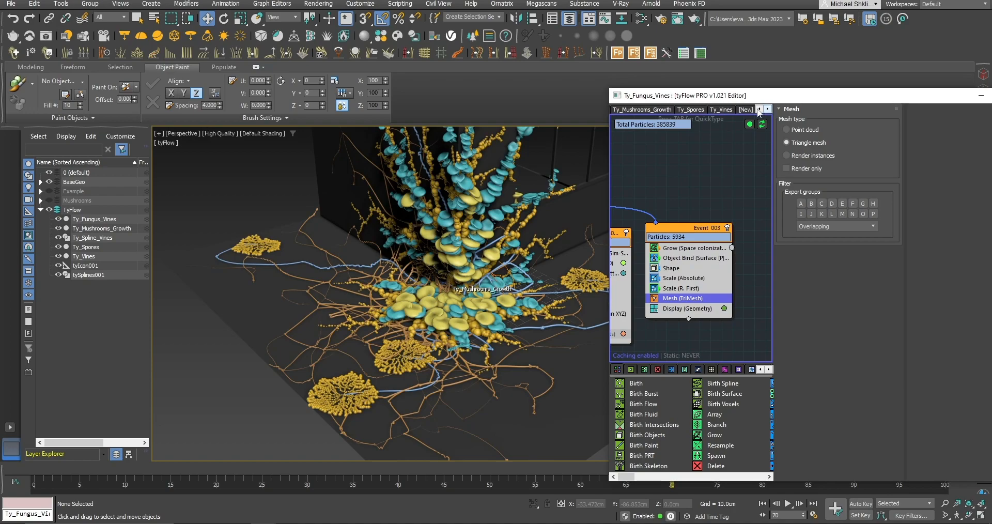
{"action": "left_click", "coordinate": [700, 110]}
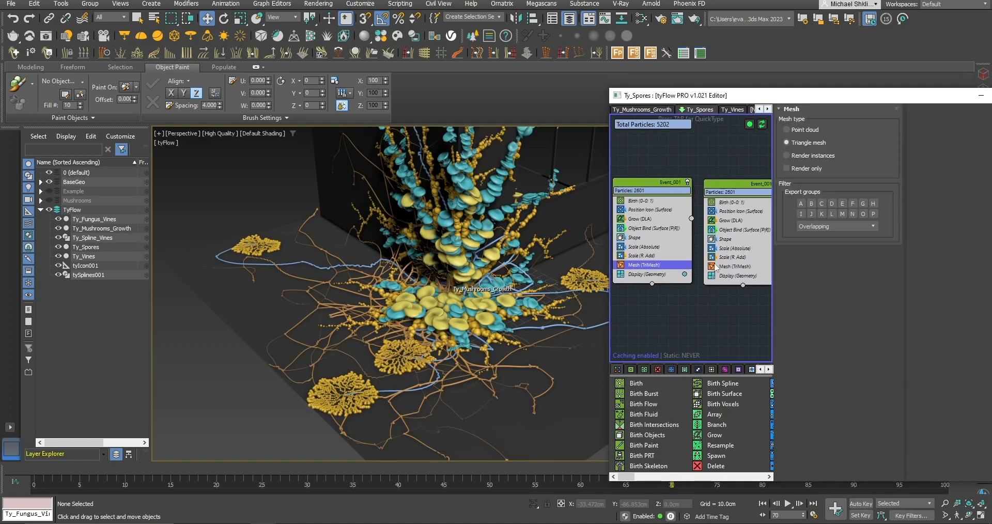
{"action": "left_click", "coordinate": [728, 266]}
{"action": "left_click", "coordinate": [733, 263]}
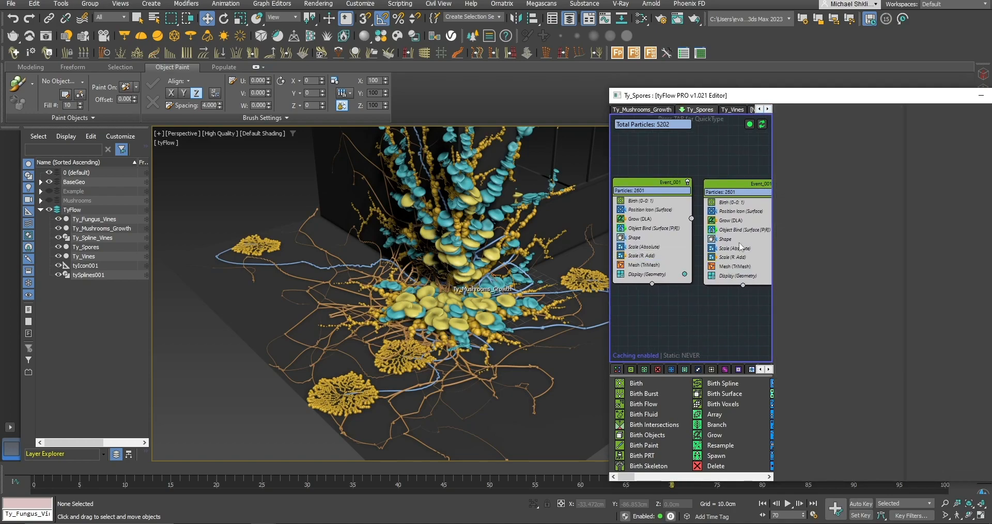
Close the flow editor, then create a new tyFlow object beside the growth with its X and Y position set to 0.
{"action": "left_click_drag", "start_coordinate": [785, 93], "coordinate": [638, 125]}
{"action": "left_click", "coordinate": [881, 129]}
{"action": "middle_click_drag", "start_coordinate": [519, 274], "coordinate": [544, 268], "text": "alt"}
{"action": "left_click", "coordinate": [743, 137]}
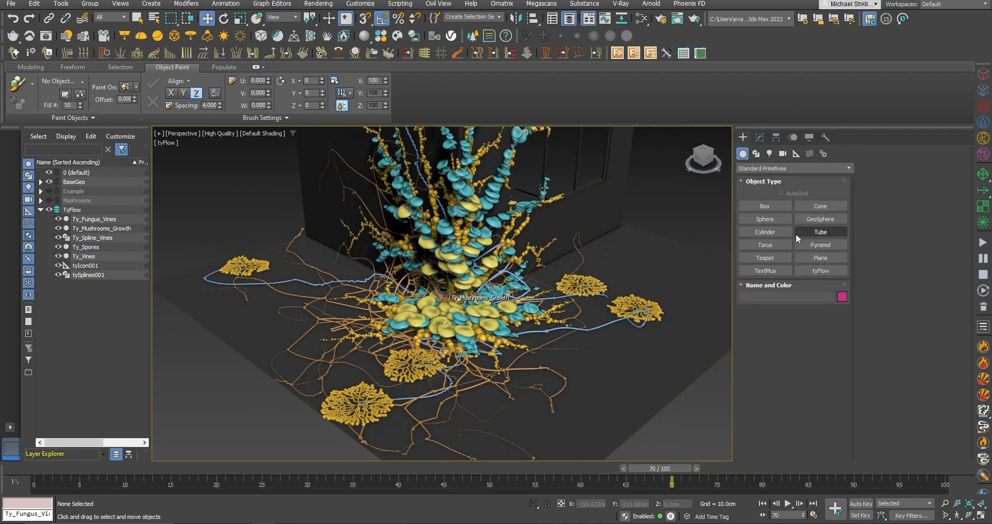
{"action": "left_click", "coordinate": [803, 274]}
{"action": "left_click", "coordinate": [642, 281]}
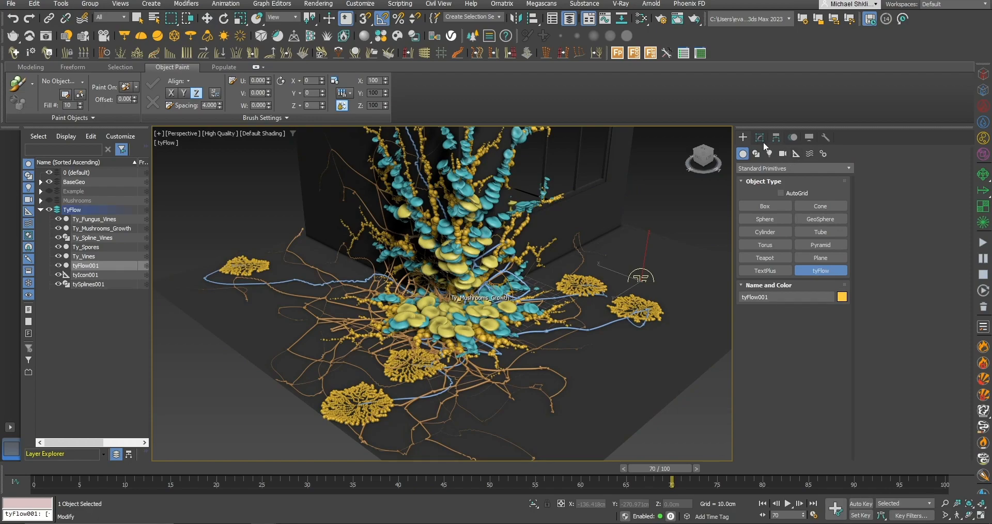
{"action": "right_click", "coordinate": [609, 505]}
{"action": "right_click", "coordinate": [652, 505]}
{"action": "middle_click_drag", "start_coordinate": [624, 281], "coordinate": [638, 310]}
Give the new tyFlow object a purple color and rename it Ty_Intersect.
{"action": "left_click", "coordinate": [848, 152]}
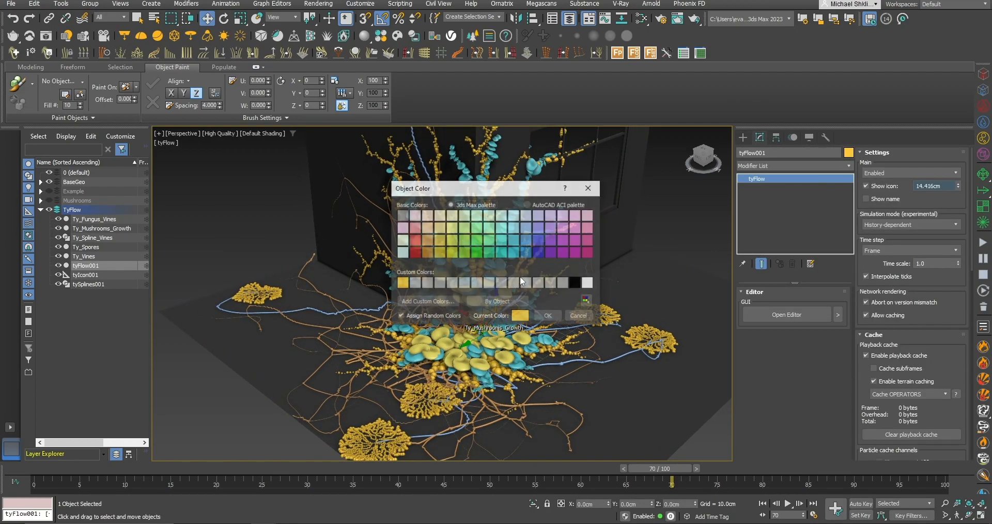
{"action": "left_click", "coordinate": [550, 252]}
{"action": "left_click", "coordinate": [547, 316]}
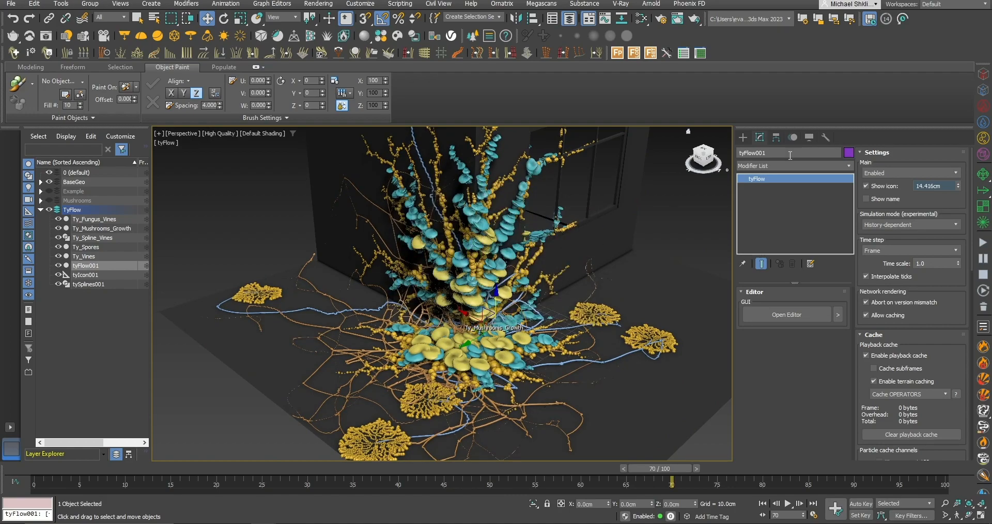
{"action": "type", "text": "Ty"}
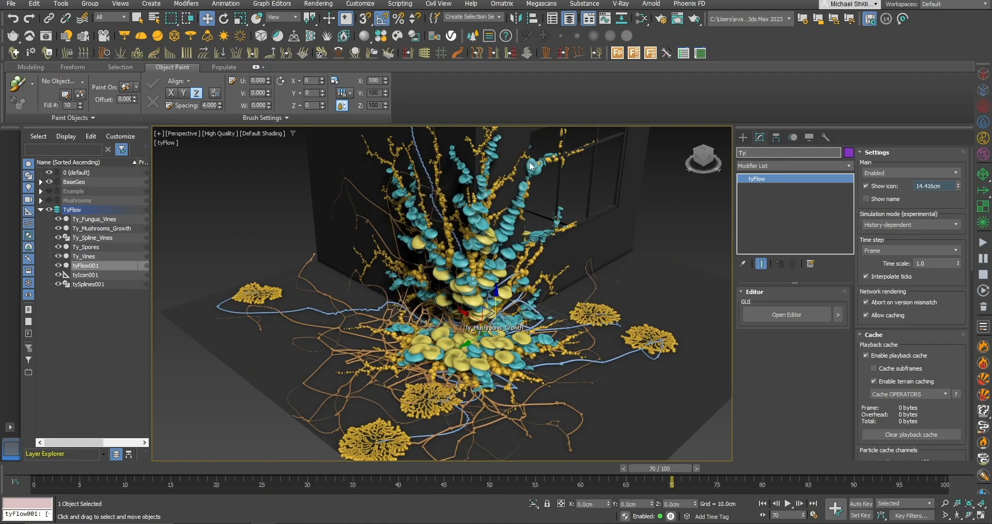
{"action": "type", "text": "_Intersect"}
{"action": "key", "text": "Return"}
Open the Ty_Intersect flow and add a Birth Intersections operator as a new event.
{"action": "left_click", "coordinate": [786, 315]}
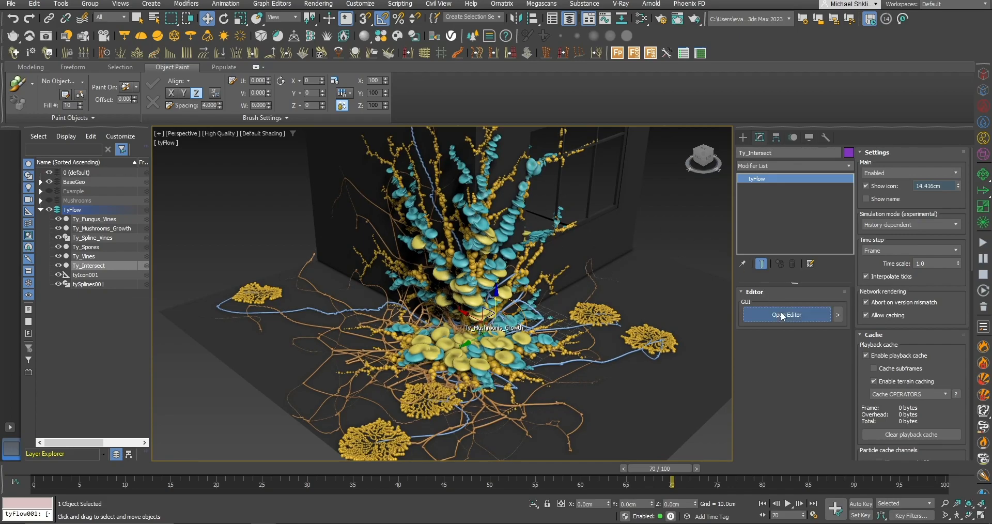
{"action": "left_click_drag", "start_coordinate": [141, 178], "coordinate": [416, 182]}
{"action": "left_click_drag", "start_coordinate": [497, 63], "coordinate": [675, 99]}
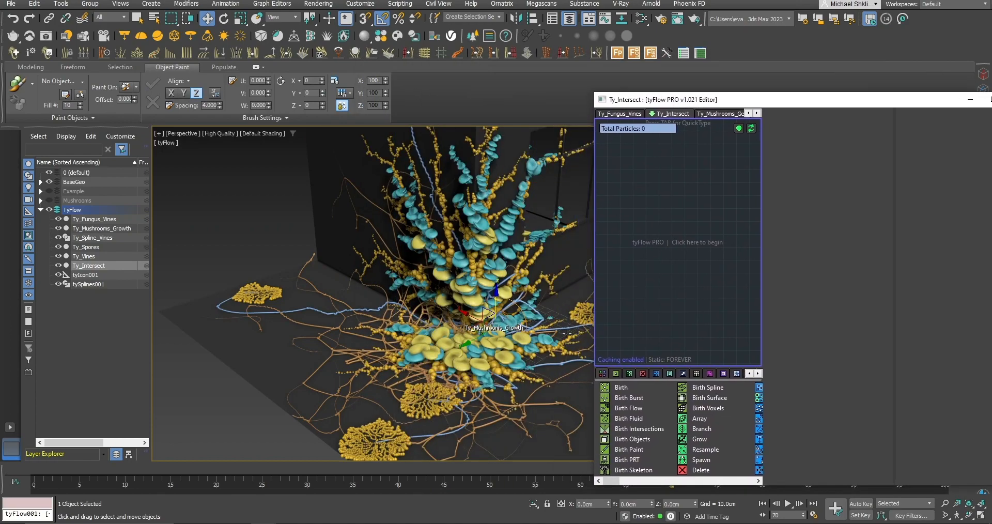
{"action": "left_click_drag", "start_coordinate": [641, 429], "coordinate": [653, 227]}
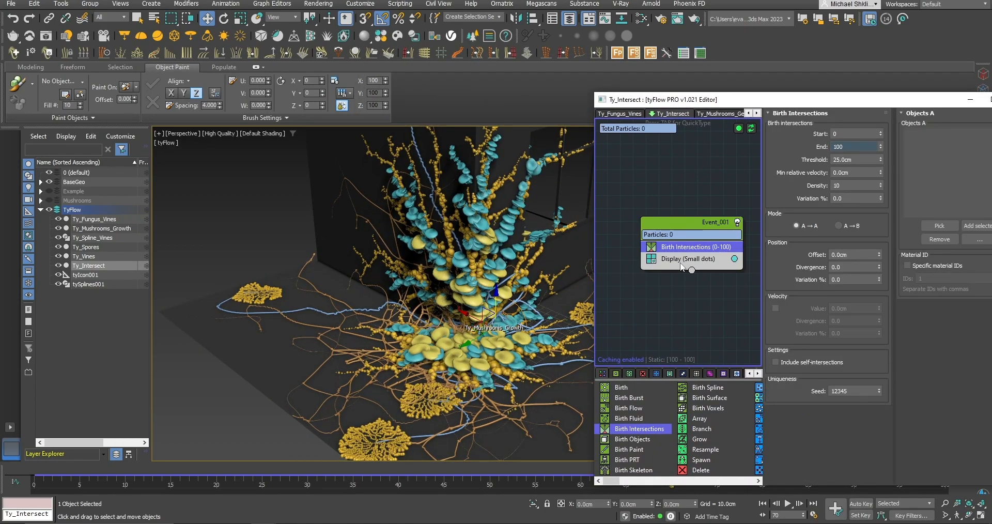
Set Birth Intersections to start and end at frame 60 with a 2 cm threshold, and include self-intersections.
{"action": "left_click", "coordinate": [869, 147]}
{"action": "left_click", "coordinate": [843, 135]}
{"action": "type", "text": "60"}
{"action": "key", "text": "Return"}
{"action": "left_click", "coordinate": [842, 160]}
{"action": "type", "text": "2"}
{"action": "key", "text": "Return"}
{"action": "left_click", "coordinate": [804, 363]}
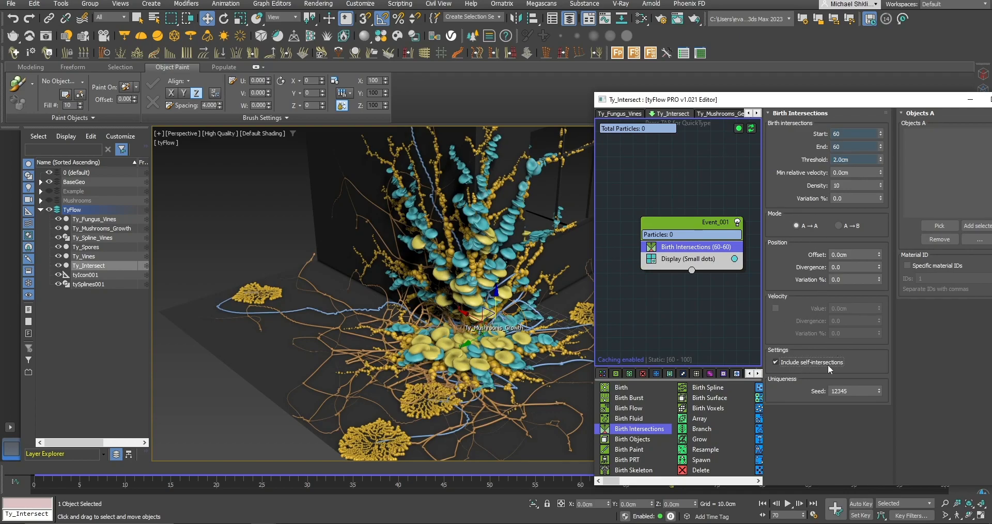
Add Box003, Box002, Ty_Fungus_Vines, tySplines001 and Ty_Spores as Objects A of Birth Intersections, with the timeline at frame 0.
{"action": "middle_click_drag", "start_coordinate": [651, 286], "coordinate": [639, 290]}
{"action": "middle_click_drag", "start_coordinate": [587, 218], "coordinate": [459, 233]}
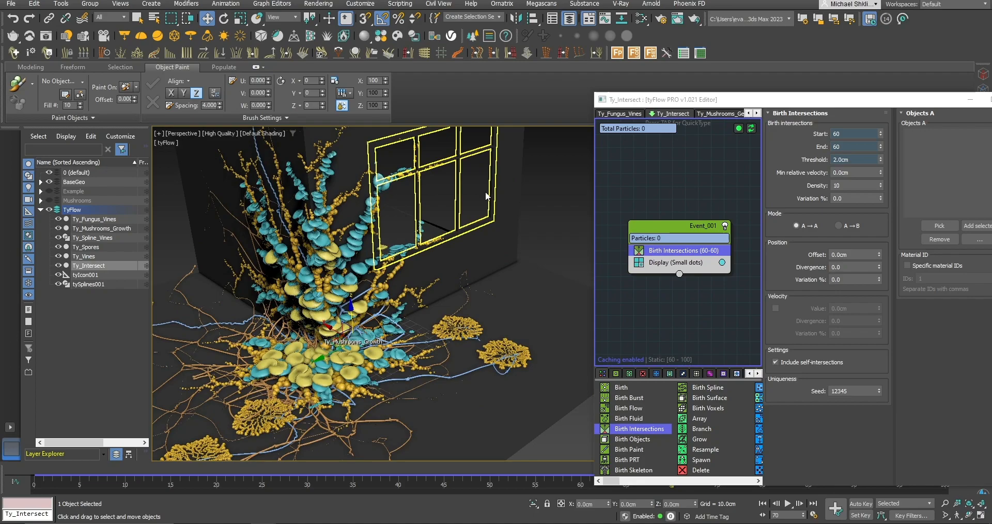
{"action": "left_click", "coordinate": [505, 211]}
{"action": "key", "text": "q"}
{"action": "left_click", "coordinate": [504, 251], "text": "ctrl"}
{"action": "left_click", "coordinate": [510, 346], "text": "ctrl"}
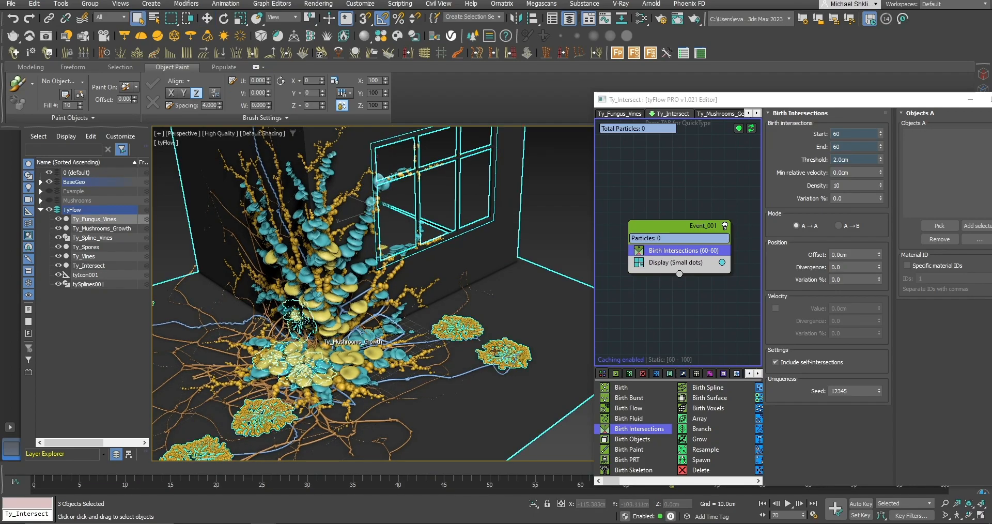
{"action": "left_click", "coordinate": [468, 372], "text": "ctrl"}
{"action": "scroll", "coordinate": [465, 362], "scroll_direction": "up", "scroll_amount": 6}
{"action": "left_click", "coordinate": [451, 249], "text": "ctrl"}
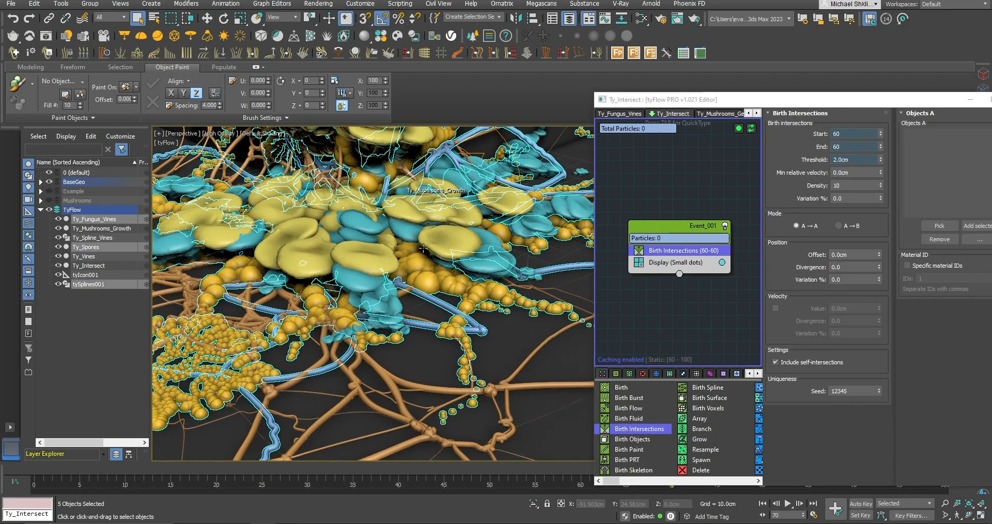
{"action": "scroll", "coordinate": [451, 248], "scroll_direction": "down", "scroll_amount": 6}
{"action": "middle_click_drag", "start_coordinate": [451, 248], "coordinate": [500, 295]}
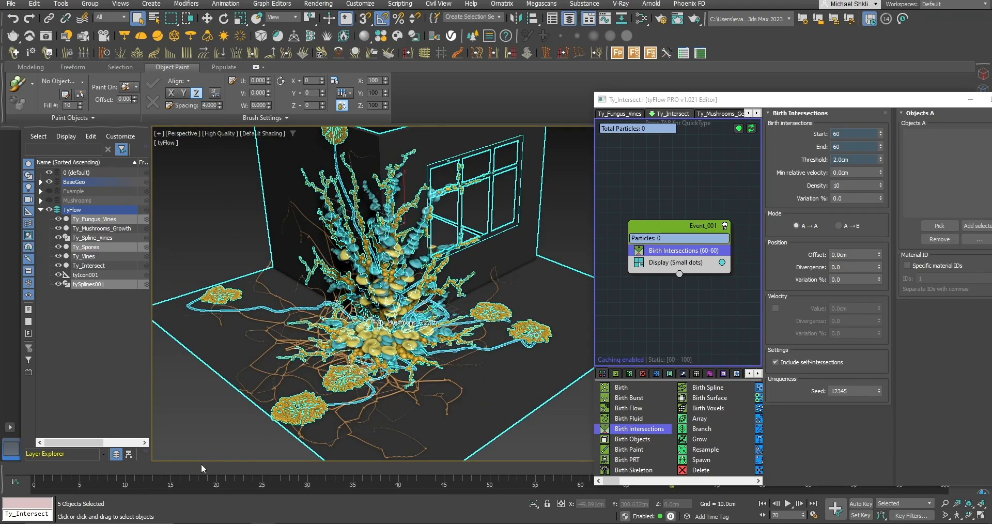
{"action": "left_click_drag", "start_coordinate": [187, 468], "coordinate": [32, 468]}
{"action": "left_click", "coordinate": [975, 226]}
{"action": "middle_click_drag", "start_coordinate": [556, 269], "coordinate": [523, 245], "text": "alt"}
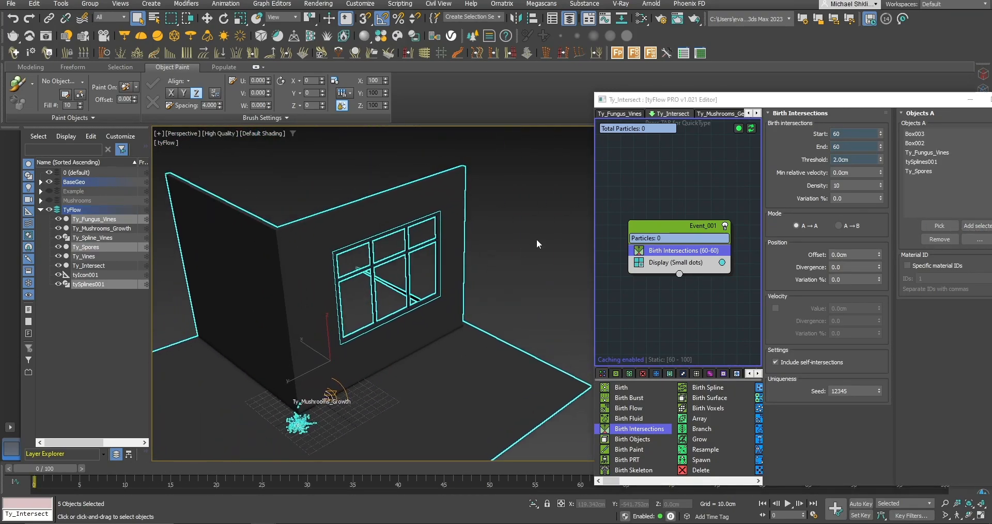
{"action": "left_click", "coordinate": [521, 246]}
Add a Birth VDB operator as a second event beside the intersections event.
{"action": "middle_click_drag", "start_coordinate": [475, 271], "coordinate": [568, 264]}
{"action": "middle_click_drag", "start_coordinate": [733, 258], "coordinate": [658, 261]}
{"action": "left_click", "coordinate": [758, 374]}
{"action": "left_click", "coordinate": [758, 374]}
{"action": "left_click", "coordinate": [758, 374]}
{"action": "left_click", "coordinate": [759, 374]}
{"action": "left_click", "coordinate": [737, 373]}
{"action": "left_click_drag", "start_coordinate": [628, 387], "coordinate": [674, 236]}
Set the Birth VDB frame to 60 and its voxel size to 0.5 cm.
{"action": "double_click", "coordinate": [855, 177]}
{"action": "type", "text": "61"}
{"action": "key", "text": "Tab"}
{"action": "double_click", "coordinate": [854, 177]}
{"action": "type", "text": "66"}
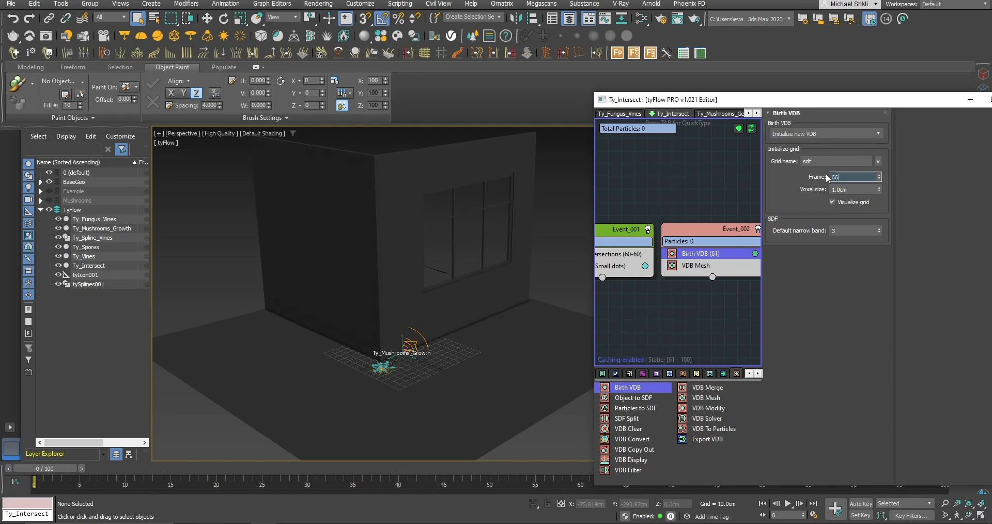
{"action": "type", "text": "60"}
{"action": "key", "text": "Tab"}
{"action": "type", "text": "0.5"}
{"action": "key", "text": "Return"}
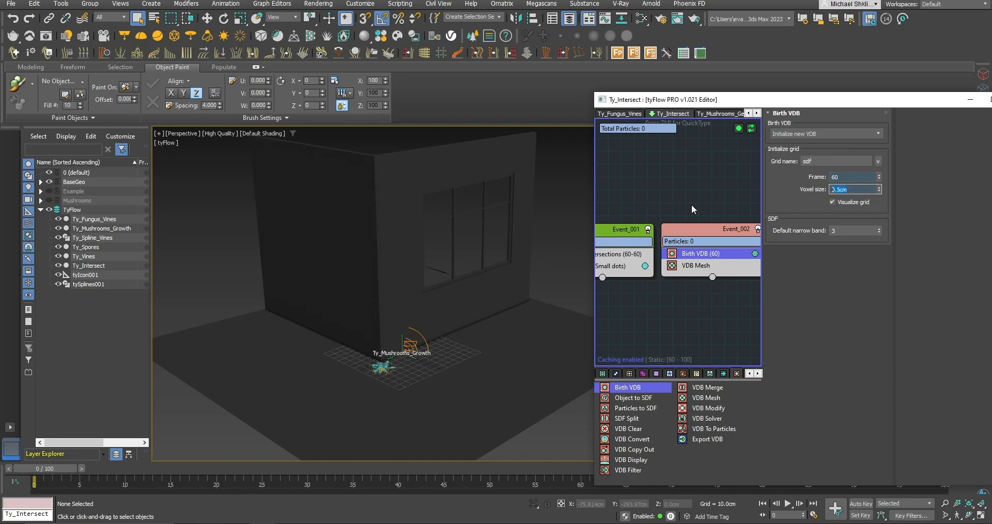
Insert a Particles to SDF operator between Birth VDB and VDB Mesh and set its absolute radius to 0.3 cm.
{"action": "middle_click_drag", "start_coordinate": [693, 200], "coordinate": [669, 199]}
{"action": "left_click_drag", "start_coordinate": [630, 407], "coordinate": [690, 265]}
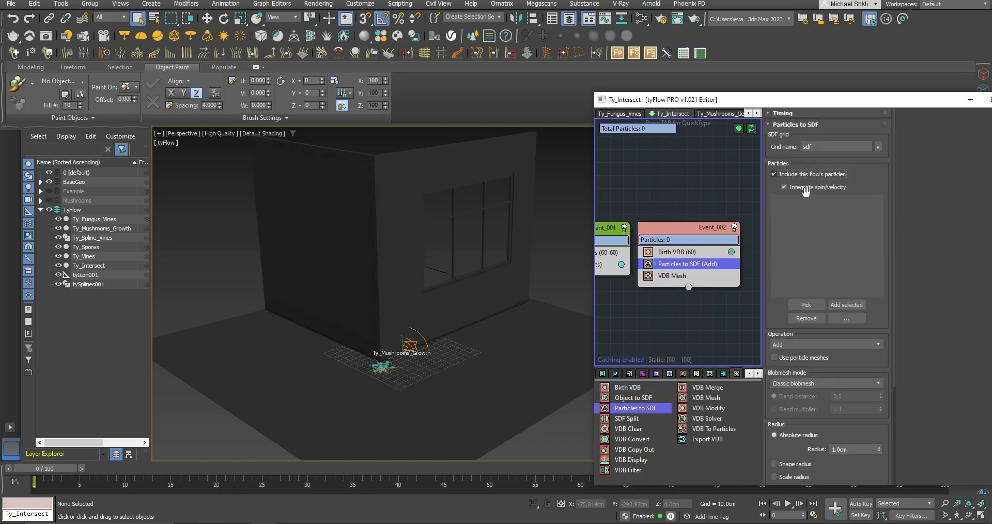
{"action": "scroll", "coordinate": [775, 321], "scroll_direction": "down", "scroll_amount": 3}
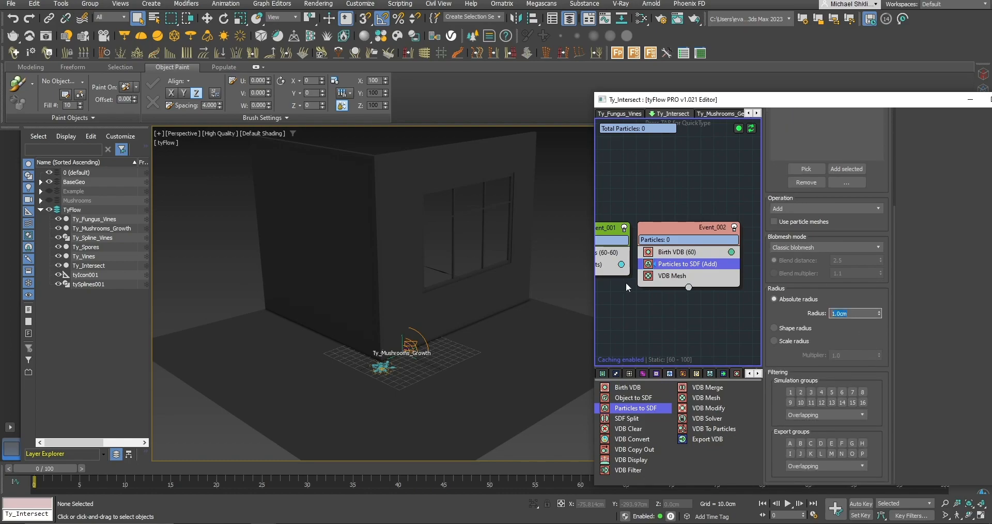
{"action": "type", "text": "2"}
{"action": "key", "text": "Return"}
{"action": "left_click", "coordinate": [683, 253]}
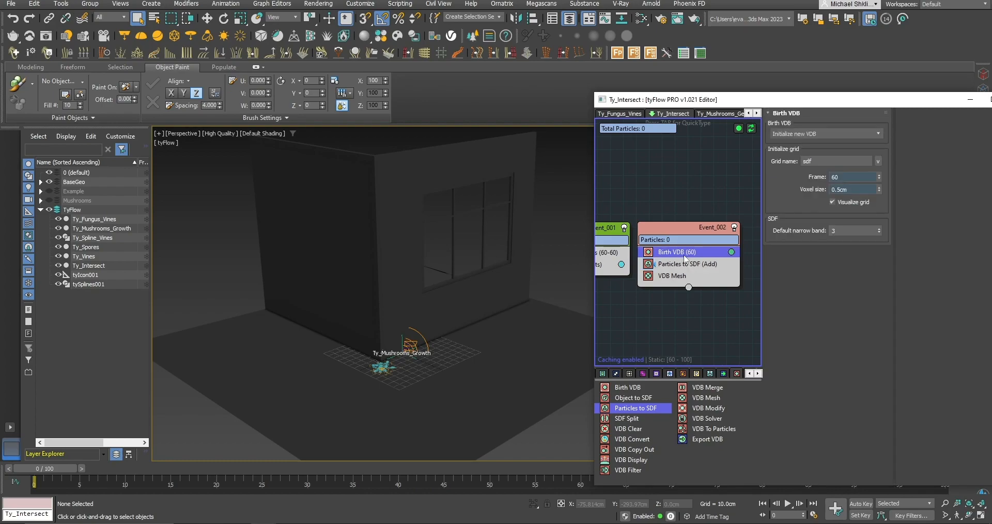
{"action": "left_click", "coordinate": [686, 264]}
{"action": "left_click", "coordinate": [687, 253]}
{"action": "left_click", "coordinate": [695, 264]}
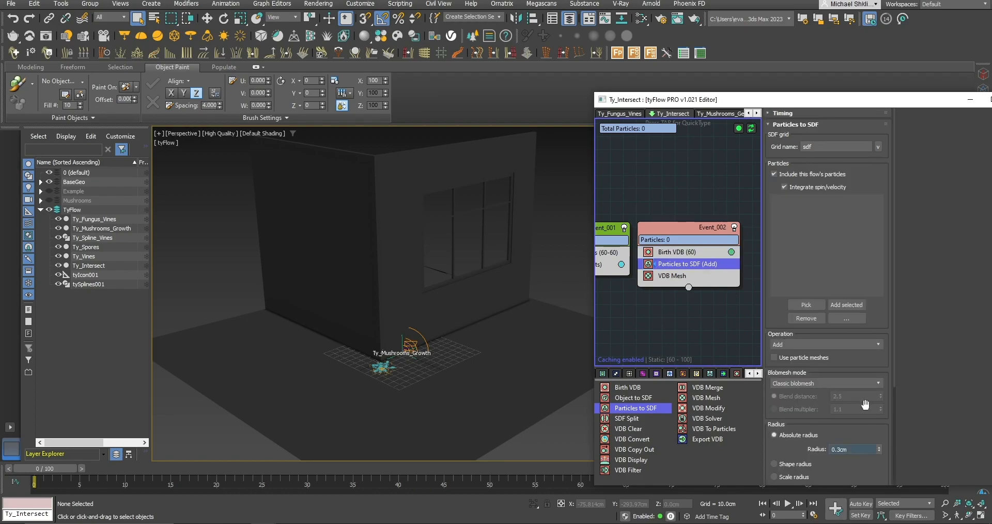
Change the Birth VDB voxel size and set the Particles to SDF radius to 0.5 cm.
{"action": "left_click", "coordinate": [699, 252]}
{"action": "left_click", "coordinate": [864, 189]}
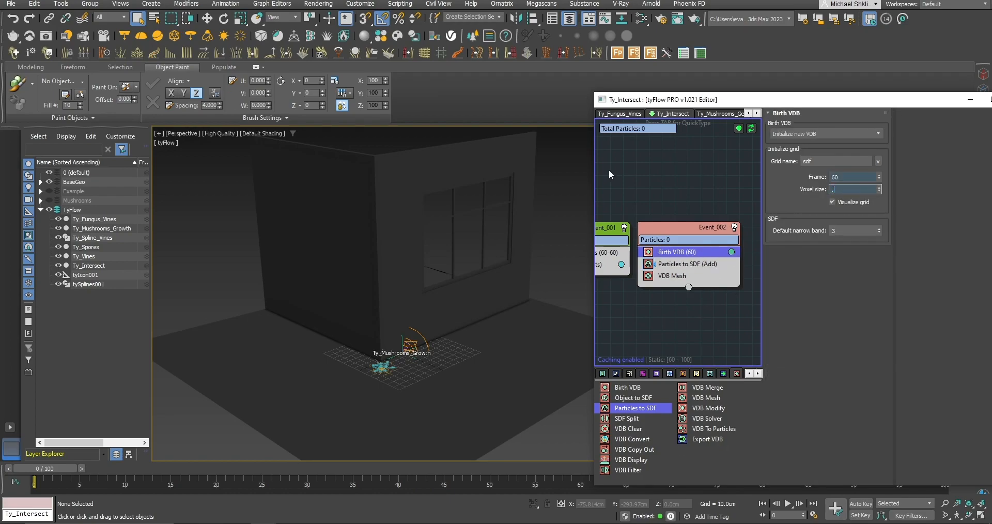
{"action": "middle_click_drag", "start_coordinate": [667, 207], "coordinate": [677, 181]}
{"action": "left_click", "coordinate": [701, 238]}
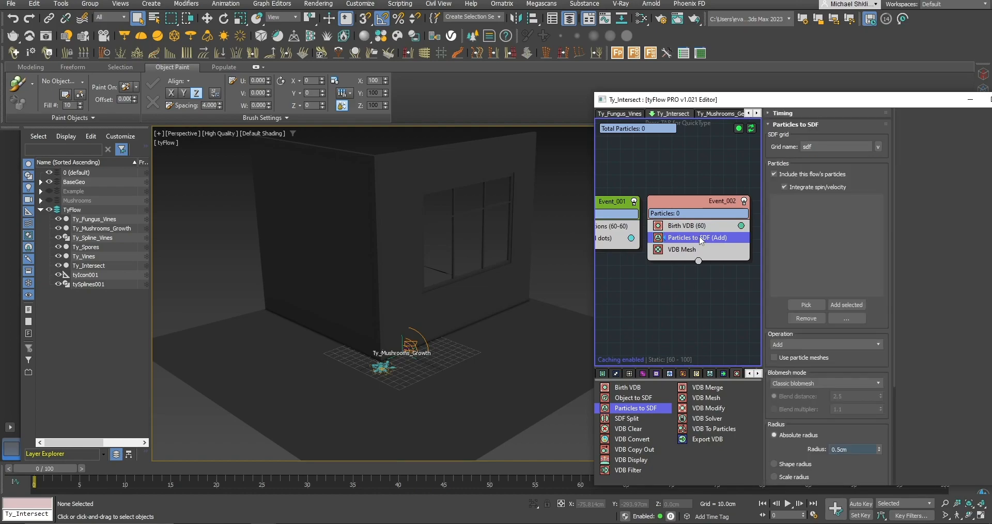
Simulate Ty_Intersect at frame 61 and disable the Display operator in Event_001 to inspect the VDB mesh up close.
{"action": "left_click", "coordinate": [721, 310]}
{"action": "left_click_drag", "start_coordinate": [820, 103], "coordinate": [782, 24]}
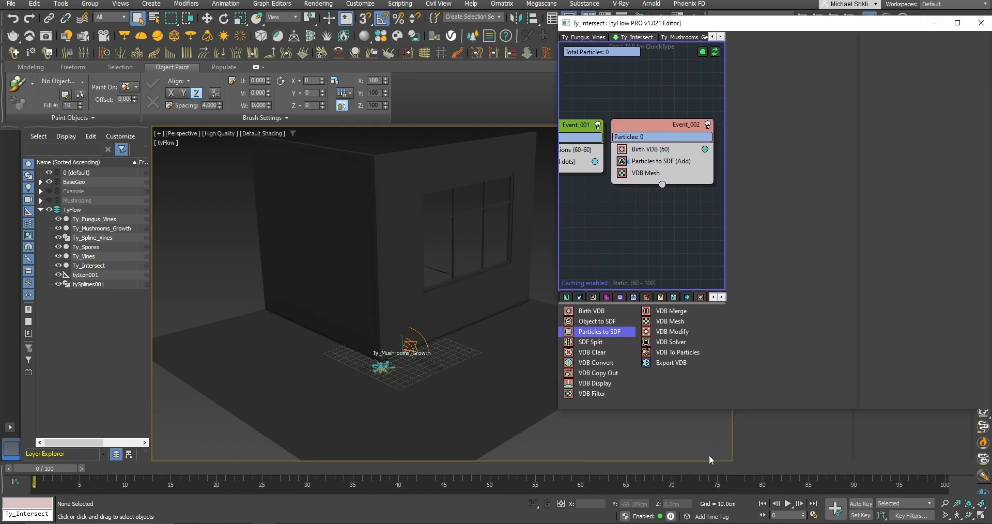
{"action": "left_click", "coordinate": [594, 470]}
{"action": "left_click", "coordinate": [703, 52]}
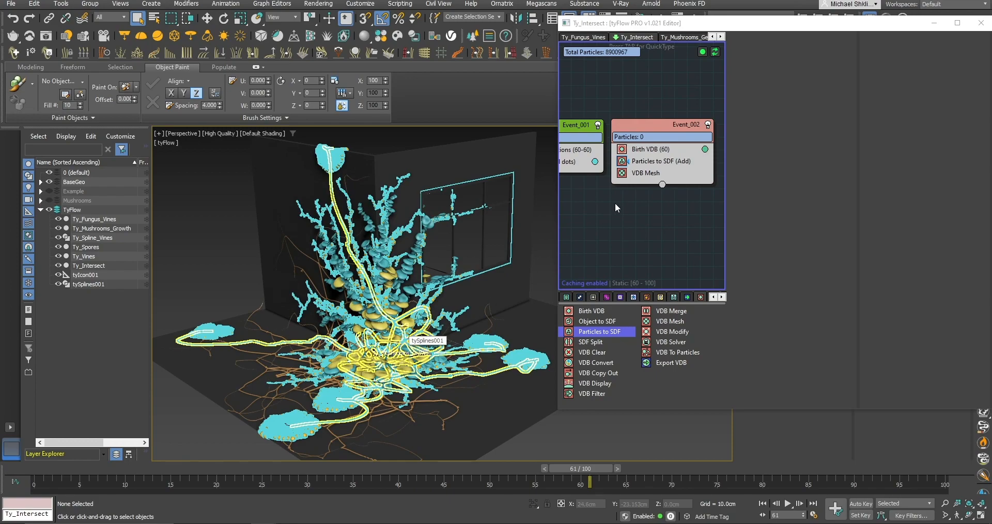
{"action": "middle_click_drag", "start_coordinate": [587, 201], "coordinate": [678, 199]}
{"action": "left_click", "coordinate": [602, 160]}
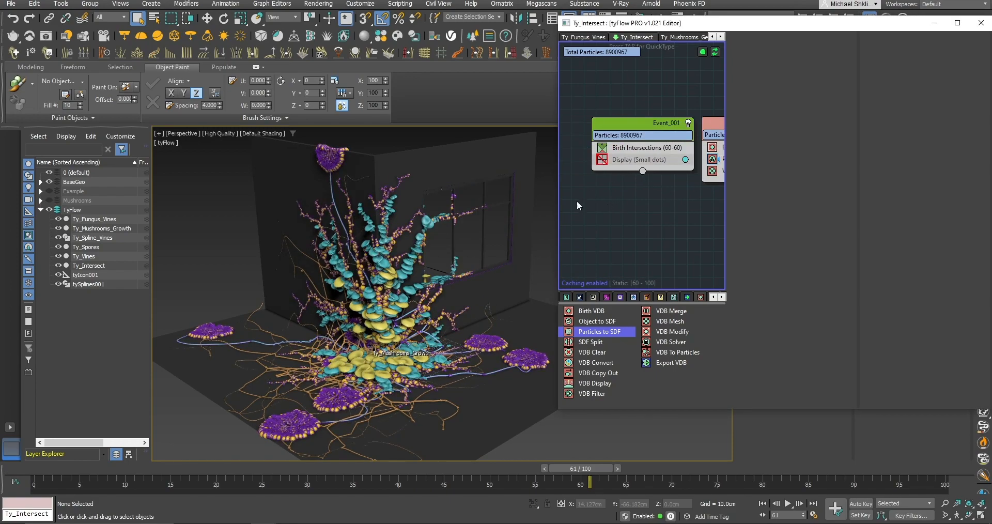
{"action": "scroll", "coordinate": [422, 391], "scroll_direction": "up", "scroll_amount": 8}
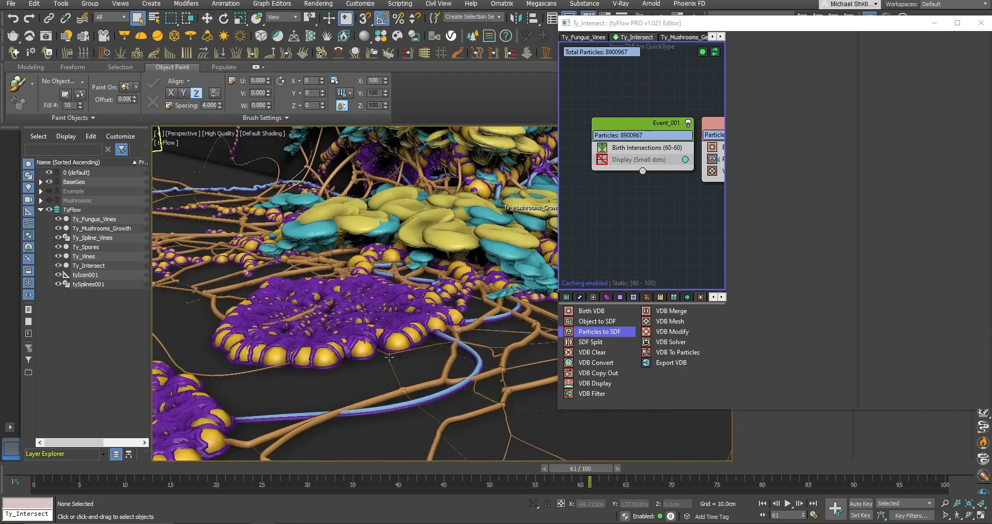
{"action": "scroll", "coordinate": [372, 330], "scroll_direction": "down", "scroll_amount": 10}
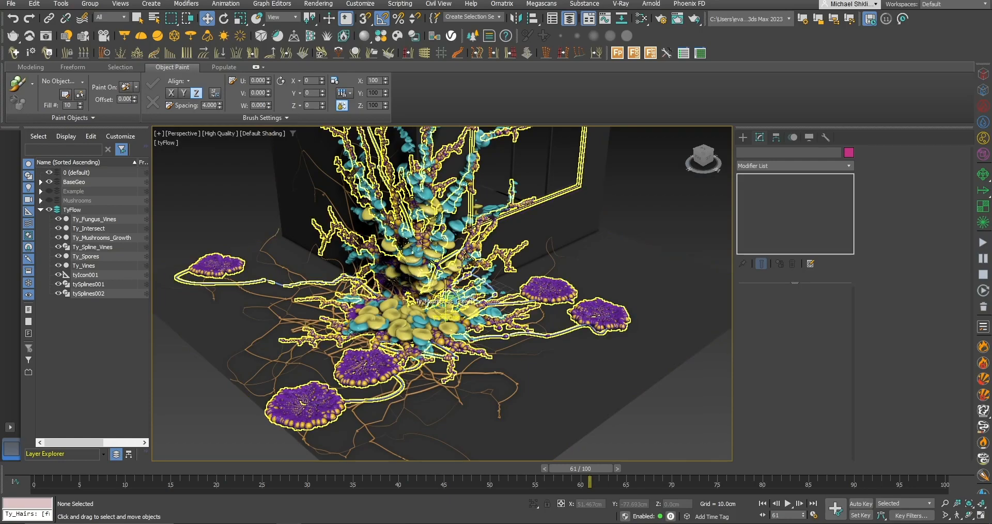
Create another tyFlow object named Ty_Hairs with its X and Y position set to 0.
{"action": "left_click", "coordinate": [742, 137]}
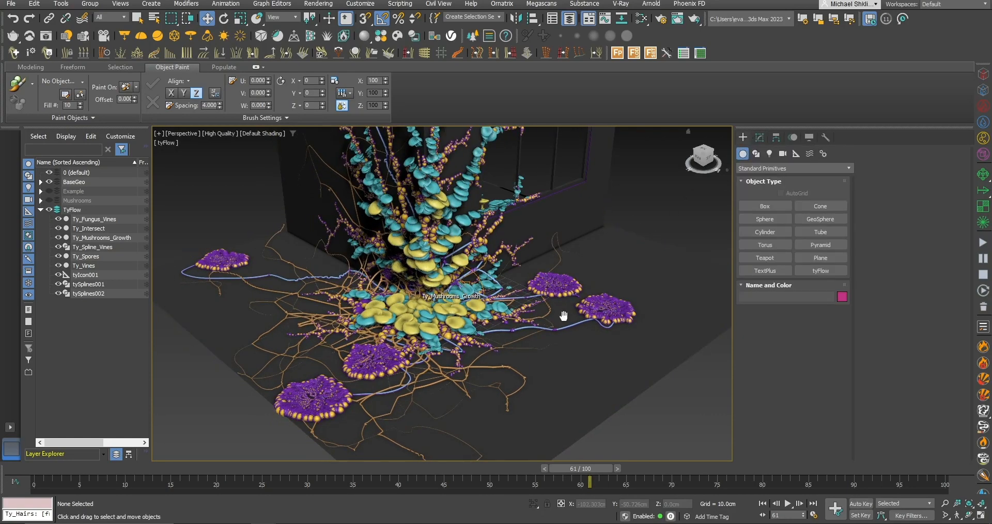
{"action": "left_click", "coordinate": [799, 271]}
{"action": "left_click", "coordinate": [602, 333]}
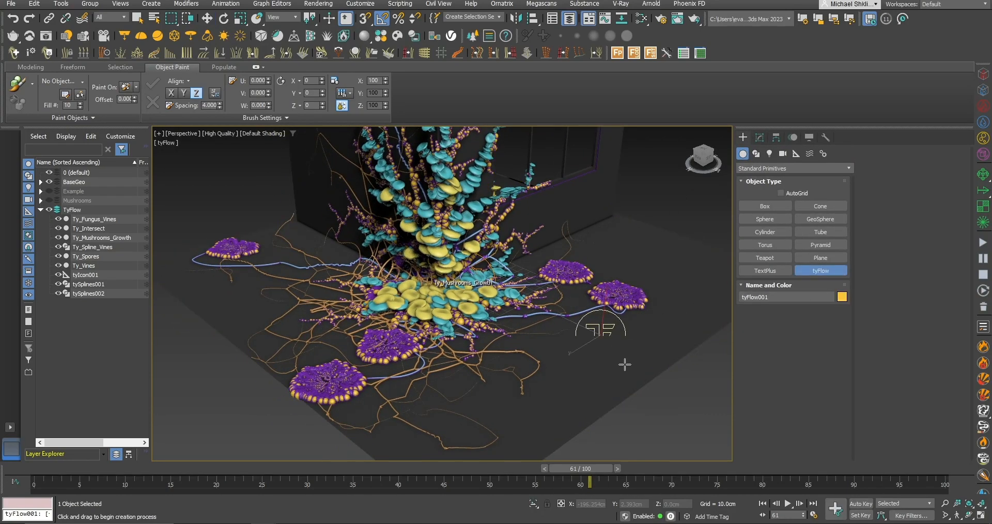
{"action": "left_click", "coordinate": [759, 138]}
{"action": "right_click", "coordinate": [608, 504]}
{"action": "right_click", "coordinate": [652, 504]}
{"action": "left_click", "coordinate": [791, 152]}
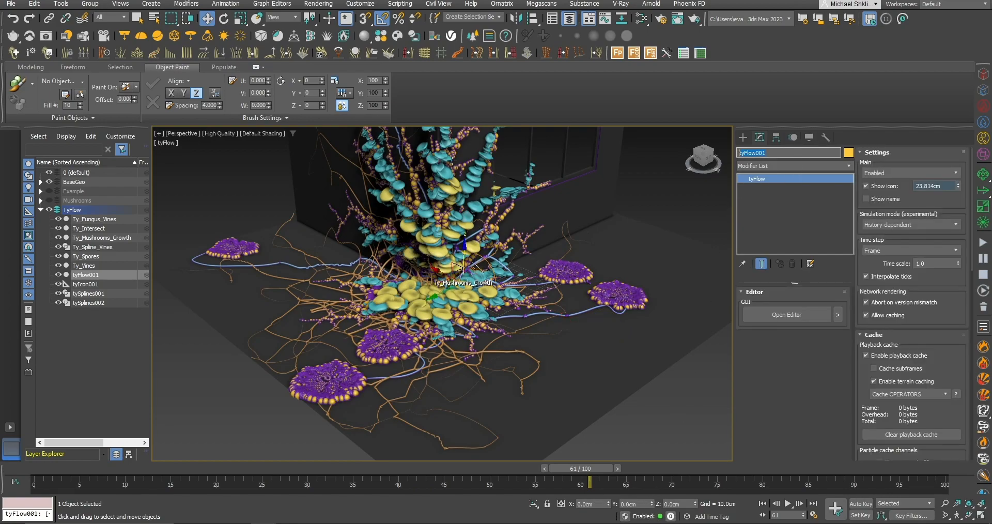
{"action": "type", "text": "Ty_Hairs"}
{"action": "key", "text": "Return"}
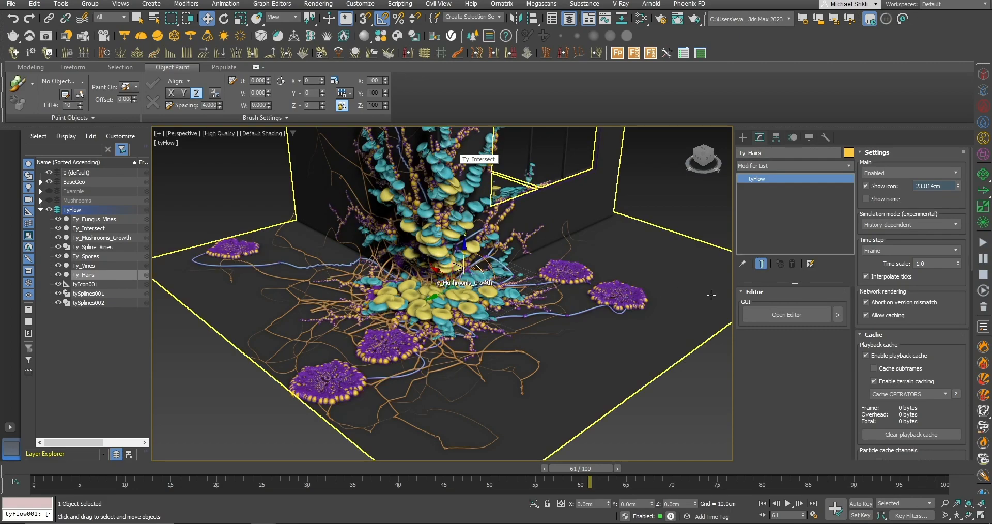
Open the Ty_Hairs flow, turn off its simulation and add a Birth operator as a new event.
{"action": "left_click", "coordinate": [768, 315]}
{"action": "left_click_drag", "start_coordinate": [140, 197], "coordinate": [488, 197]}
{"action": "left_click_drag", "start_coordinate": [569, 64], "coordinate": [593, 88]}
{"action": "left_click", "coordinate": [643, 116]}
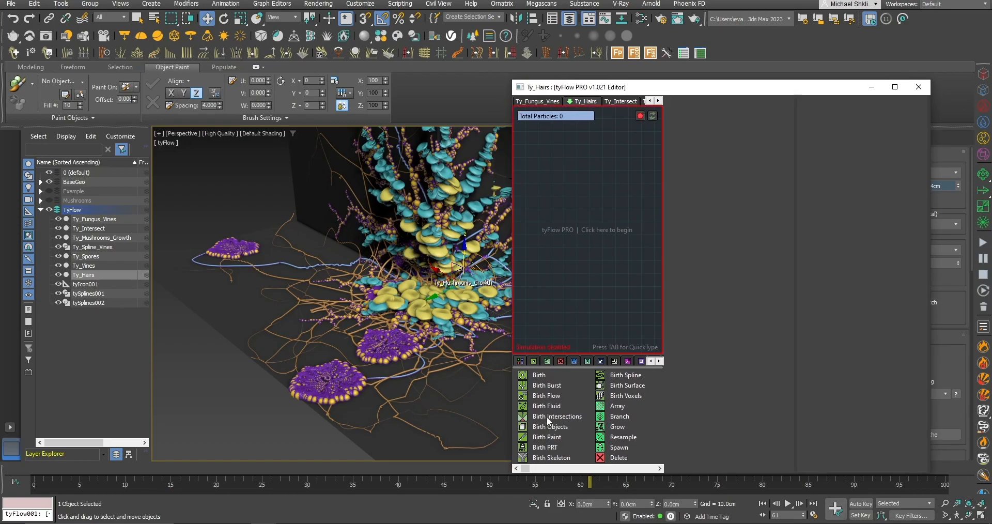
{"action": "left_click_drag", "start_coordinate": [542, 376], "coordinate": [587, 249]}
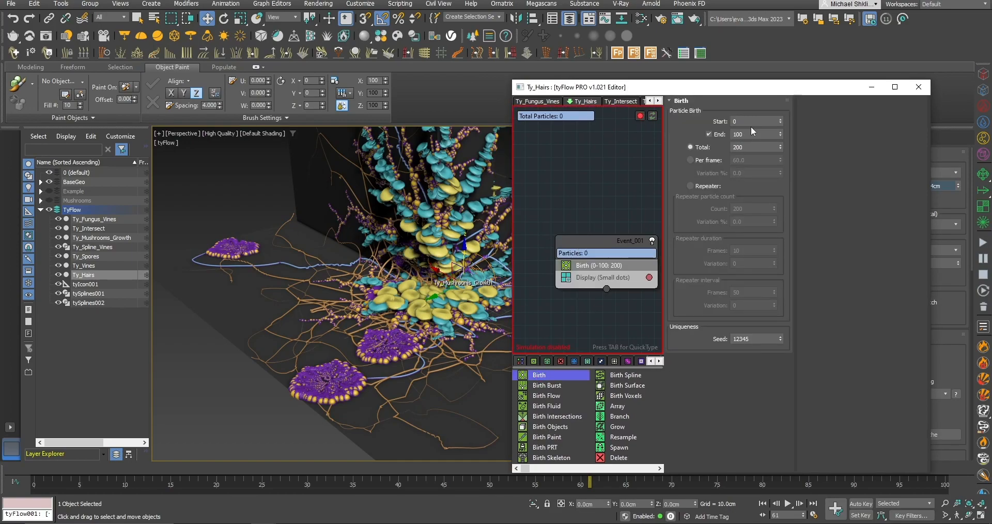
Set the Birth operator in Ty_Hairs to start and end at frame 61 with a total of 20000 particles.
{"action": "type", "text": "61"}
{"action": "left_click_drag", "start_coordinate": [759, 122], "coordinate": [695, 138]}
{"action": "type", "text": "61"}
{"action": "left_click", "coordinate": [752, 146]}
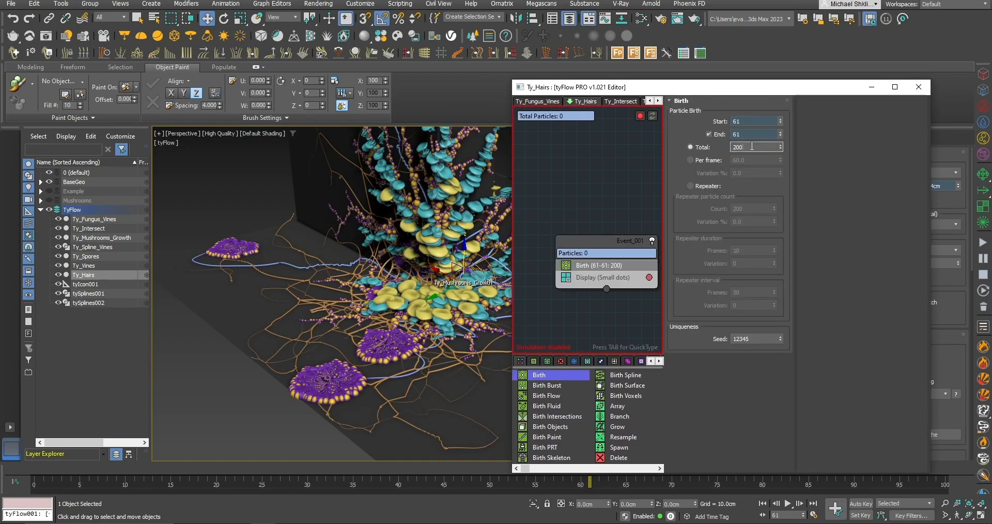
{"action": "key", "text": "Return"}
Add a Position Object operator below Birth in Event_001 of Ty_Hairs.
{"action": "key", "text": "Tab"}
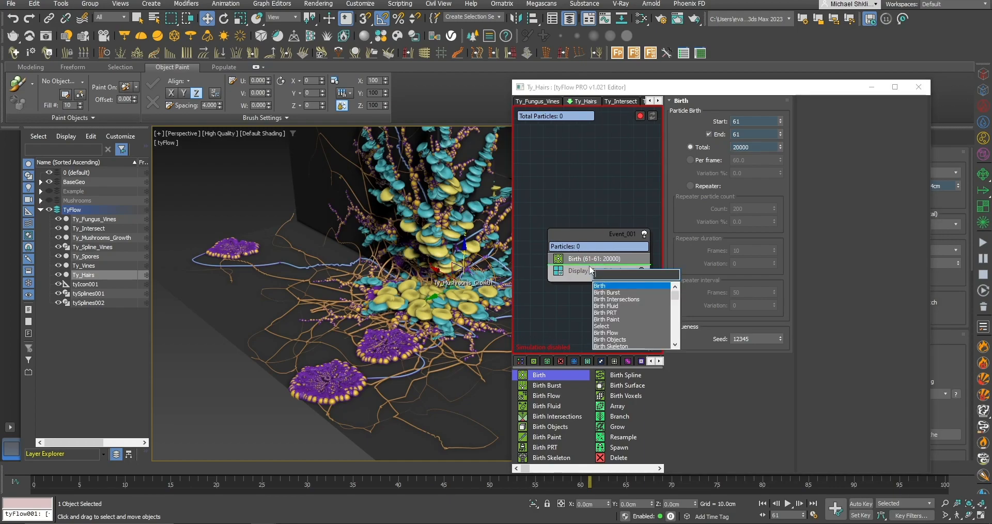
{"action": "type", "text": "position"}
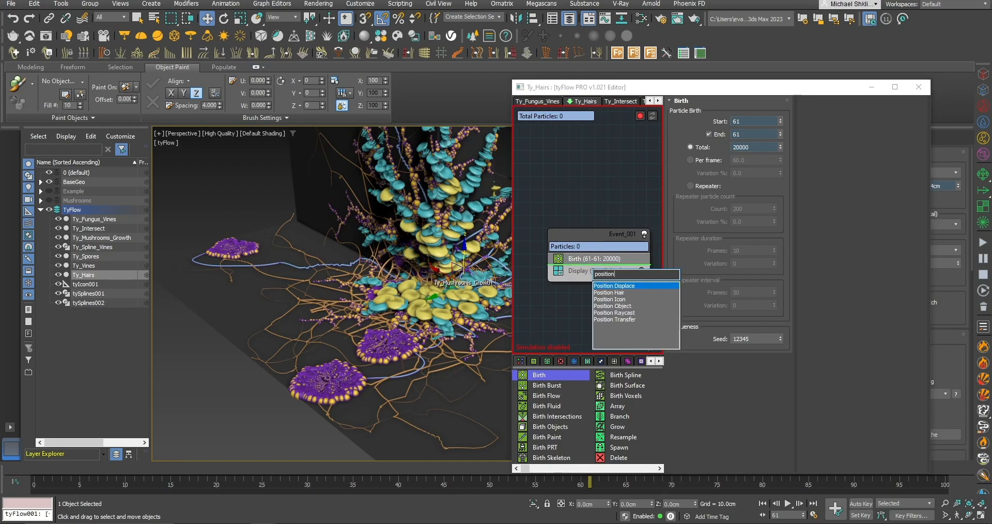
{"action": "key", "text": "Down"}
{"action": "key", "text": "Down"}
{"action": "key", "text": "Down"}
{"action": "key", "text": "Return"}
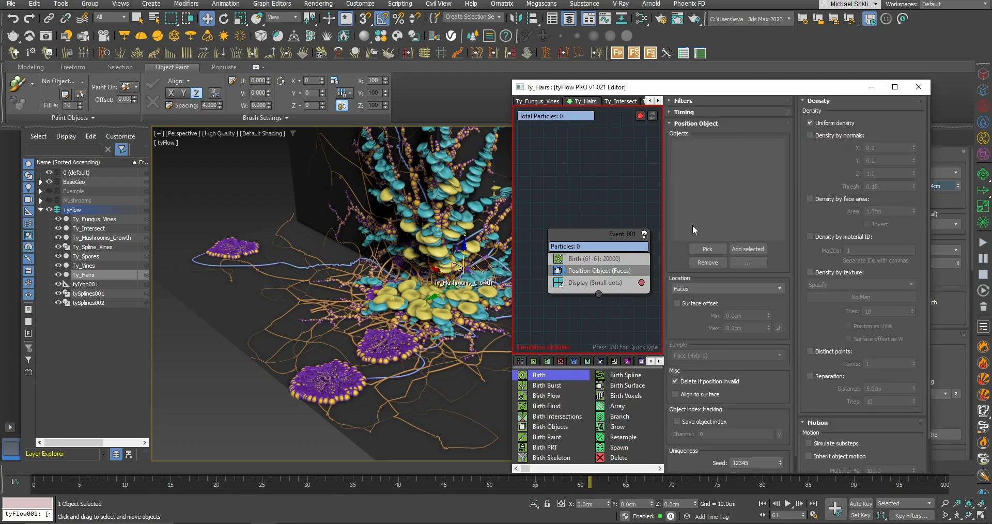
Assign Ty_Intersect as the Position Object source and set the location to Volume.
{"action": "left_click", "coordinate": [707, 248]}
{"action": "scroll", "coordinate": [225, 398], "scroll_direction": "up", "scroll_amount": 5}
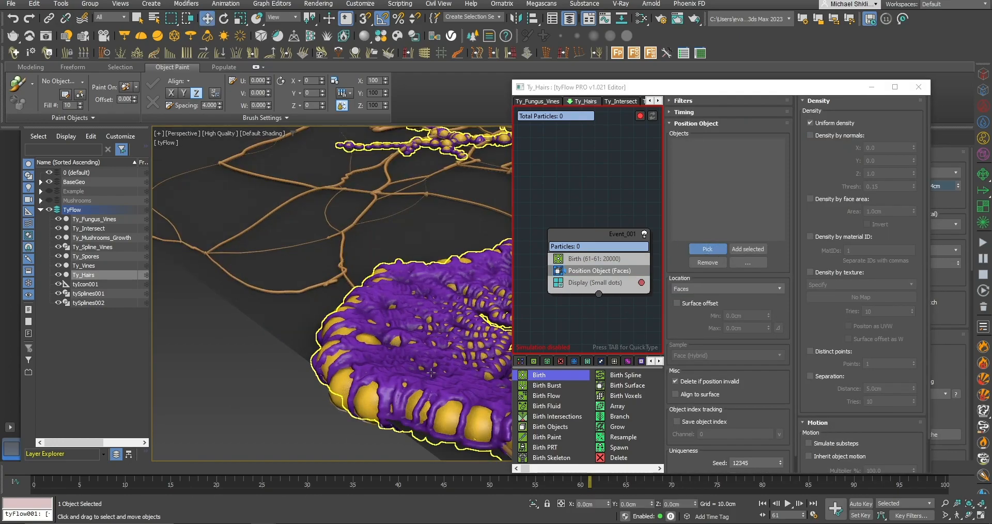
{"action": "left_click", "coordinate": [457, 366]}
{"action": "left_click", "coordinate": [726, 288]}
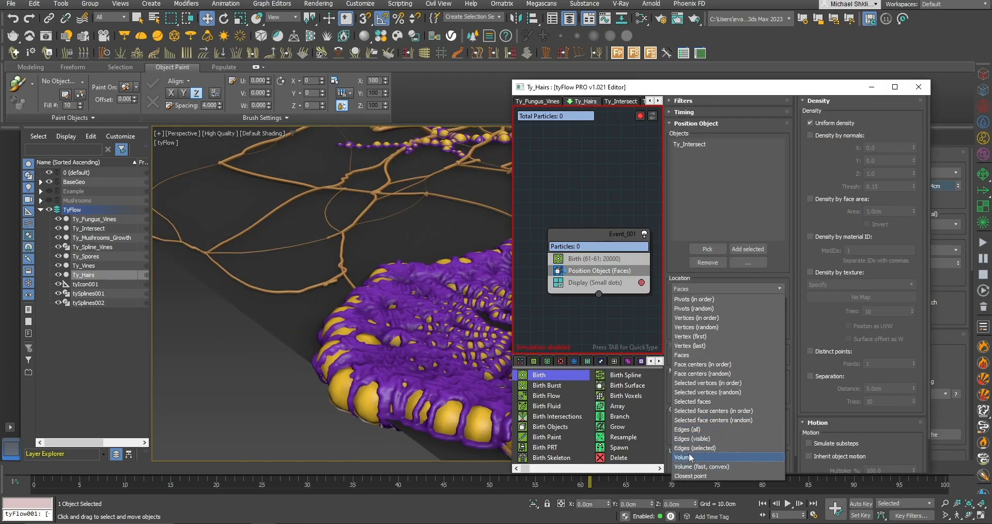
{"action": "left_click", "coordinate": [690, 457]}
Add a Force operator and a Surface Force operator below Position Object in Event_001.
{"action": "middle_click_drag", "start_coordinate": [616, 312], "coordinate": [600, 311]}
{"action": "key", "text": "Tab"}
{"action": "type", "text": "force"}
{"action": "key", "text": "Return"}
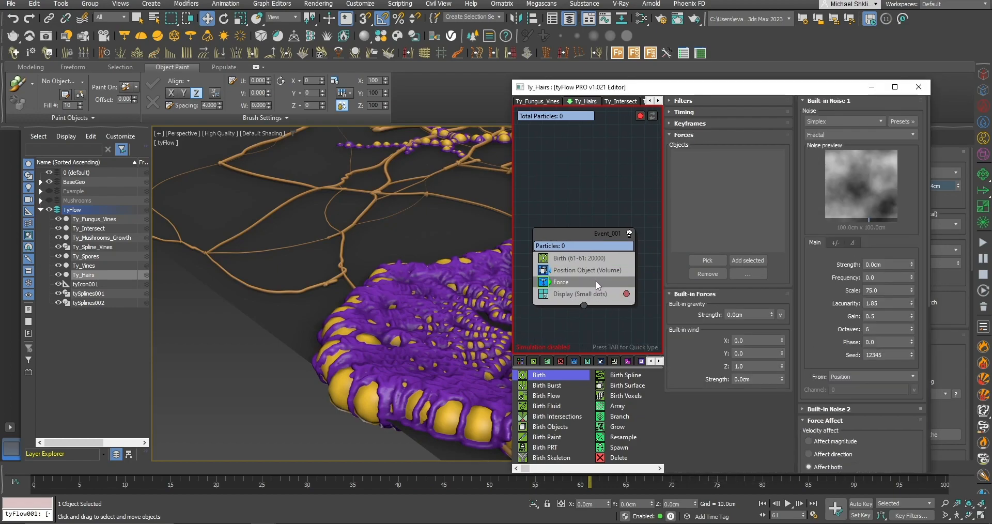
{"action": "key", "text": "Tab"}
{"action": "type", "text": "surfa"}
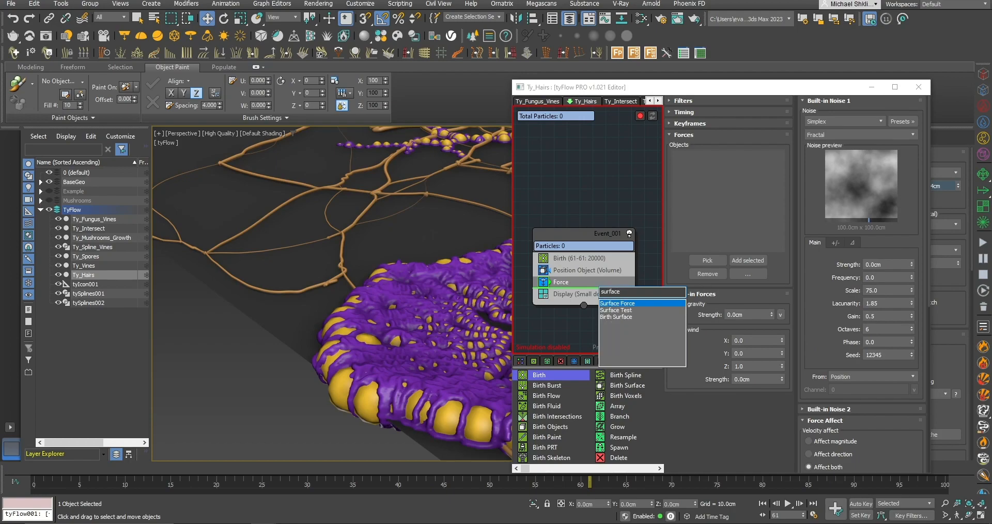
{"action": "type", "text": "ce"}
{"action": "key", "text": "Return"}
Add a Slow operator below Surface Force in Event_001.
{"action": "key", "text": "Tab"}
{"action": "type", "text": "q"}
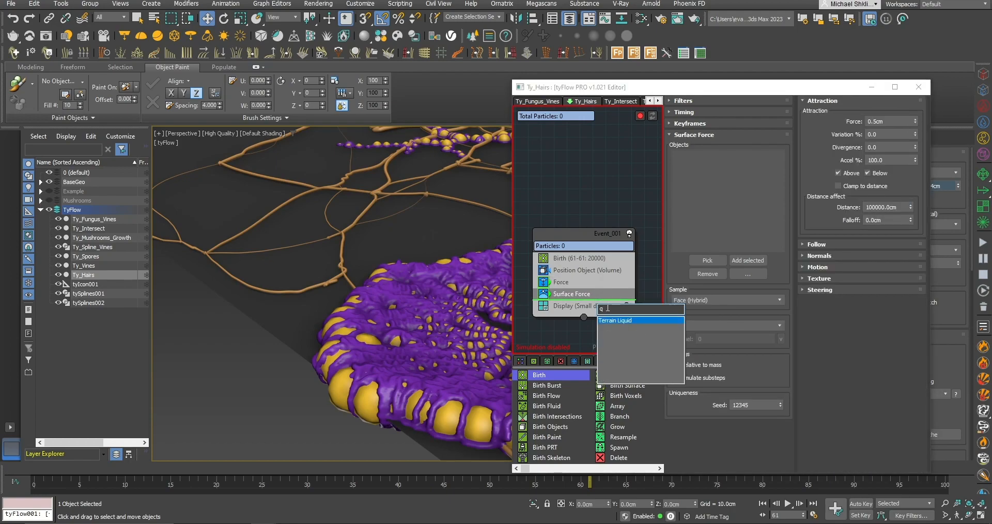
{"action": "key", "text": "BackSpace"}
{"action": "type", "text": "slow"}
{"action": "key", "text": "Return"}
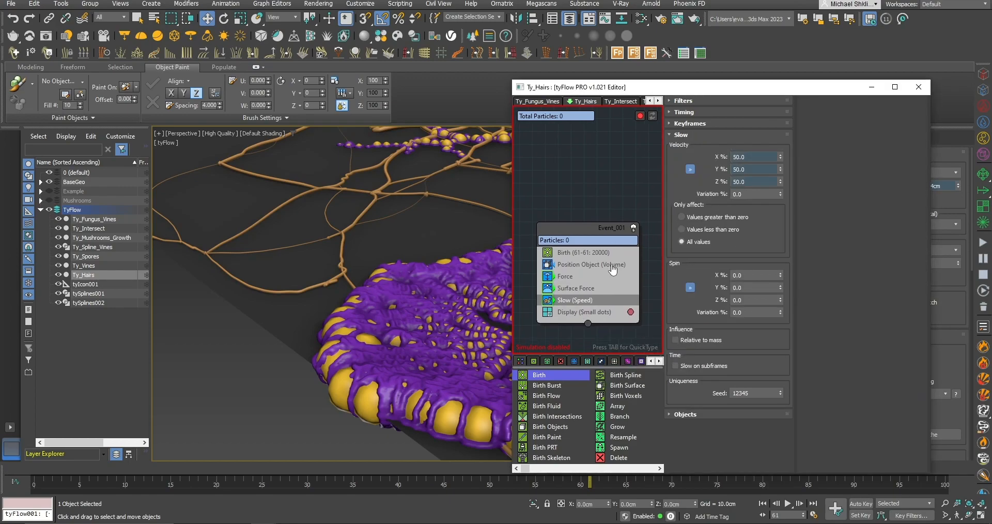
Add a Spline Paths operator below Slow and create a new tySplines object for it.
{"action": "key", "text": "Tab"}
{"action": "type", "text": "splin"}
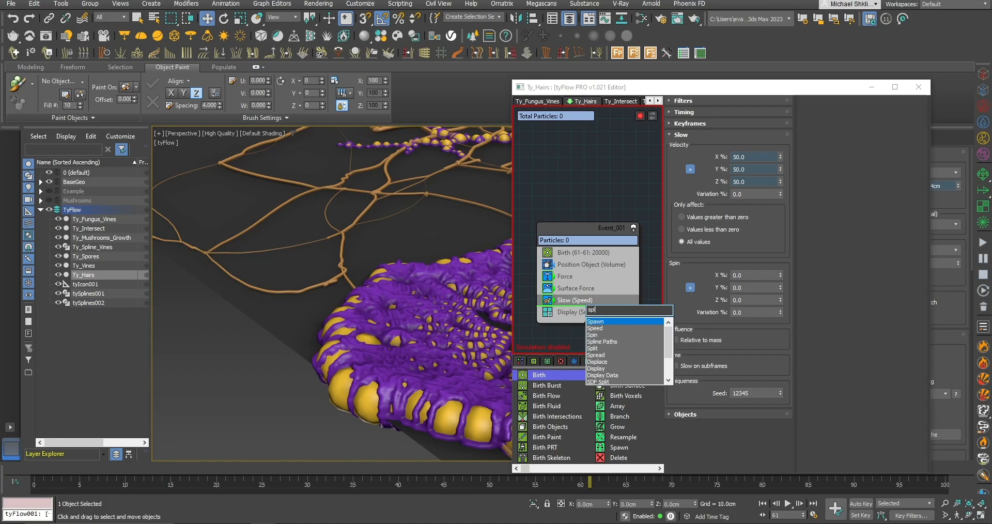
{"action": "key", "text": "Return"}
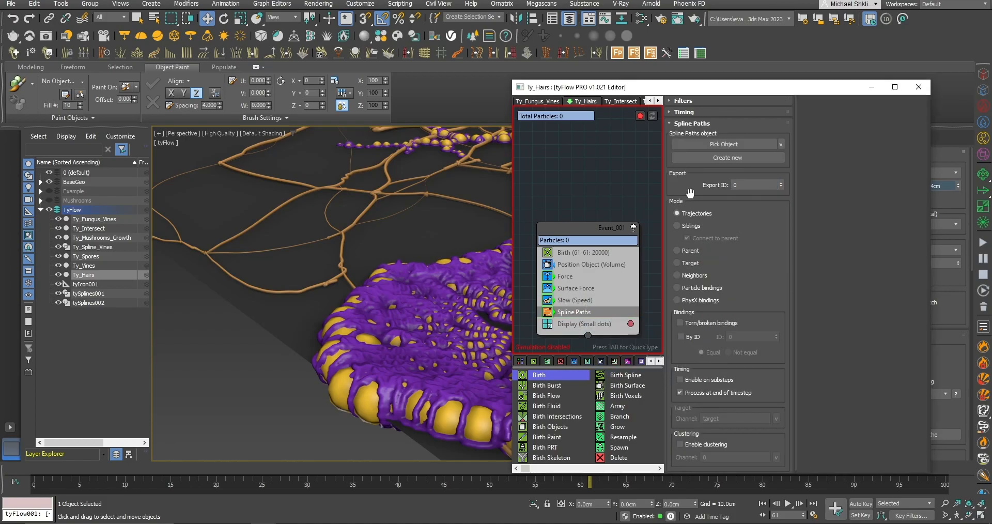
{"action": "left_click", "coordinate": [723, 157]}
{"action": "scroll", "coordinate": [362, 289], "scroll_direction": "down", "scroll_amount": 3}
{"action": "middle_click_drag", "start_coordinate": [362, 289], "coordinate": [395, 307]}
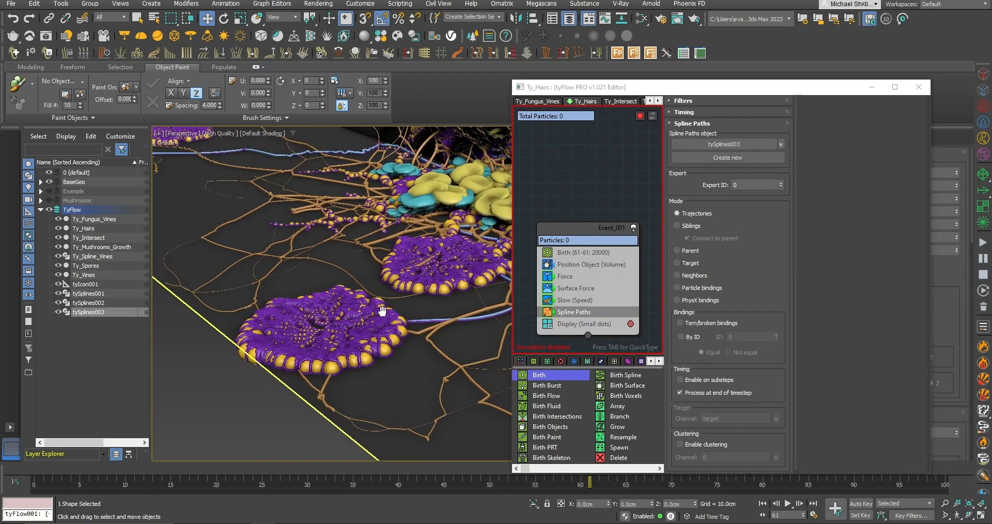
Set the Surface Force operator's timing to Frame with the range ending at 71.
{"action": "left_click", "coordinate": [569, 288]}
{"action": "left_click", "coordinate": [680, 115]}
{"action": "left_click", "coordinate": [693, 126]}
{"action": "left_click", "coordinate": [691, 184]}
{"action": "type", "text": "71"}
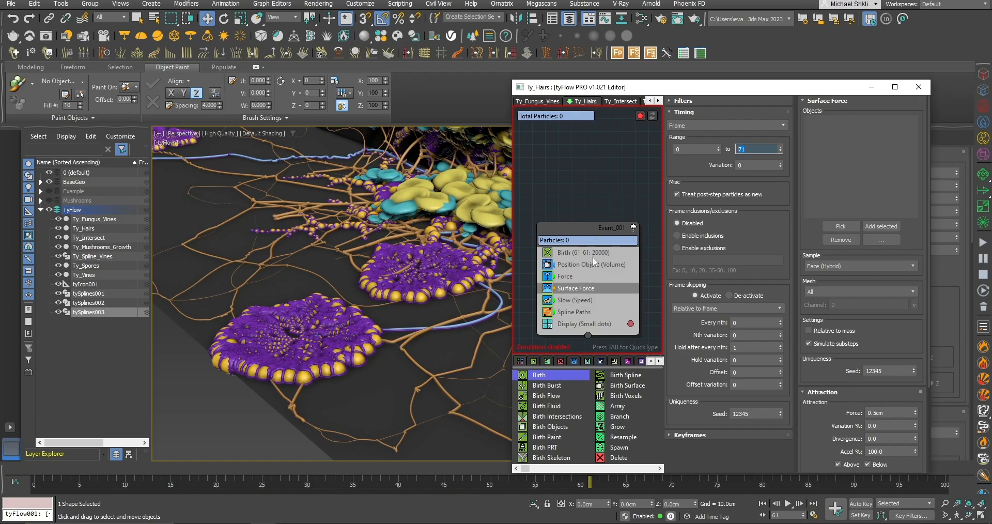
Set the Force operator's timing to Frame with the range ending at 71.
{"action": "left_click", "coordinate": [566, 275]}
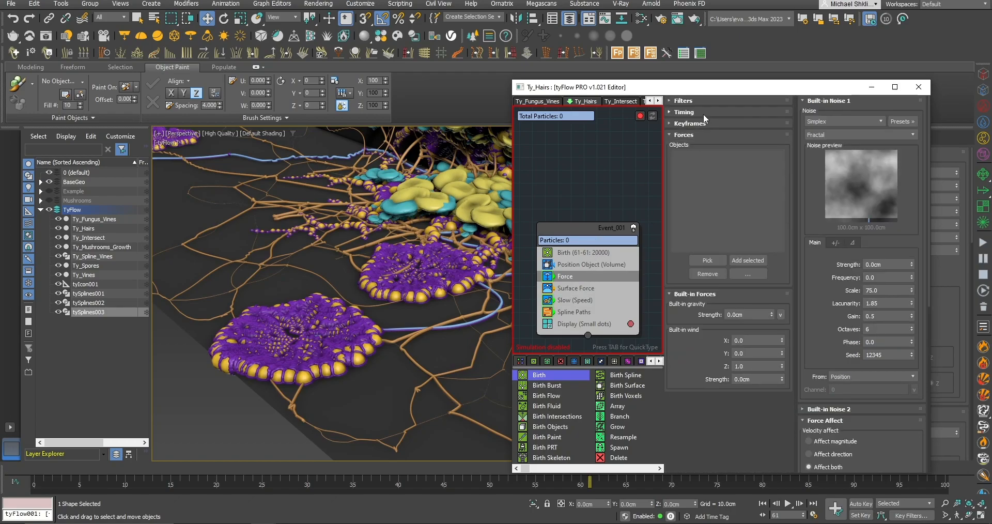
{"action": "left_click", "coordinate": [703, 114]}
{"action": "left_click", "coordinate": [707, 125]}
{"action": "left_click", "coordinate": [697, 182]}
{"action": "double_click", "coordinate": [758, 148]}
{"action": "type", "text": "71"}
{"action": "middle_click_drag", "start_coordinate": [591, 305], "coordinate": [581, 291]}
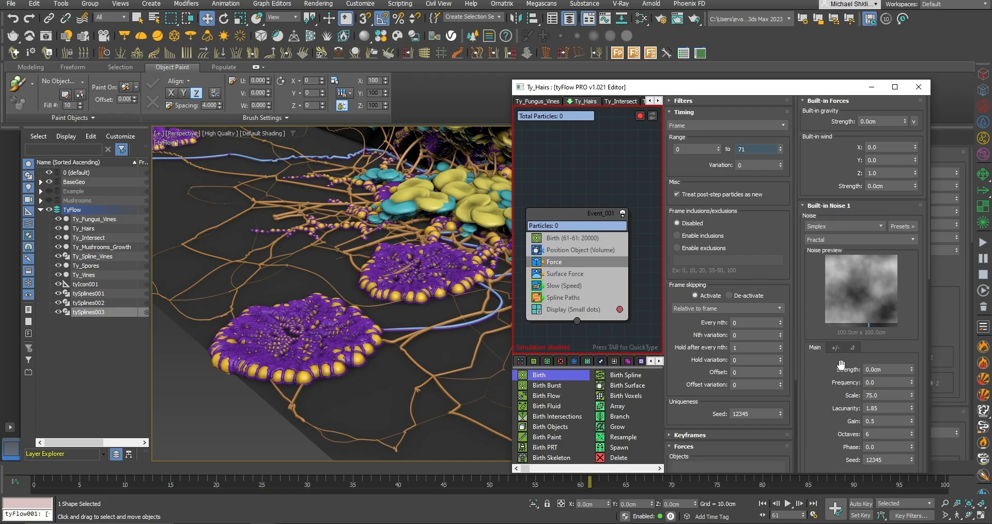
Set the Force operator's Built-in Noise 1 to strength 2 cm, scale 0.5 and frequency 1.
{"action": "double_click", "coordinate": [893, 369]}
{"action": "type", "text": "2"}
{"action": "double_click", "coordinate": [885, 395]}
{"action": "type", "text": "0.5"}
{"action": "left_click", "coordinate": [876, 381]}
{"action": "type", "text": "1"}
{"action": "key", "text": "Return"}
{"action": "scroll", "coordinate": [876, 310], "scroll_direction": "down", "scroll_amount": 1}
{"action": "scroll", "coordinate": [692, 362], "scroll_direction": "down", "scroll_amount": 5}
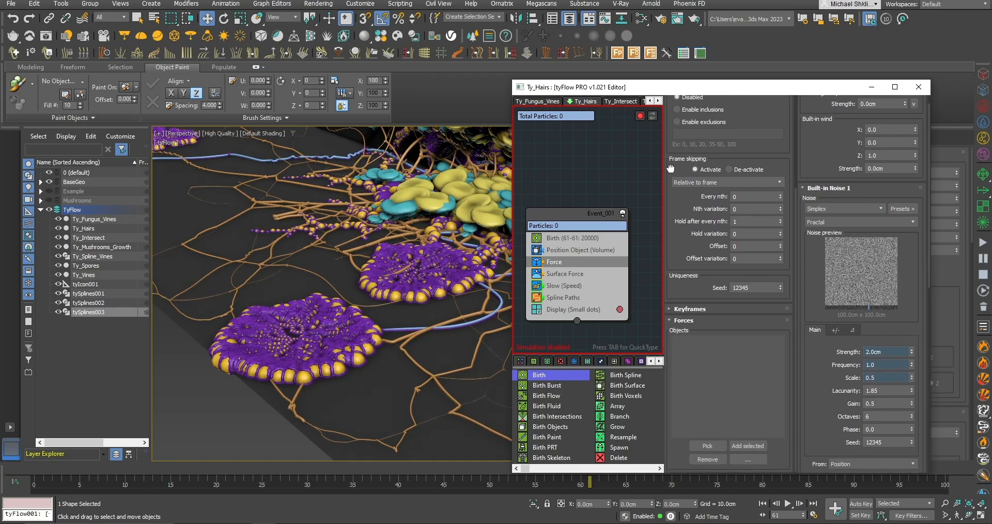
Set the Force operator's built-in wind strength to 0.8 cm.
{"action": "scroll", "coordinate": [814, 209], "scroll_direction": "up", "scroll_amount": 1}
{"action": "left_click", "coordinate": [892, 186]}
{"action": "type", "text": "1"}
{"action": "key", "text": "Return"}
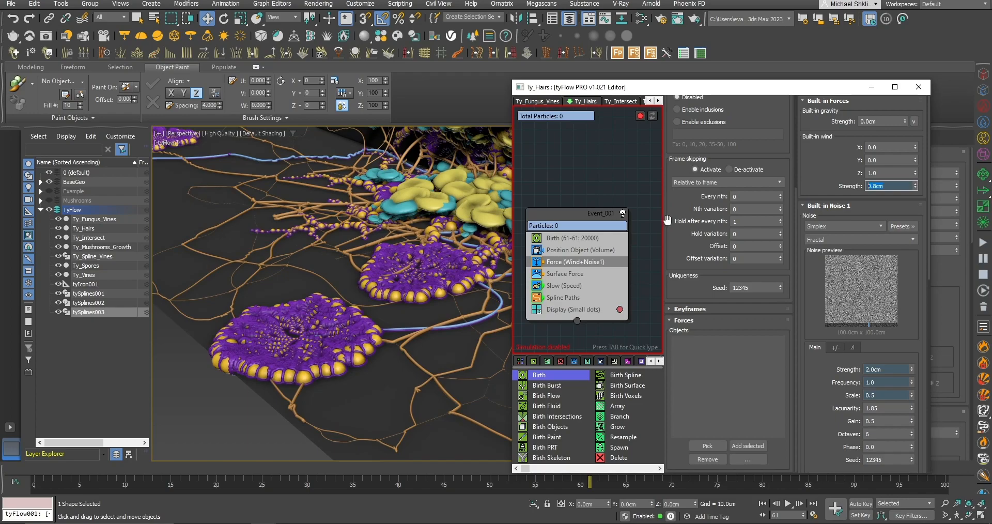
{"action": "left_click", "coordinate": [564, 268]}
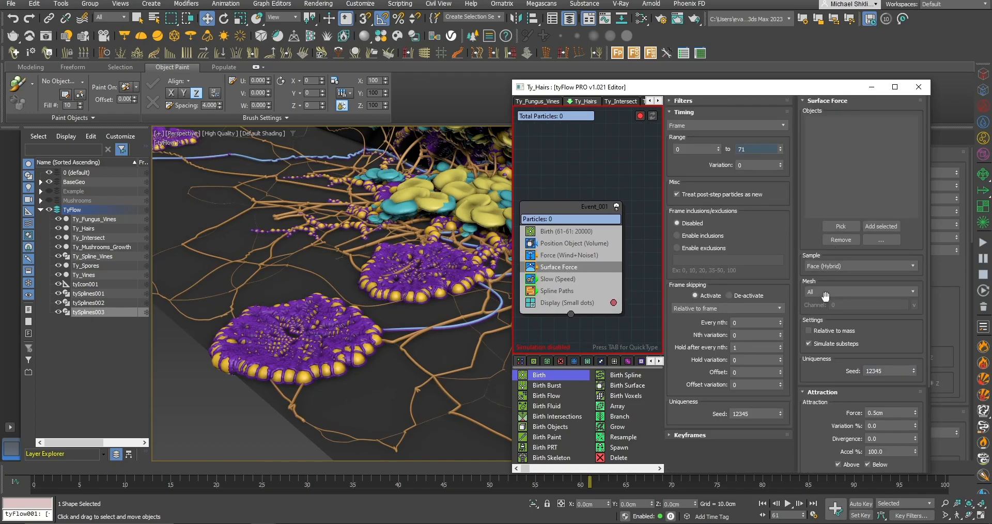
{"action": "left_click_drag", "start_coordinate": [542, 293], "coordinate": [550, 292]}
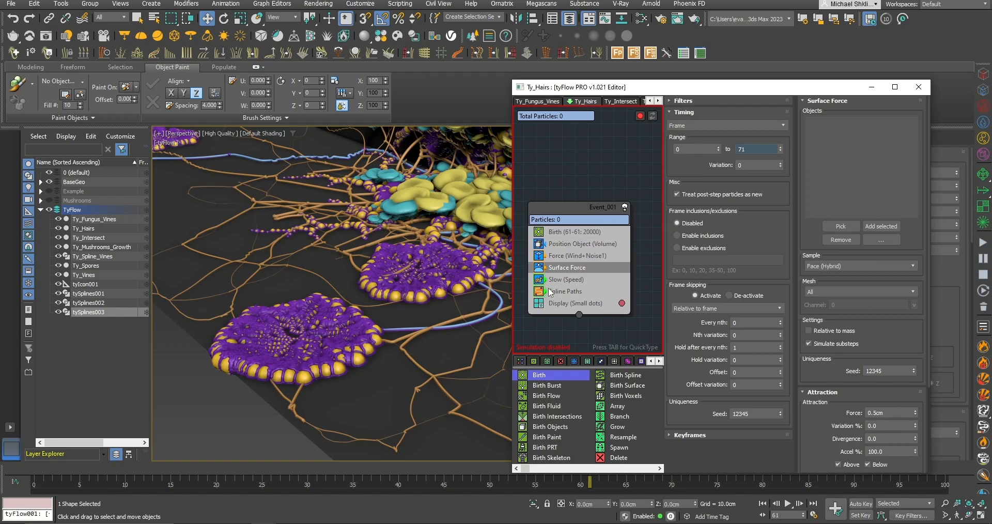
Set the tySplineMesher radius of tySplines003 to 0.2 cm and switch its taper to Curve.
{"action": "scroll", "coordinate": [347, 329], "scroll_direction": "down", "scroll_amount": 3}
{"action": "left_click_drag", "start_coordinate": [773, 88], "coordinate": [520, 409]}
{"action": "scroll", "coordinate": [929, 362], "scroll_direction": "down", "scroll_amount": 5}
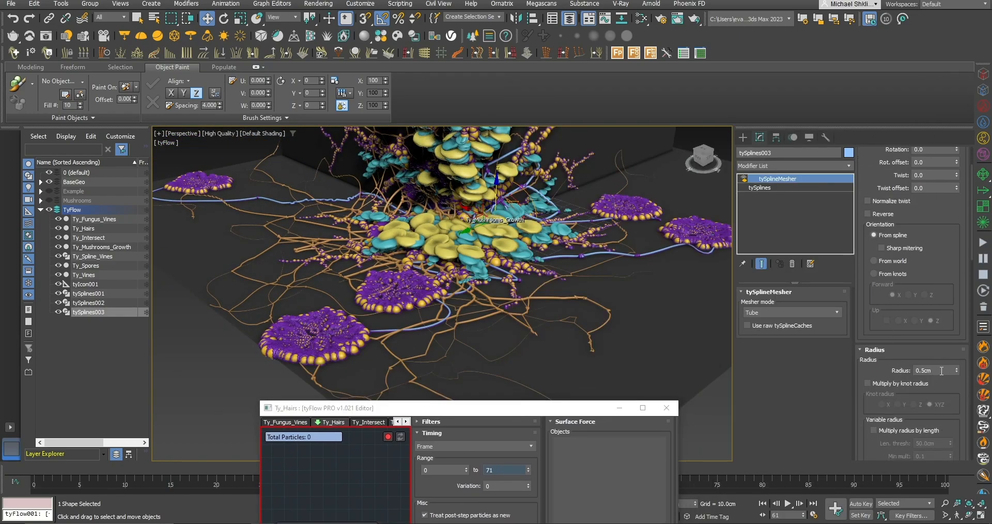
{"action": "scroll", "coordinate": [909, 357], "scroll_direction": "down", "scroll_amount": 5}
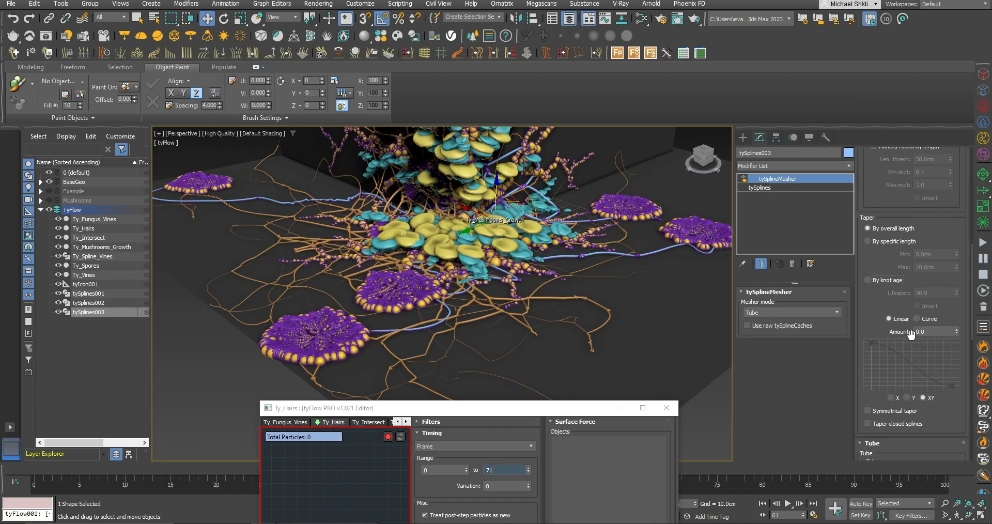
{"action": "left_click", "coordinate": [928, 319]}
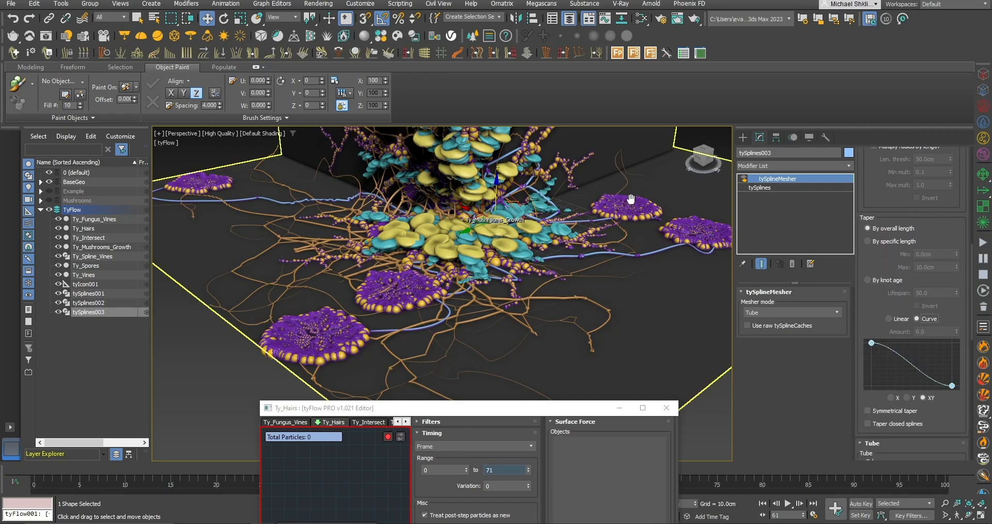
{"action": "left_click", "coordinate": [641, 193]}
Disable the Display operator in Ty_Hairs and simulate the flow at frame 71.
{"action": "left_click_drag", "start_coordinate": [481, 407], "coordinate": [749, 78]}
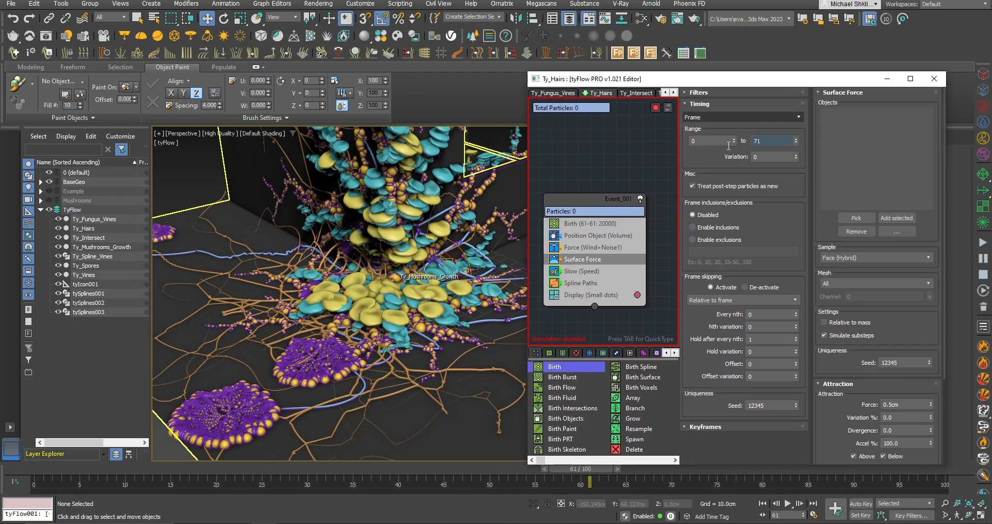
{"action": "middle_click_drag", "start_coordinate": [496, 294], "coordinate": [485, 304]}
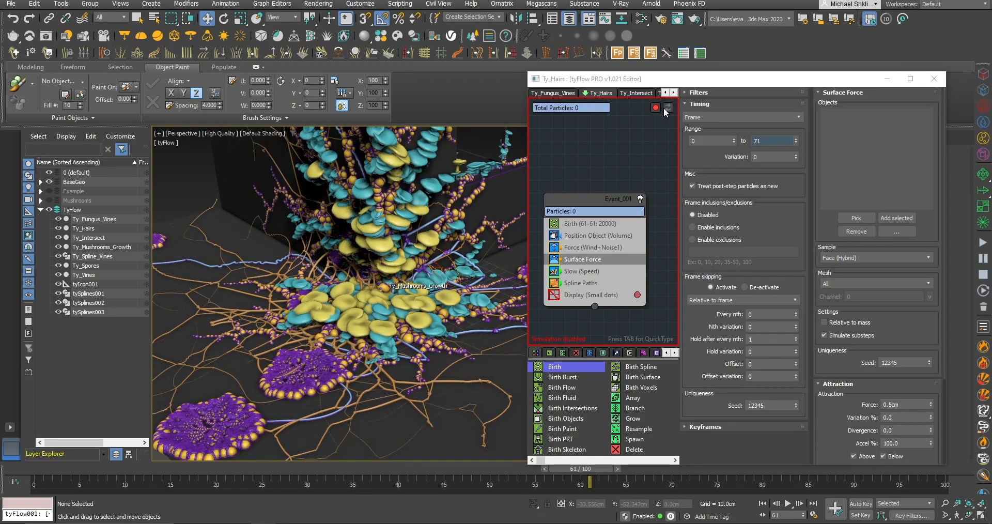
{"action": "left_click", "coordinate": [689, 470]}
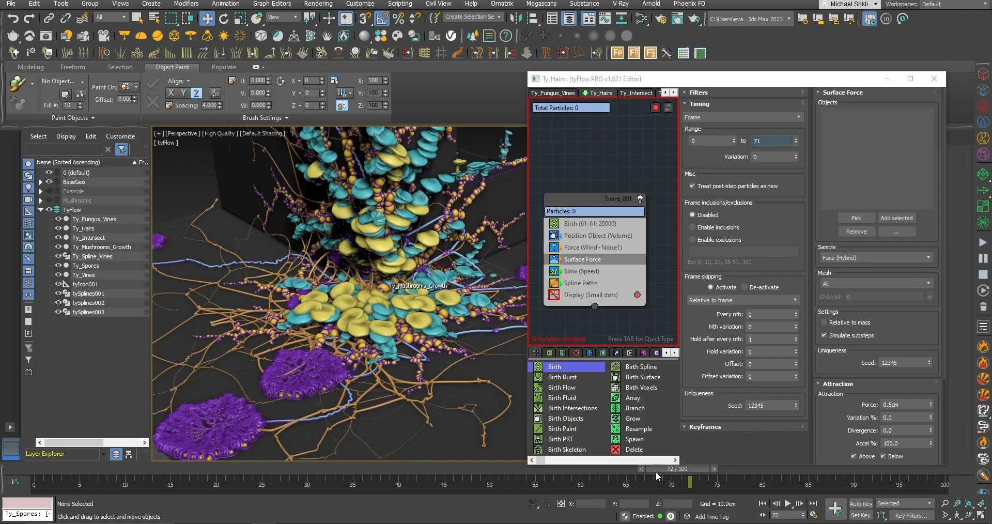
{"action": "left_click", "coordinate": [641, 468]}
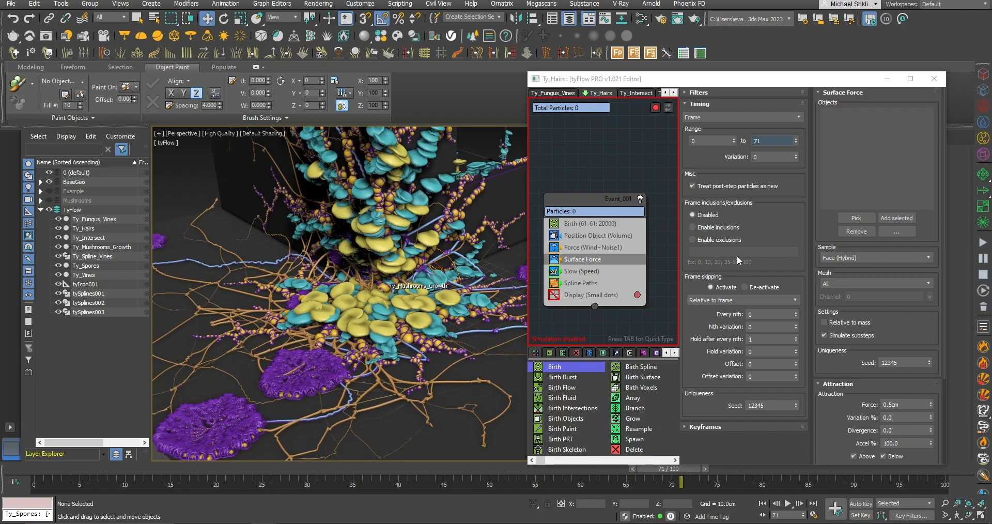
{"action": "left_click", "coordinate": [656, 108]}
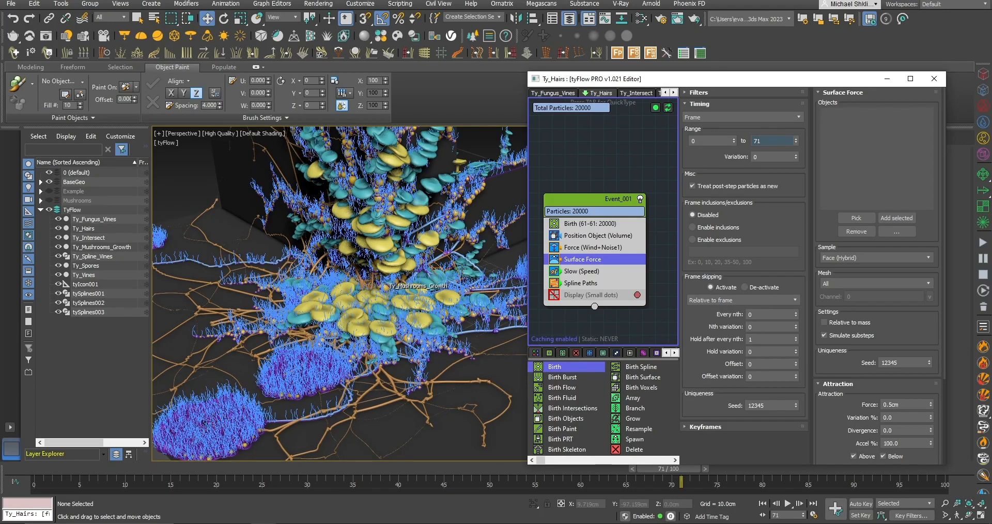
Close the tyFlow editor, bring the whole scene into view and check the mesher settings of tySplines003.
{"action": "middle_click_drag", "start_coordinate": [452, 281], "coordinate": [451, 283]}
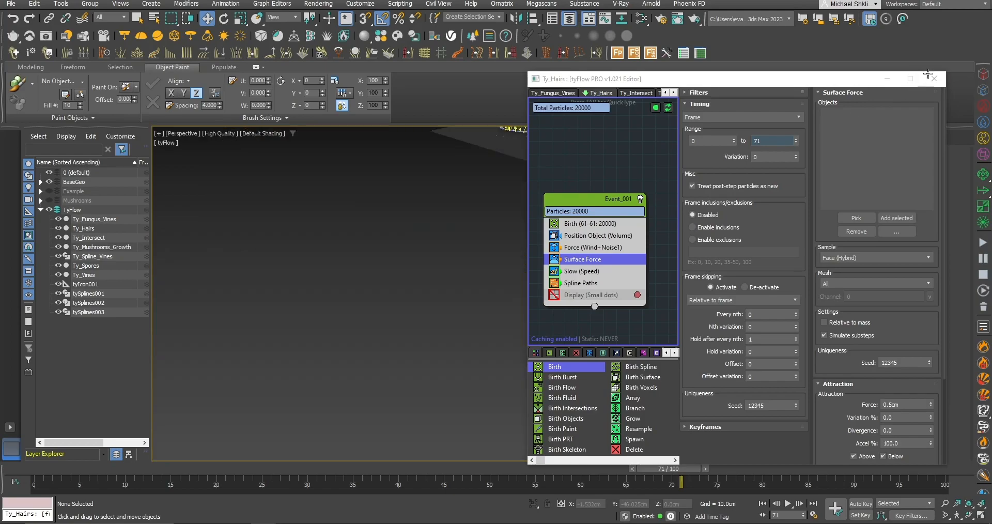
{"action": "left_click", "coordinate": [934, 78]}
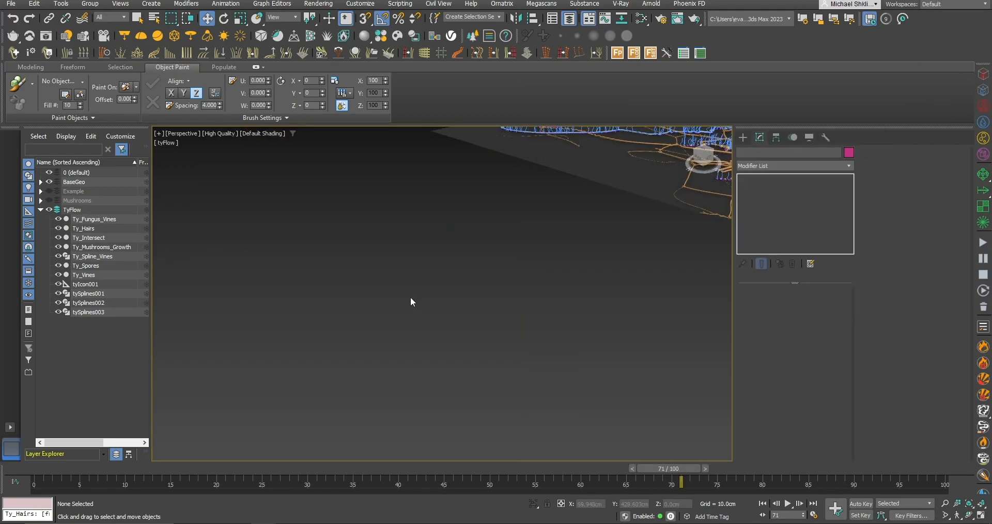
{"action": "key", "text": "z"}
{"action": "left_click", "coordinate": [87, 312]}
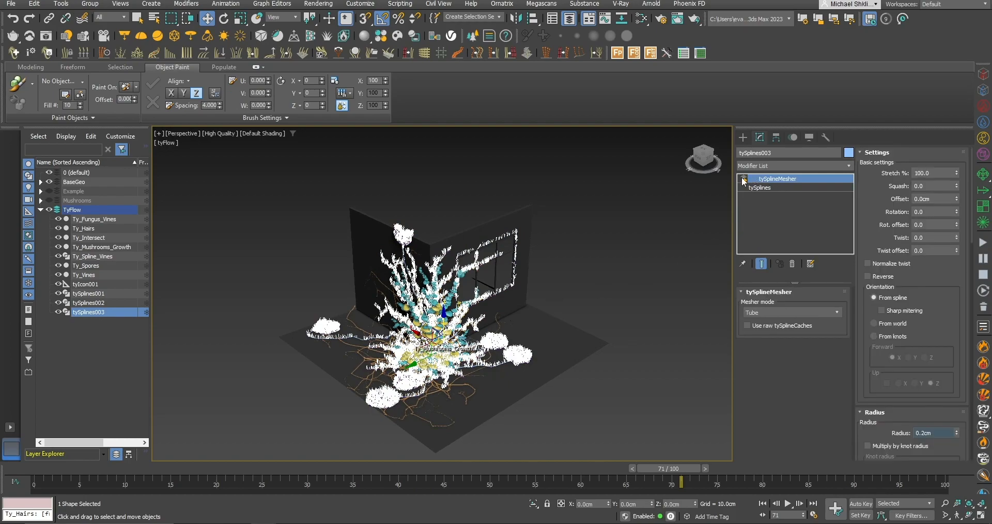
{"action": "left_click", "coordinate": [652, 249]}
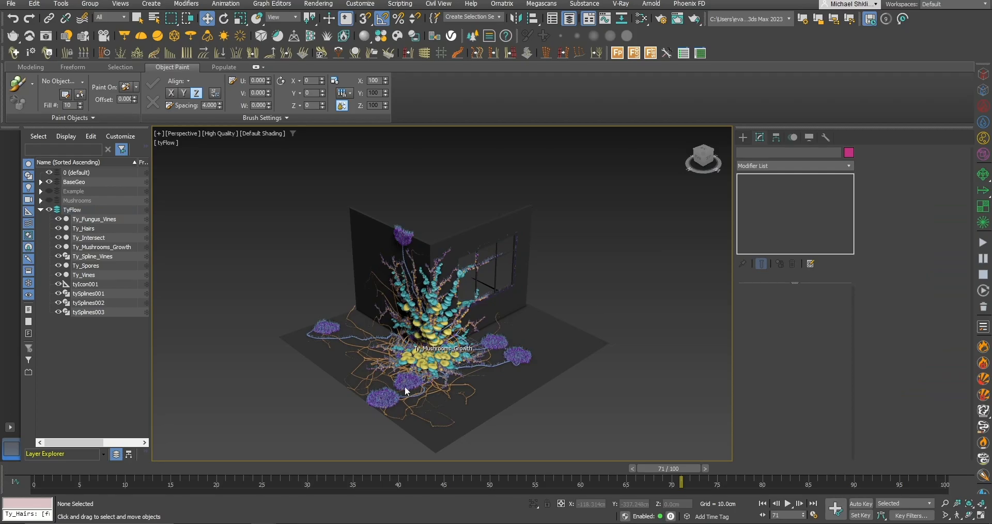
Examine the generated hairs on the fungus patches and vines up close.
{"action": "scroll", "coordinate": [389, 393], "scroll_direction": "up", "scroll_amount": 3}
{"action": "scroll", "coordinate": [445, 325], "scroll_direction": "up", "scroll_amount": 8}
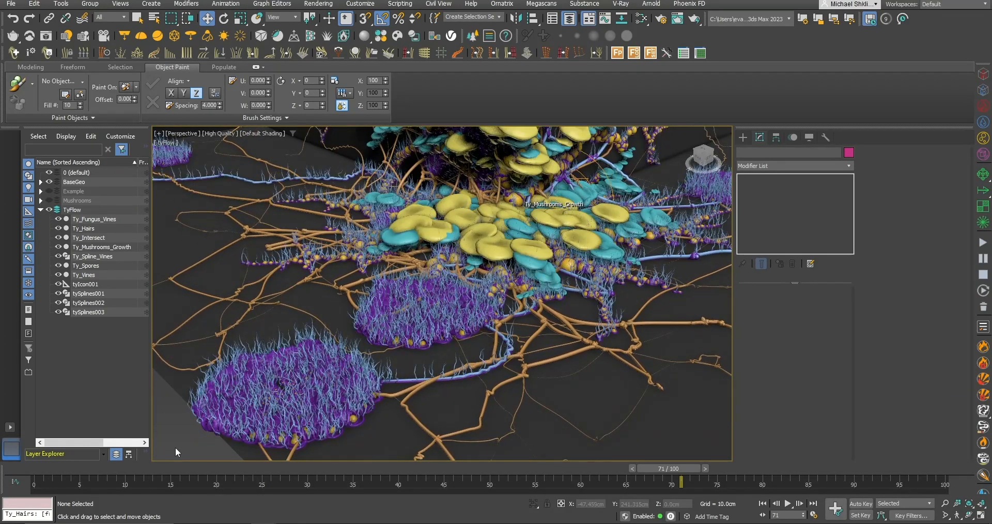
{"action": "middle_click_drag", "start_coordinate": [694, 268], "coordinate": [461, 350]}
{"action": "middle_click_drag", "start_coordinate": [622, 304], "coordinate": [600, 315]}
{"action": "scroll", "coordinate": [527, 292], "scroll_direction": "up", "scroll_amount": 2}
{"action": "scroll", "coordinate": [527, 292], "scroll_direction": "down", "scroll_amount": 2}
{"action": "middle_click_drag", "start_coordinate": [312, 434], "coordinate": [684, 216]}
{"action": "scroll", "coordinate": [460, 293], "scroll_direction": "up", "scroll_amount": 6}
{"action": "middle_click_drag", "start_coordinate": [428, 277], "coordinate": [431, 293]}
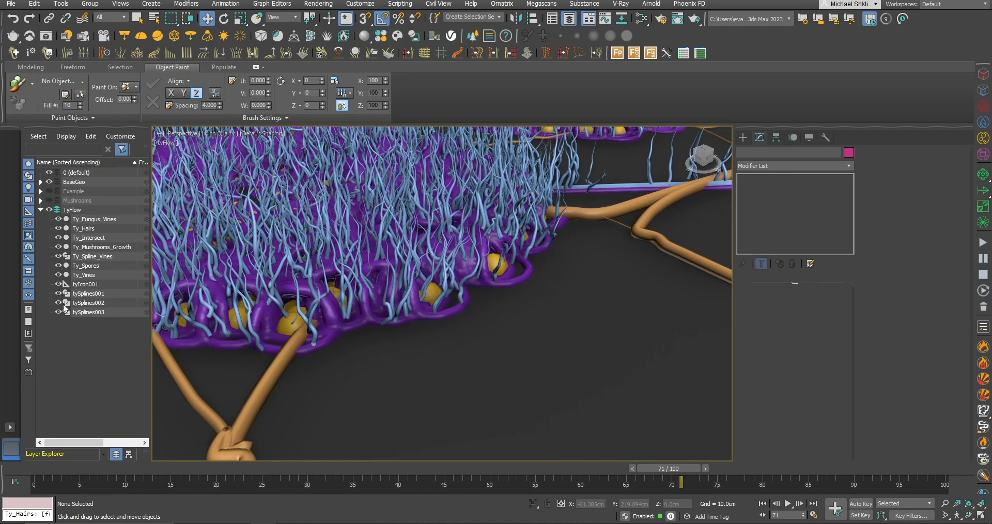
Hide all the flows and spline objects in the TyFlow layer except Ty_Fungus_Vines, leaving tyIcon001 shown.
{"action": "left_click_drag", "start_coordinate": [58, 312], "coordinate": [65, 281]}
{"action": "left_click", "coordinate": [58, 256]}
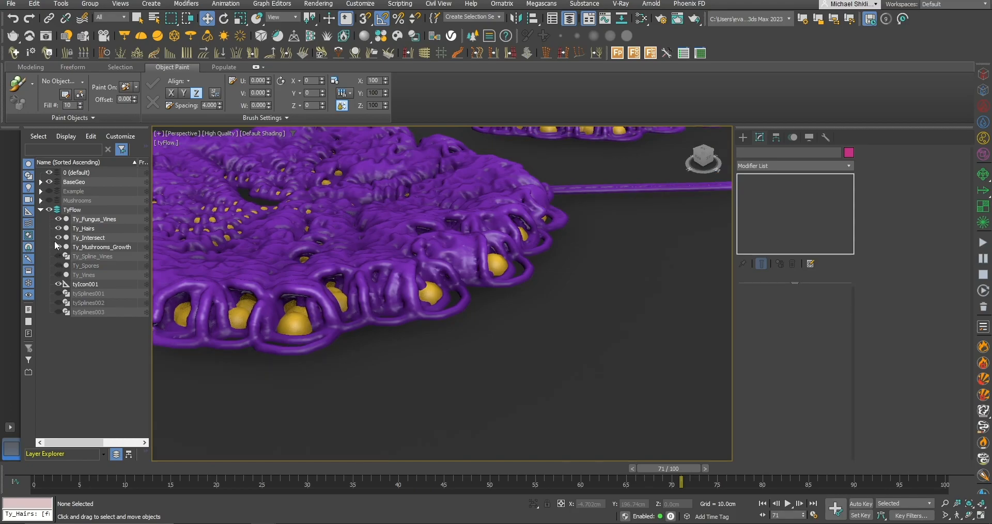
{"action": "left_click", "coordinate": [57, 246]}
{"action": "left_click", "coordinate": [57, 237]}
{"action": "left_click", "coordinate": [56, 227]}
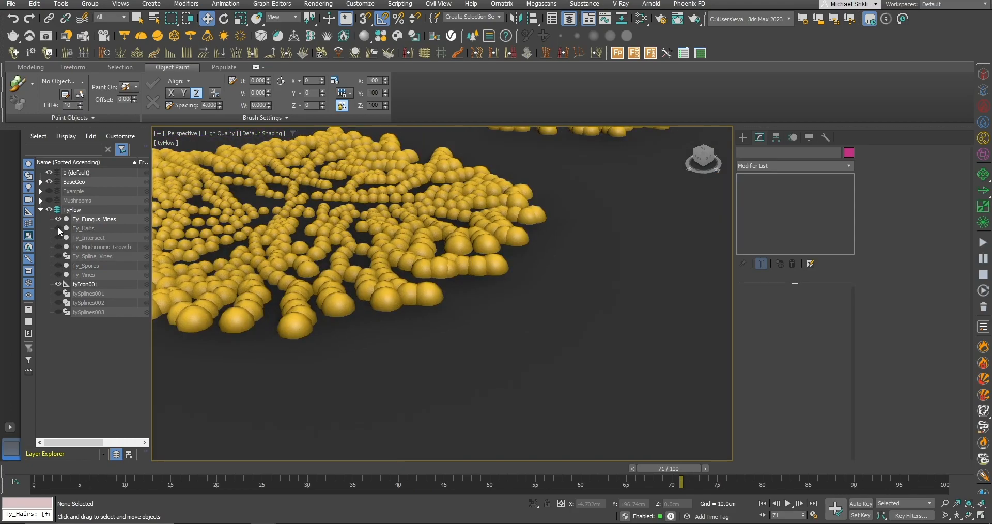
Open the Ty_Fungus_Vines flow in the tyFlow editor and go to frame 57 to check the patch growth.
{"action": "left_click", "coordinate": [362, 223]}
{"action": "middle_click_drag", "start_coordinate": [362, 222], "coordinate": [480, 331]}
{"action": "scroll", "coordinate": [465, 289], "scroll_direction": "down", "scroll_amount": 5}
{"action": "left_click", "coordinate": [774, 312]}
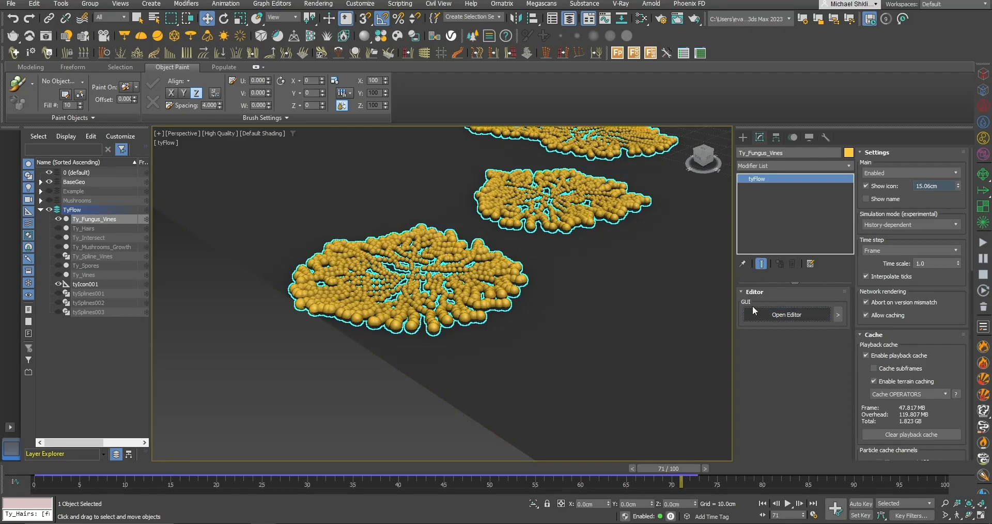
{"action": "middle_click_drag", "start_coordinate": [545, 245], "coordinate": [483, 316]}
{"action": "middle_click_drag", "start_coordinate": [626, 303], "coordinate": [656, 294]}
{"action": "scroll", "coordinate": [657, 297], "scroll_direction": "down", "scroll_amount": 3}
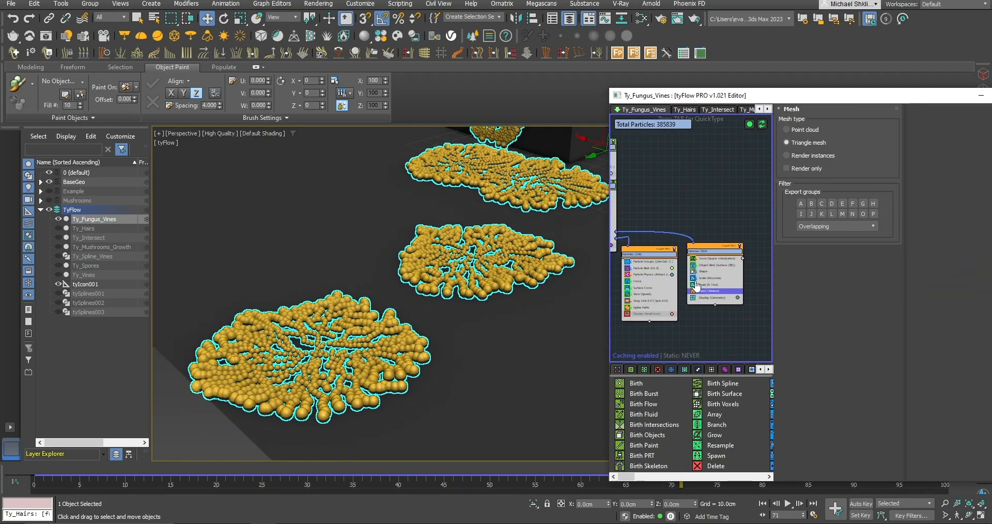
{"action": "left_click_drag", "start_coordinate": [762, 92], "coordinate": [774, 7]}
{"action": "left_click_drag", "start_coordinate": [670, 466], "coordinate": [560, 459]}
Set the timing of the relative-first Scale operator in Event_003 to Frame, with a range ending at 60.
{"action": "scroll", "coordinate": [687, 229], "scroll_direction": "up", "scroll_amount": 3}
{"action": "left_click", "coordinate": [687, 227]}
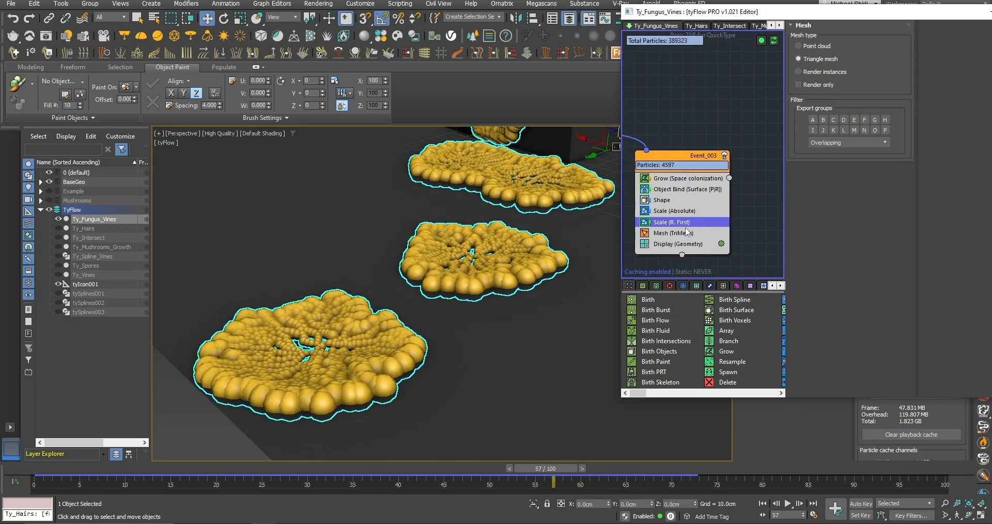
{"action": "left_click", "coordinate": [826, 37]}
{"action": "left_click", "coordinate": [825, 50]}
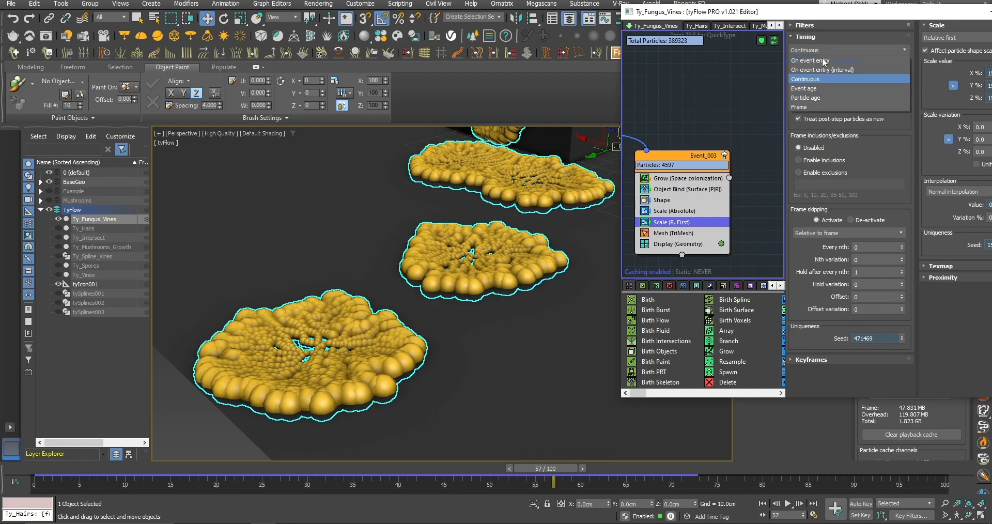
{"action": "left_click", "coordinate": [810, 109]}
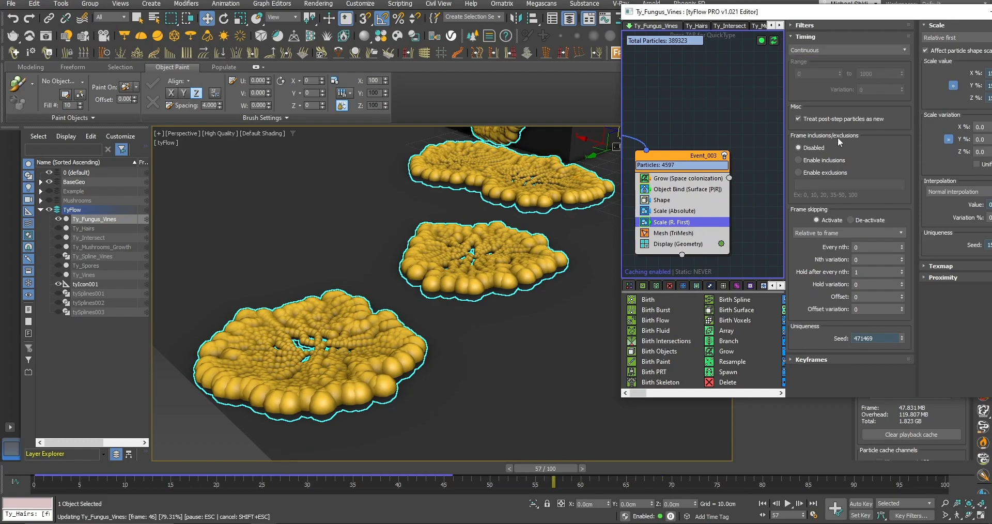
{"action": "double_click", "coordinate": [881, 73]}
{"action": "type", "text": "60"}
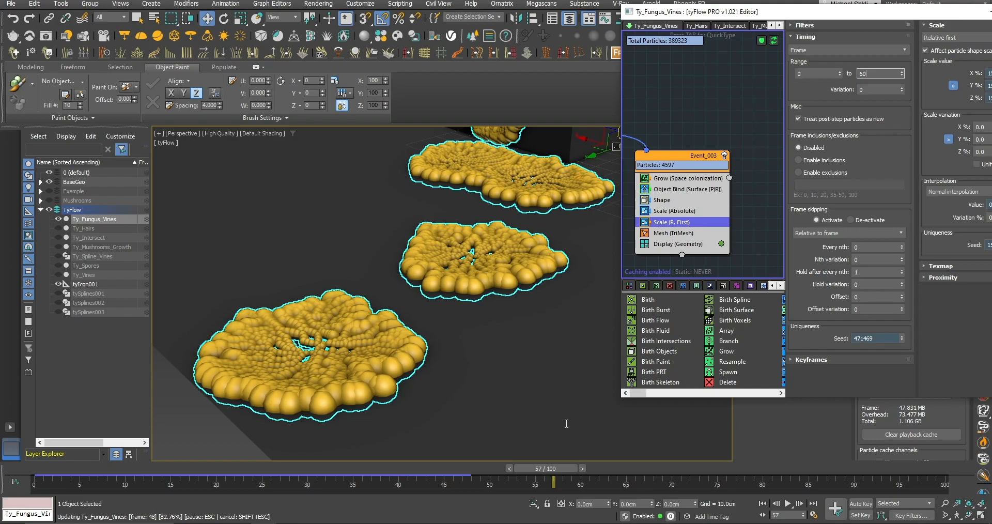
Simulate the Ty_Fungus_Vines growth through to frame 100 and clear the selection.
{"action": "left_click_drag", "start_coordinate": [562, 467], "coordinate": [946, 466]}
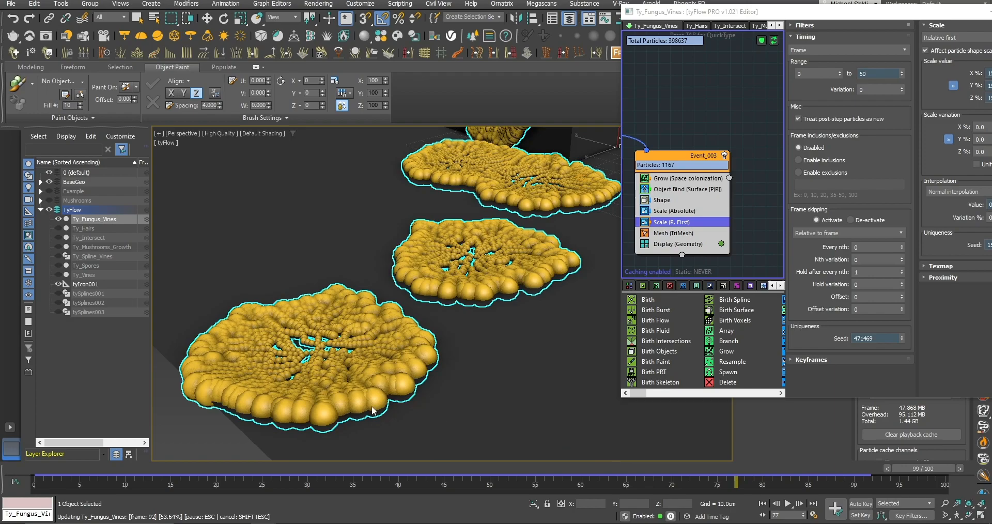
{"action": "left_click", "coordinate": [197, 423]}
{"action": "scroll", "coordinate": [198, 423], "scroll_direction": "down", "scroll_amount": 7}
{"action": "middle_click_drag", "start_coordinate": [470, 316], "coordinate": [419, 384]}
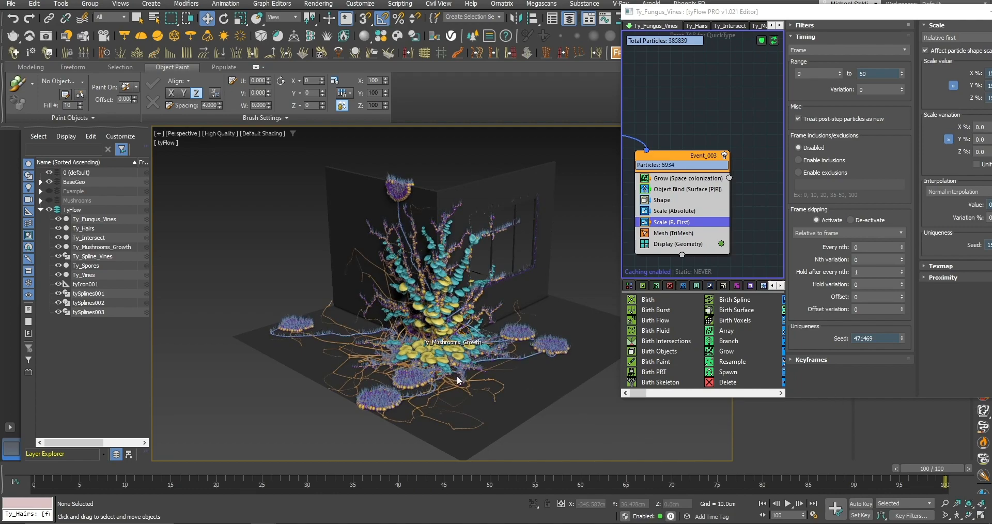
Examine the combined mushroom, vine, fungus patch and hair growth at frame 100, up close and as a whole.
{"action": "middle_click_drag", "start_coordinate": [465, 384], "coordinate": [414, 372], "text": "alt"}
{"action": "scroll", "coordinate": [476, 350], "scroll_direction": "up", "scroll_amount": 5}
{"action": "scroll", "coordinate": [452, 310], "scroll_direction": "up", "scroll_amount": 4}
{"action": "scroll", "coordinate": [434, 331], "scroll_direction": "down", "scroll_amount": 5}
{"action": "middle_click_drag", "start_coordinate": [450, 325], "coordinate": [459, 354]}
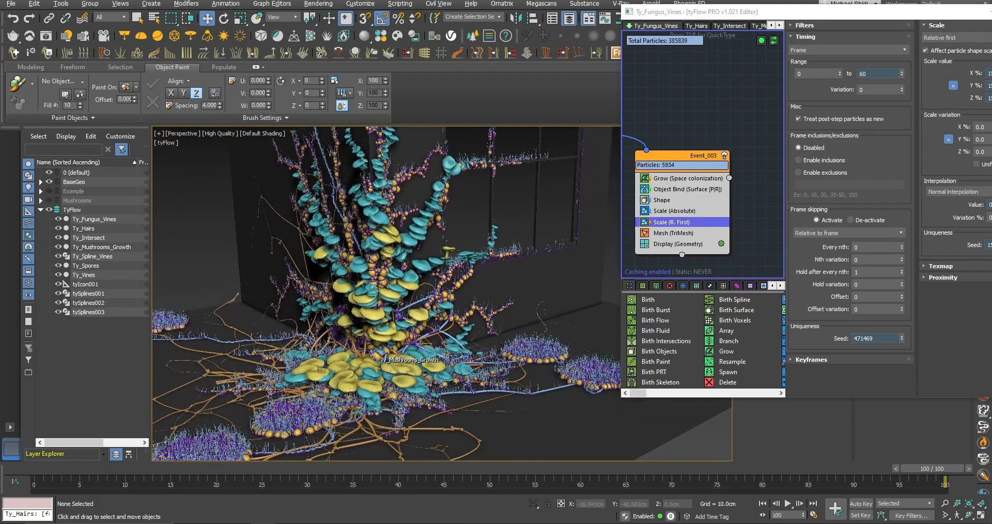
{"action": "scroll", "coordinate": [459, 354], "scroll_direction": "down", "scroll_amount": 4}
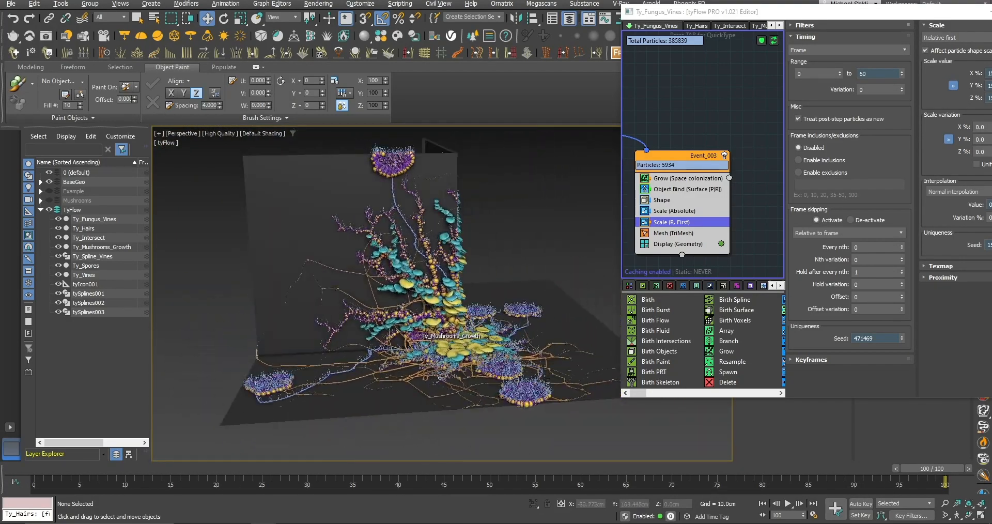